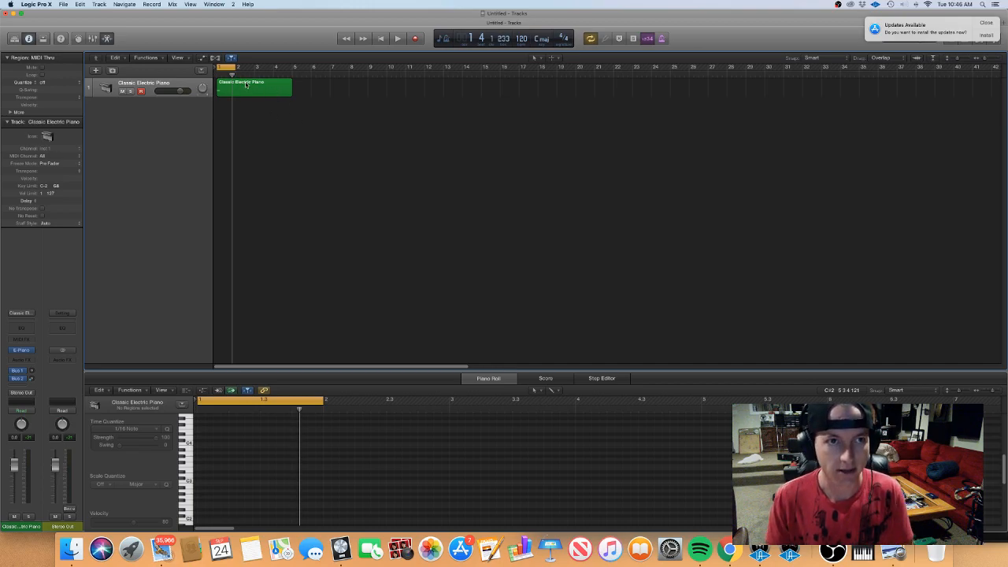
Extend the cycle range to the start of bar 9, and lengthen the piano region to match by joining a duplicate to it
drag(234, 68, 290, 68)
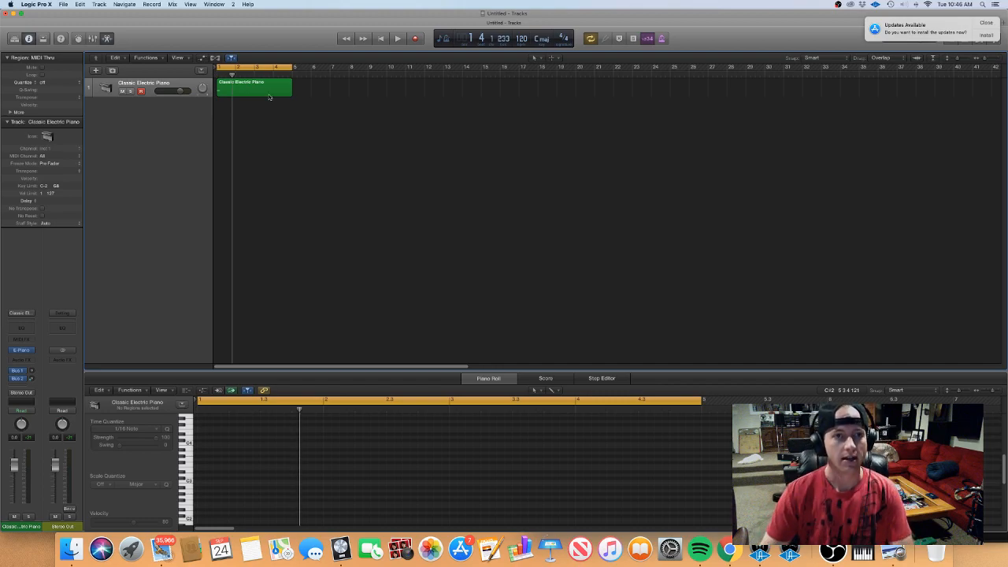
drag(292, 67, 369, 73)
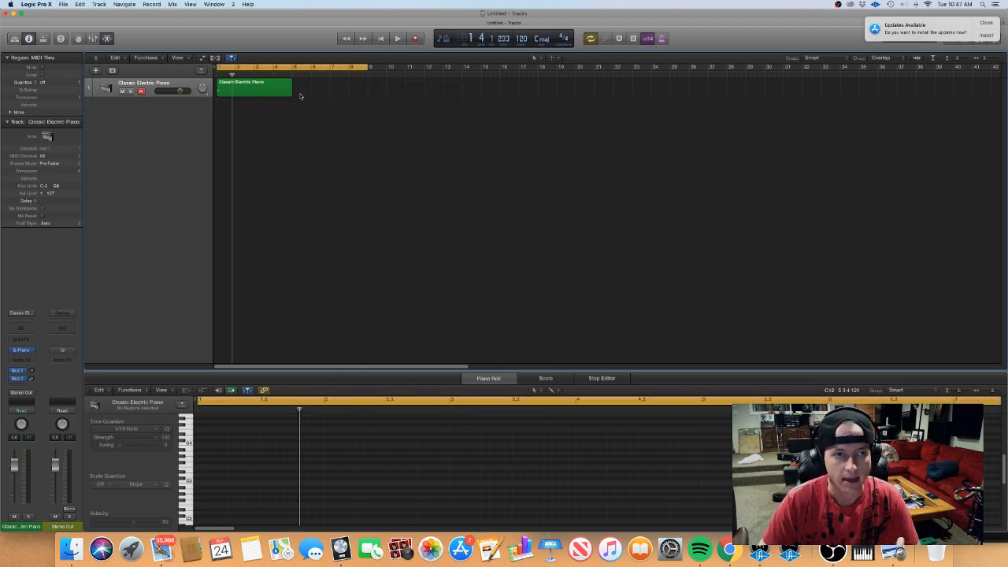
mouse_move(276, 92)
mouse_down()
mouse_move(368, 99)
mouse_move(277, 87)
mouse_up()
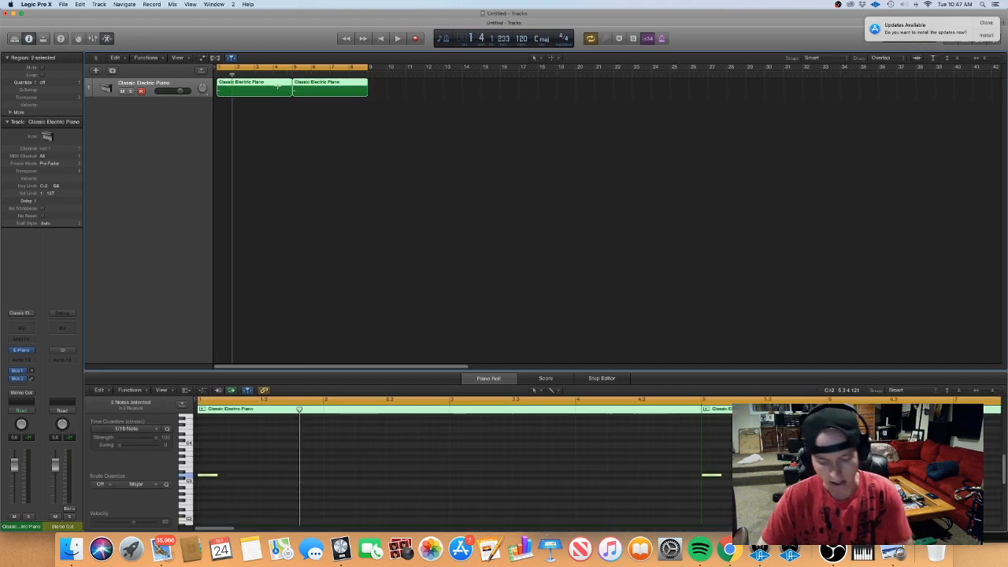
key(super+j)
click(292, 117)
click(302, 83)
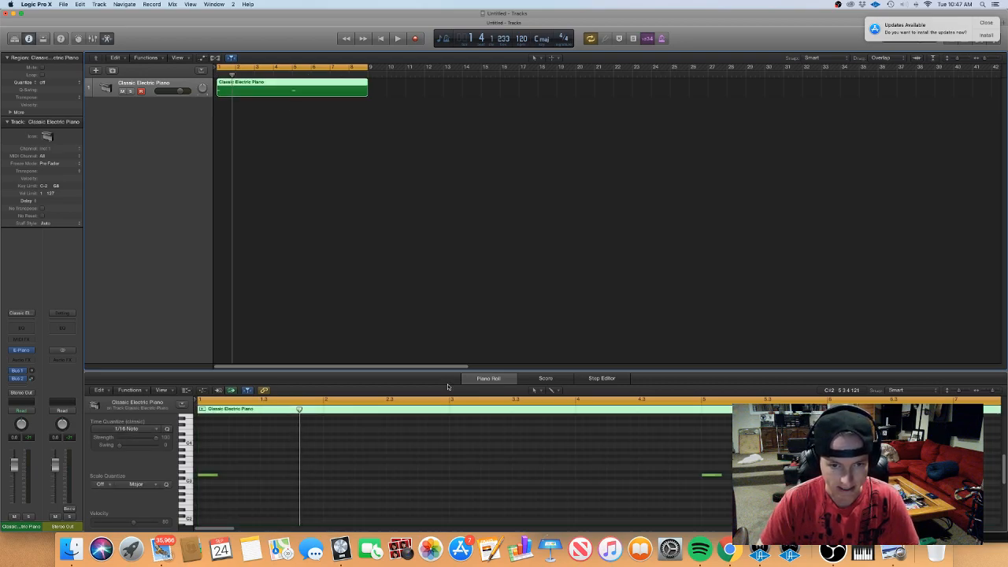
Enlarge the piano roll editor and set the project tempo to 145 BPM
drag(435, 371, 435, 288)
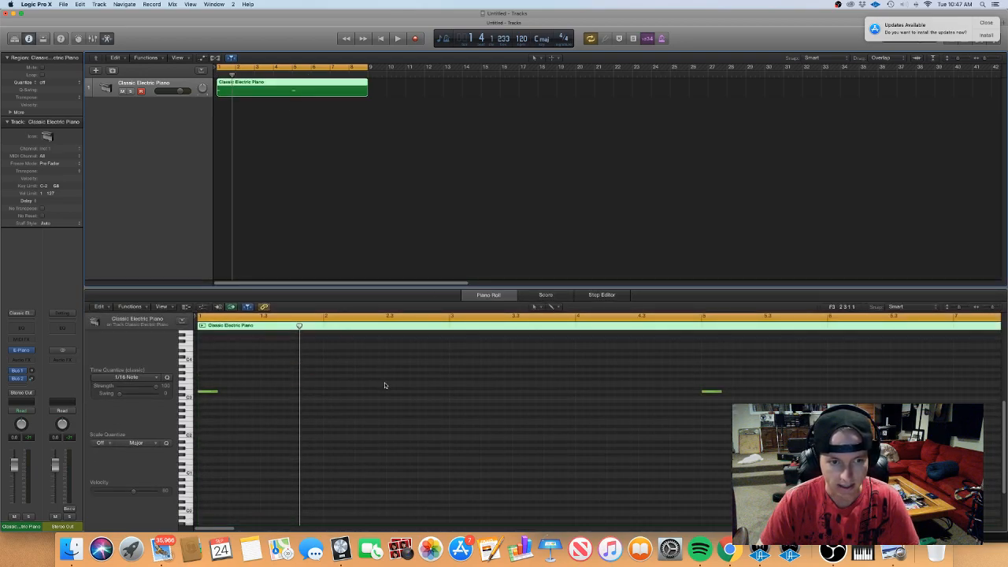
drag(1006, 437, 1006, 424)
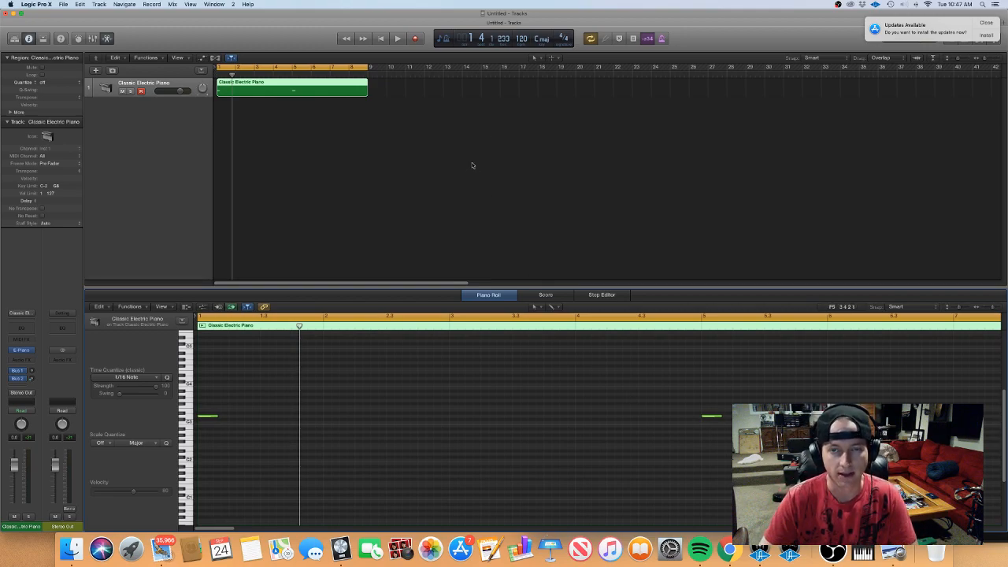
drag(528, 44, 528, 32)
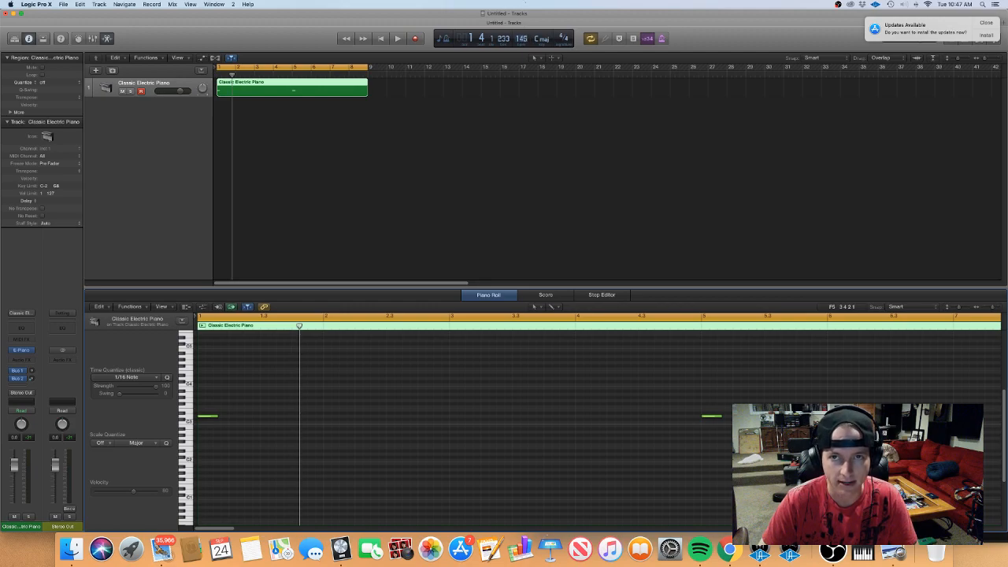
click(477, 152)
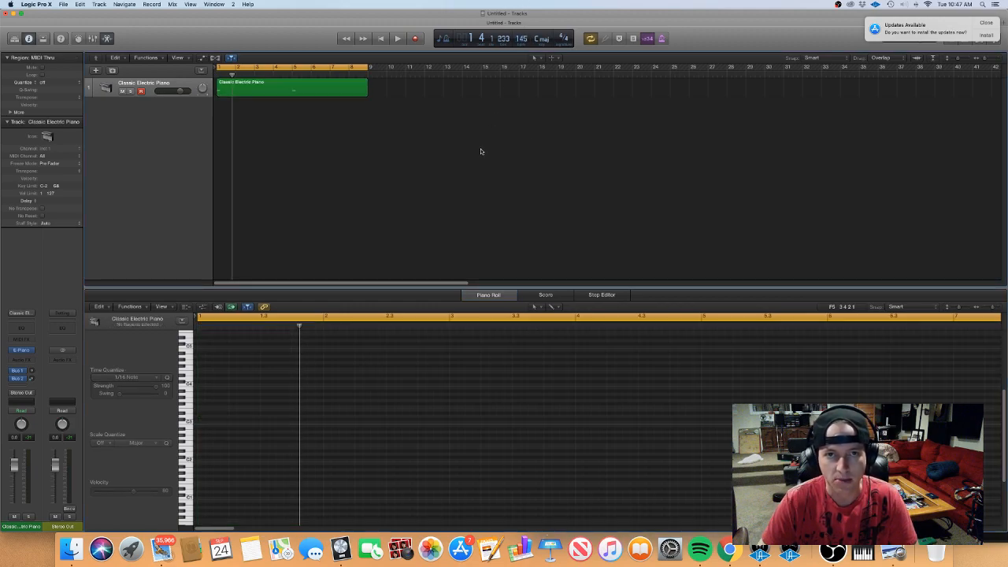
Delete both existing notes from the joined electric piano region
click(316, 94)
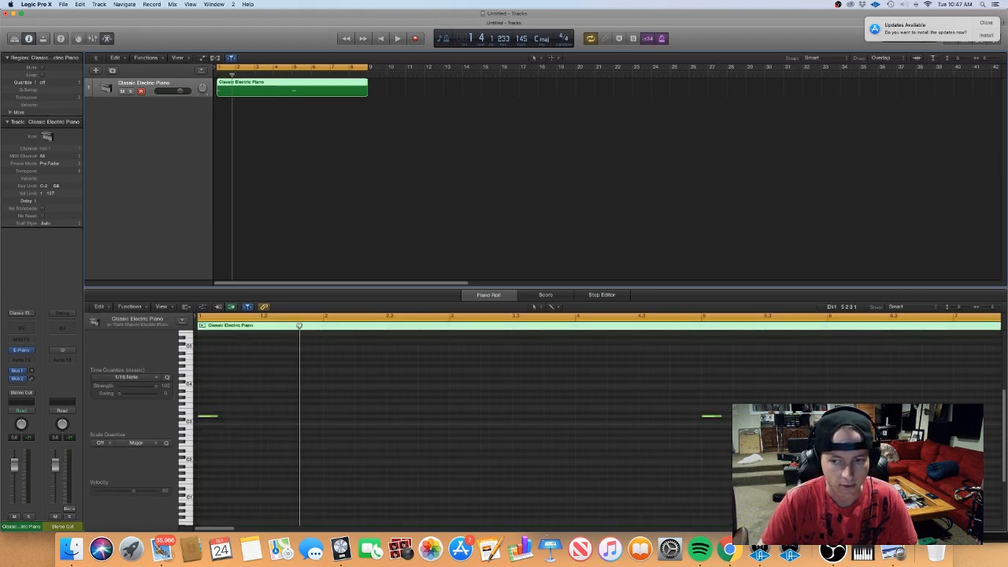
drag(787, 472, 196, 368)
key(Delete)
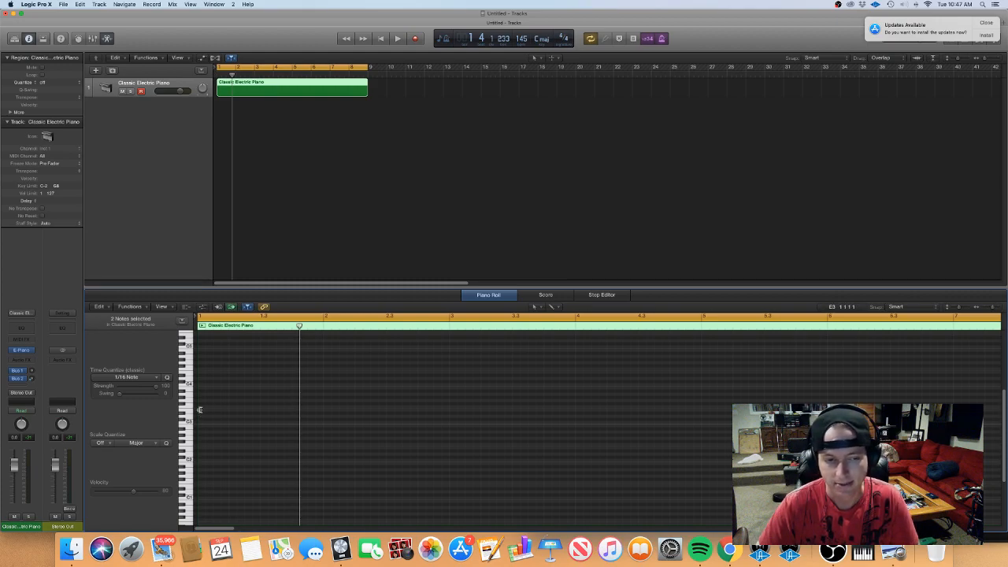
Enter an ascending C major scale of quarter notes from C3 to C4, starting at bar 1
click(203, 426)
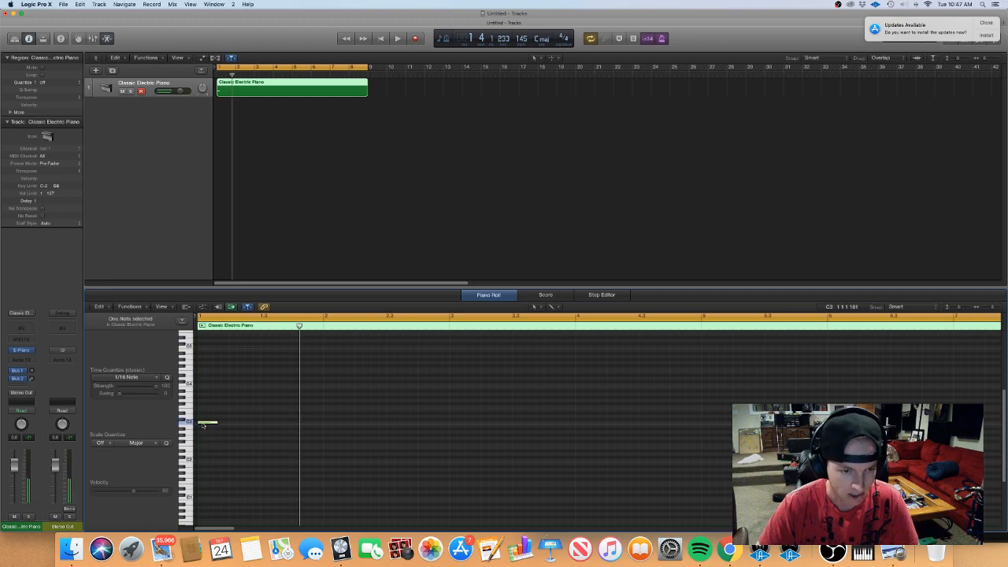
drag(215, 423, 229, 423)
click(232, 415)
click(262, 410)
click(294, 407)
click(325, 400)
click(357, 393)
click(388, 388)
click(420, 384)
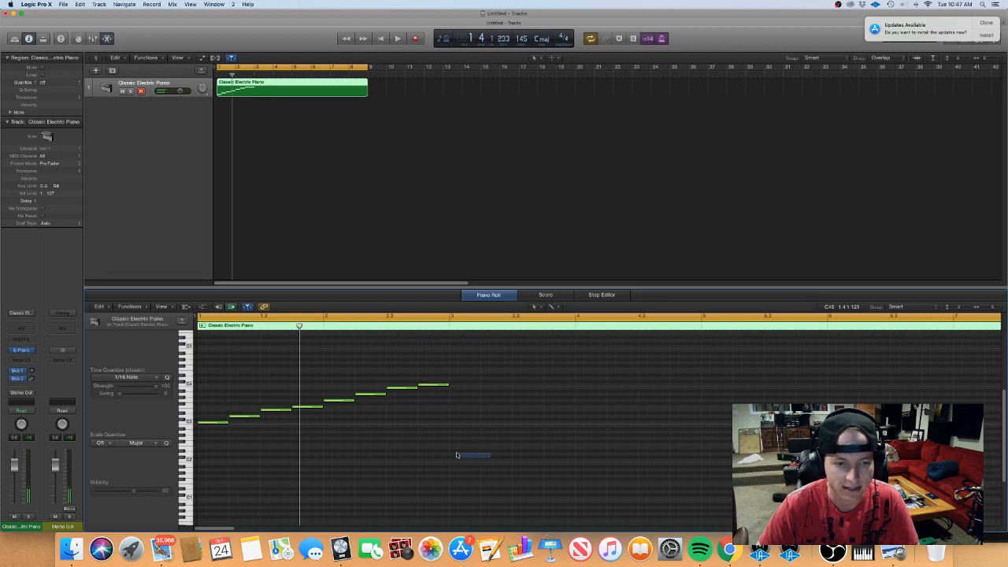
Transpose the whole scale up four semitones so that it starts on E3
drag(490, 460, 194, 380)
drag(215, 425, 215, 412)
click(229, 450)
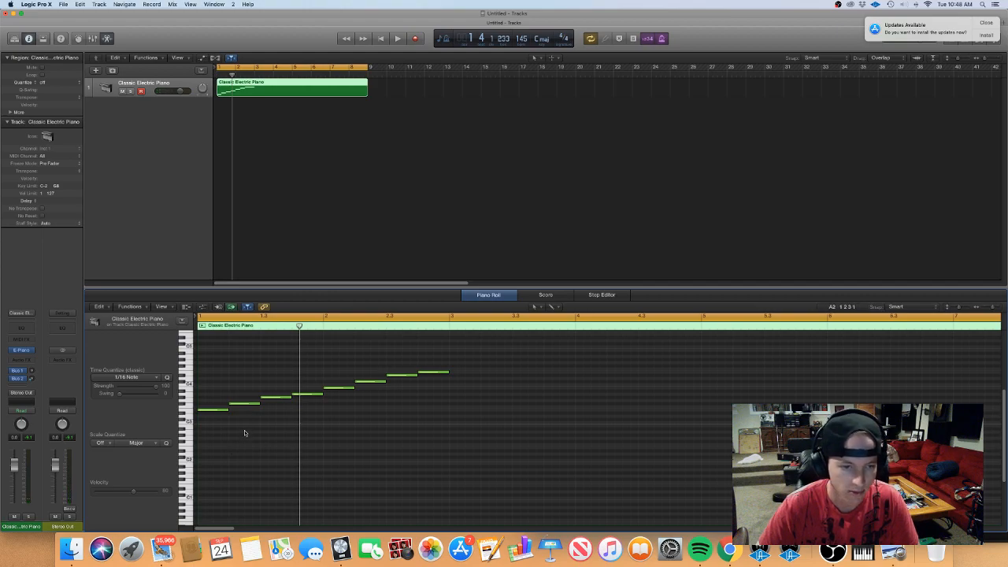
click(277, 399)
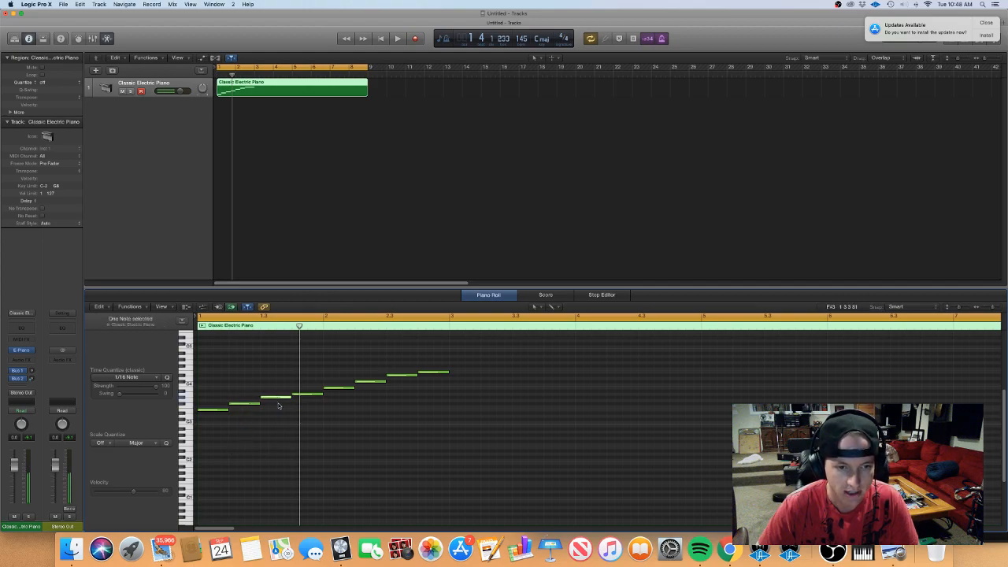
drag(369, 404, 397, 362)
click(411, 434)
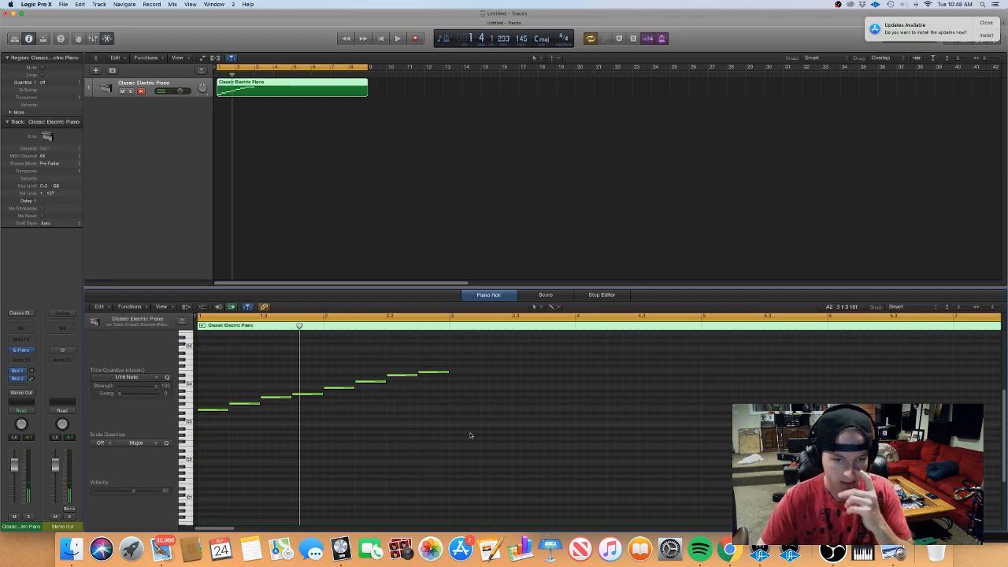
Stack G#3 and B3 above the first scale note to form an E major triad
click(212, 409)
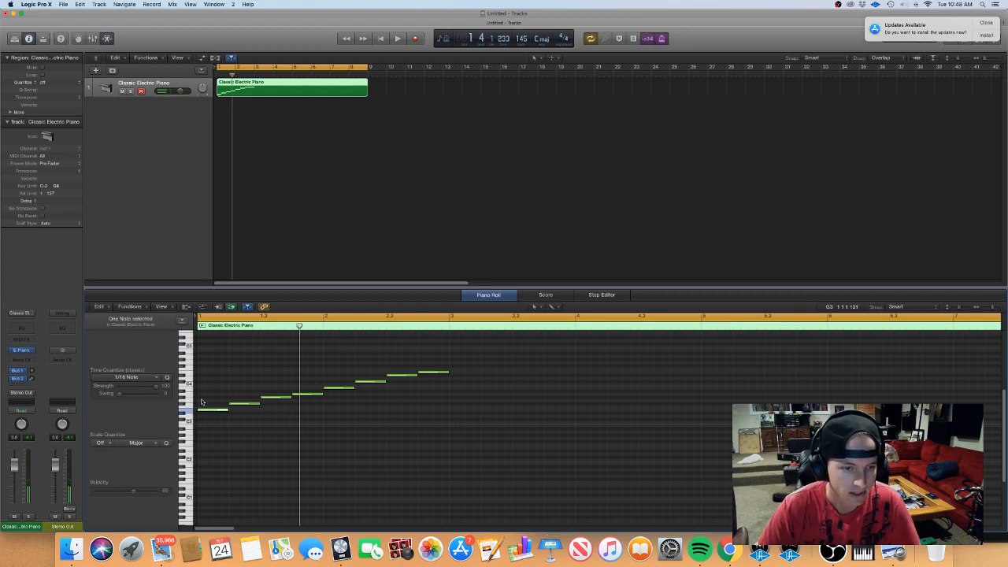
super+click(201, 397)
super+click(203, 388)
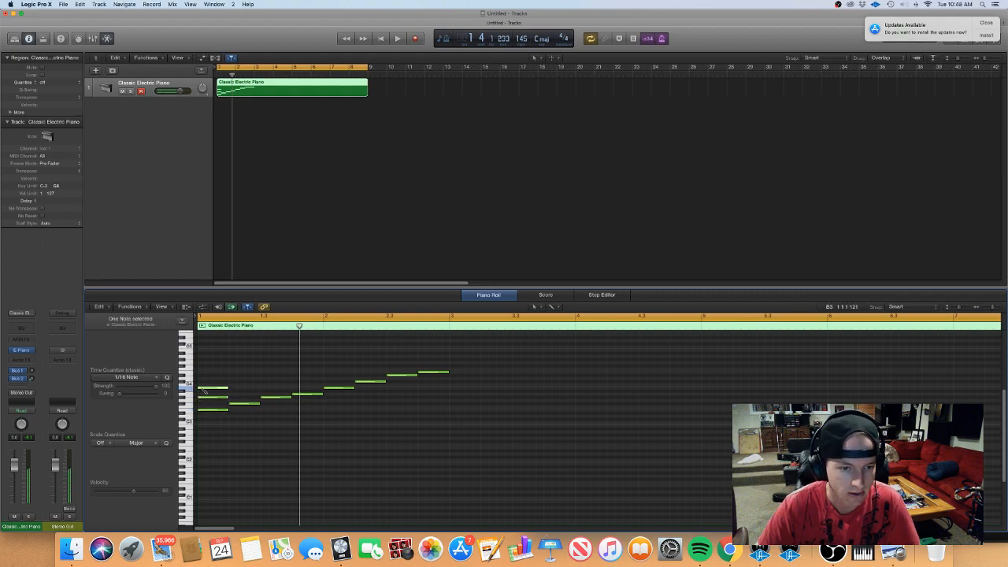
Stack two notes above the scale's second note to build a three-note chord on F#3, and adjust their pitches
click(243, 404)
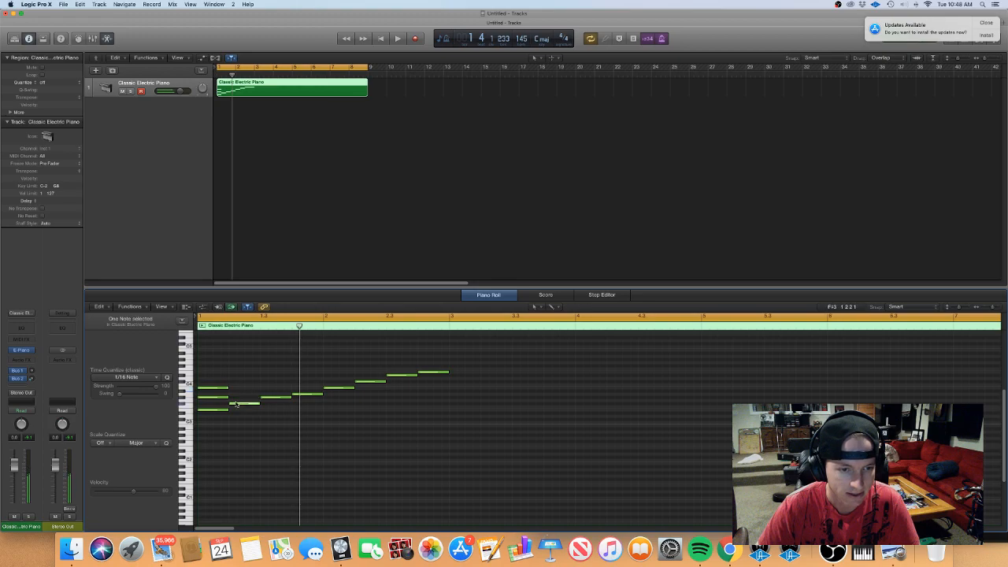
super+click(234, 392)
drag(234, 391, 234, 383)
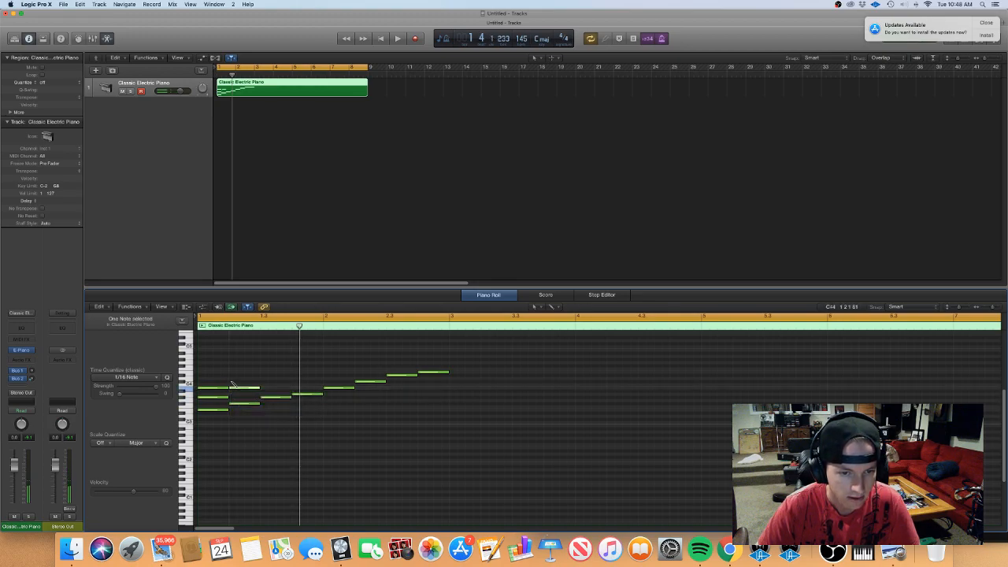
super+click(233, 376)
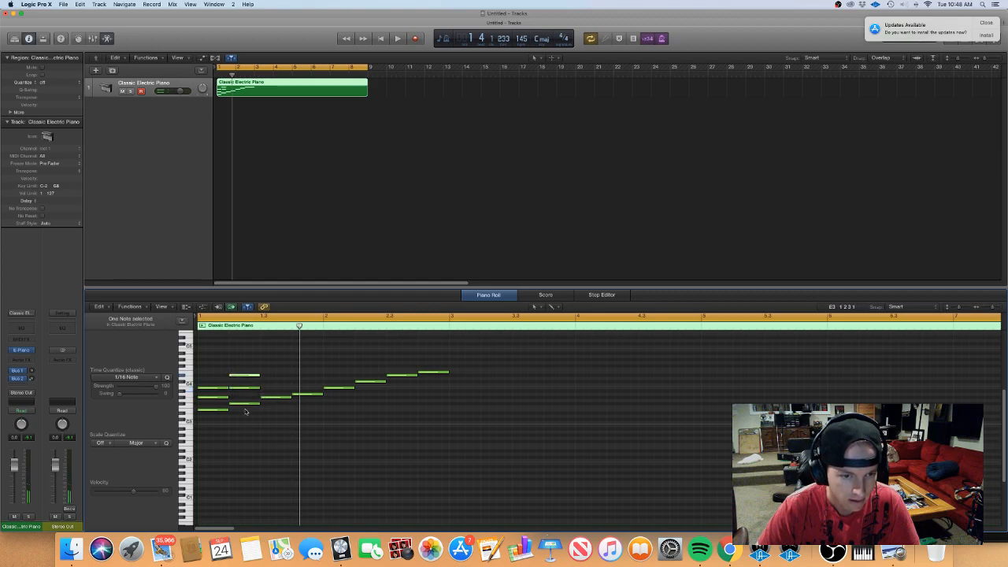
click(244, 405)
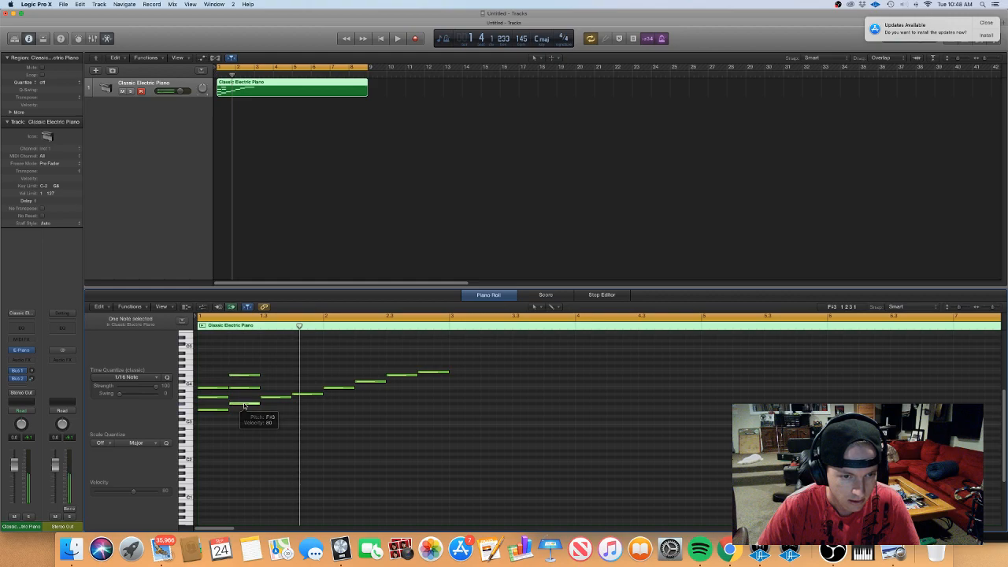
click(251, 389)
drag(251, 390, 249, 384)
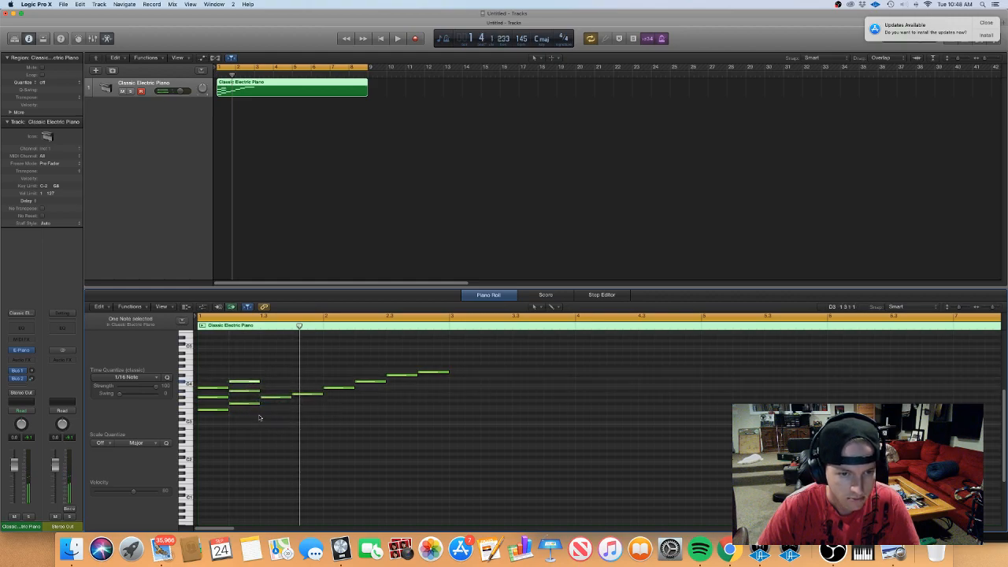
Select and delete all the scale and chord notes in the region
click(274, 397)
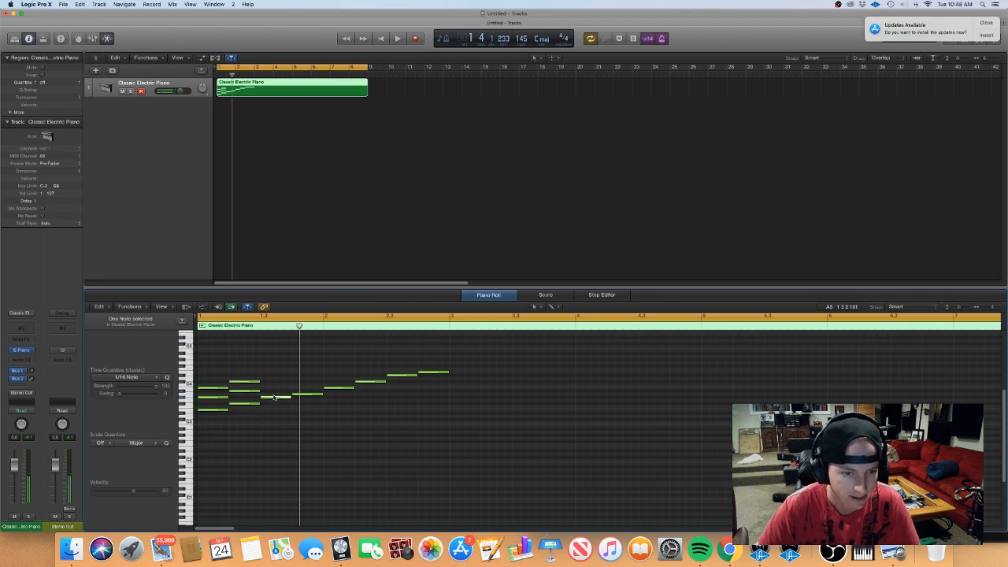
click(270, 418)
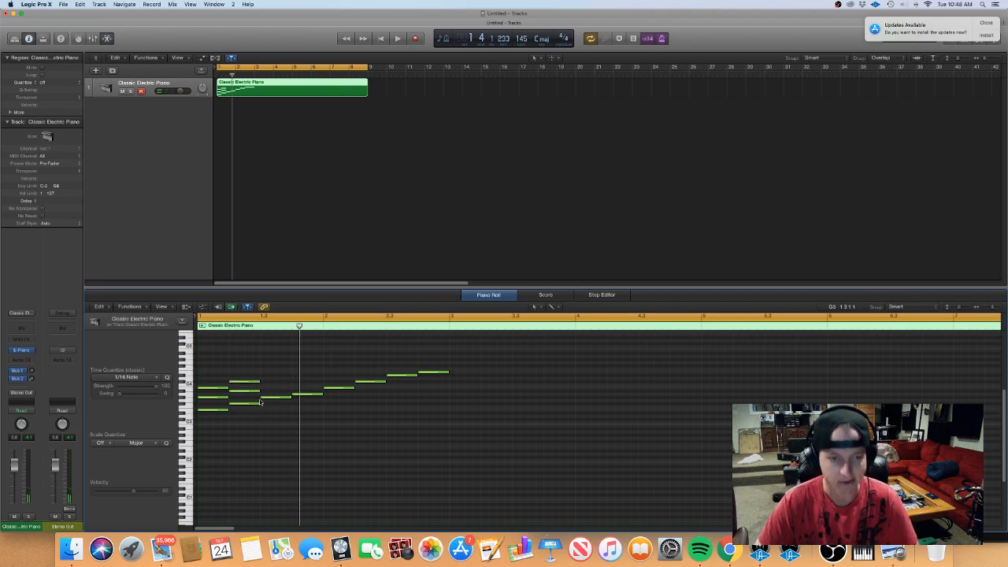
drag(501, 468, 193, 332)
key(Delete)
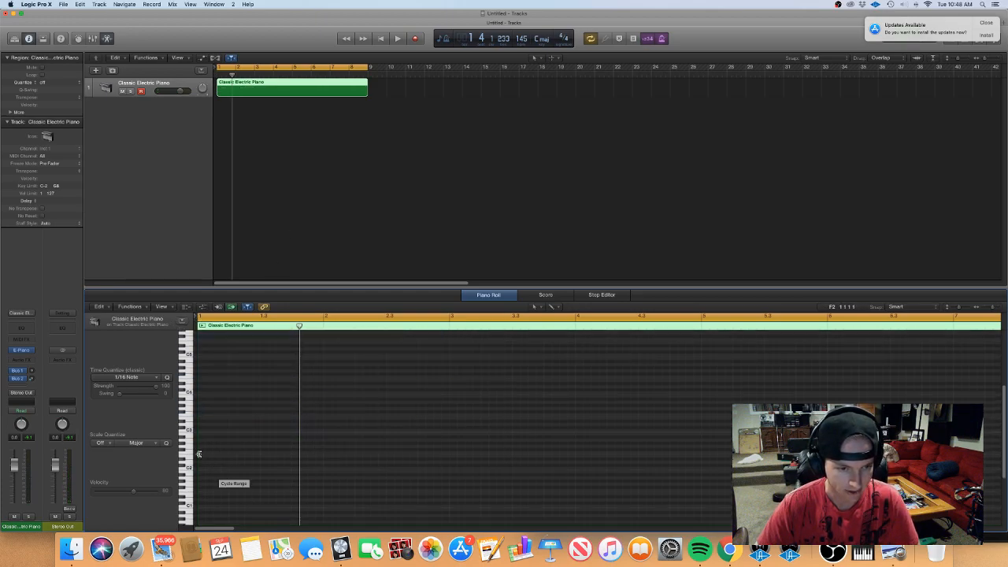
Draw a one-bar chord at bar 1 with the notes E2, B2, G#3 and B3, and play it back
mouse_move(199, 455)
mouse_down()
mouse_move(367, 475)
mouse_move(293, 477)
mouse_up()
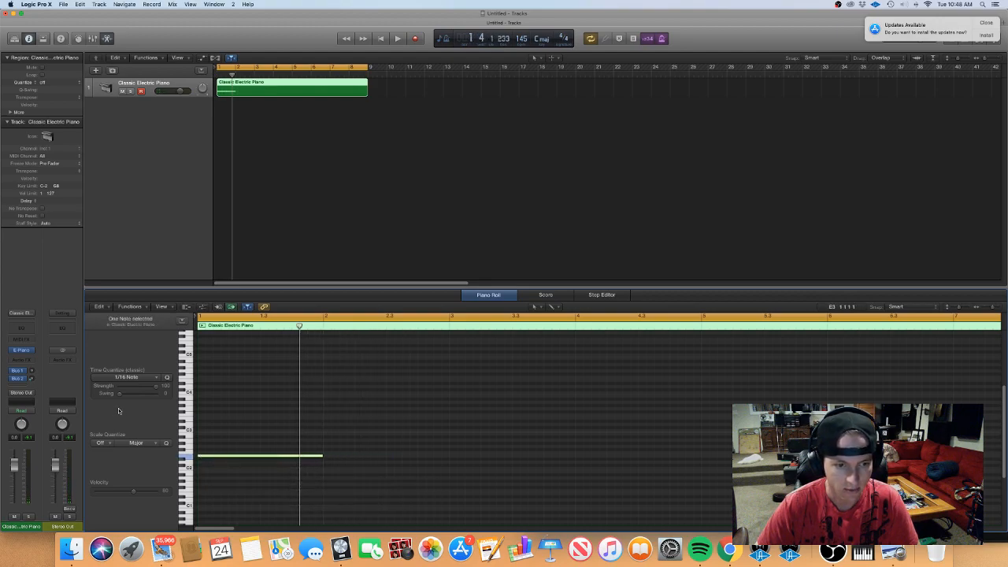
click(203, 397)
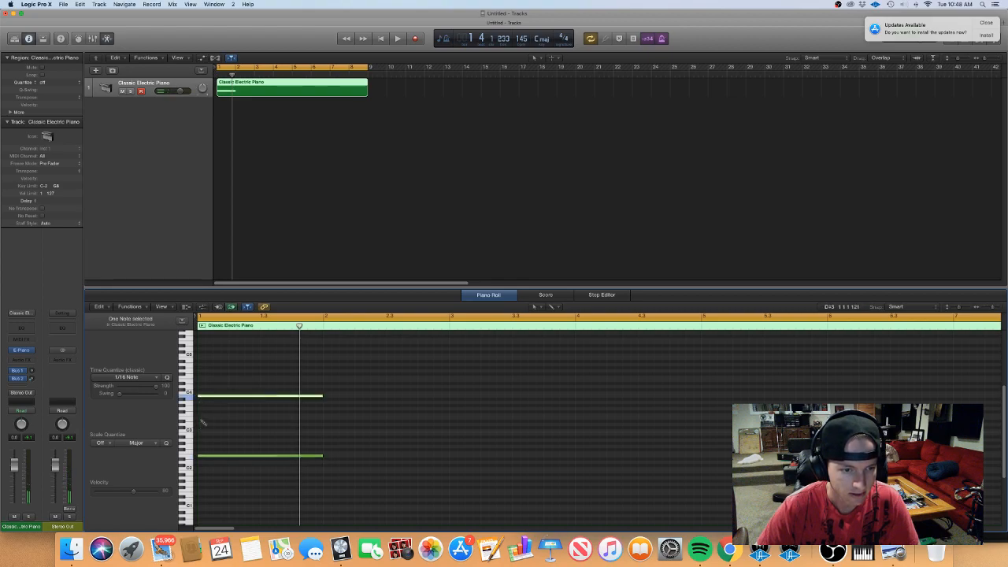
click(203, 435)
click(203, 407)
key(space)
key(space)
key(space)
key(space)
click(362, 485)
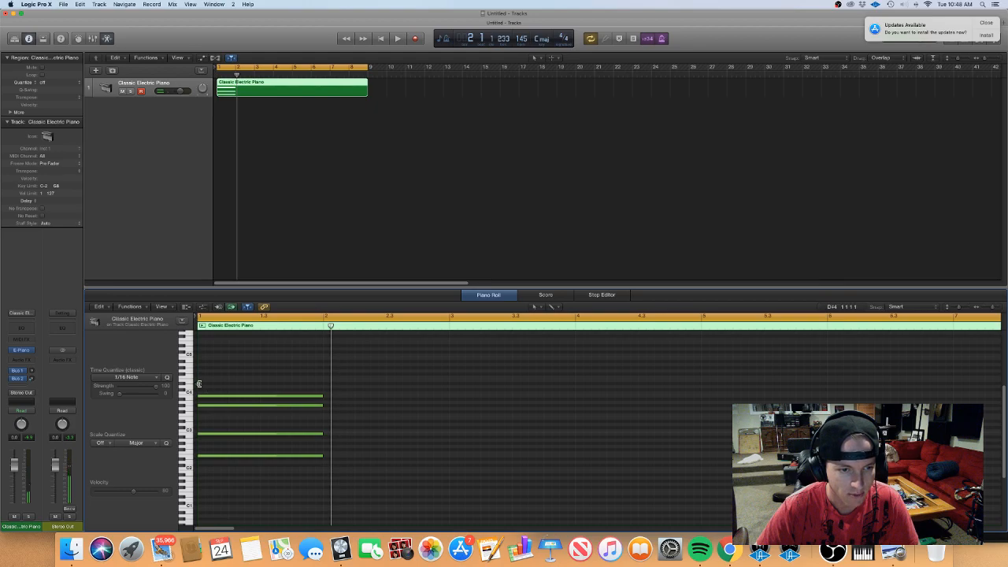
Replace the chord's B3 with a one-bar C#4 and play the chord back
click(202, 385)
drag(299, 384, 272, 391)
click(272, 395)
key(BackSpace)
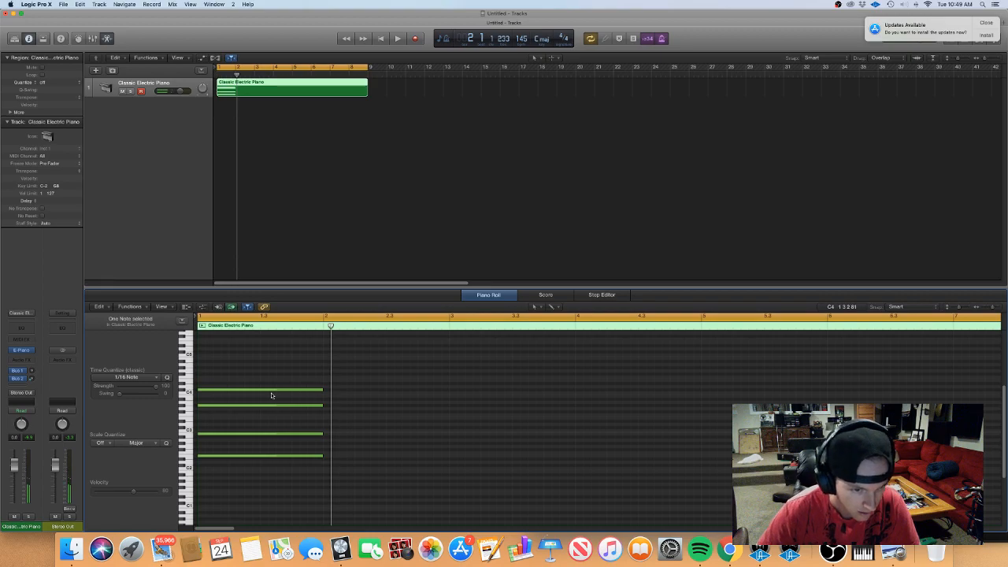
key(space)
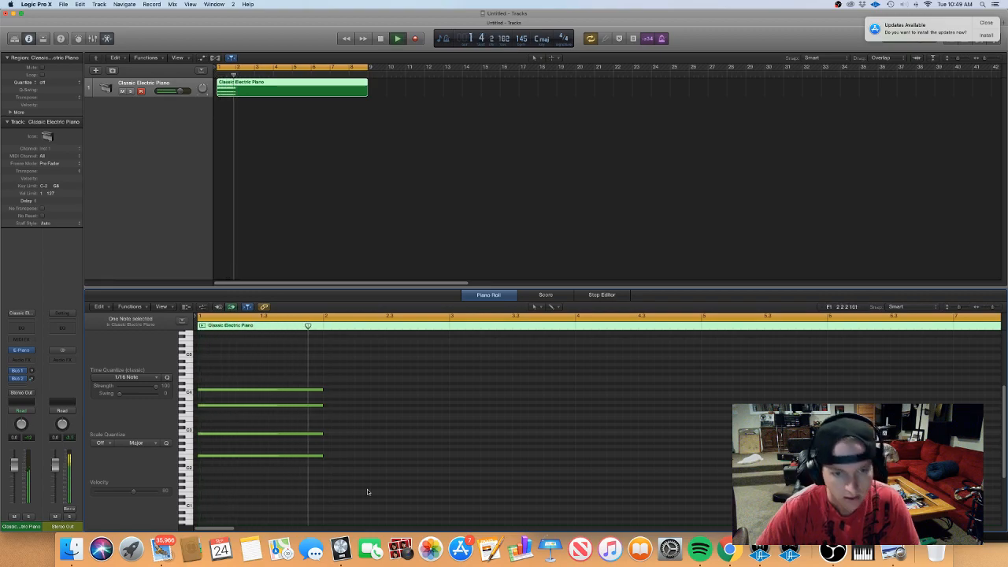
Stretch all four chord notes to two bars long and stop playback
drag(364, 496, 448, 390)
drag(435, 289, 437, 227)
key(super+Left)
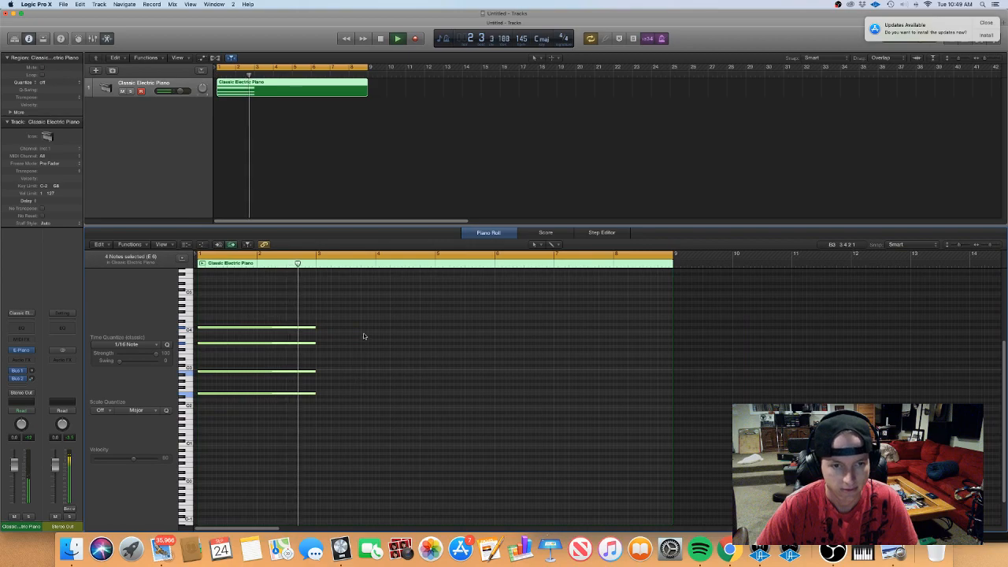
key(space)
click(250, 68)
click(250, 68)
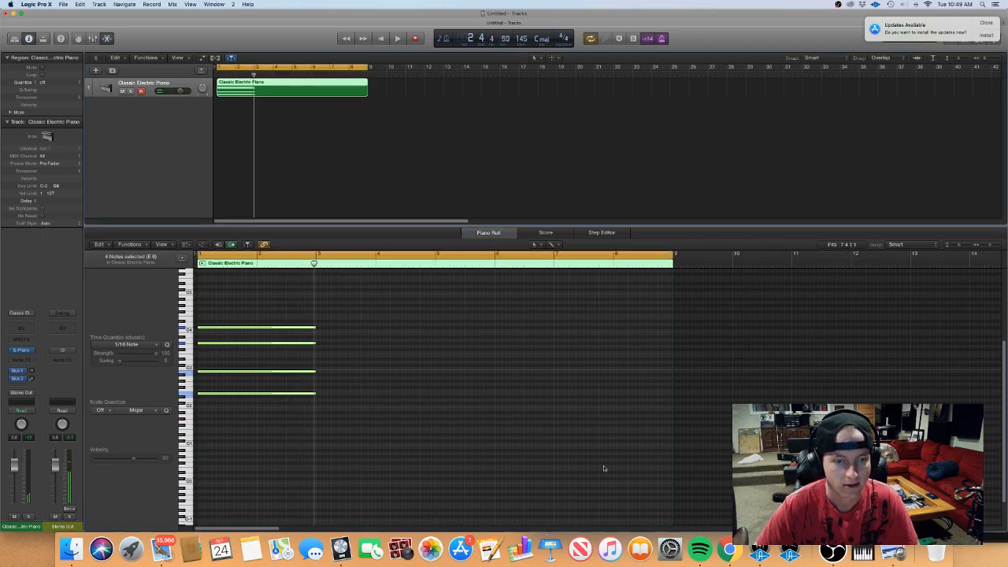
Draw two-bar notes C#2, C#4, G#3 and E3 at bar 3 to start the second chord
click(317, 404)
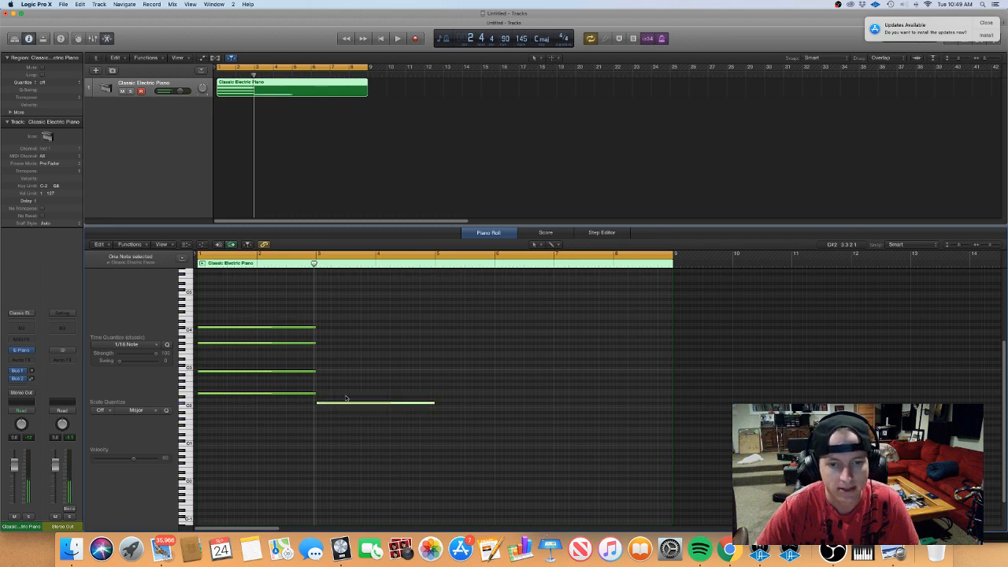
click(319, 329)
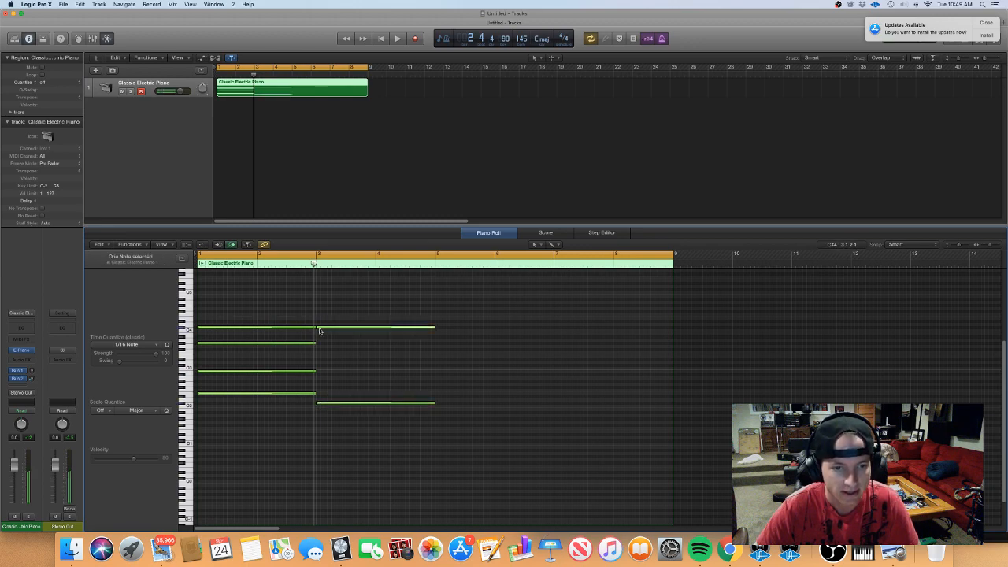
click(319, 343)
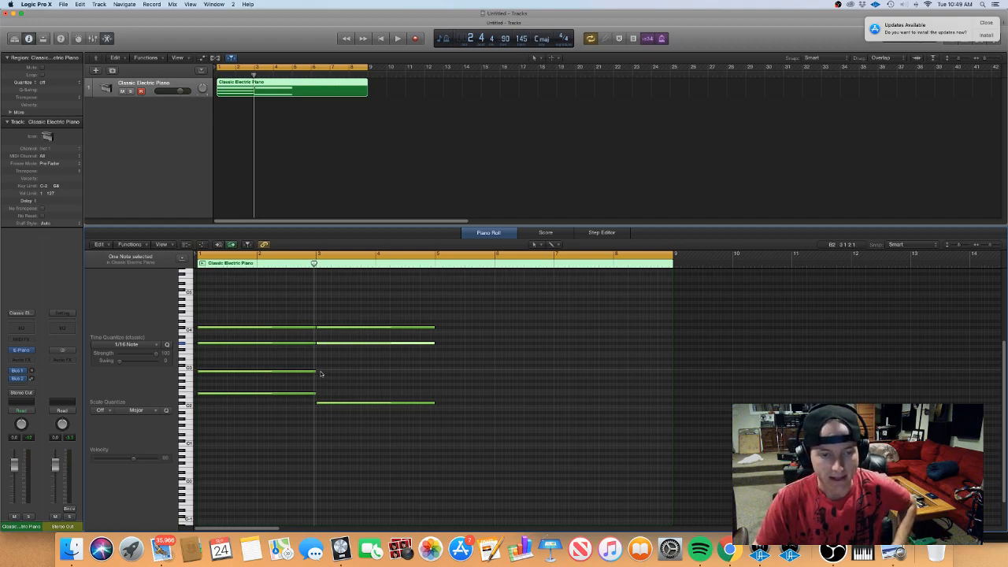
click(339, 375)
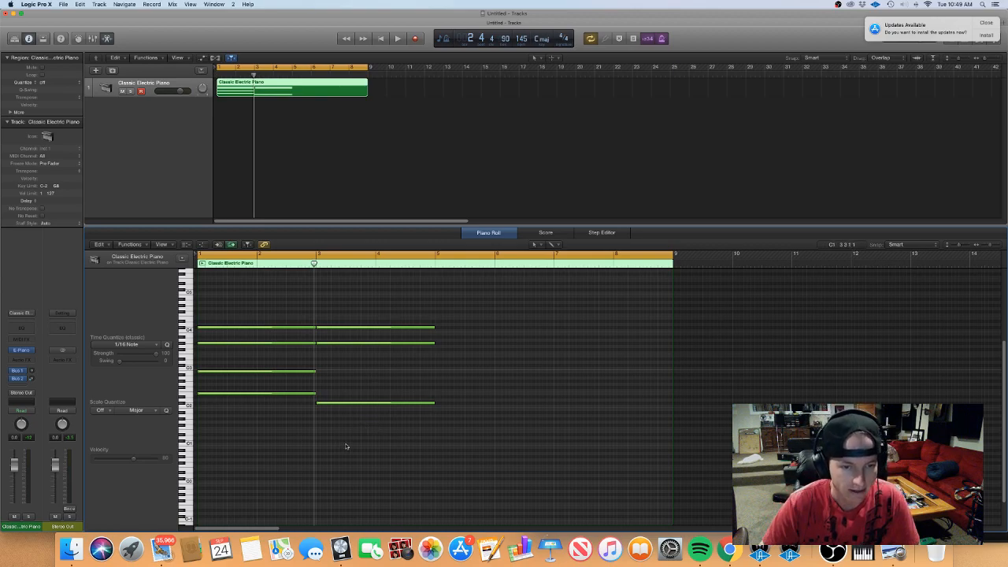
click(341, 403)
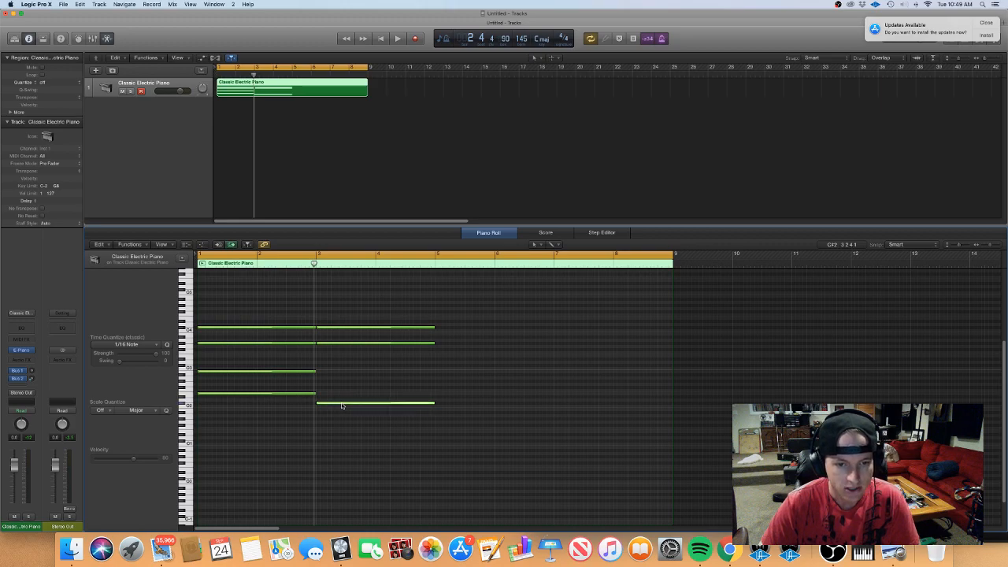
mouse_move(341, 405)
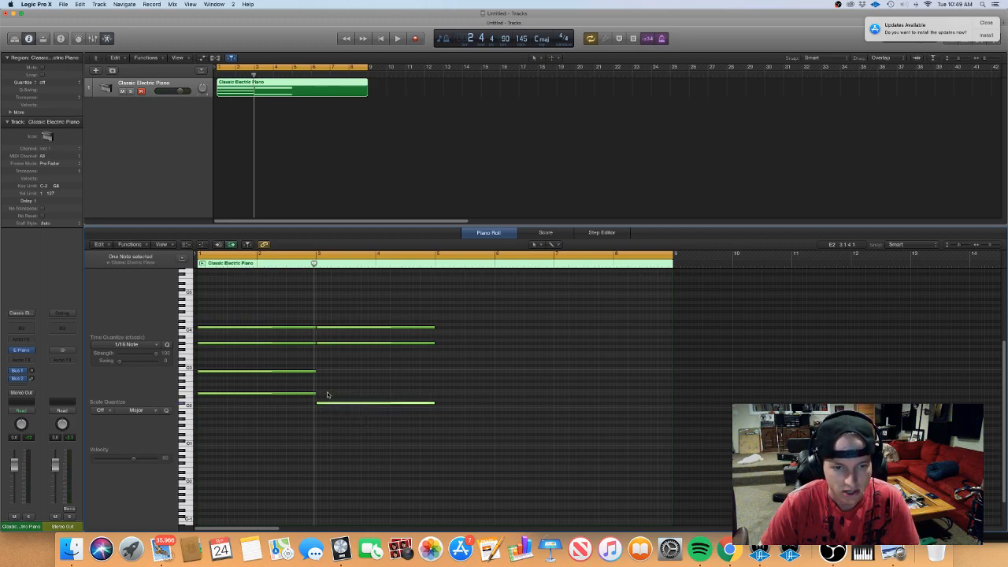
click(319, 356)
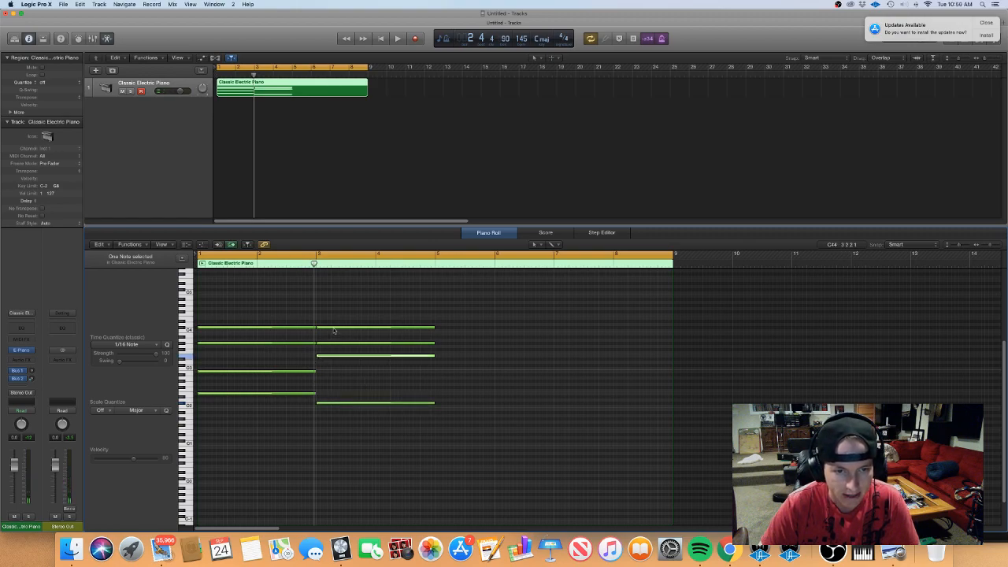
Lower the C#4 of the bar 3 chord to B3, audition its notes and play the chords back
mouse_move(334, 331)
drag(334, 331, 335, 338)
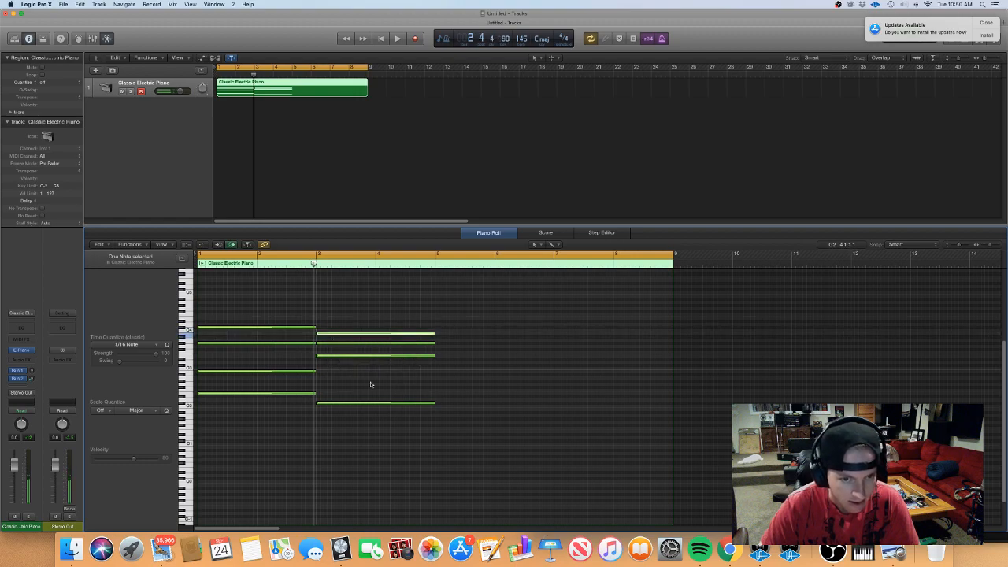
click(304, 372)
click(375, 387)
click(361, 334)
click(376, 371)
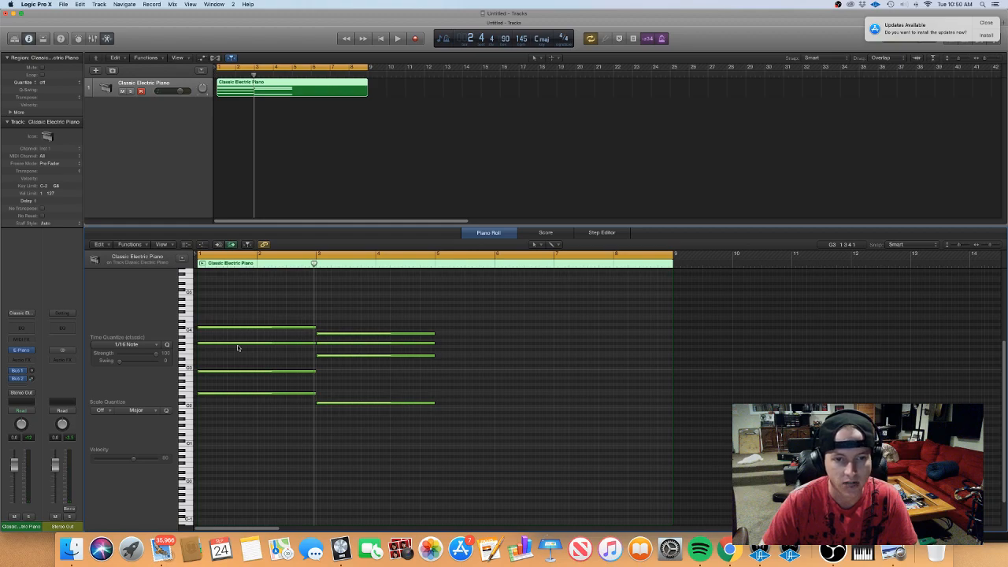
key(space)
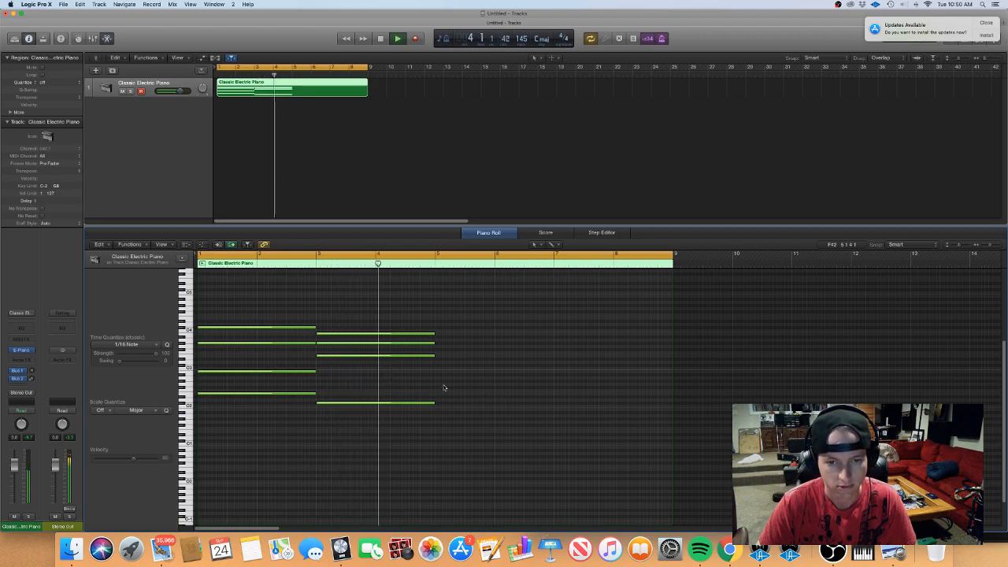
key(space)
Move the G#3 of the bar 3 chord down an octave to G#2 and play the chord back
drag(355, 344, 359, 383)
key(space)
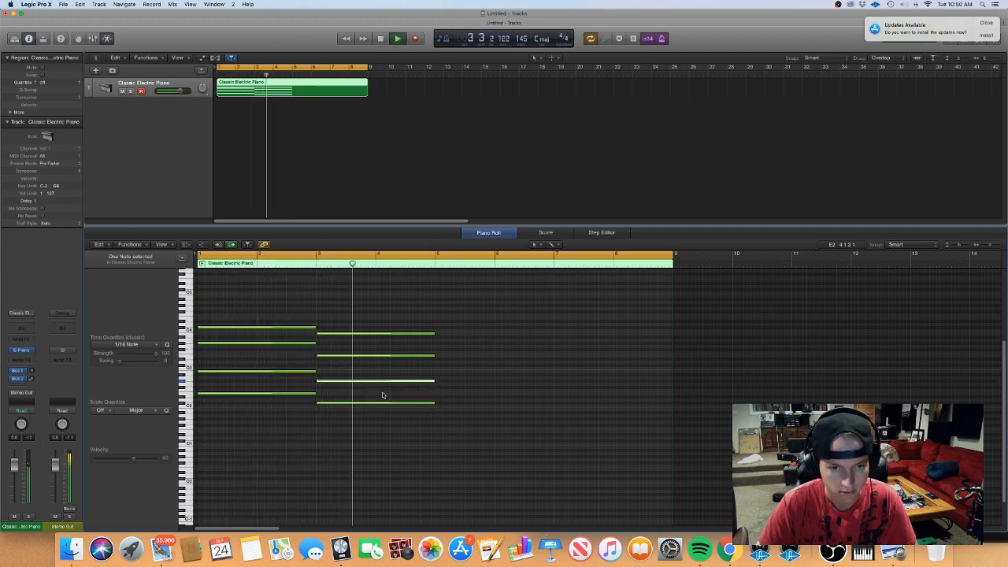
key(space)
click(384, 372)
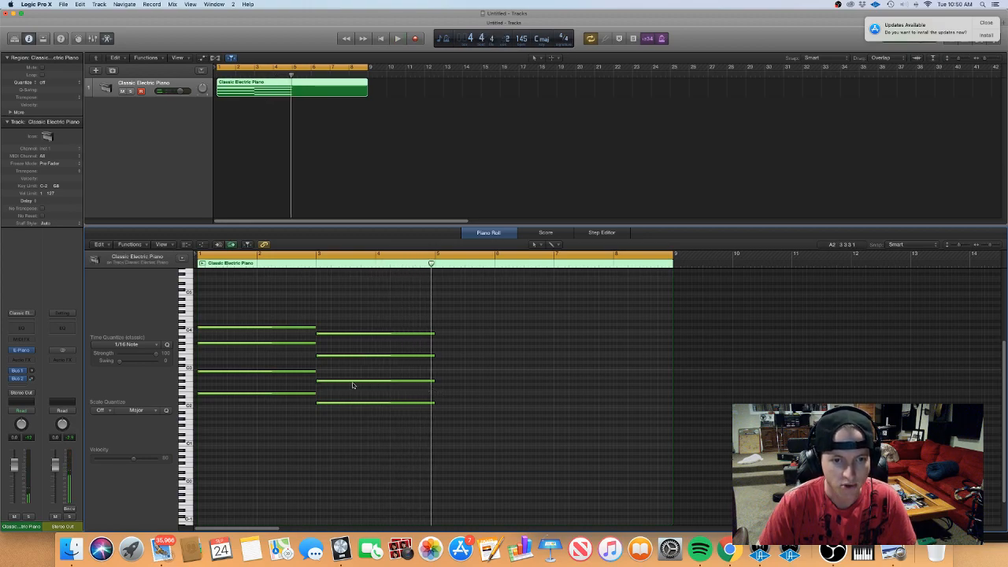
mouse_move(357, 382)
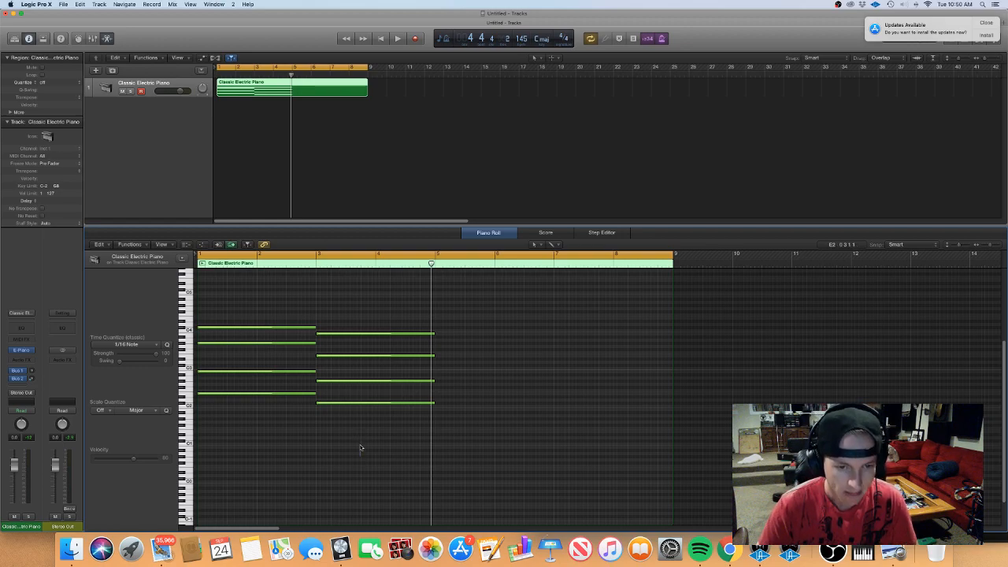
Play the two chords back from the beginning of the region
click(368, 403)
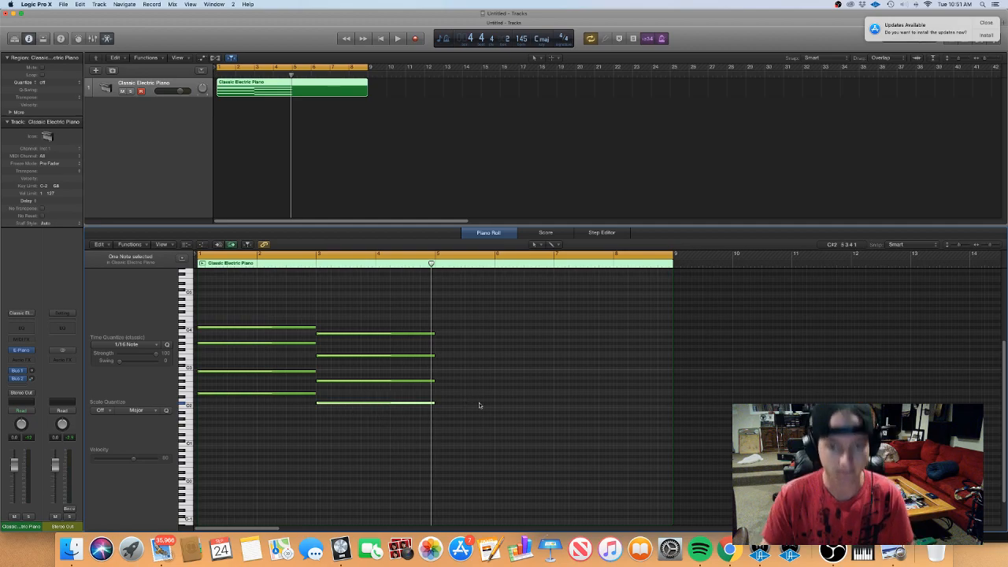
key(Return)
key(space)
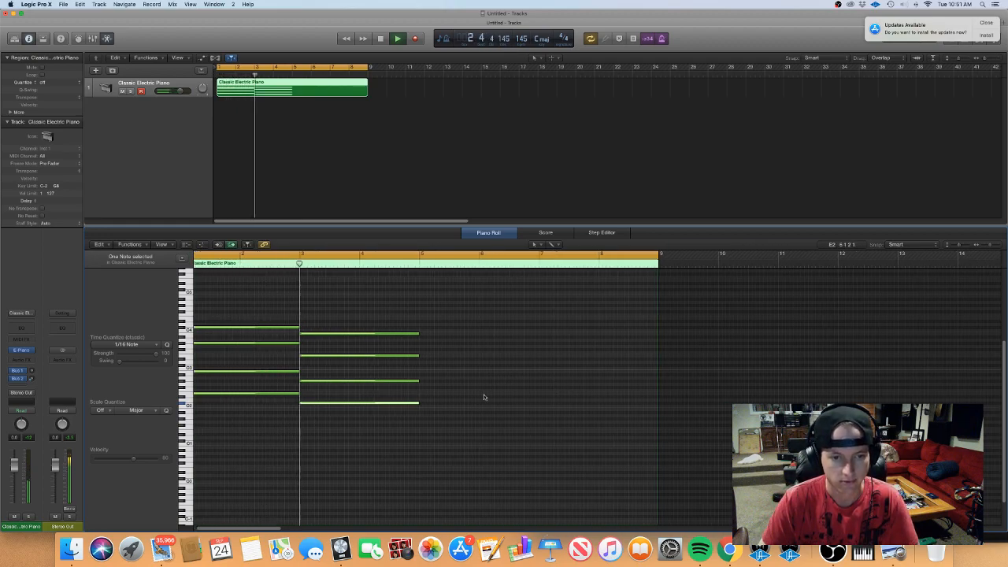
key(super+Right)
key(super+Right)
key(super+Left)
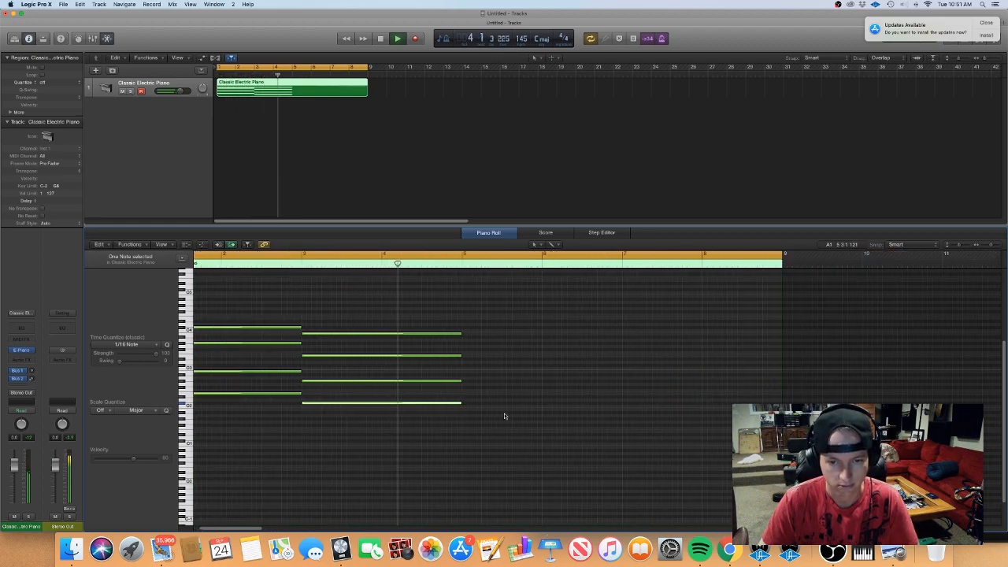
key(space)
Draw two-bar bass notes, G#1 at bar 5 and B1 at bar 7
click(465, 407)
mouse_move(471, 408)
mouse_down()
mouse_move(473, 390)
mouse_move(473, 420)
mouse_up()
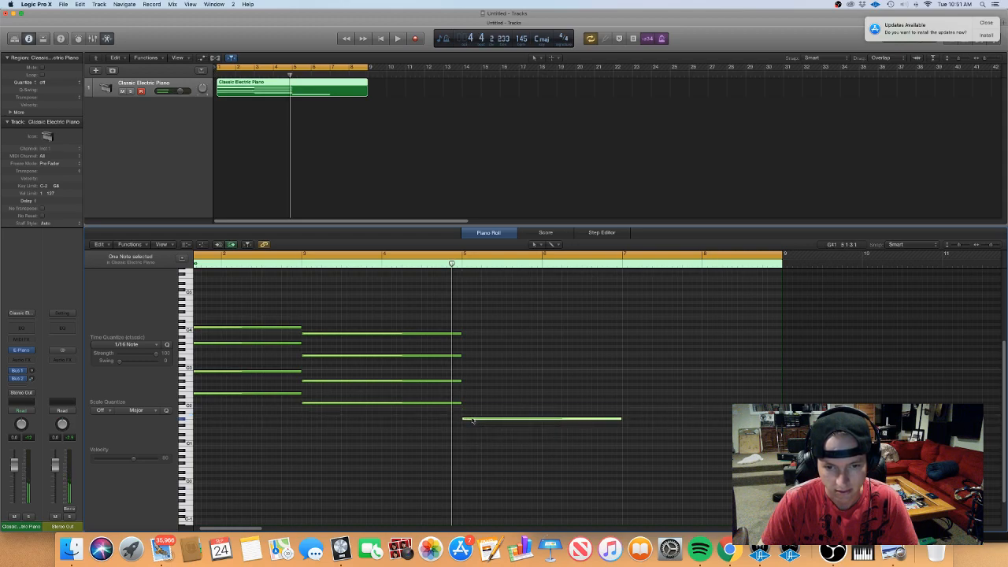
click(473, 420)
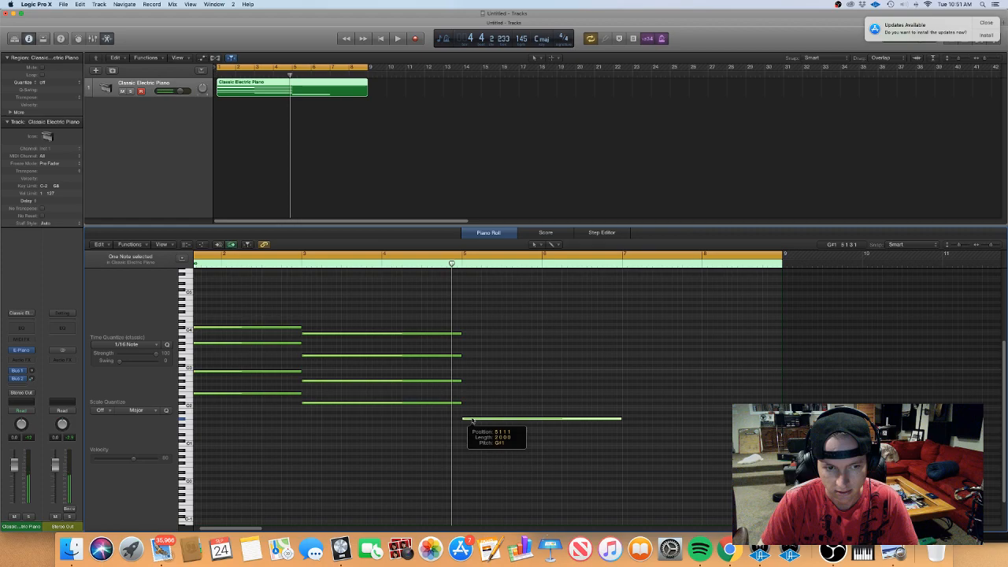
key(space)
click(628, 411)
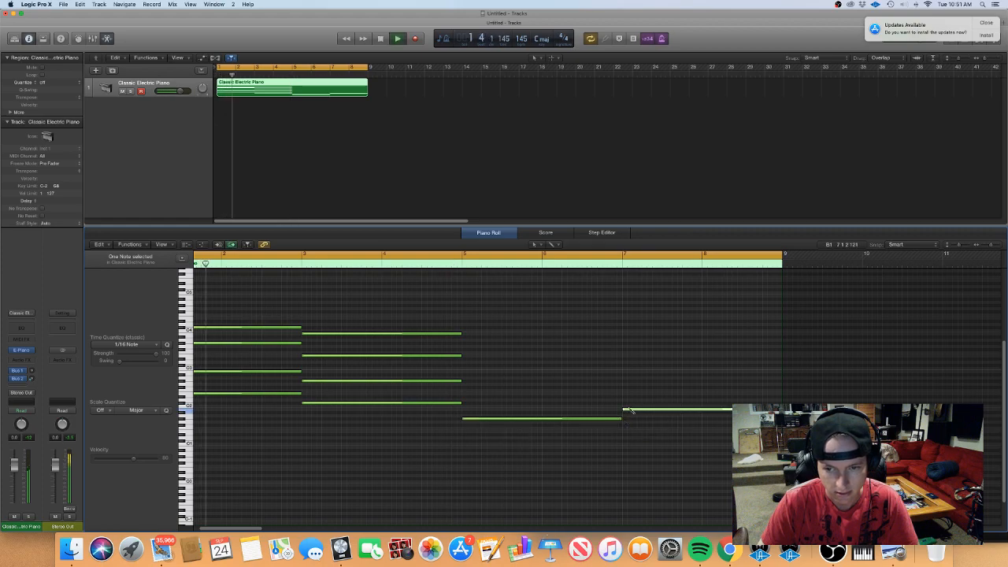
click(487, 419)
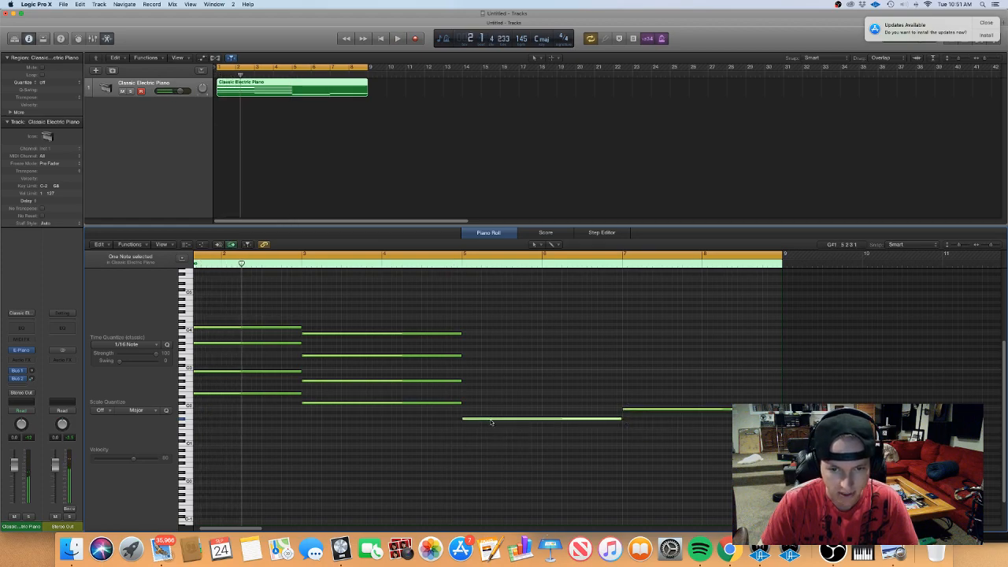
click(489, 420)
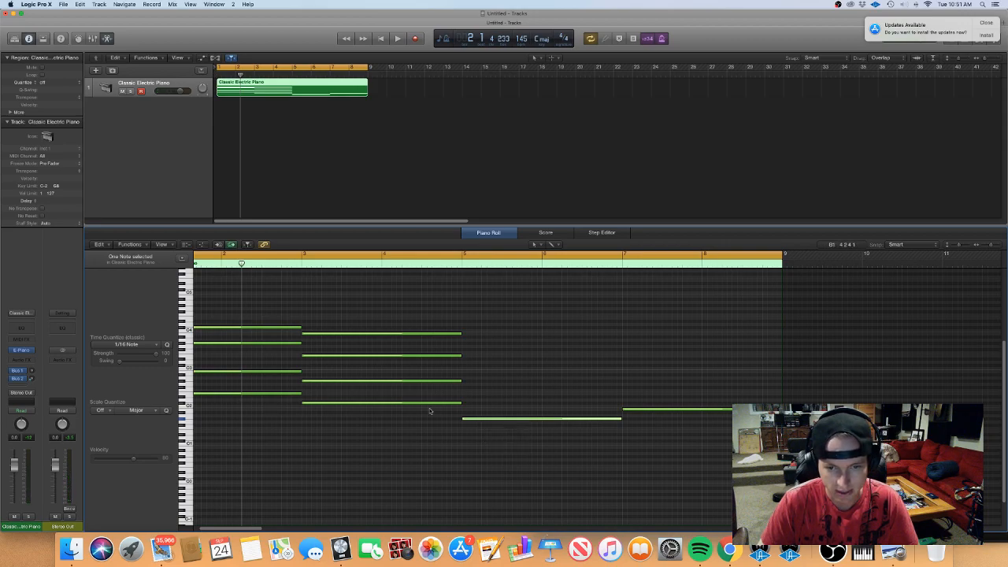
Add two-bar notes G#2, B2, D#3 and F#3 above the G#1 bass at bar 5
click(464, 381)
click(463, 371)
click(464, 359)
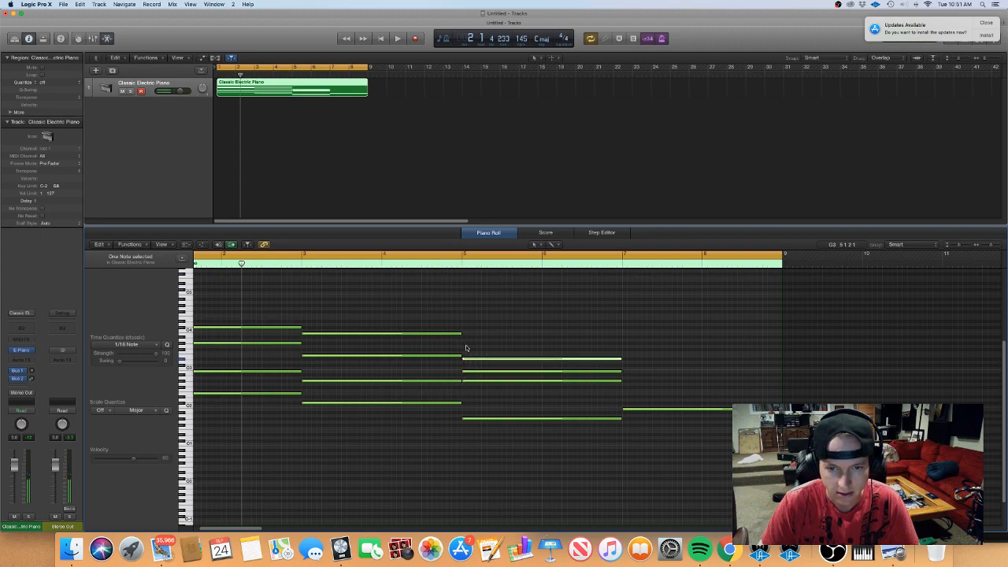
click(464, 350)
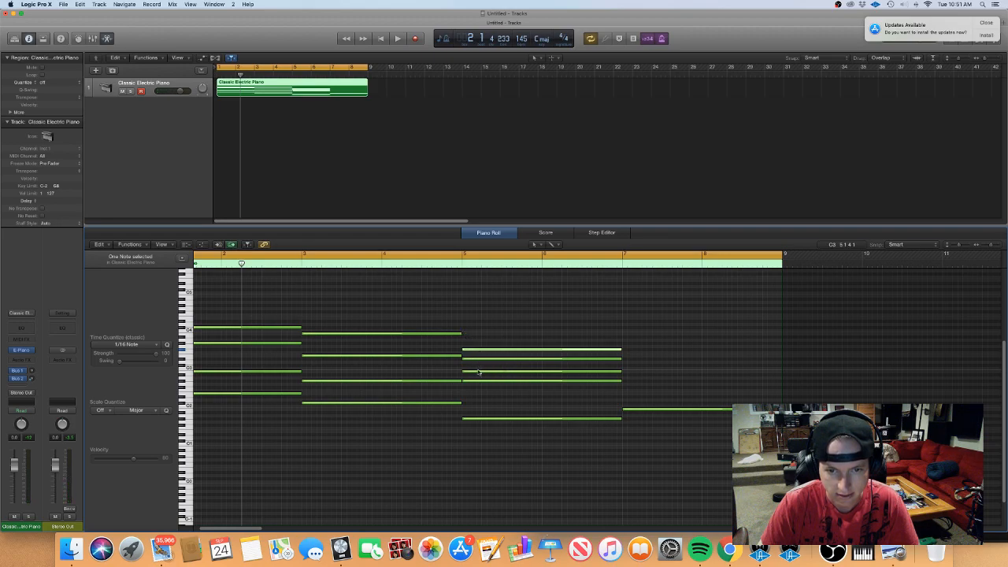
Raise the B2 of the bar 5 chord an octave to B3 and start playback
click(478, 372)
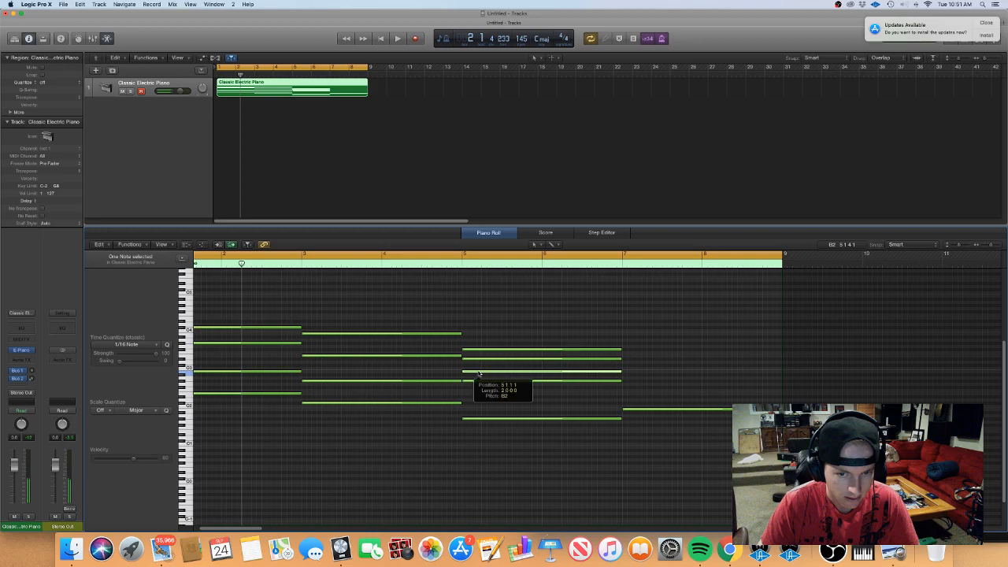
drag(478, 373, 478, 335)
key(space)
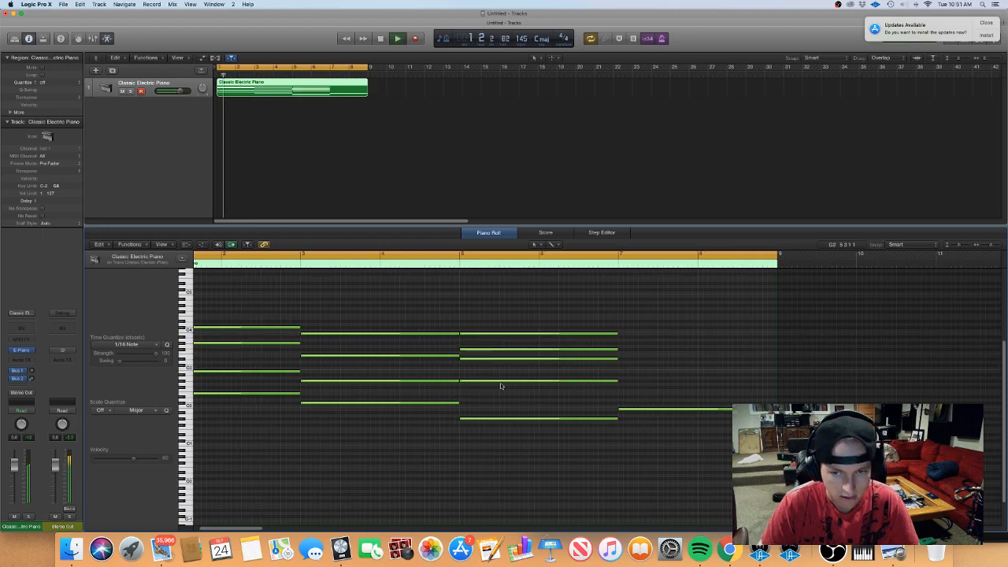
Add two-bar notes D#3, F#3 and B3 above the B1 bass at bar 7 and play the ending back
scroll(441, 381, down, 5)
scroll(442, 383, up, 4)
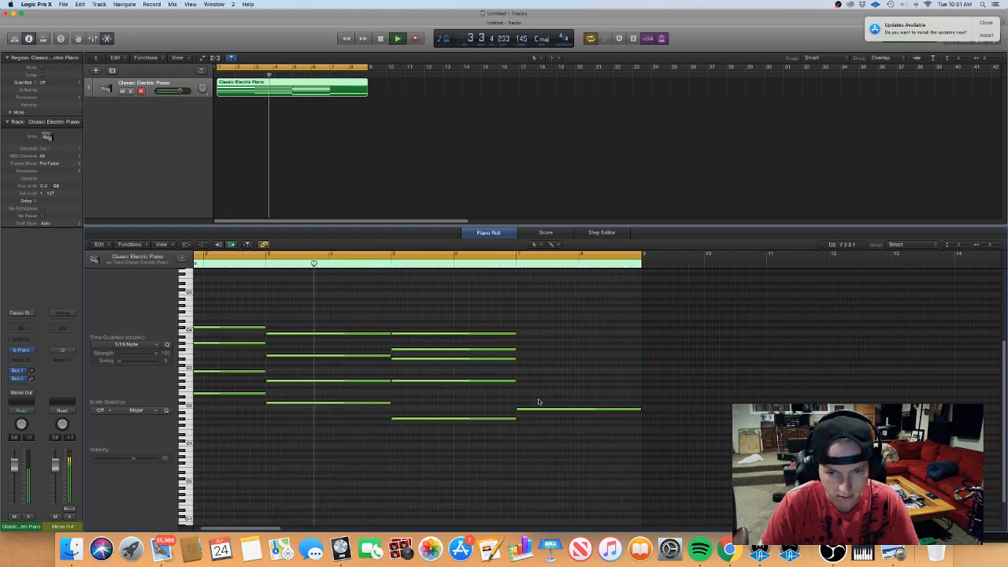
click(522, 359)
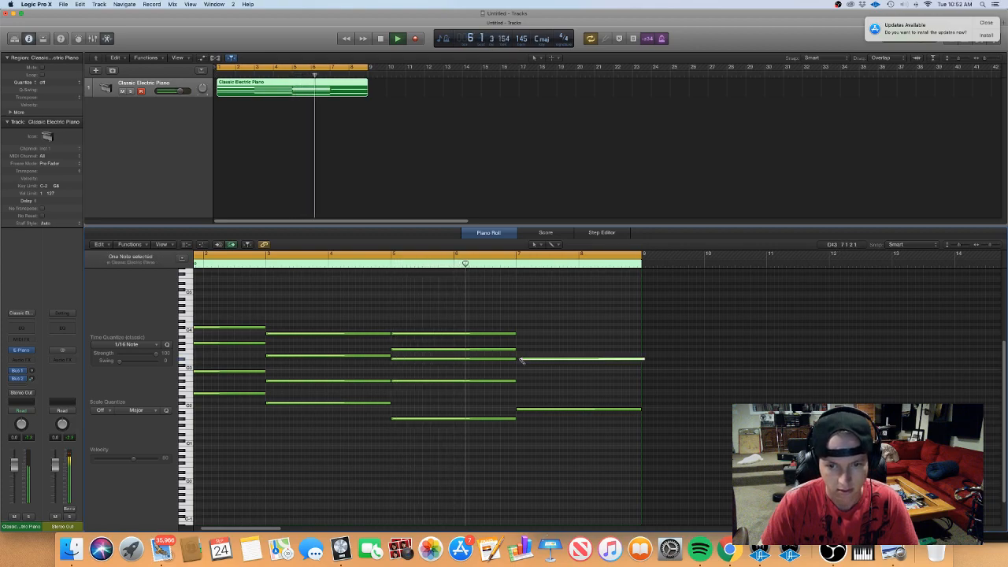
drag(523, 360, 520, 360)
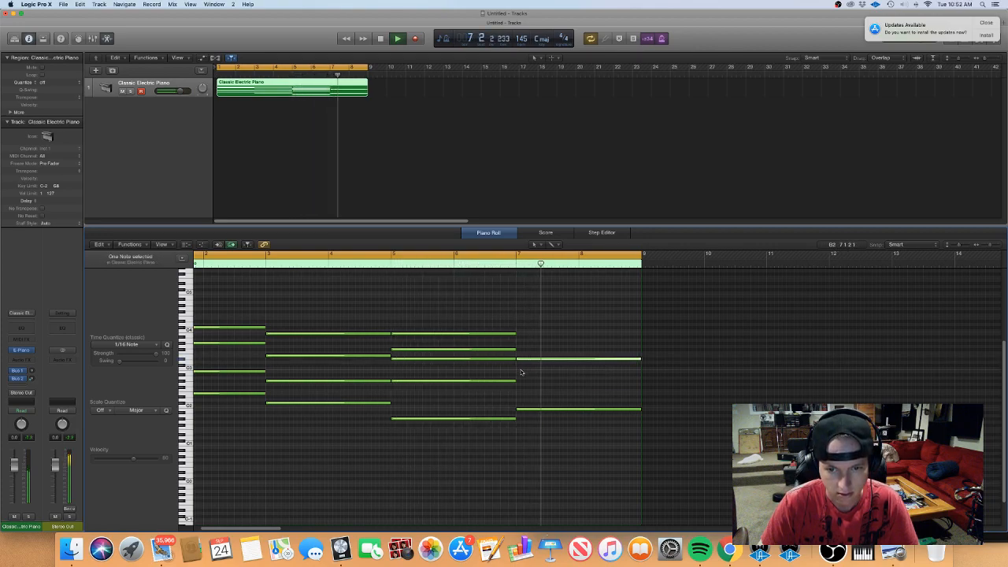
drag(522, 360, 524, 354)
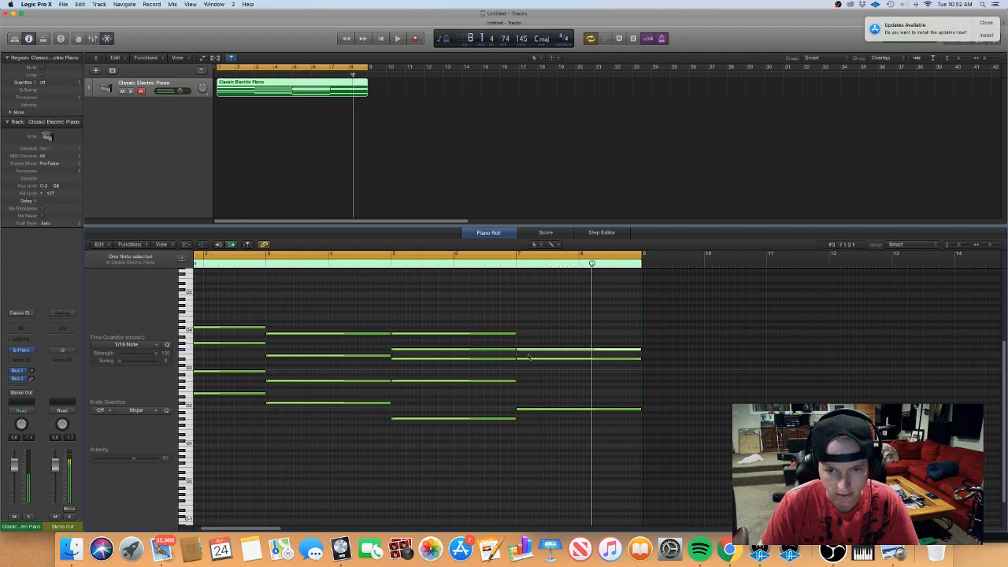
click(518, 334)
click(507, 265)
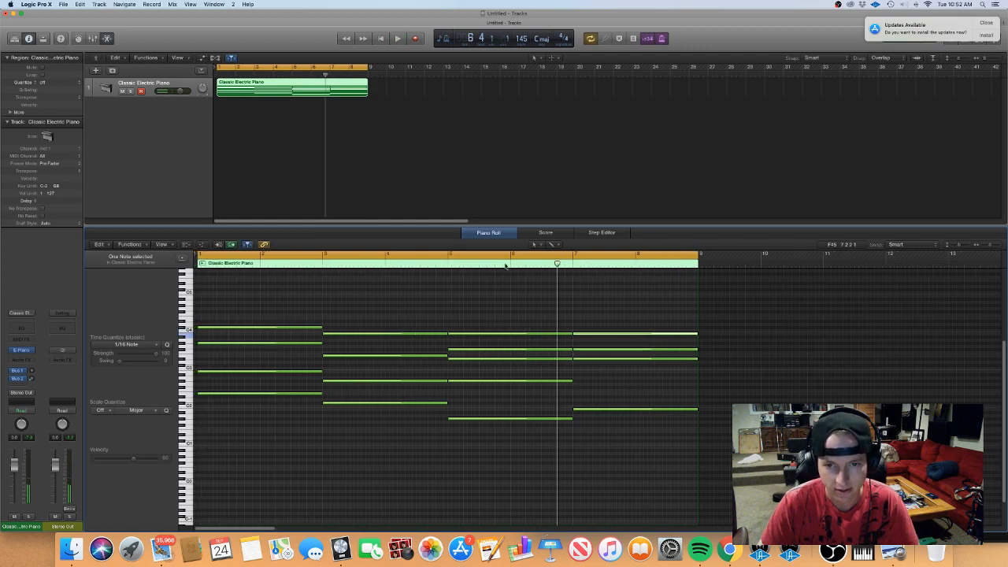
click(546, 266)
key(space)
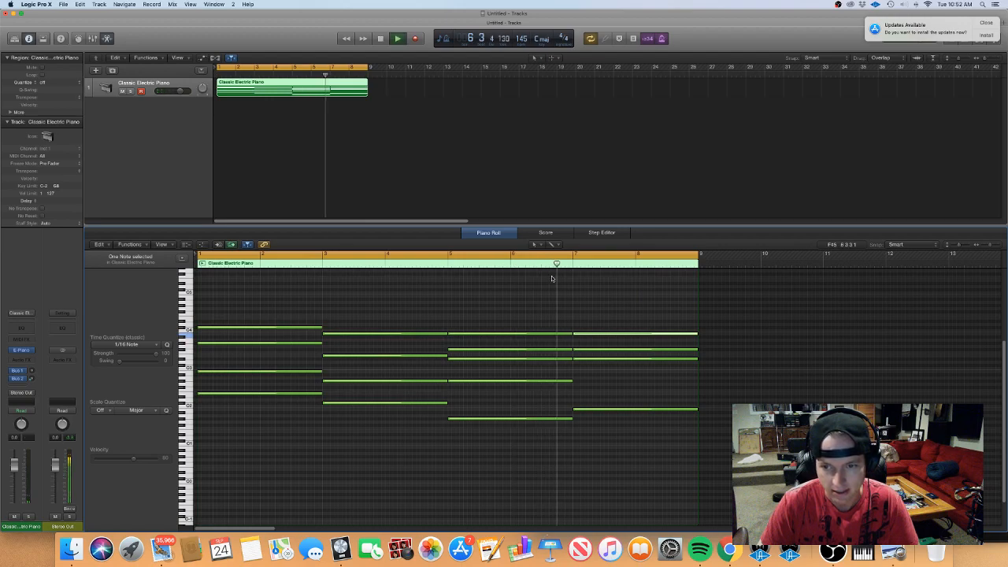
key(space)
Draw an A2 at bar 8, shorten it to one bar and play the progression back
click(637, 379)
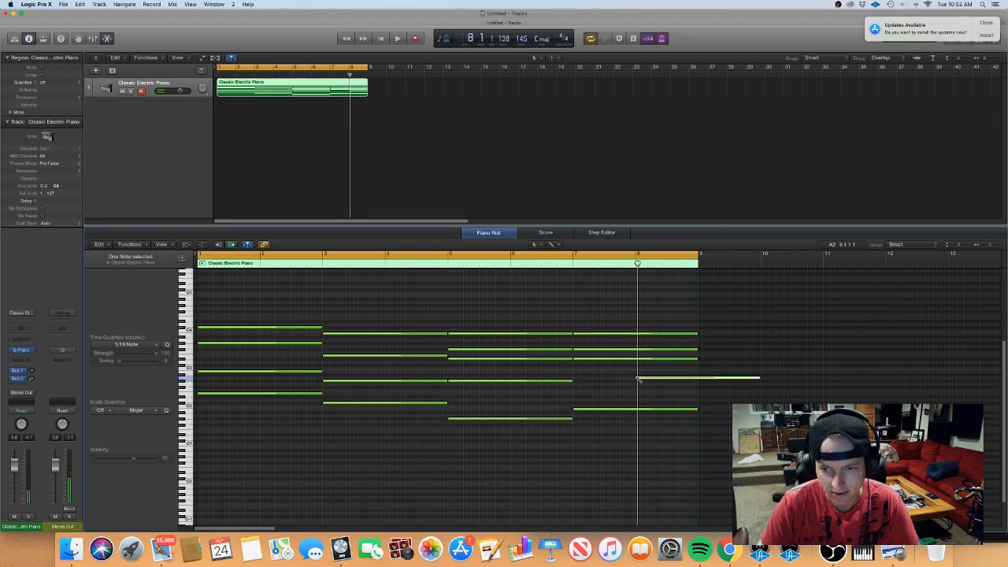
drag(758, 379, 698, 378)
click(660, 396)
click(567, 266)
key(space)
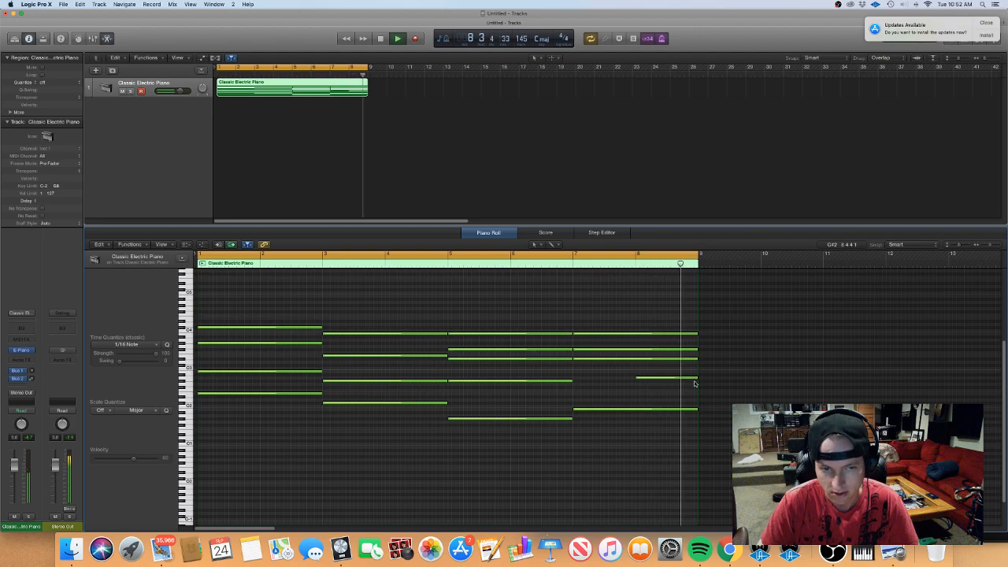
click(373, 198)
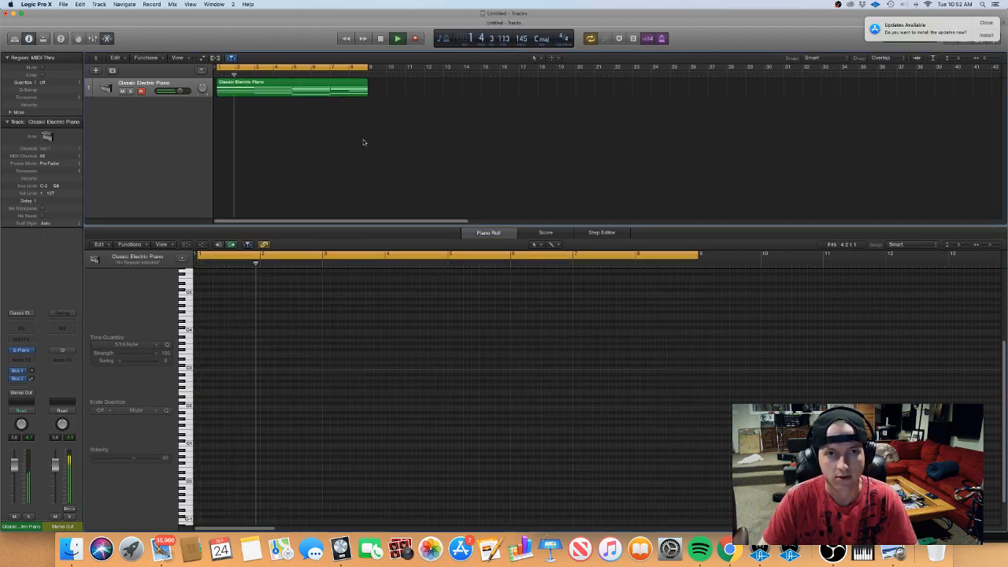
click(332, 89)
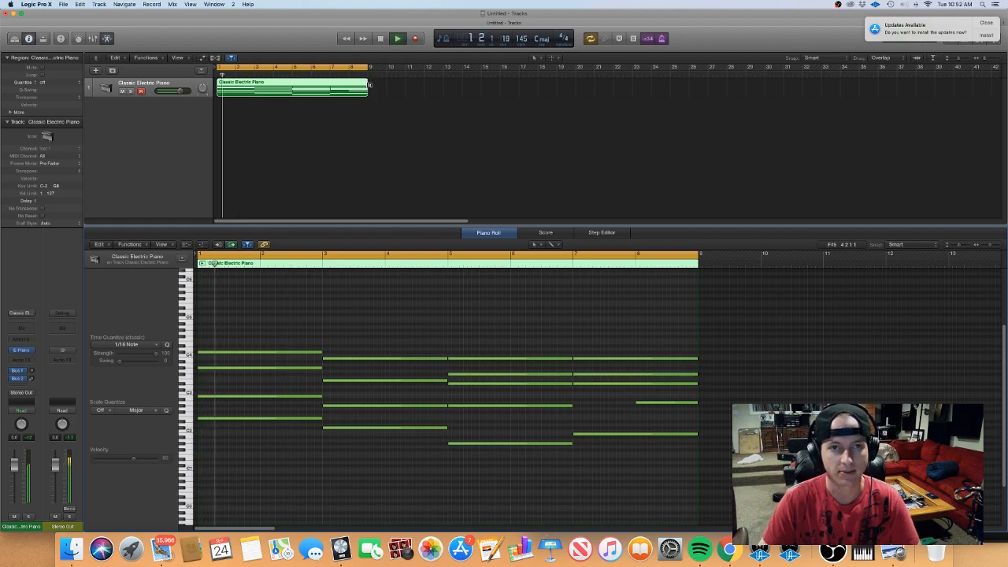
Loop the electric piano region out to bar 33, play it and extend the cycle range to 16 bars
drag(369, 84, 822, 129)
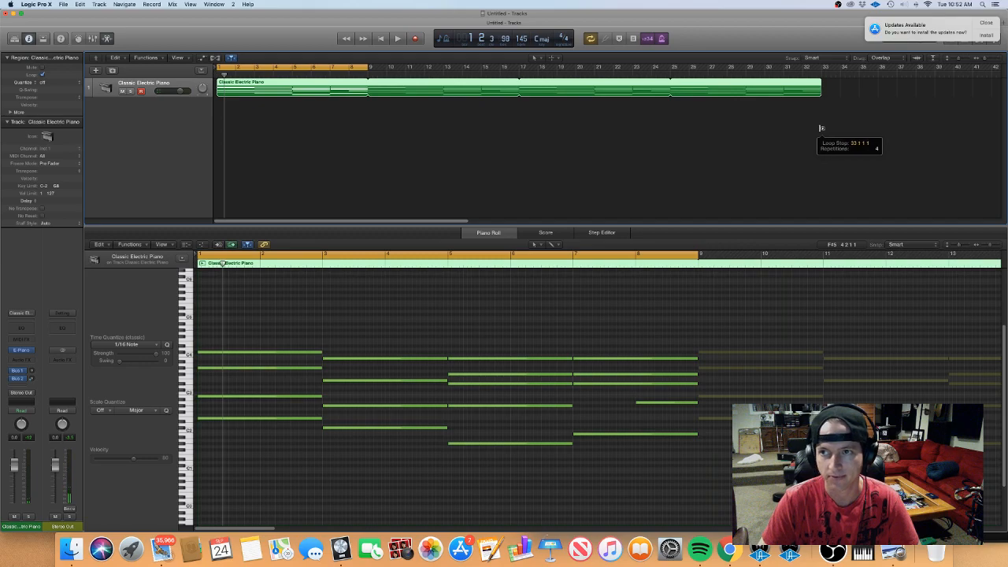
click(407, 92)
click(350, 68)
key(space)
click(358, 68)
key(space)
key(space)
drag(367, 68, 518, 92)
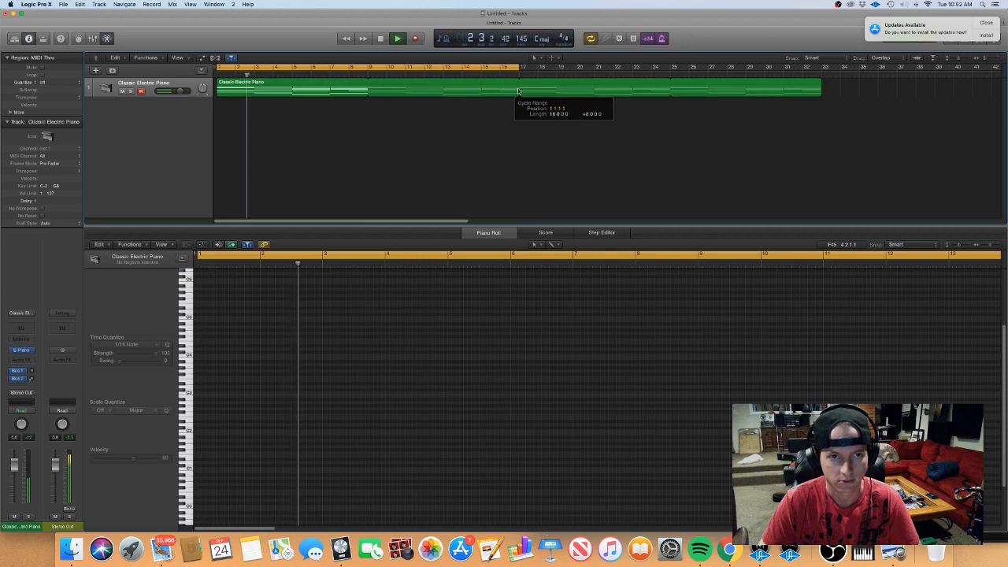
Dismiss the system update notification and browse all files on the drive for drum samples while the loop plays
click(987, 22)
click(993, 41)
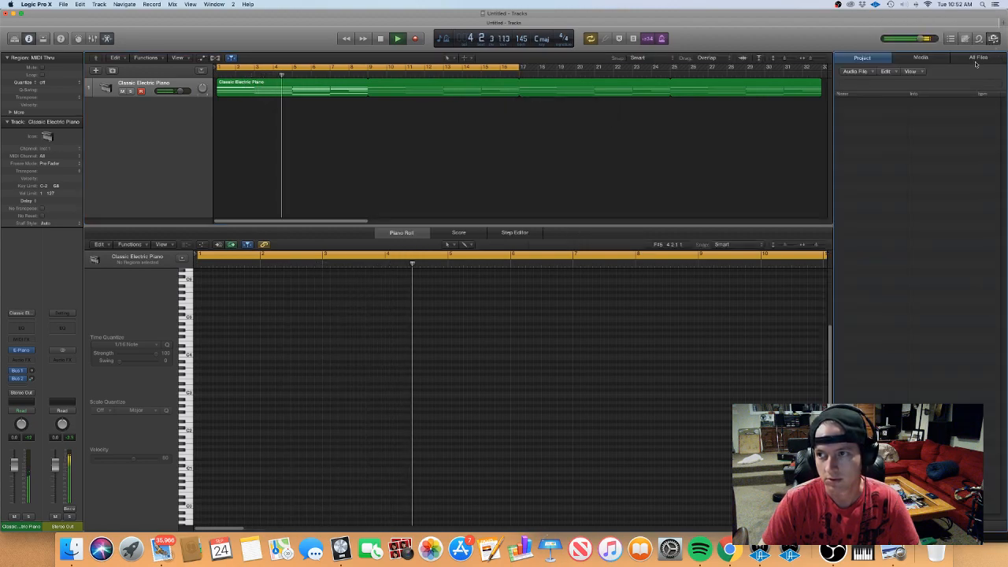
click(907, 72)
click(875, 150)
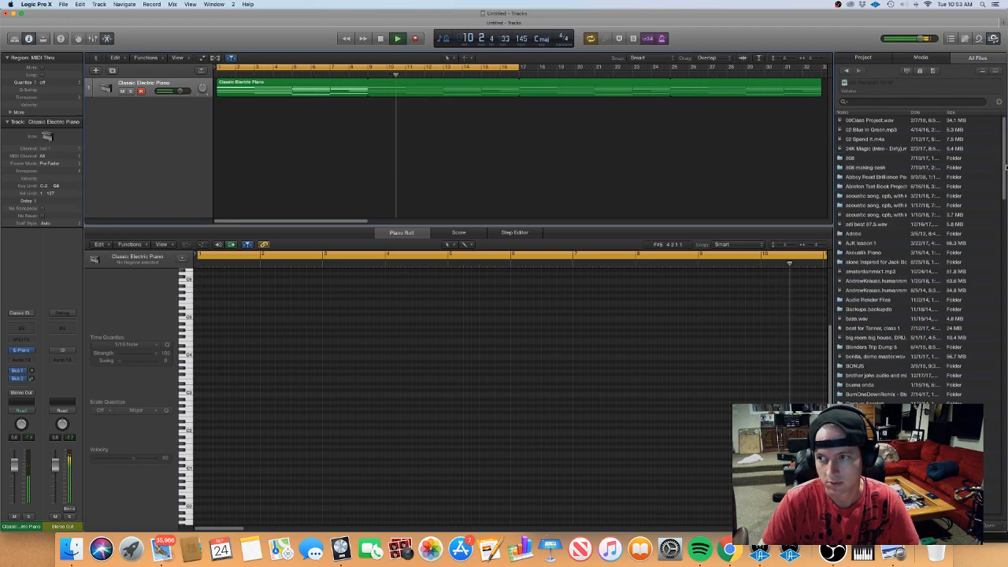
scroll(1004, 171, down, 5)
scroll(914, 354, down, 3)
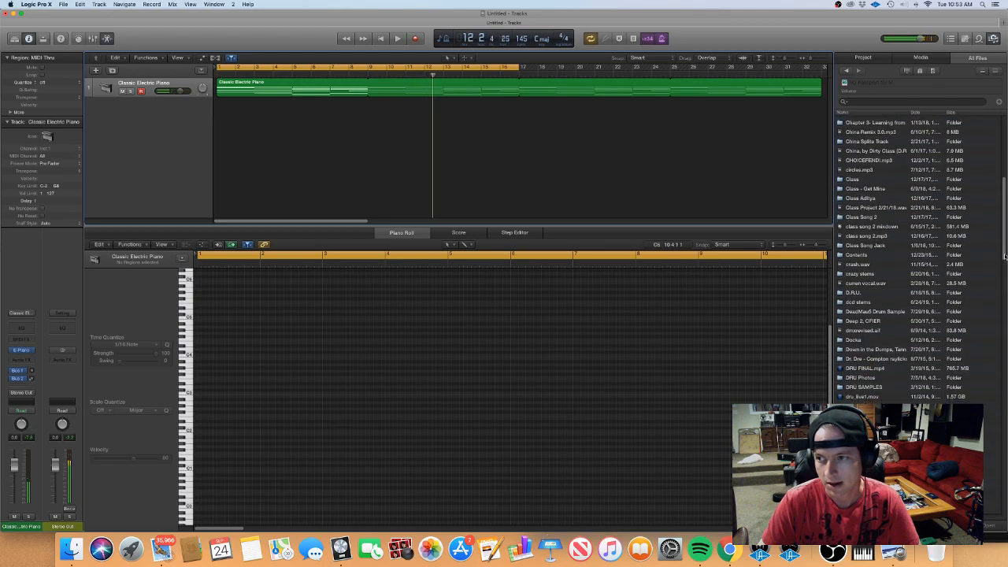
scroll(1005, 253, down, 10)
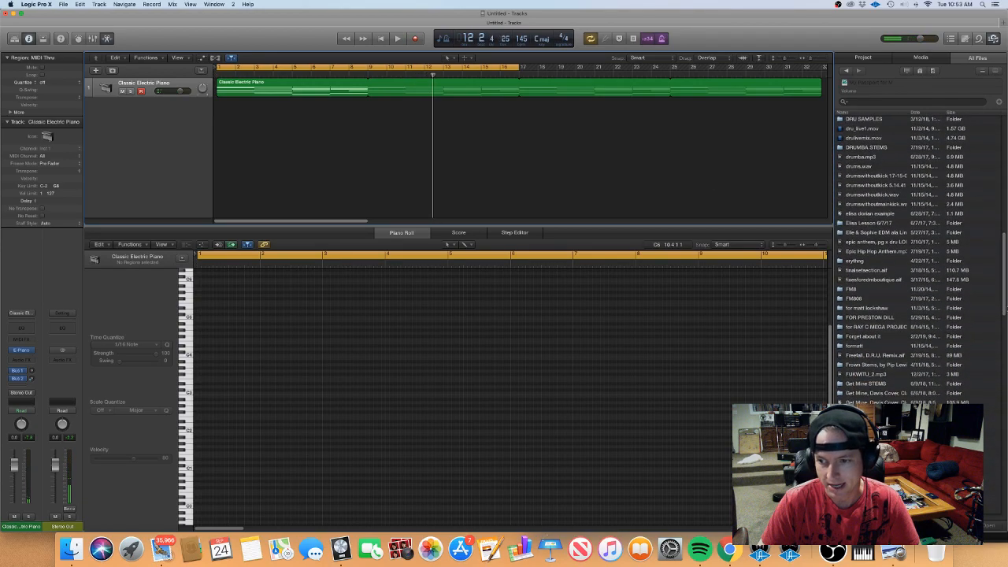
scroll(913, 260, down, 2)
scroll(903, 260, up, 6)
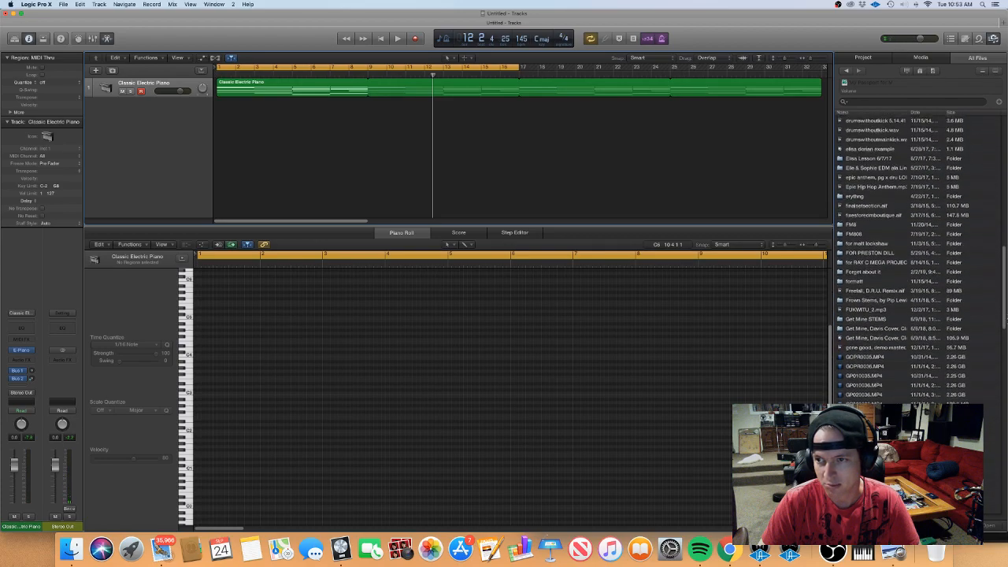
Turn off the cycle range and place the playhead at bar 9
click(272, 66)
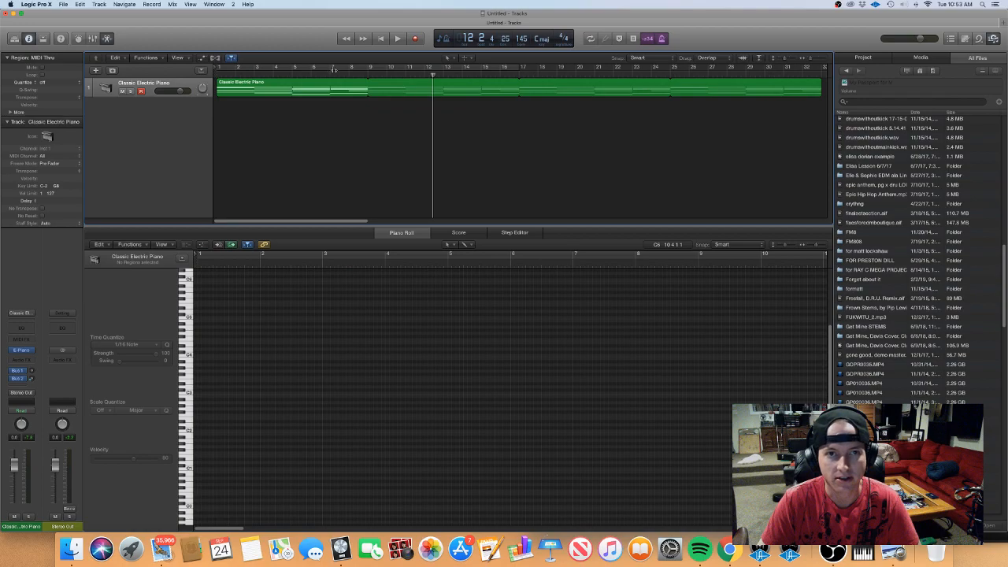
click(370, 70)
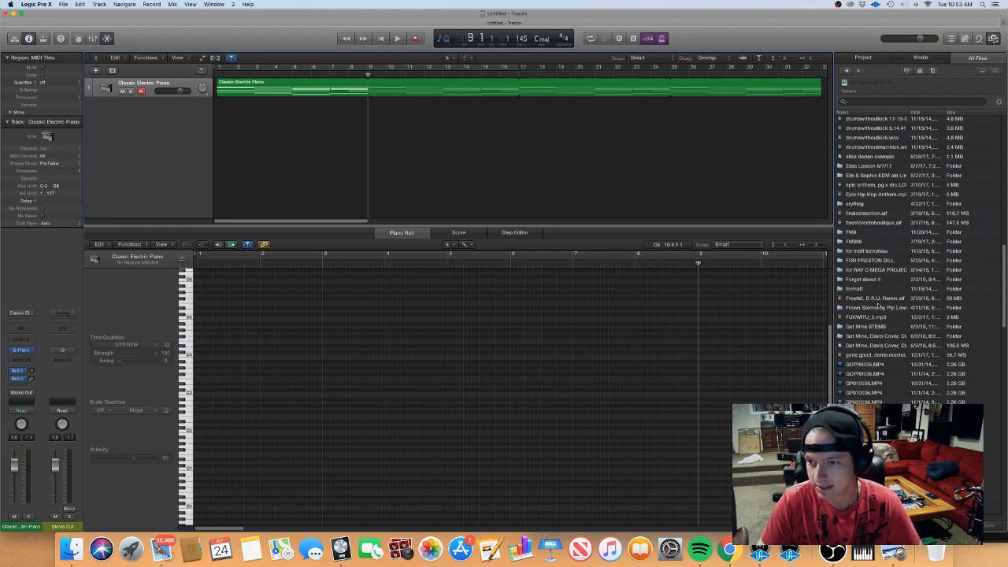
Open the Drum One Shots folder of the Cymatics Savage Drums pack within the DeadMau5 Drum Sample folder
drag(1003, 270, 1005, 205)
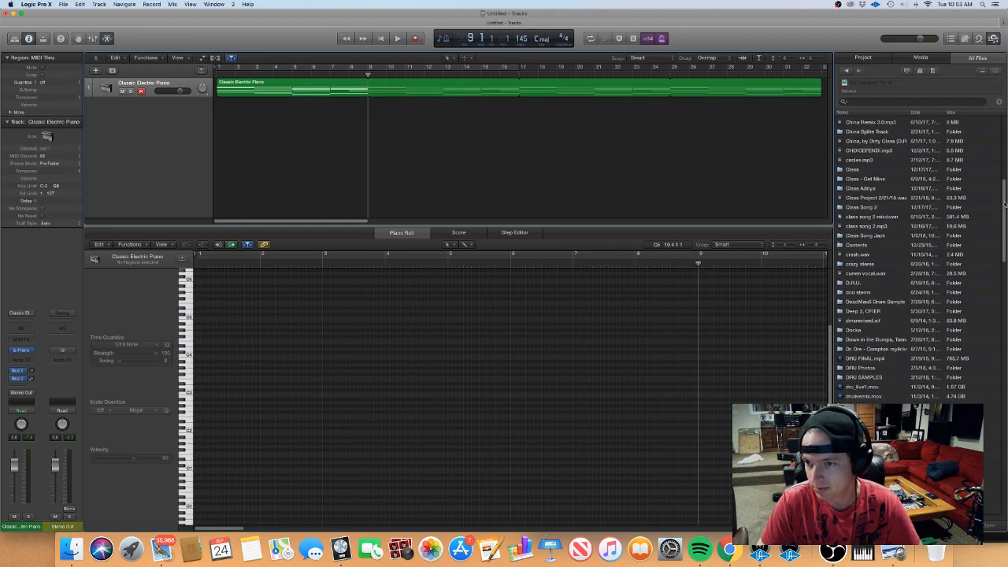
click(877, 301)
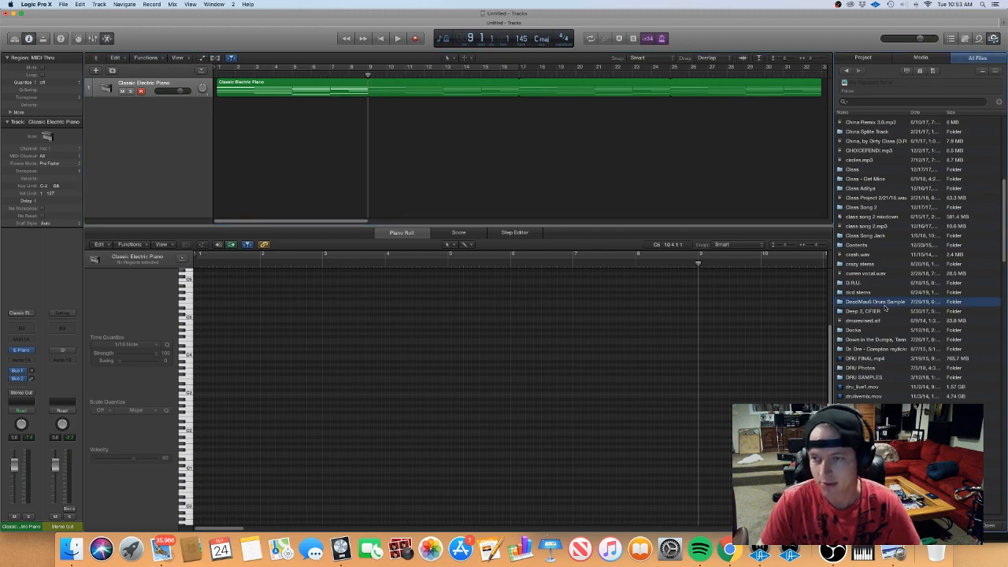
double_click(885, 305)
double_click(892, 178)
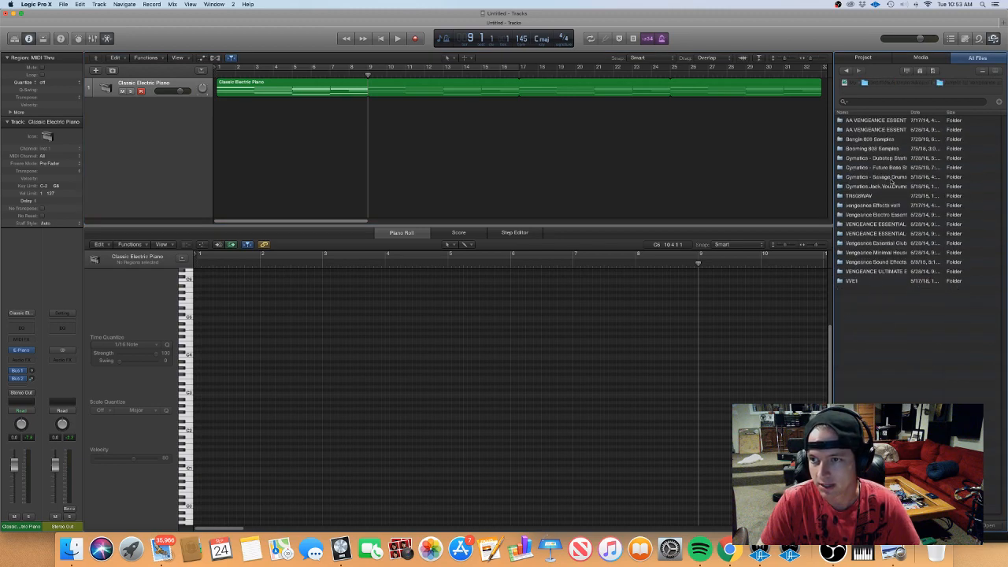
double_click(882, 186)
click(845, 70)
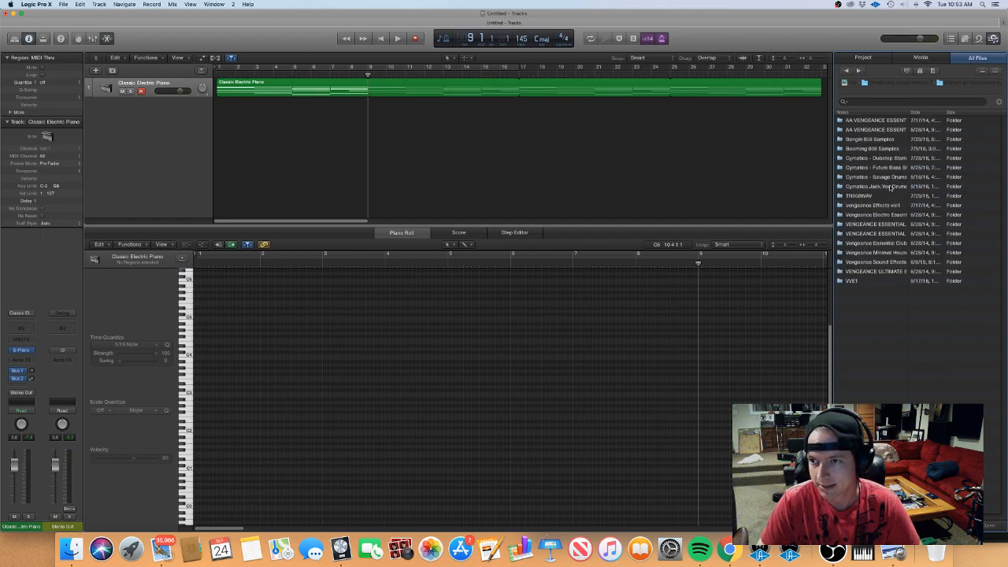
double_click(892, 177)
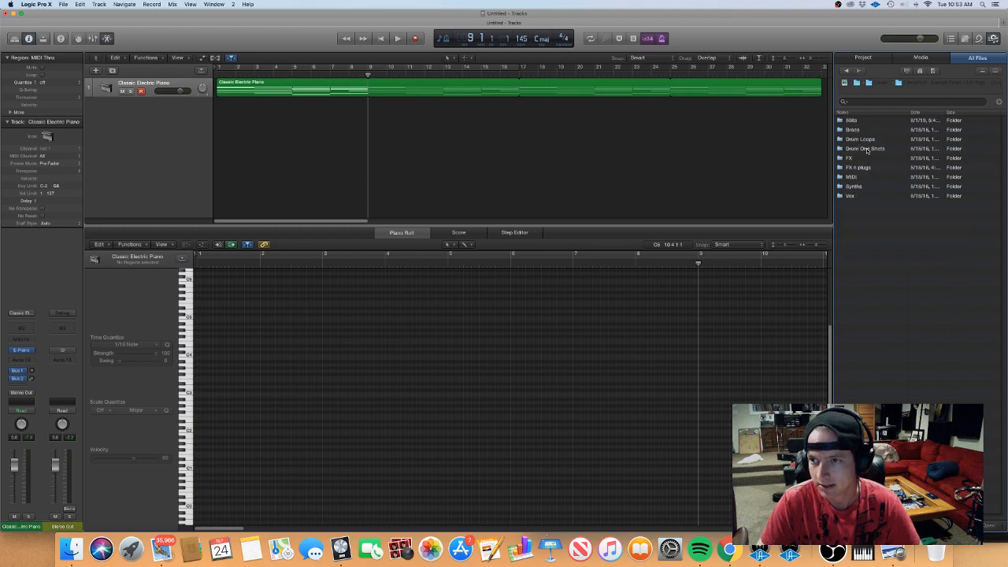
double_click(867, 149)
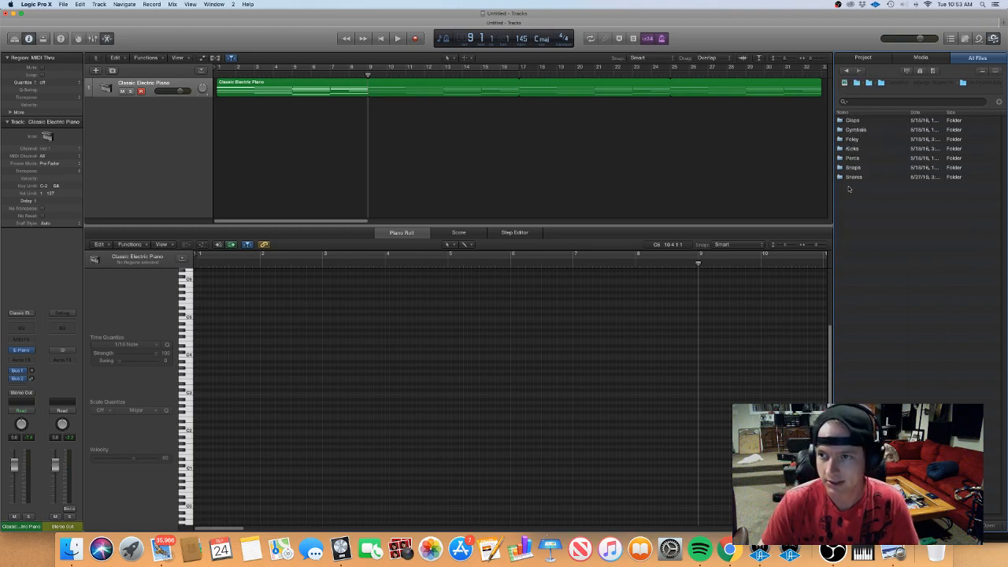
Open the Snares folder, look into the small reverb snares and switch to the dry snares
double_click(860, 180)
double_click(868, 139)
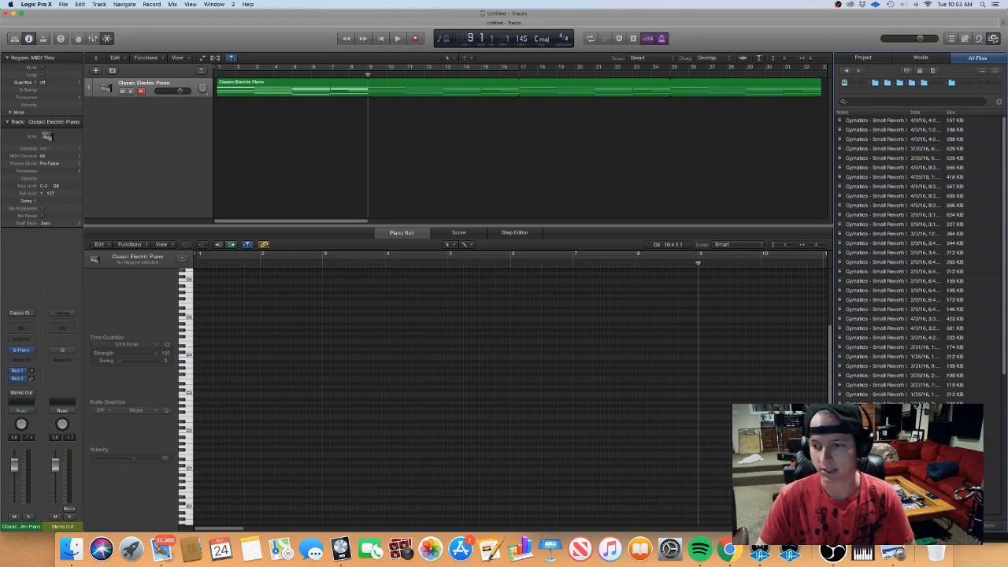
click(846, 72)
double_click(869, 129)
Audition the dry snare samples and add Cymatics - Dry Snare 25 on a new audio track at bar 1
click(896, 328)
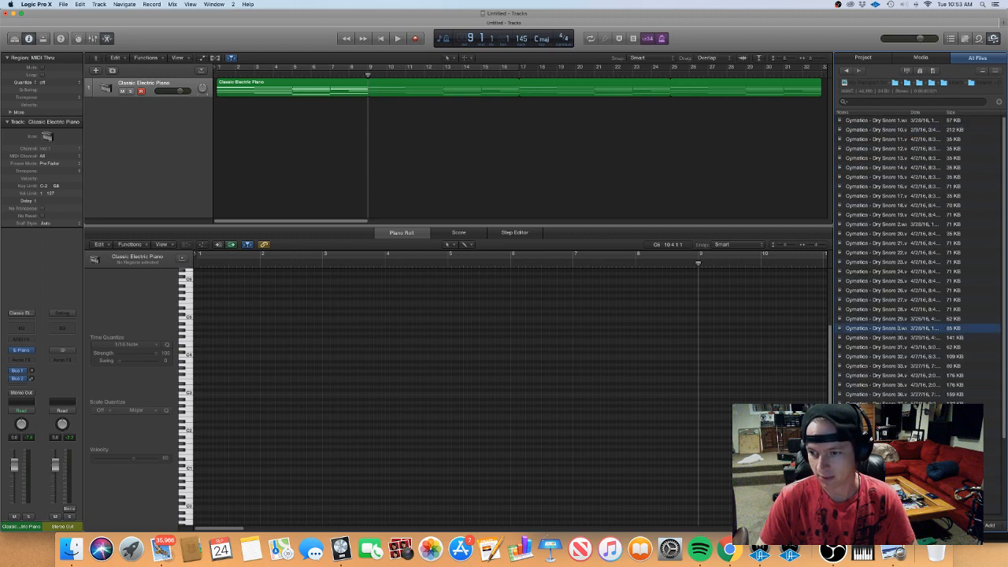
key(Down)
key(Down)
key(Up)
key(Up)
key(Up)
key(Up)
key(Up)
key(Up)
key(Up)
key(Up)
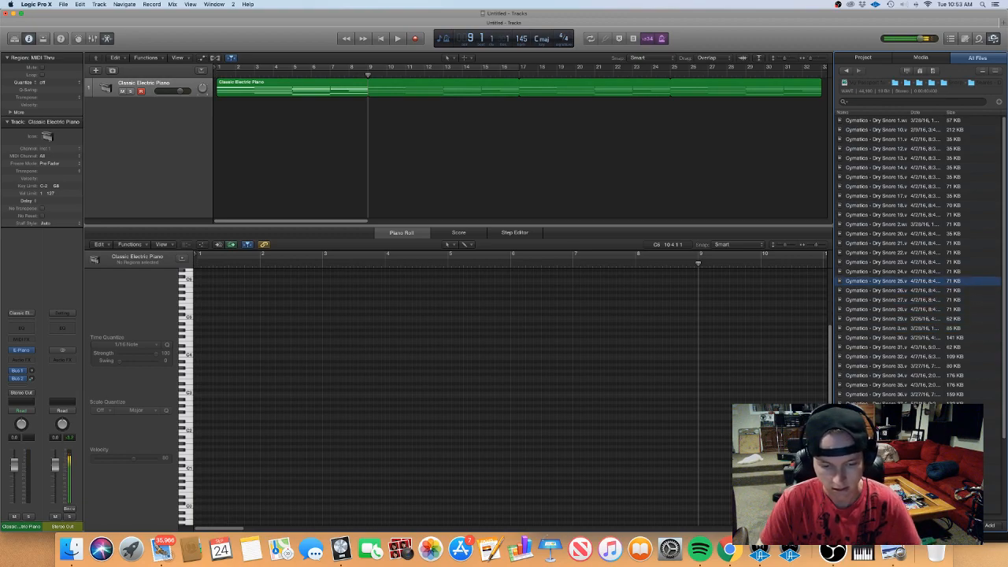
key(Down)
drag(830, 281, 203, 146)
Audition more dry snares and add Cymatics - Dry Snare 28 at bar 1 on a new track below Dry Snare 25
key(Up)
key(Up)
key(Down)
key(Down)
key(Down)
key(Down)
key(Down)
key(Down)
key(Down)
key(Down)
key(Down)
key(Down)
key(Up)
key(Up)
key(Up)
key(Up)
key(Up)
key(Up)
key(Up)
key(Up)
key(Down)
key(Down)
key(Down)
key(Down)
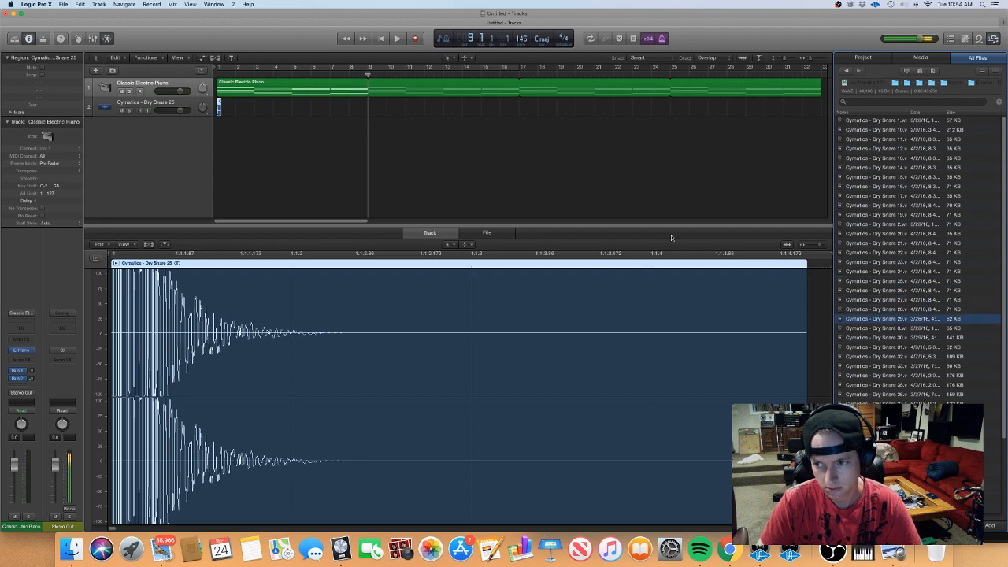
key(Down)
key(Up)
key(Up)
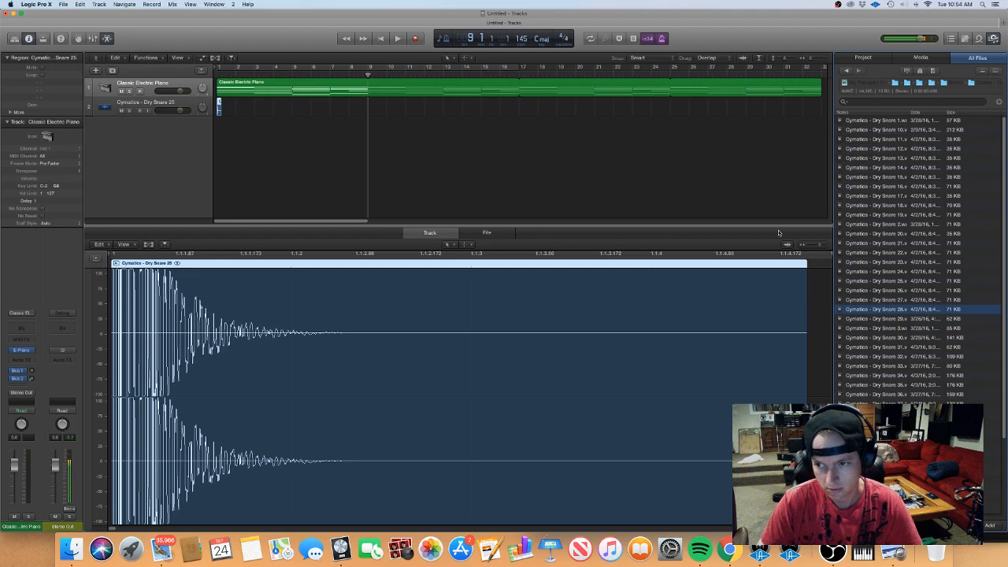
drag(845, 315, 226, 182)
Turn the cycle range back on and move the Dry Snare 28 region to beat 2 of bar 1
scroll(276, 191, up, 10)
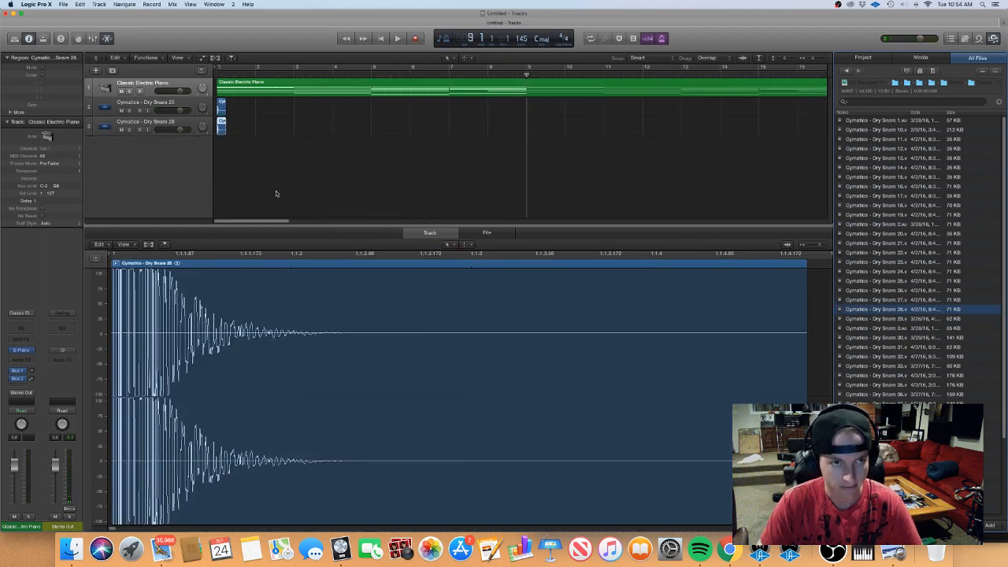
scroll(275, 192, up, 5)
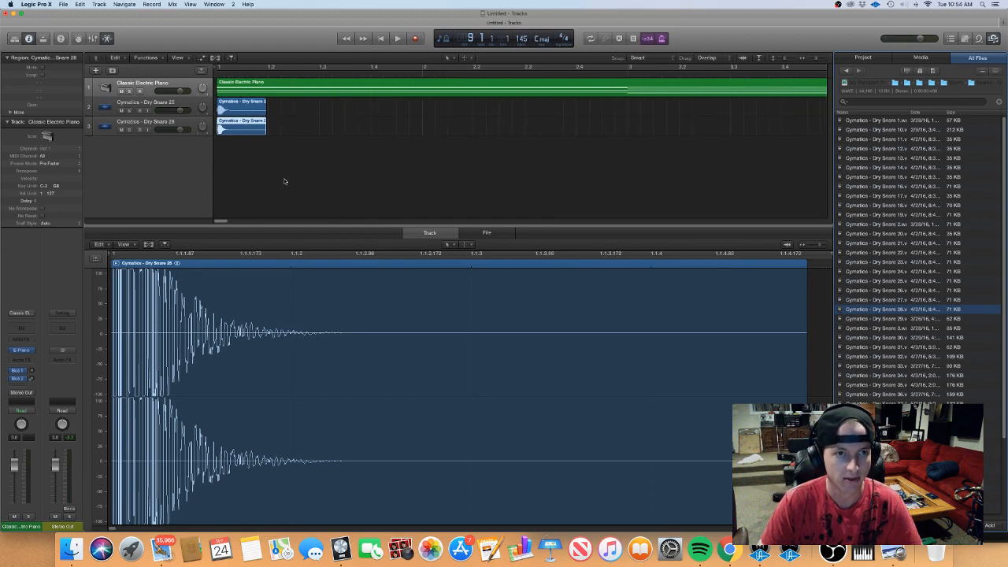
click(256, 66)
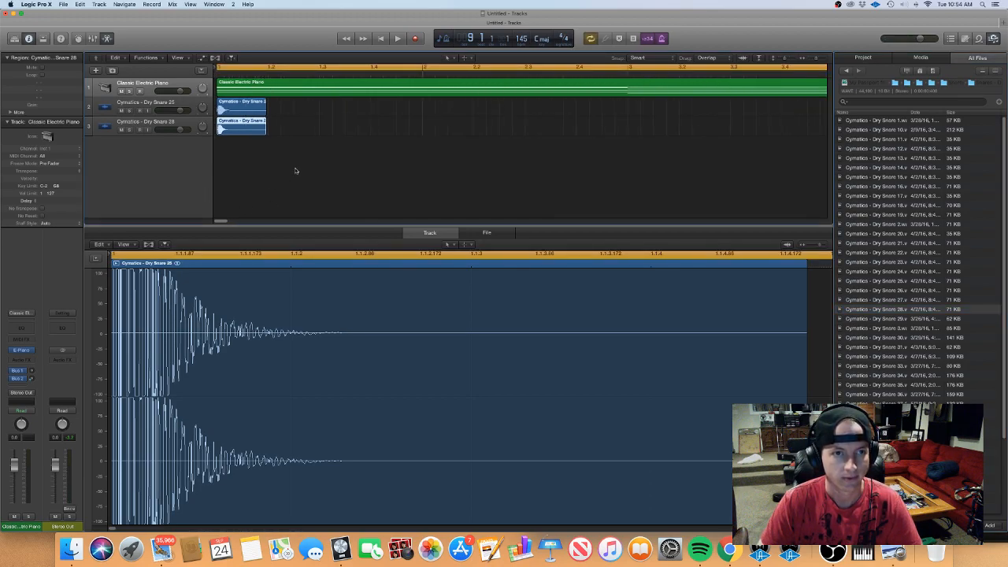
drag(239, 129, 289, 136)
Copy the alternating Dry Snare 25 and 28 hits across bars 1 and 2 and play the pattern
scroll(285, 137, down, 4)
scroll(267, 140, down, 2)
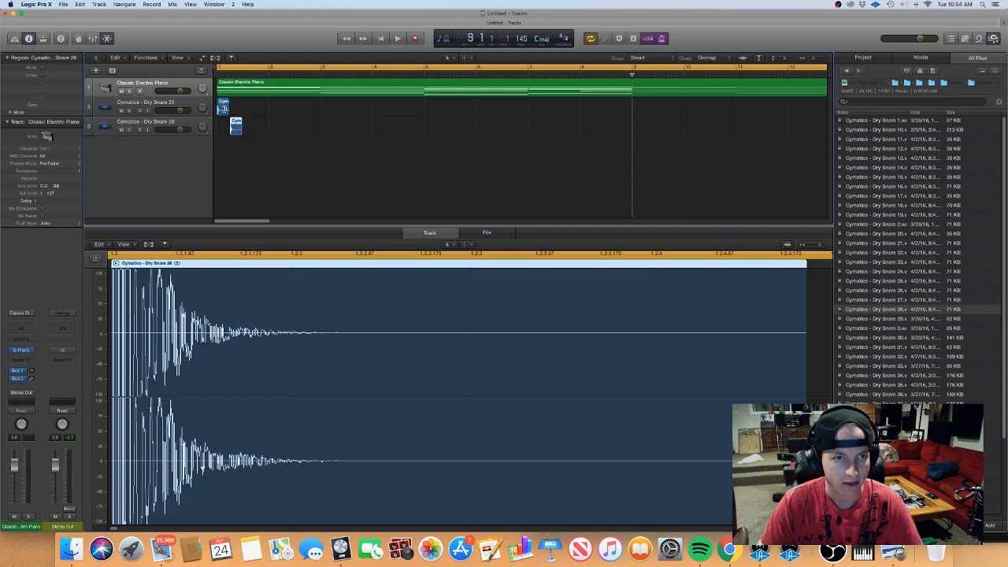
drag(223, 108, 271, 117)
key(space)
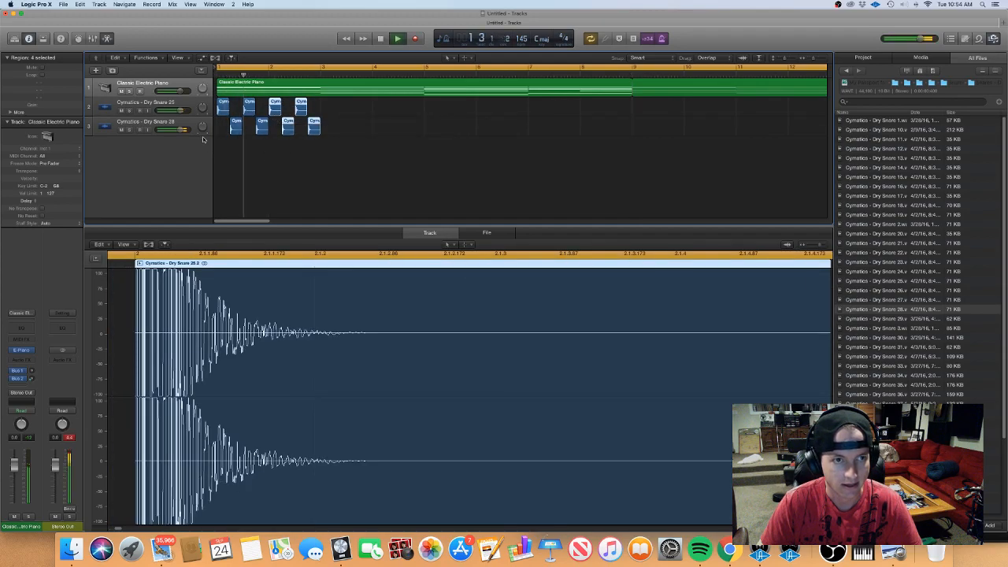
key(space)
click(328, 154)
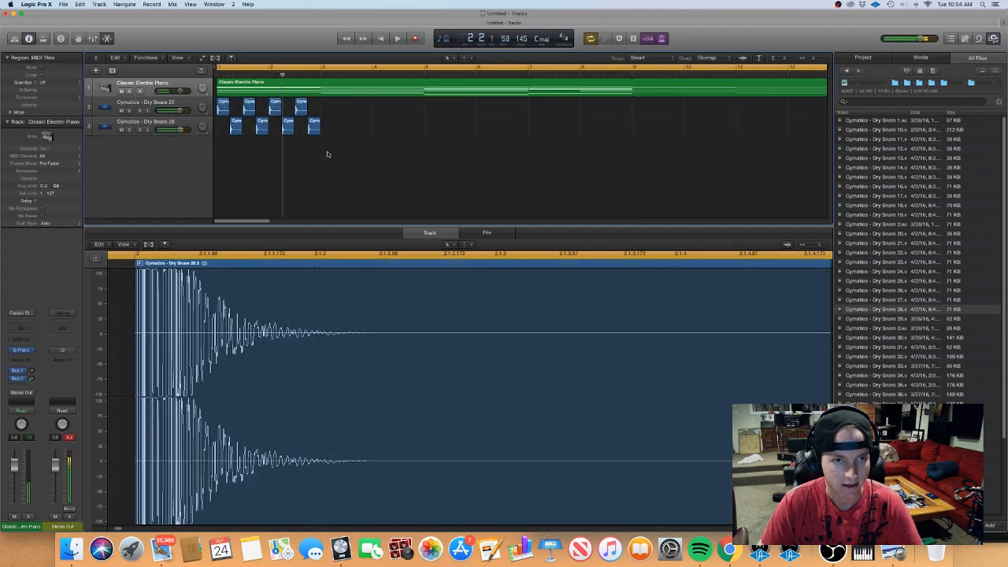
Replace the Dry Snare 28 hits with Dry Snare 25 copies, keeping only the one on beat 4 of bar 2, and play
drag(266, 110, 235, 111)
drag(228, 145, 301, 134)
key(Delete)
key(space)
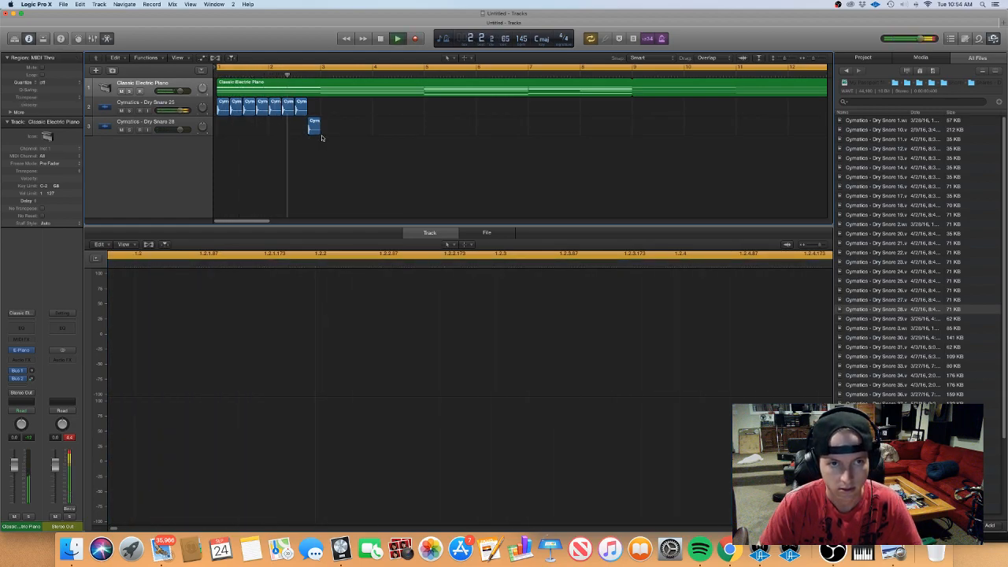
Copy the whole two-bar snare pattern to bar 3
drag(356, 156, 223, 110)
drag(224, 110, 330, 110)
key(super+Right)
key(super+Right)
key(super+Right)
key(super+Right)
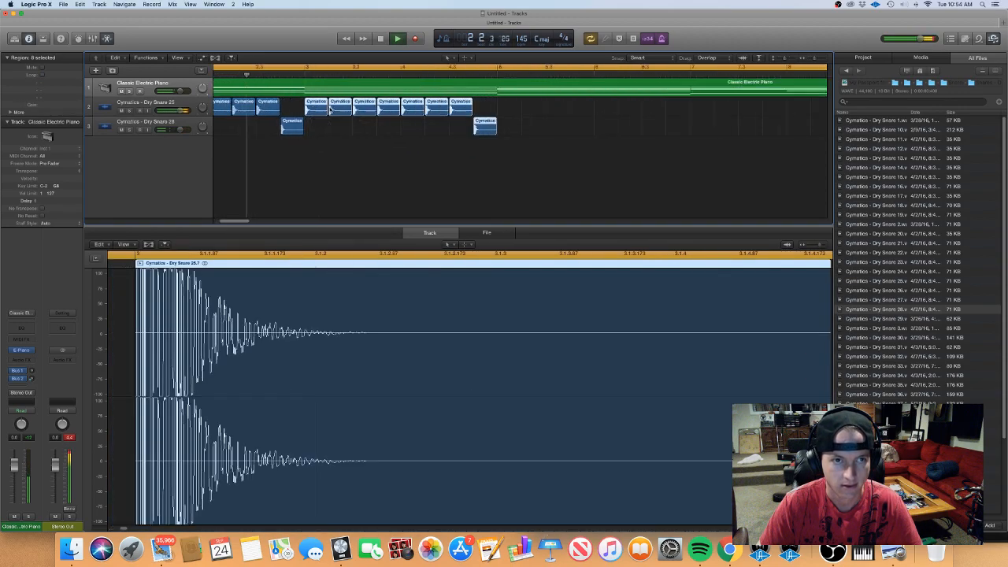
Rebuild bars 1 and 2 with shortened, faded-out Dry Snare 25 hits on every beat and play them
key(super+Left)
scroll(224, 111, left, 1)
key(space)
drag(245, 115, 402, 115)
key(Delete)
drag(315, 139, 341, 114)
key(space)
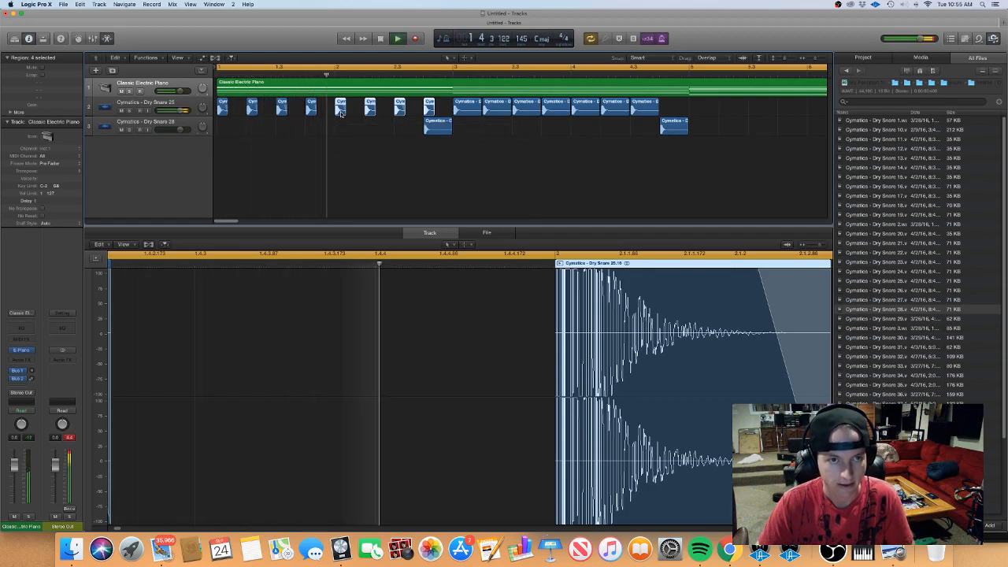
Restart playback and lower the Dry Snare 25 track's volume to about -11.0 dB
click(342, 141)
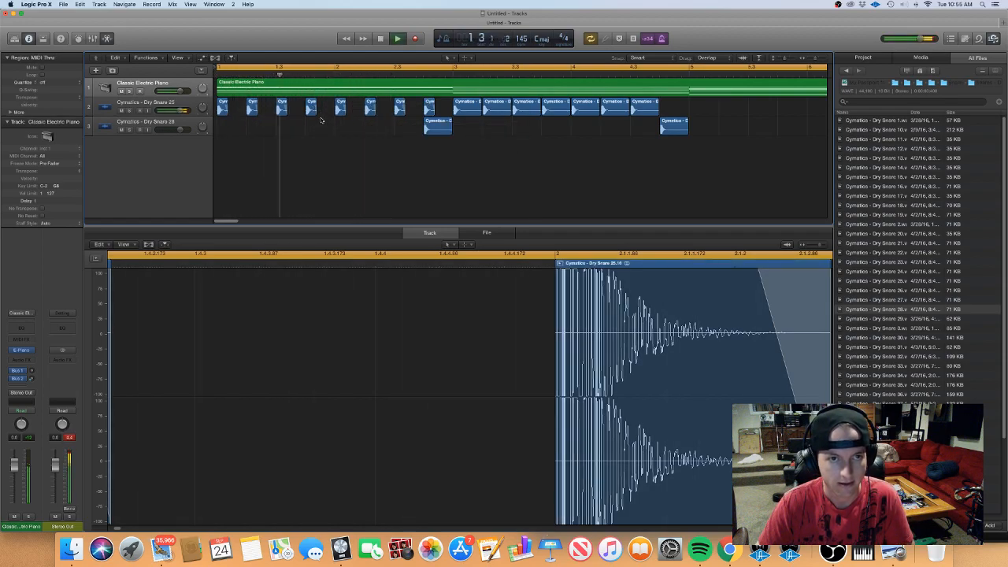
key(space)
key(space)
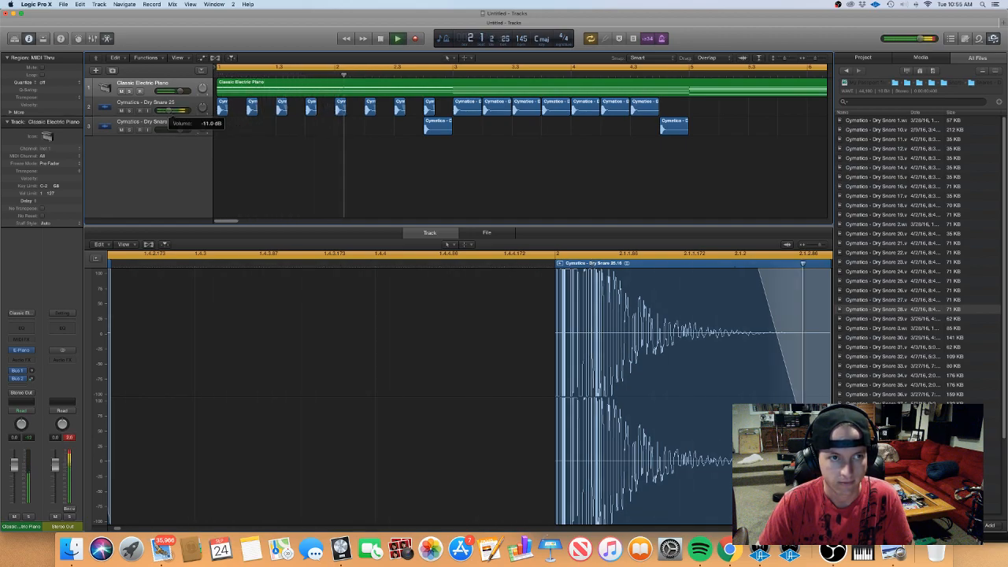
Add Dry Snare 25 copies on the offbeats after beat 4 in bars 1 and 2
click(311, 108)
drag(311, 108, 325, 110)
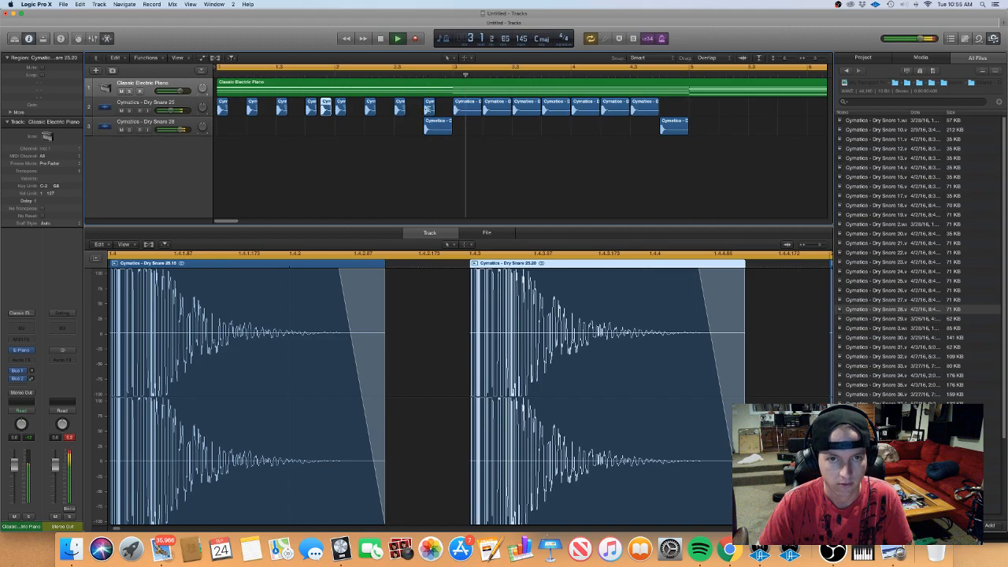
drag(430, 108, 444, 111)
key(super+Left)
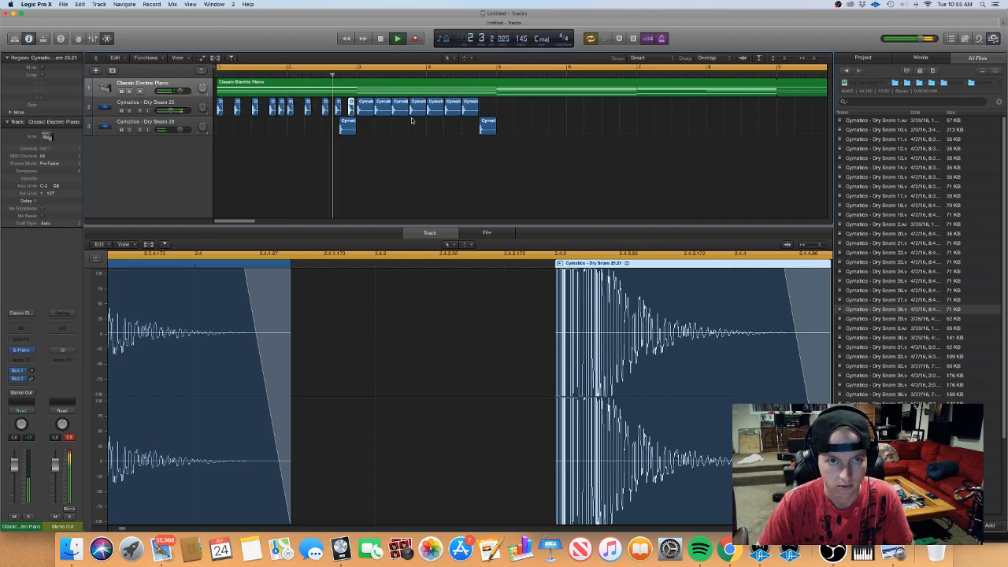
Delete the snare hits in bars 3 and 4 and copy the pattern from bars 1 and 2 in their place
drag(518, 142, 361, 112)
key(Delete)
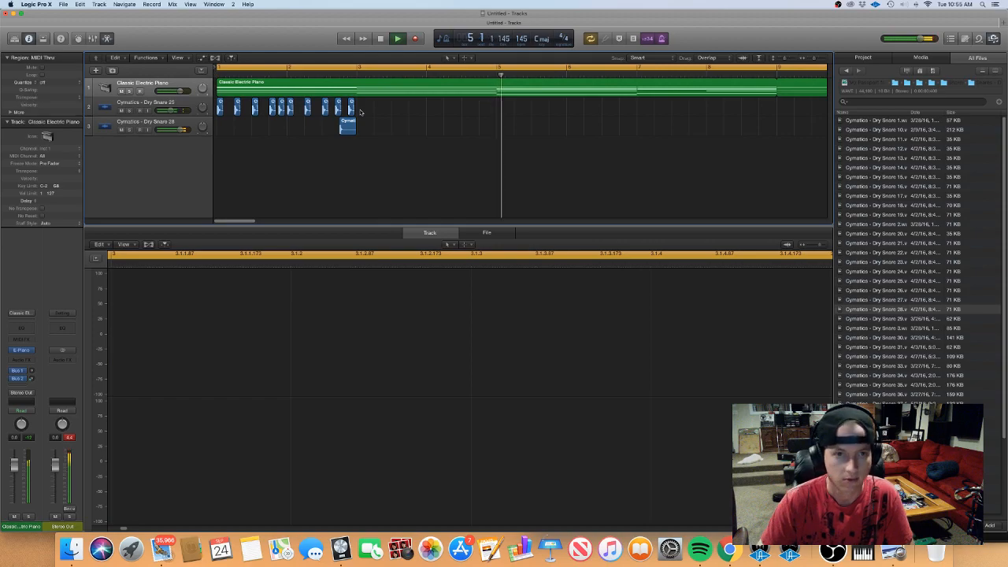
key(super+a)
drag(222, 108, 361, 113)
key(super+Left)
key(super+Left)
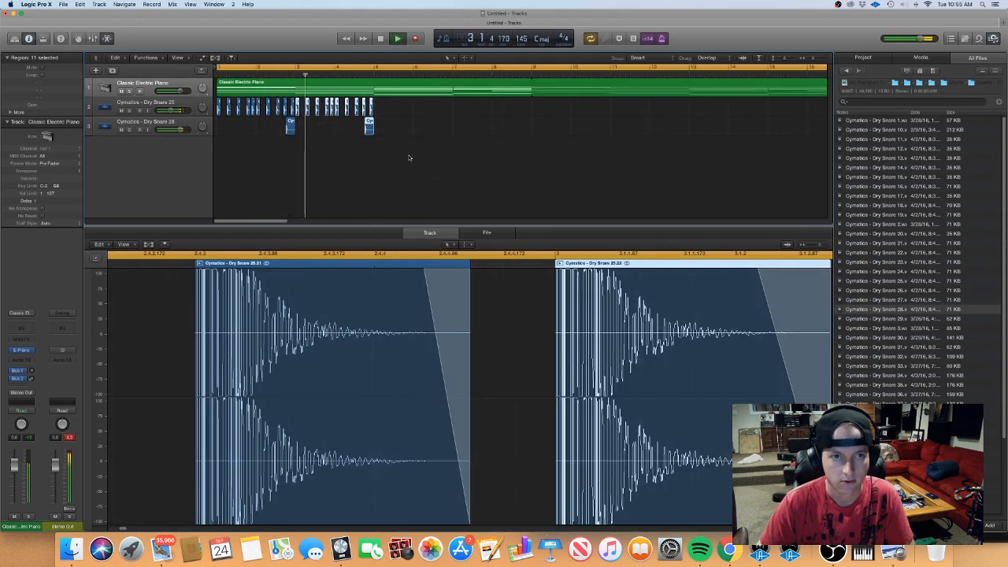
Copy the snare pattern of bars 3 and 4, including both snare samples, into bars 5 and 6
drag(418, 157, 378, 105)
key(space)
key(super+Right)
key(super+Right)
key(super+Right)
key(super+Right)
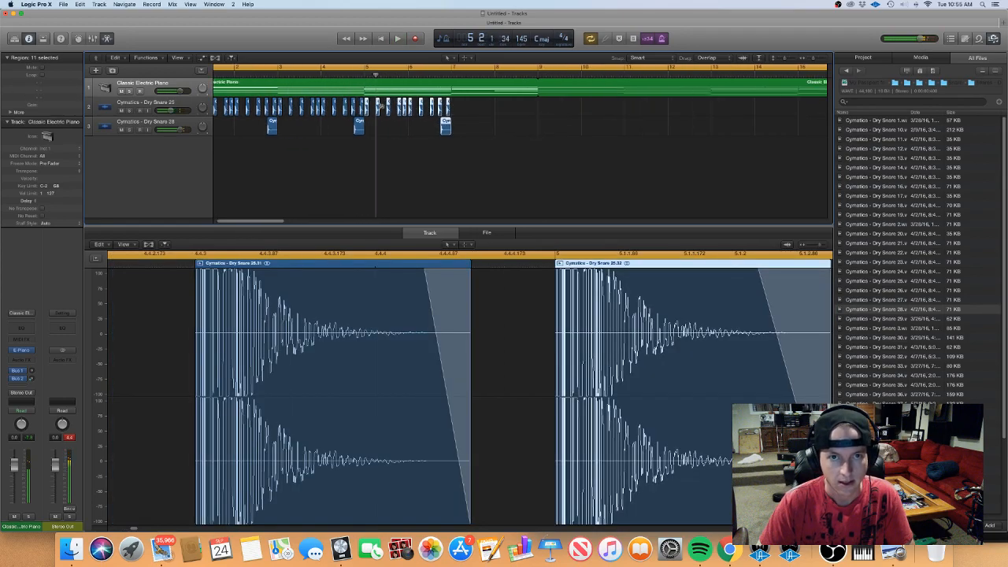
Fill the empty offbeats in bar 5 and the first half of bar 6 with Dry Snare 25 copies
drag(414, 134, 383, 112)
key(super+Right)
key(super+Right)
click(421, 160)
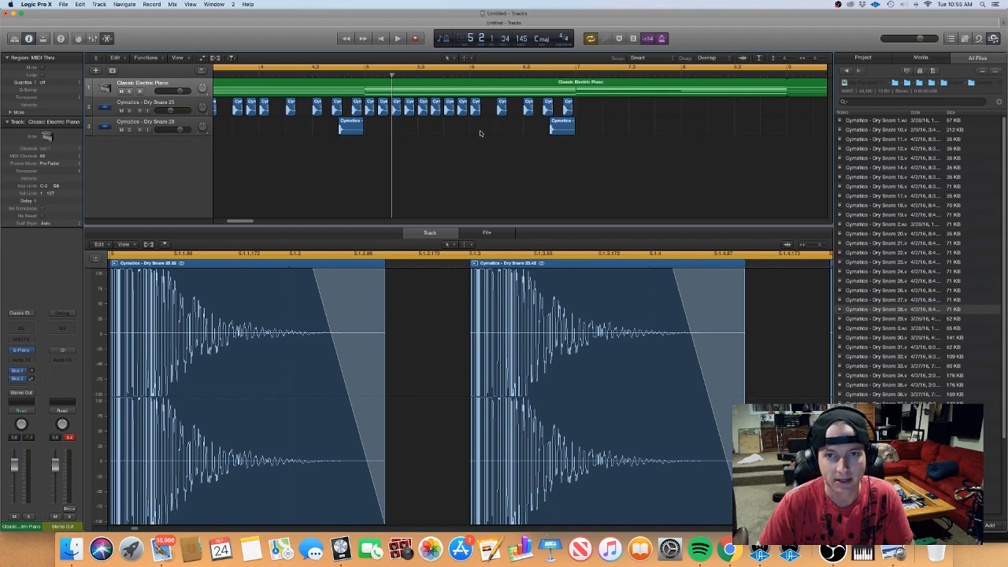
drag(493, 119, 515, 111)
Copy Dry Snare 28 onto beats 1 and 3 of bars 5 and 6, and shorten the hit at 6.3
drag(563, 134, 432, 133)
drag(432, 132, 533, 131)
click(538, 130)
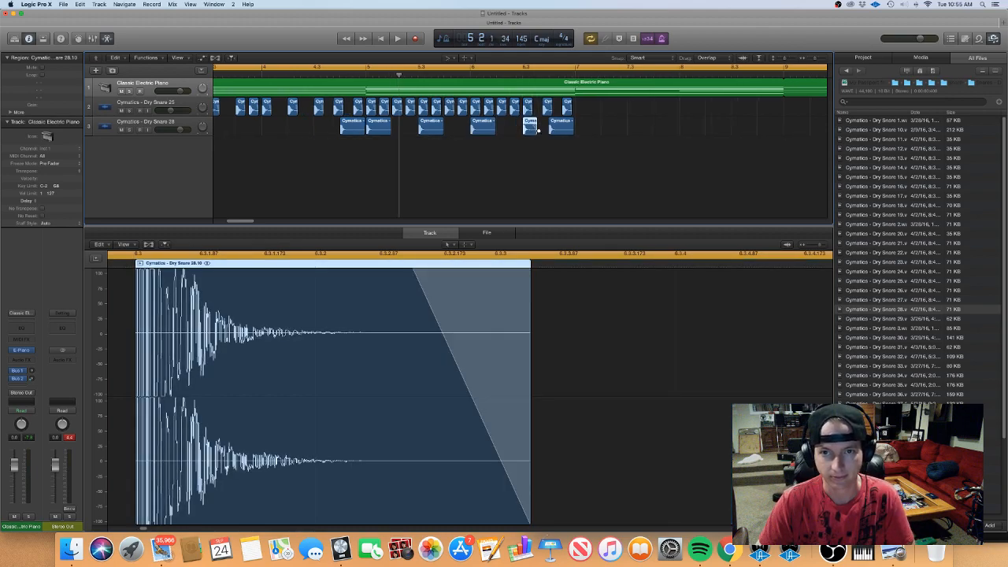
key(super+Left)
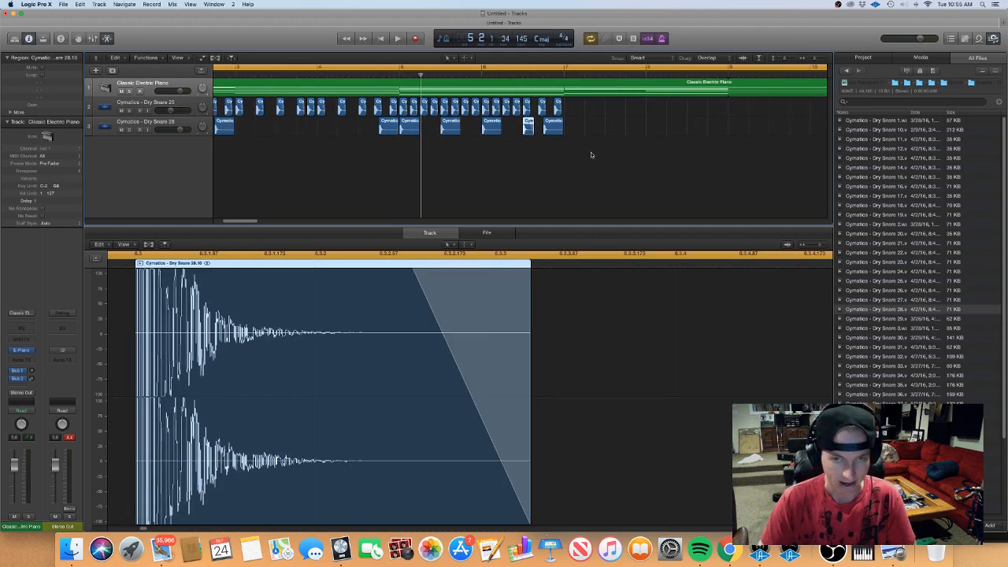
click(586, 153)
key(super+Left)
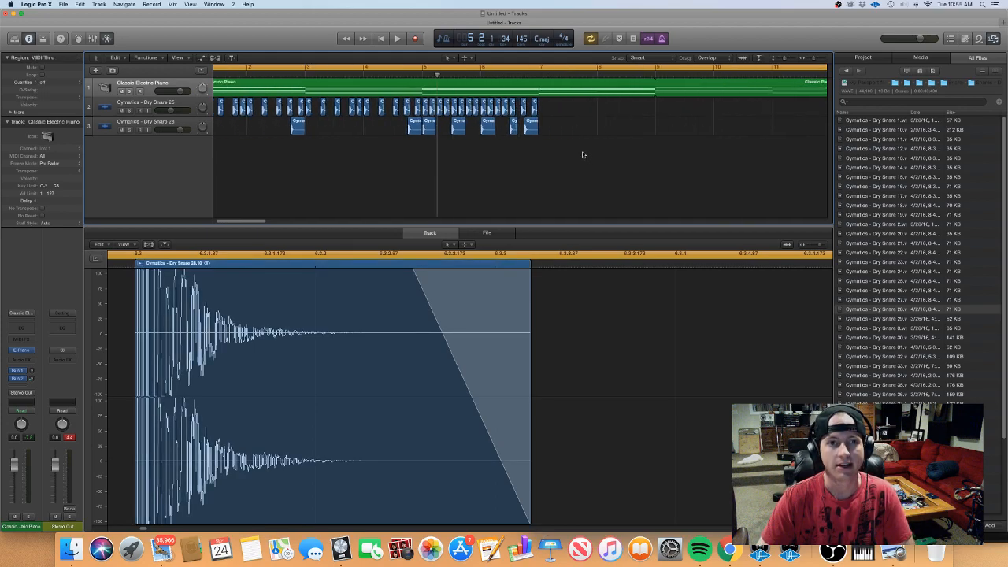
Play the piano and snare arrangement from the beginning to check how the snare build-up sounds
click(170, 109)
click(180, 84)
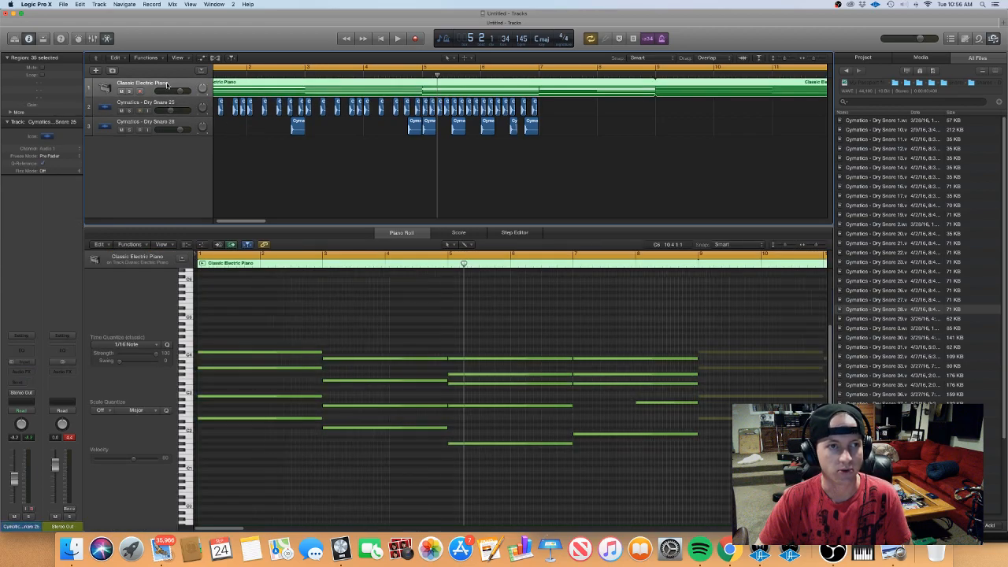
click(167, 104)
click(520, 161)
key(space)
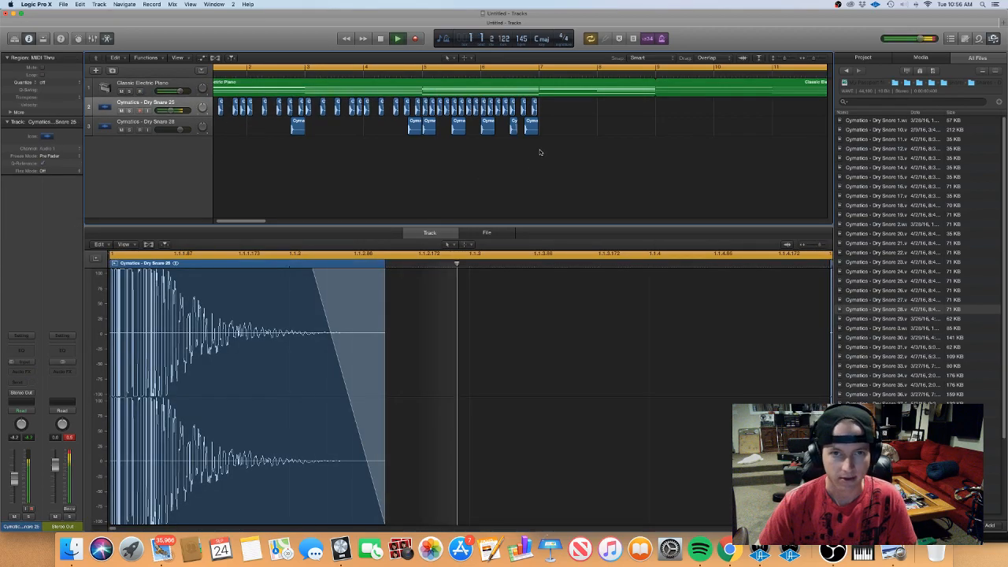
click(408, 73)
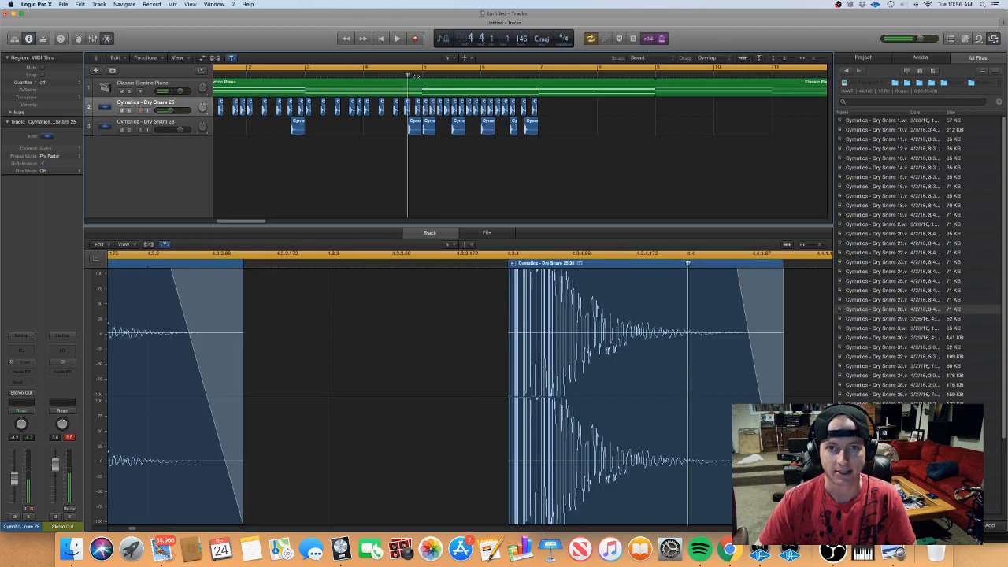
scroll(419, 73, down, 10)
scroll(394, 77, up, 8)
key(space)
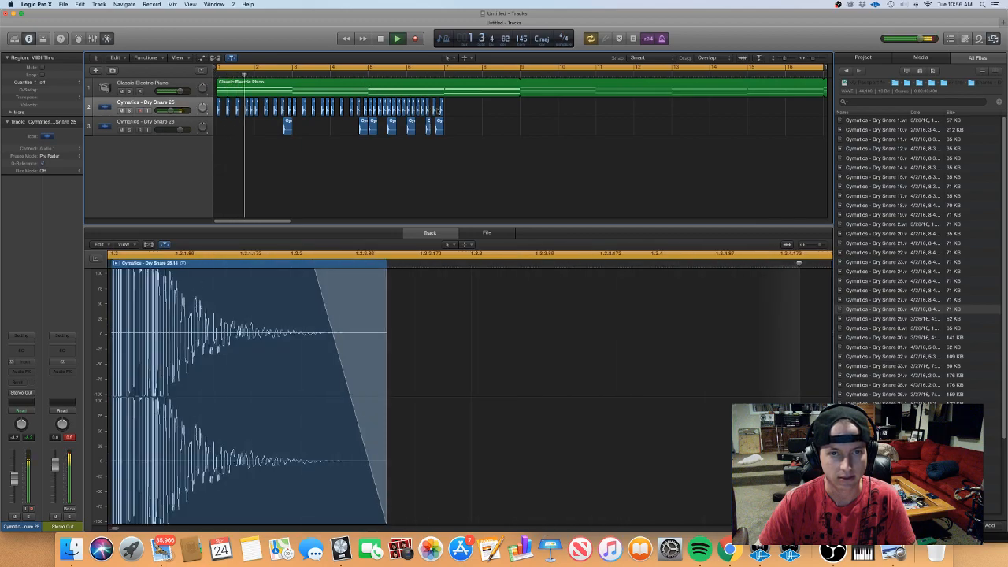
Copy the hits of both snare tracks from bars 5 and 6 into bars 7 and 8
drag(459, 148, 446, 109)
scroll(448, 111, up, 4)
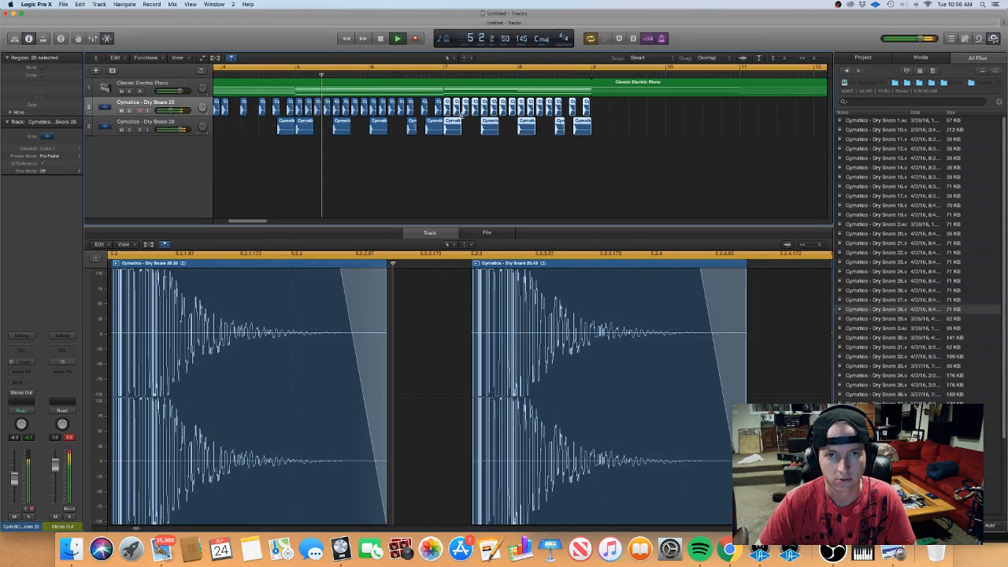
click(498, 152)
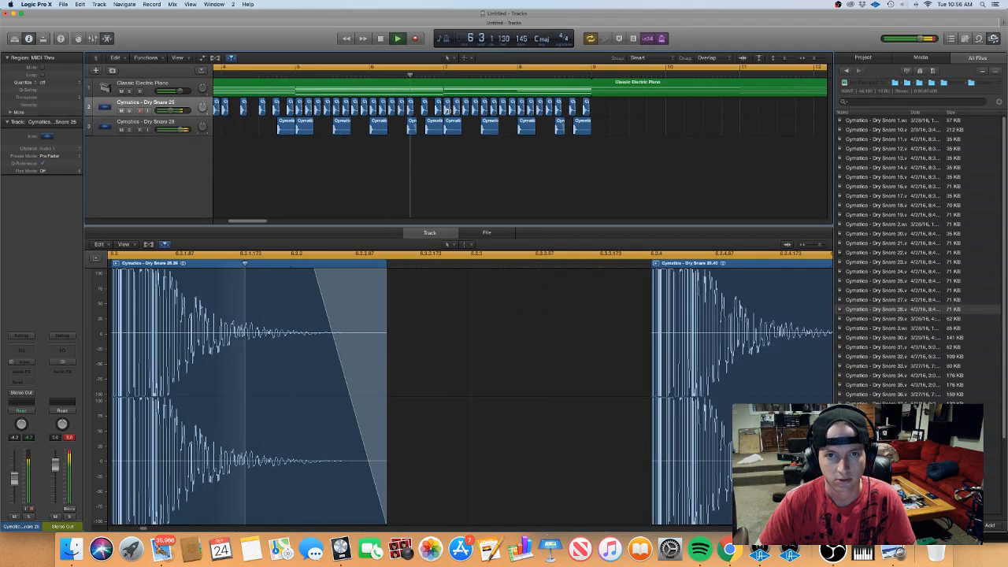
Double the rate of the Dry Snare 25 hits in bar 7 and put shortened Dry Snare 28 hits on every beat
click(447, 109)
shift+click(457, 110)
shift+click(465, 107)
shift+click(502, 110)
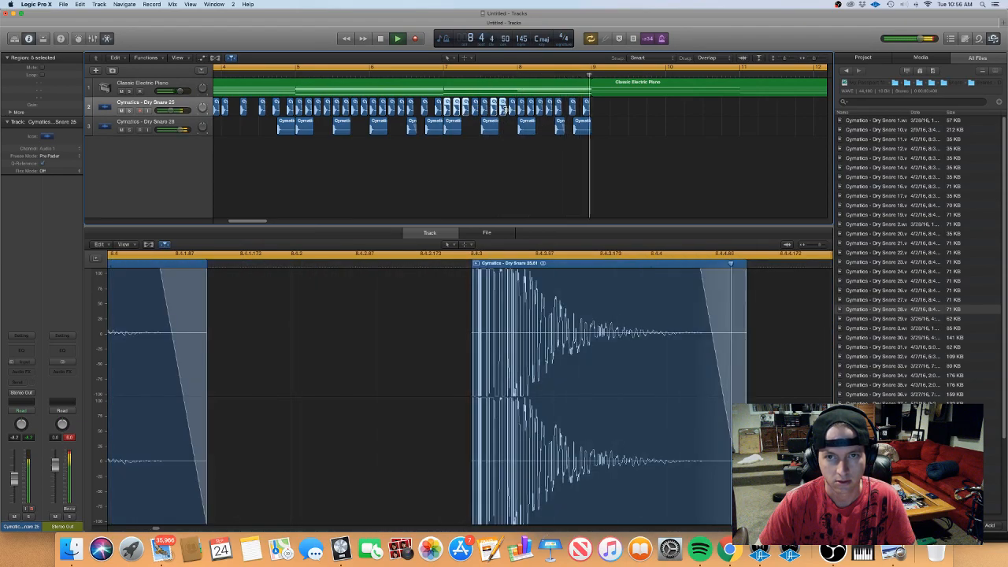
shift+click(512, 111)
shift+click(484, 110)
shift+click(475, 110)
key(space)
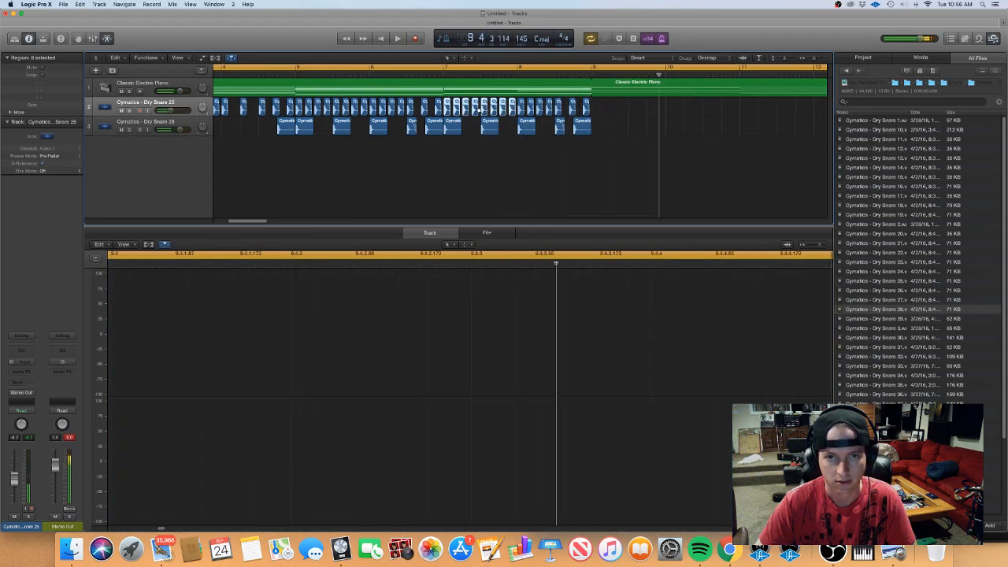
key(super+Right)
key(super+Right)
key(super+Right)
drag(459, 112, 579, 139)
key(super+Left)
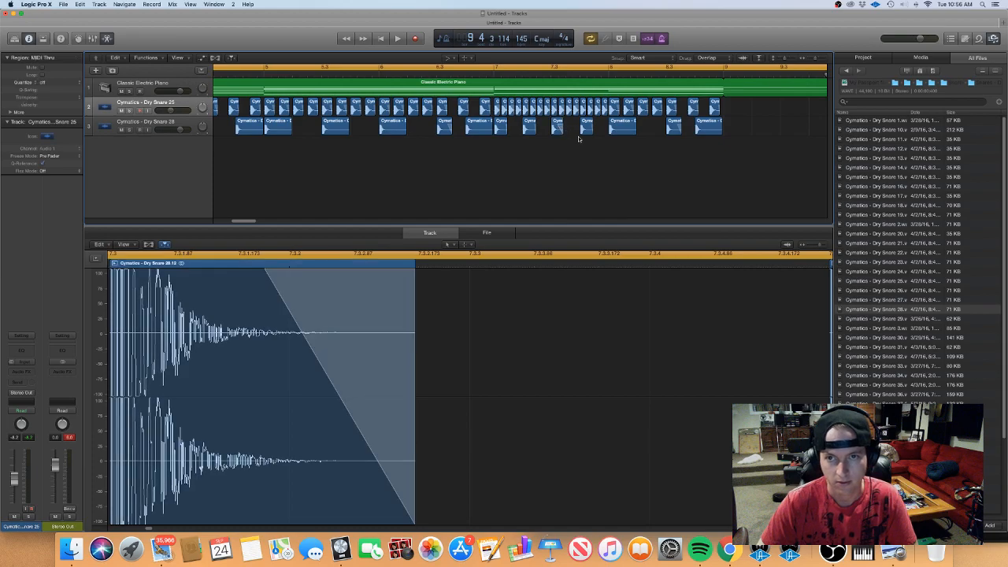
Delete the snare hits in the first half of bar 8 except the first Dry Snare 25, and play the passage
drag(707, 137, 653, 163)
drag(642, 126, 560, 109)
key(Delete)
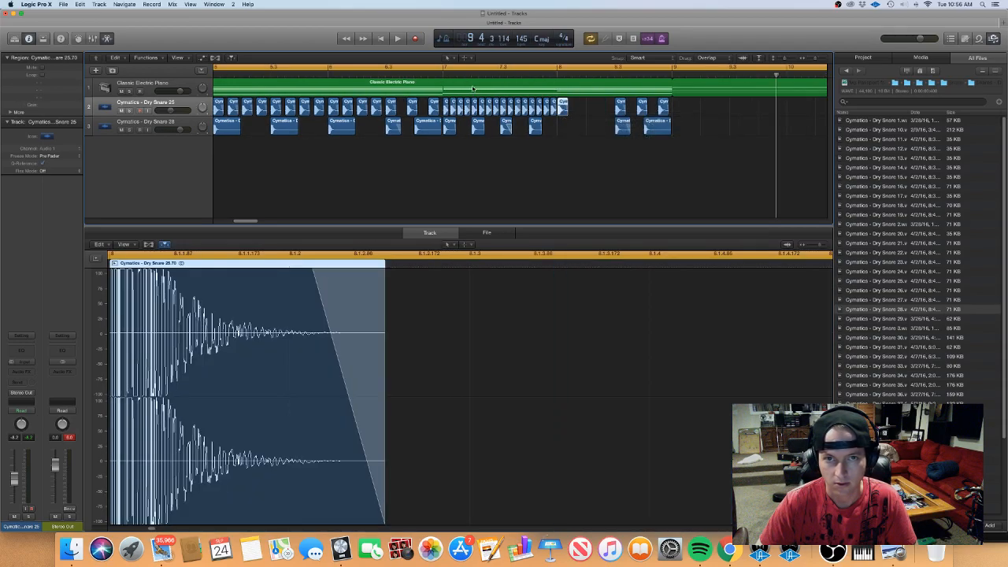
click(420, 73)
key(space)
scroll(420, 75, down, 8)
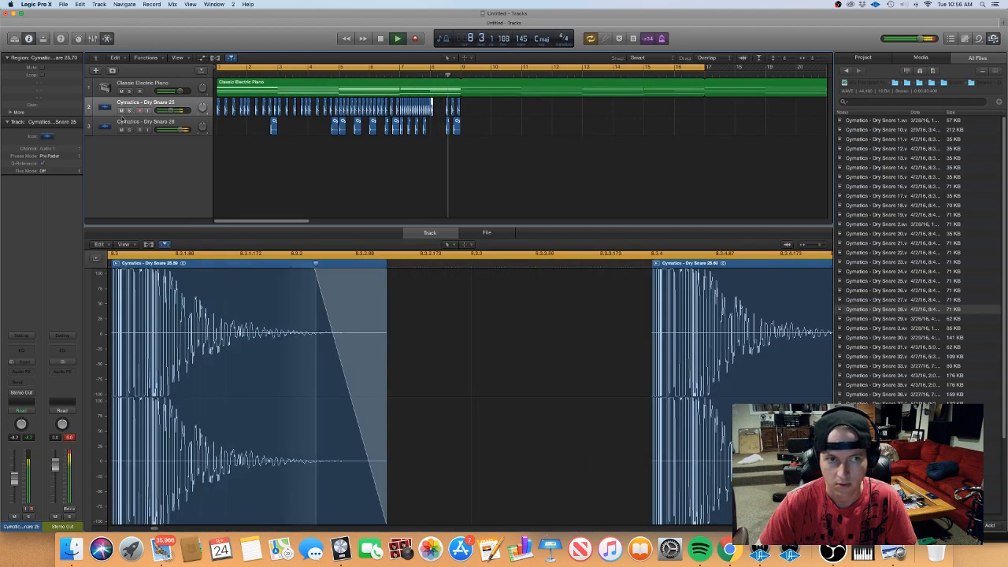
Lower the Dry Snare 28 track's volume to about -7.8 dB and restart playback
click(165, 120)
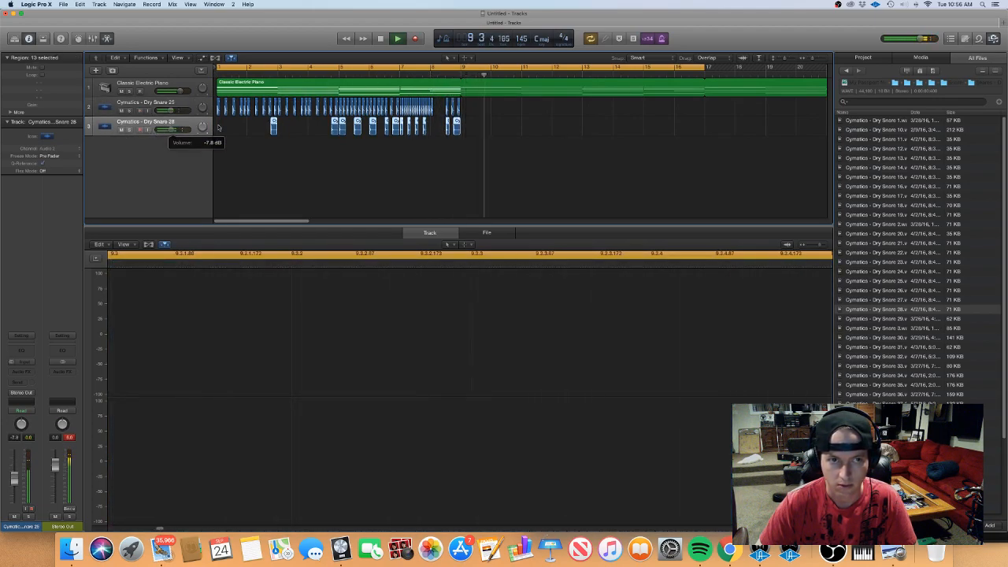
key(space)
key(space)
Group the Dry Snare 25 and Dry Snare 28 tracks into a Summing Stack
click(161, 104)
shift+click(161, 121)
right_click(162, 127)
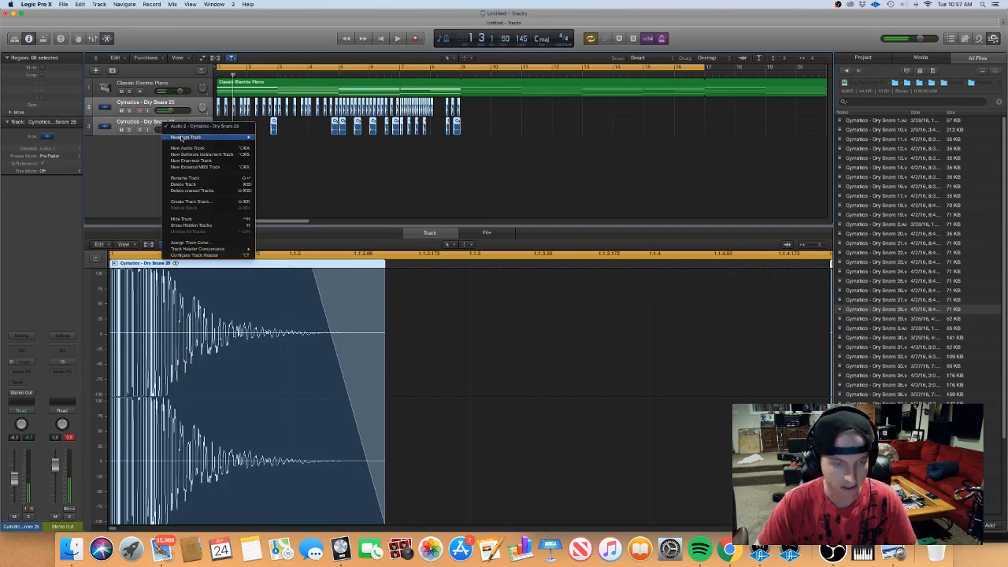
click(217, 204)
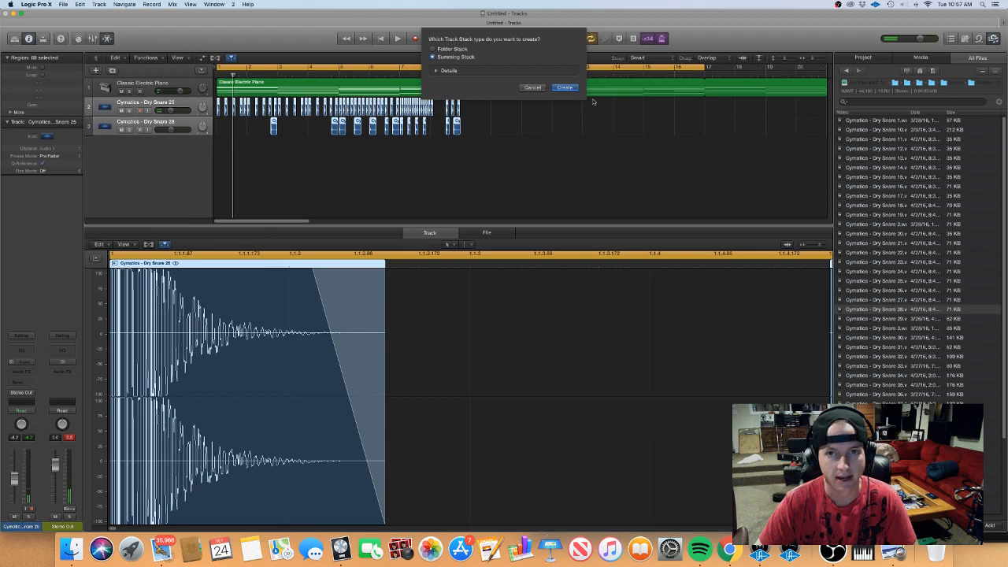
click(566, 88)
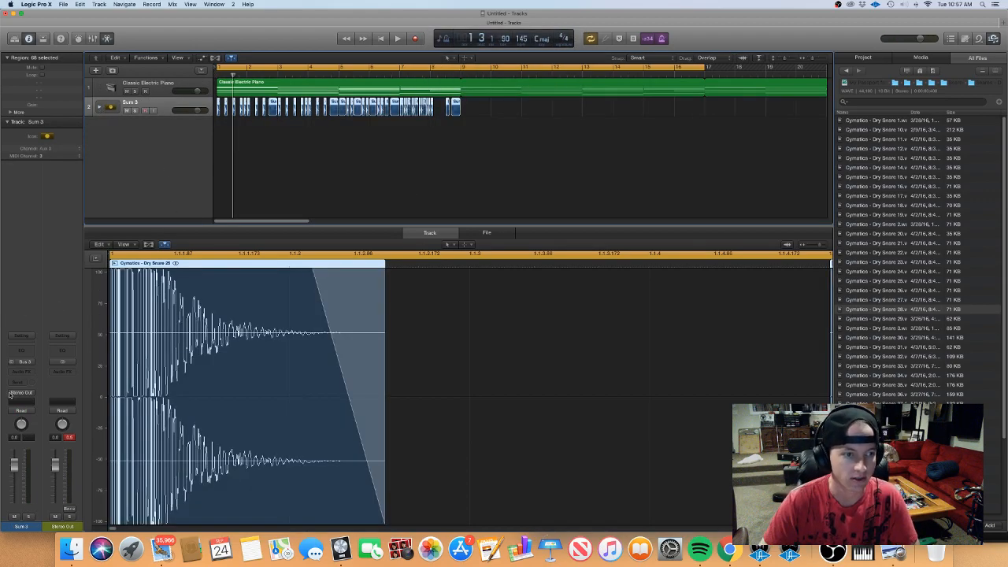
Add a Channel EQ to the snare stack and enable its high cut band
click(18, 351)
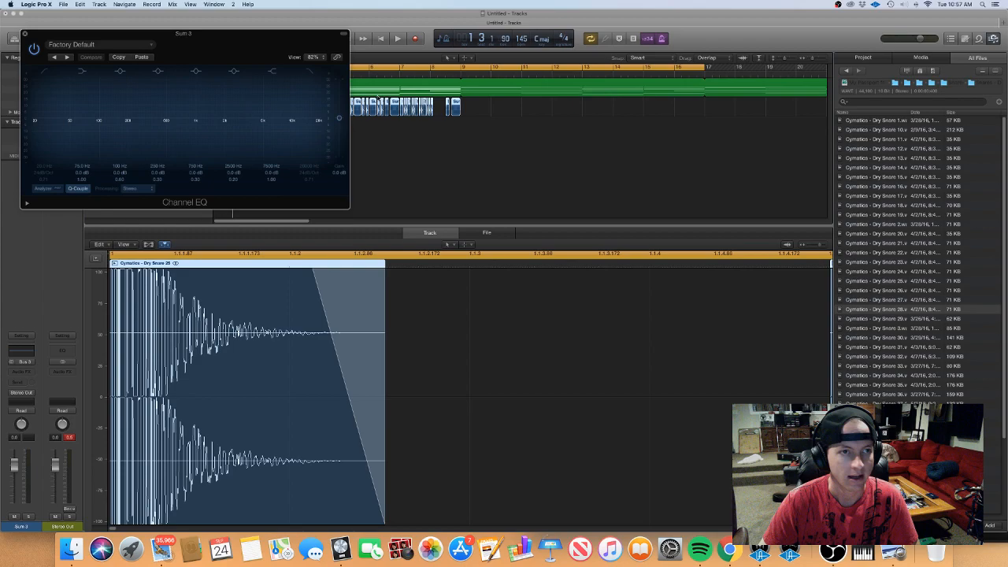
click(313, 73)
click(25, 34)
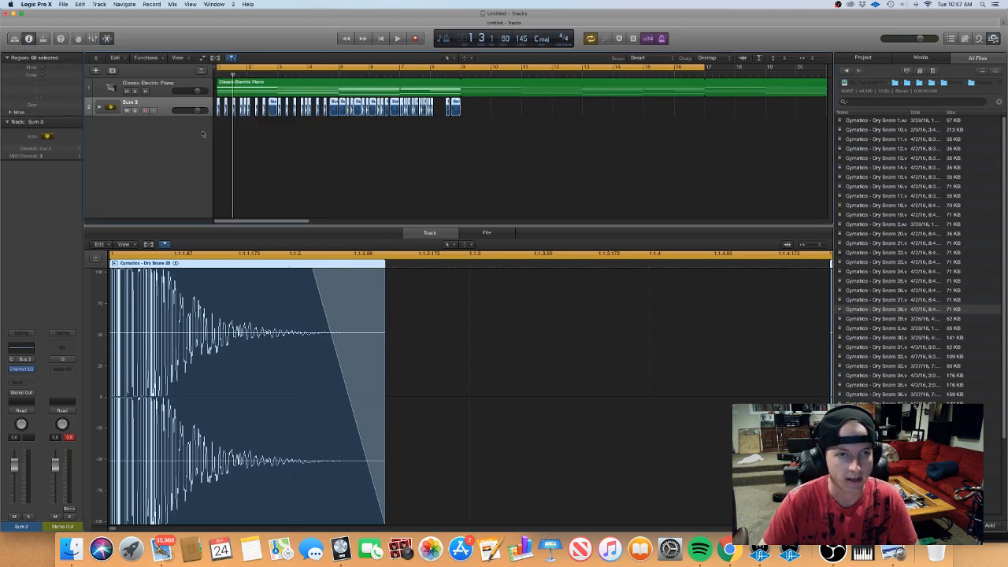
Show automation for the snare stack's Channel EQ High Cut Frequency, lower it to about 890 Hz, and start playback
key(a)
click(169, 140)
mouse_move(219, 124)
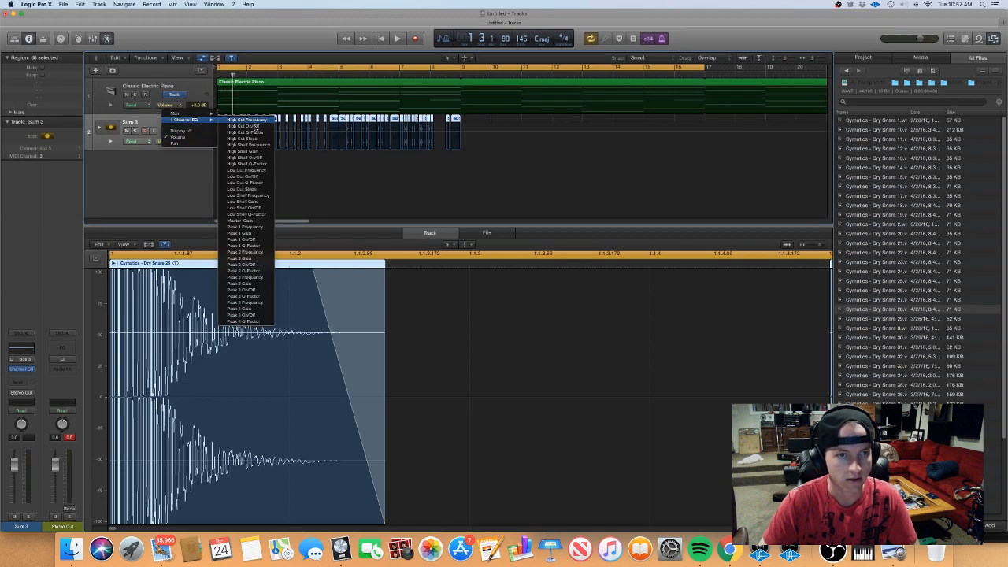
click(254, 122)
drag(256, 125, 264, 138)
key(space)
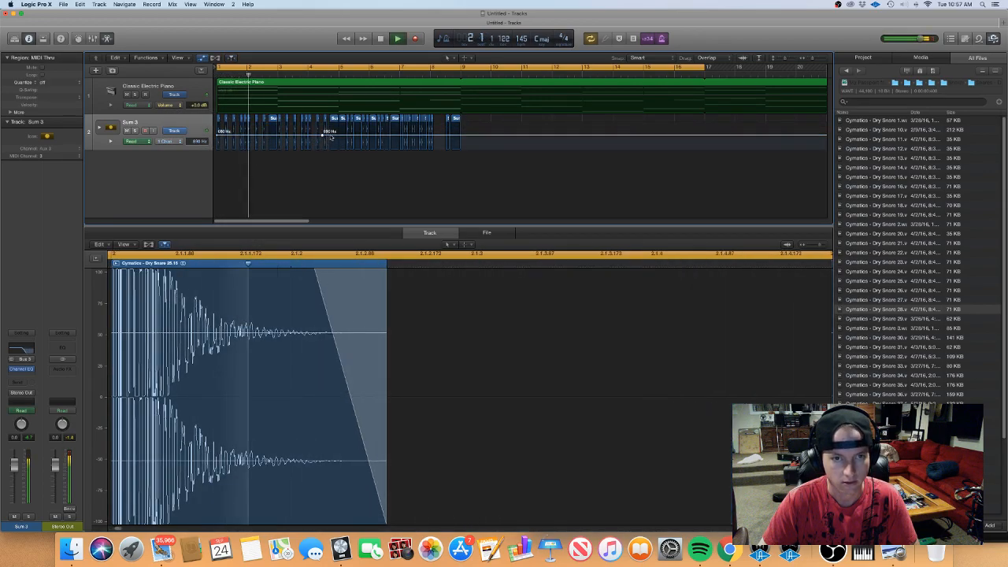
Ramp the stack's High Cut Frequency automation upward through about 3300 Hz and 5800 Hz to 20000 Hz in bar 8, and hide automation
drag(324, 138, 332, 130)
click(311, 134)
click(358, 133)
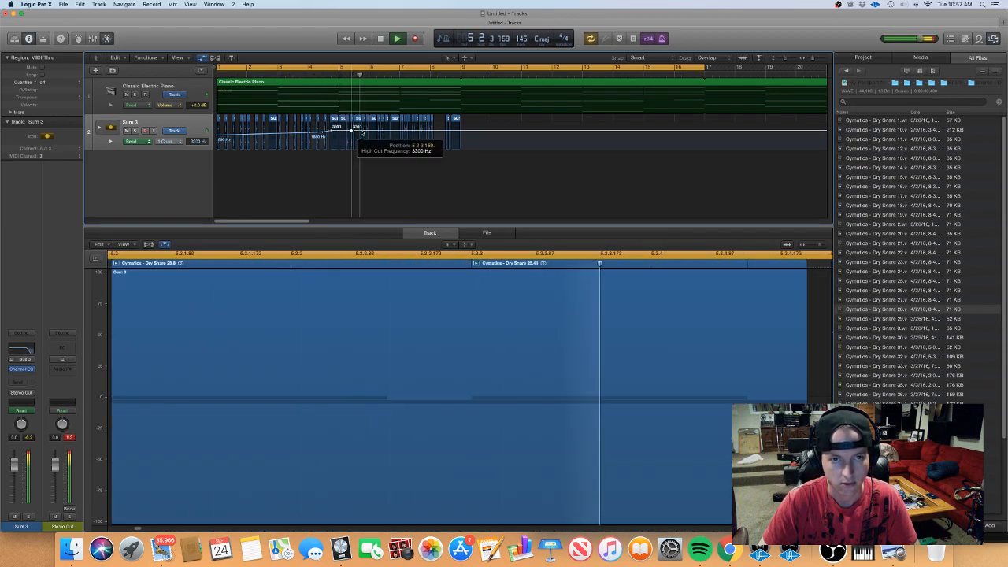
click(408, 131)
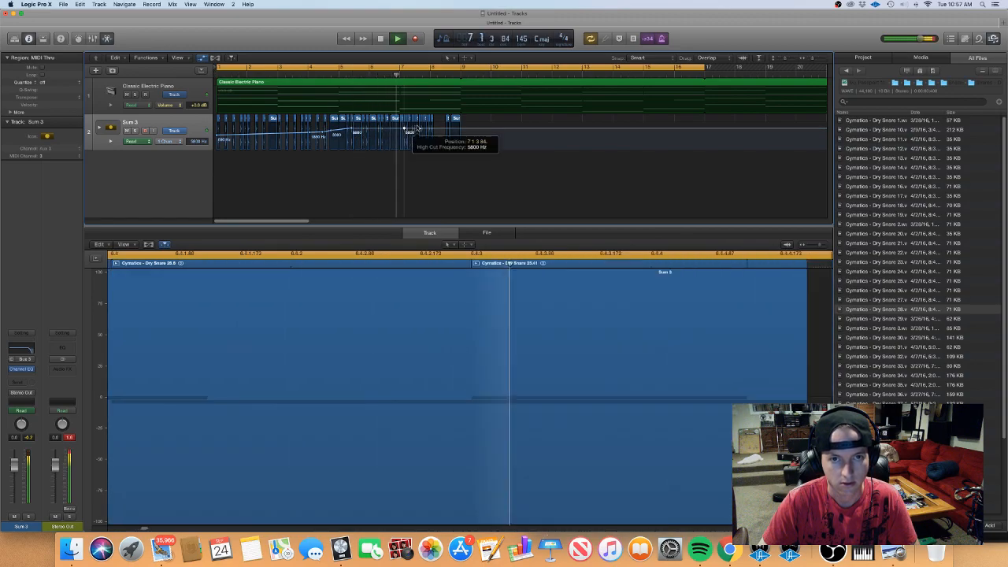
click(441, 126)
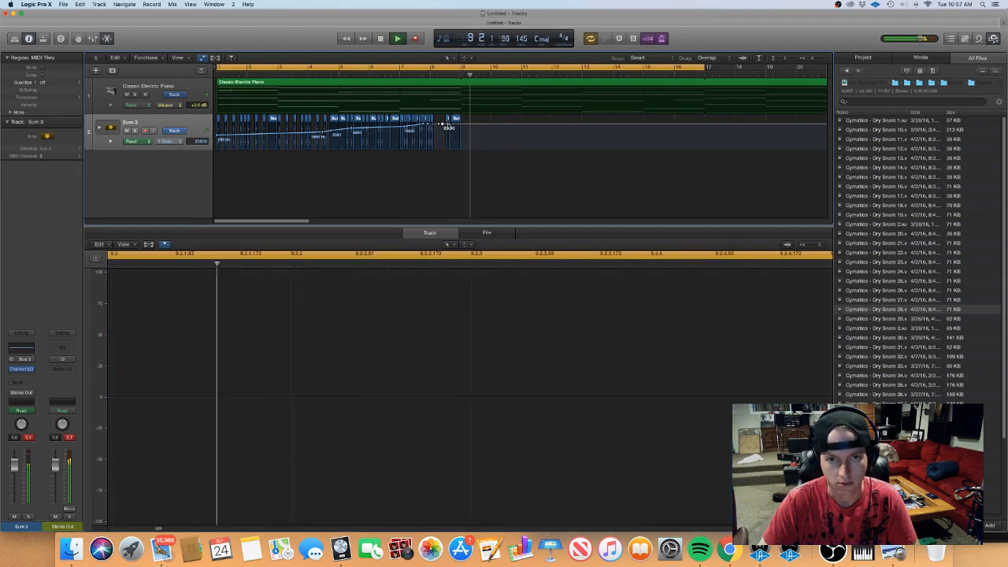
click(443, 126)
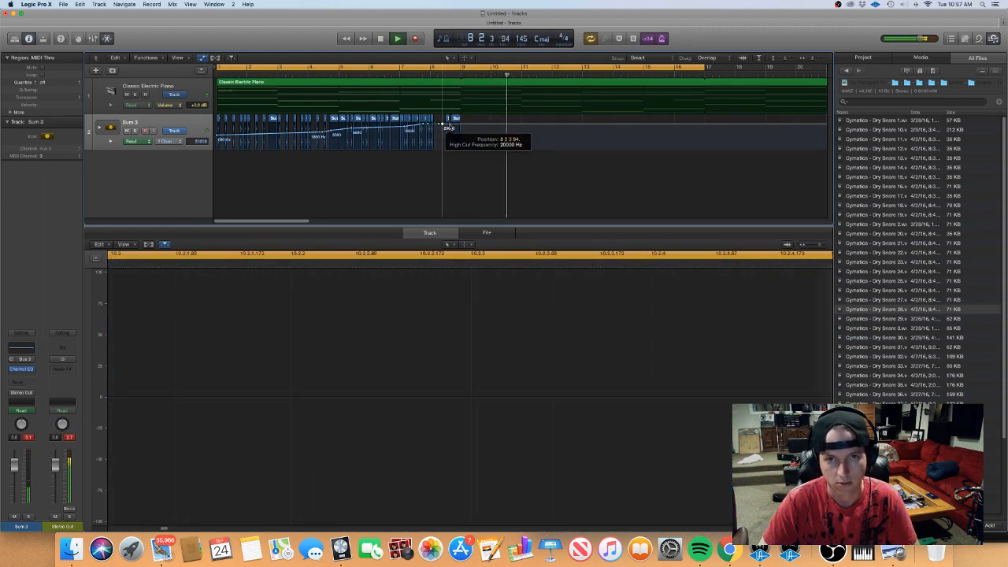
key(a)
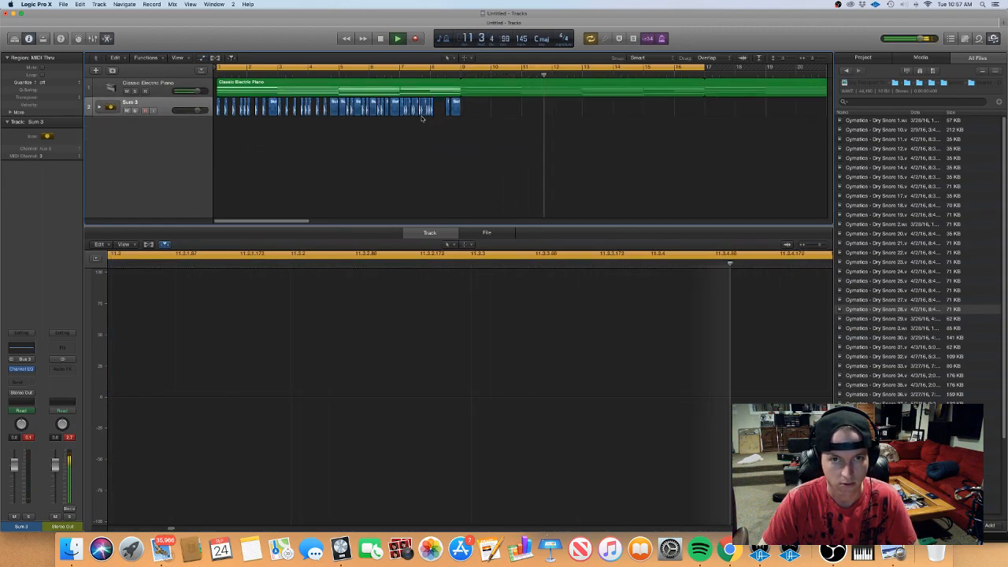
scroll(395, 122, down, 1)
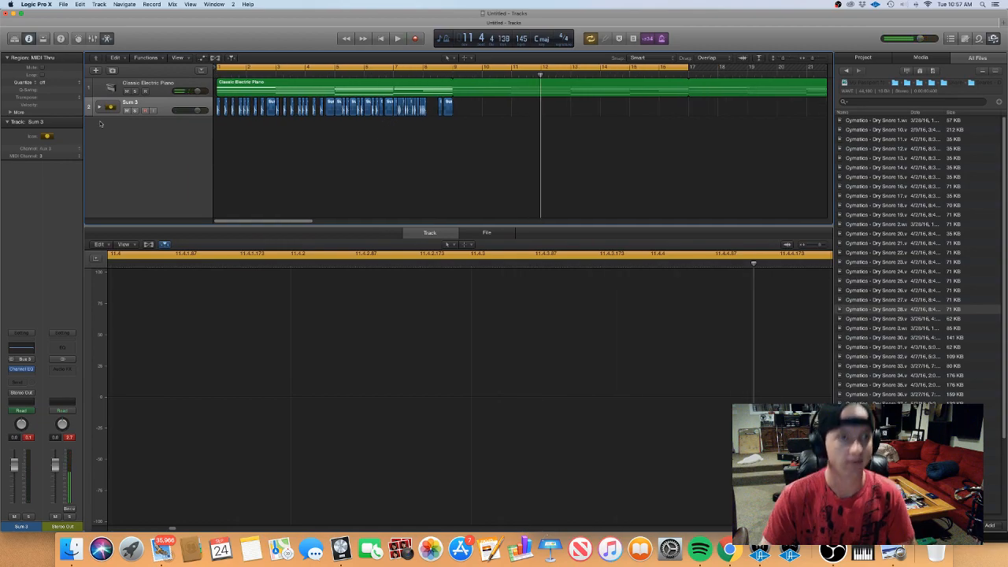
Duplicate the Classic Electric Piano track with its settings and replace the new track's instrument with Serum
click(134, 88)
key(super+d)
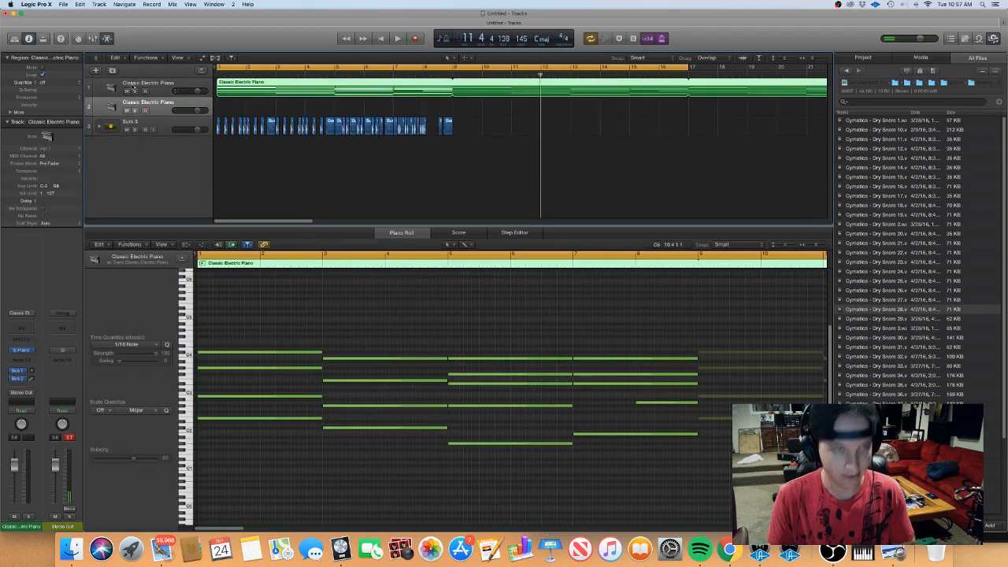
click(28, 351)
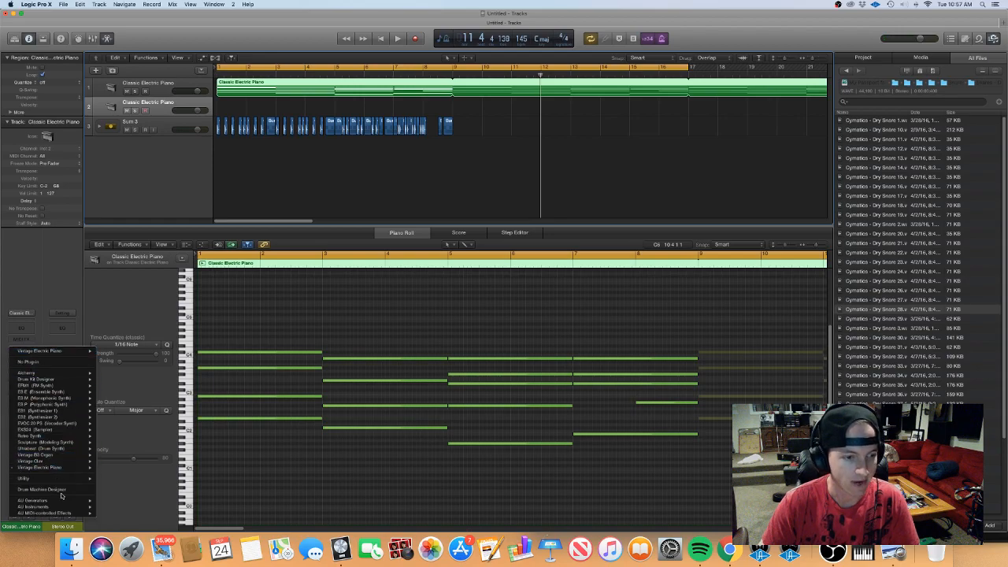
mouse_move(76, 507)
mouse_move(130, 525)
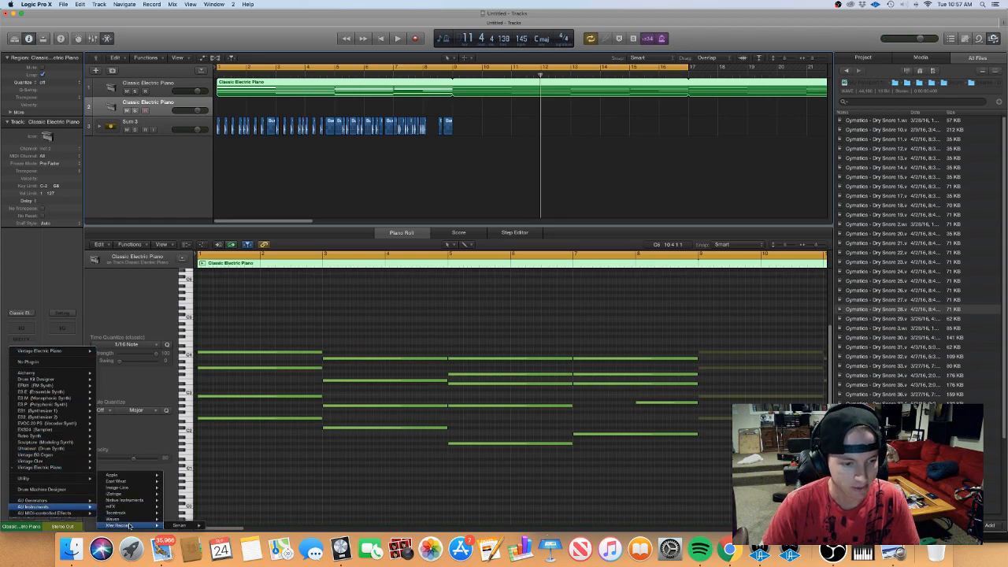
click(221, 526)
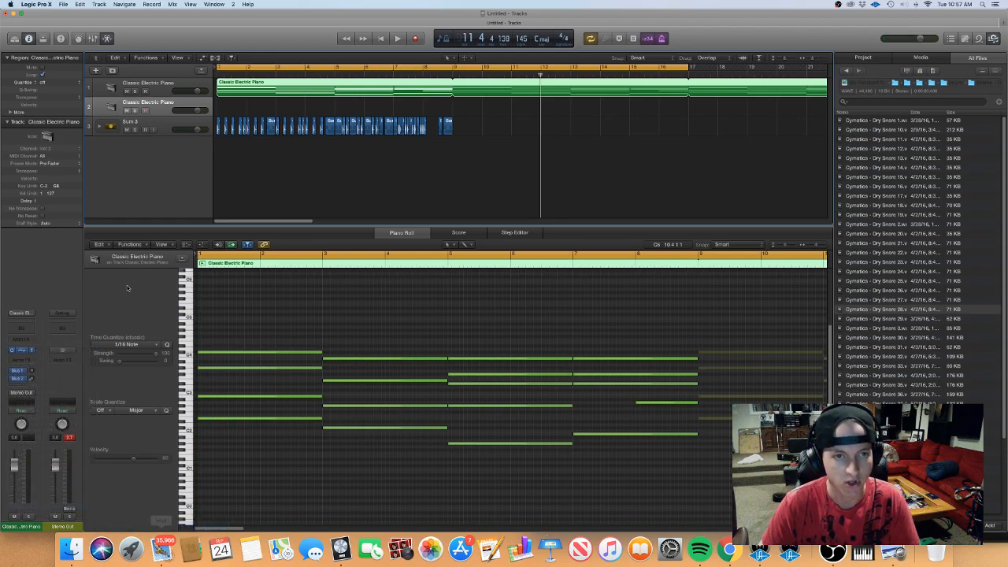
Load the User preset 8 bar riser demo in Serum and close the synth window
click(274, 73)
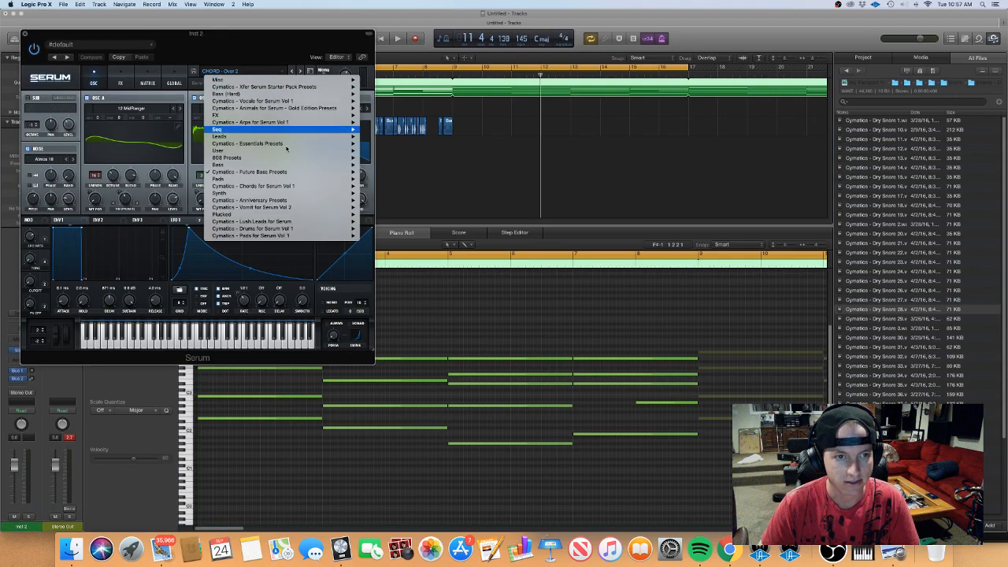
mouse_move(315, 150)
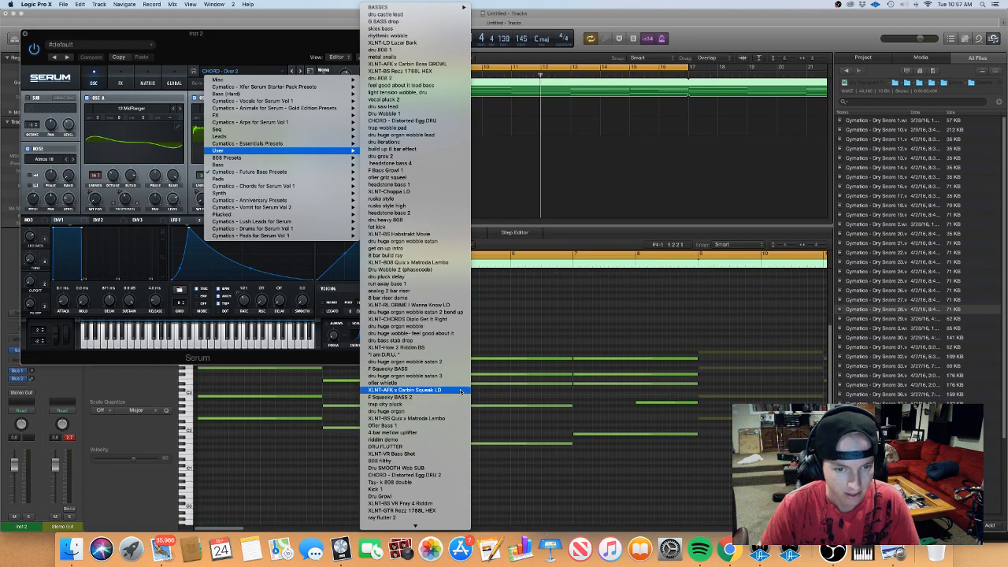
click(448, 299)
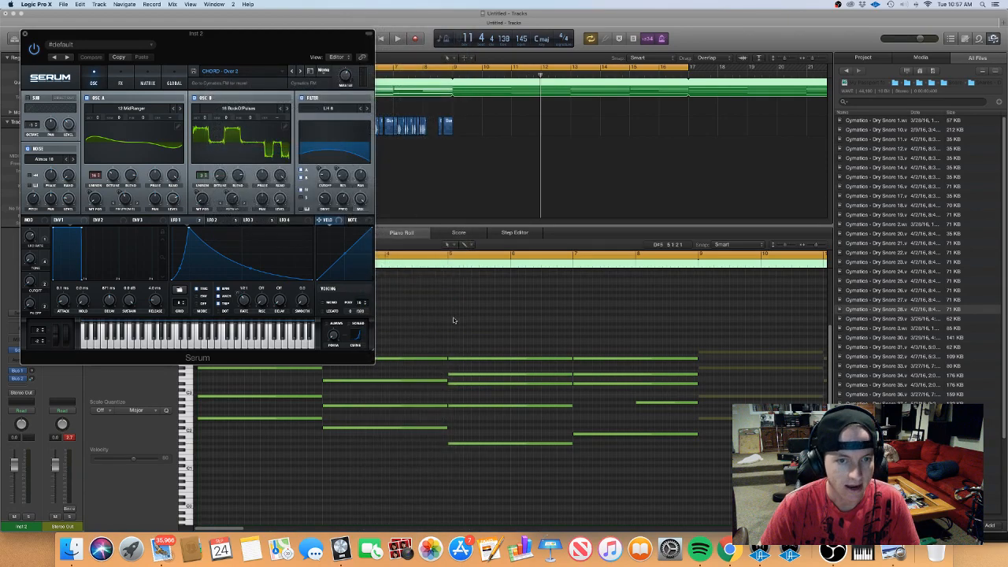
click(25, 34)
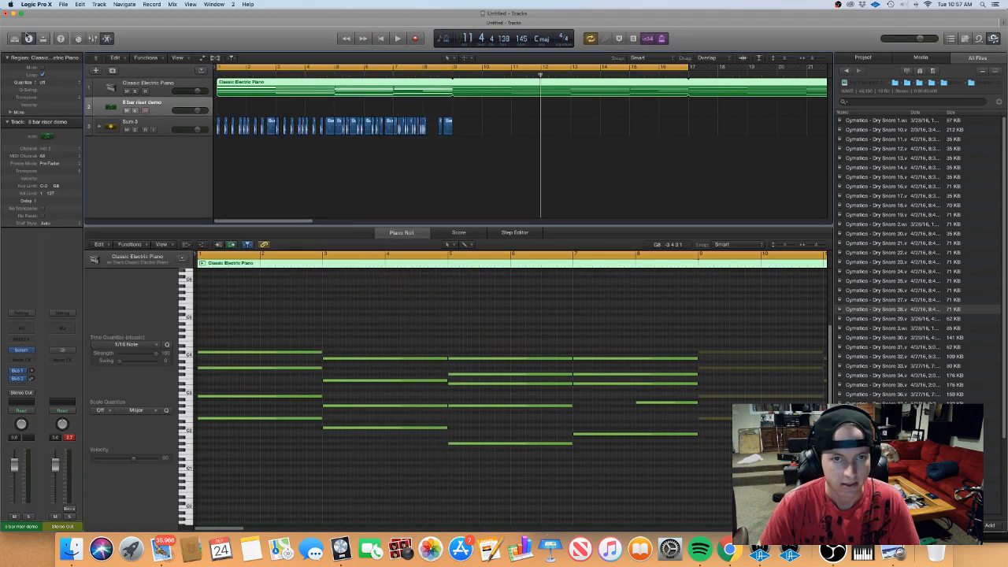
Create an empty MIDI region at bar 1 on the riser track and extend it to eight bars
click(295, 165)
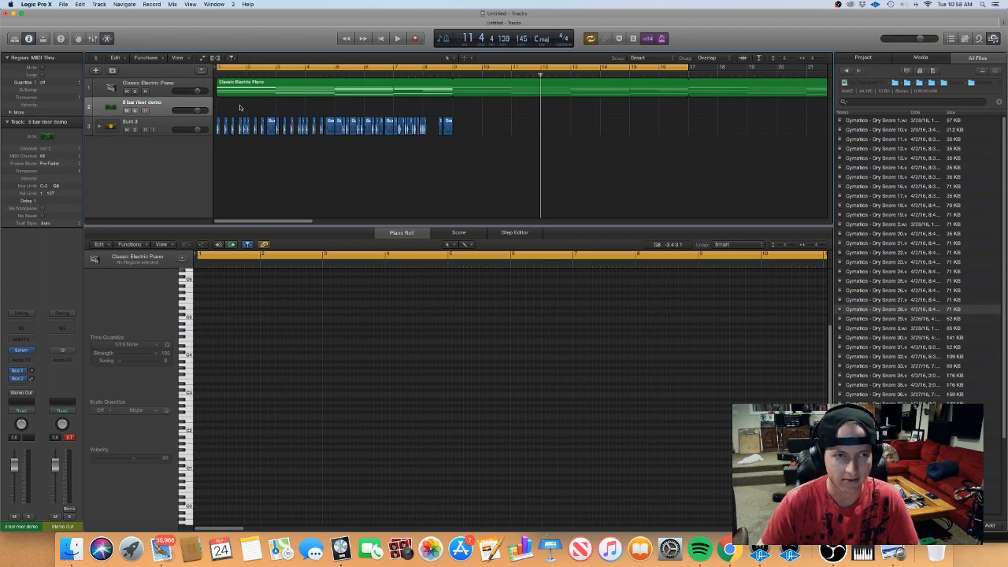
right_click(240, 107)
click(246, 111)
drag(244, 111, 453, 111)
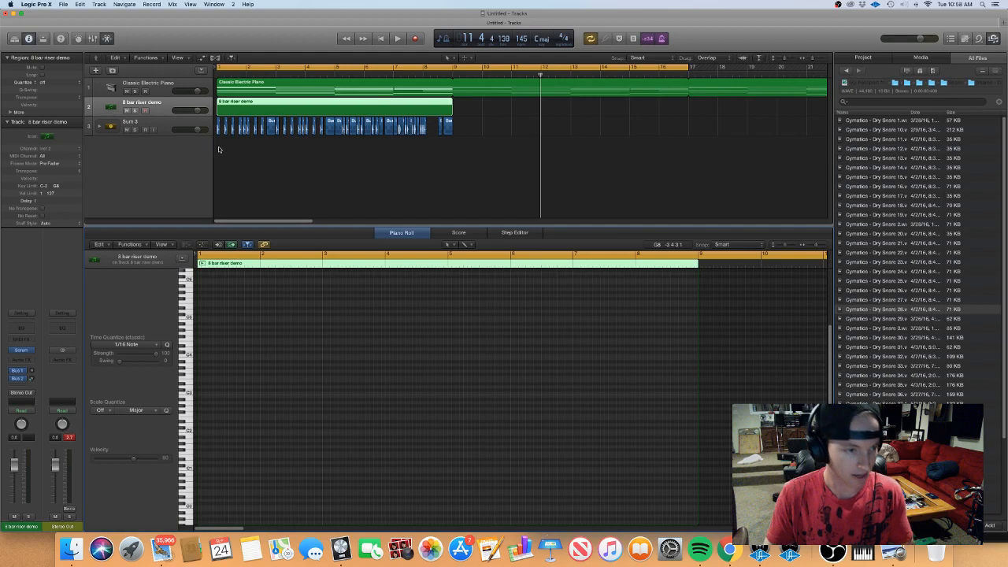
click(260, 171)
click(269, 112)
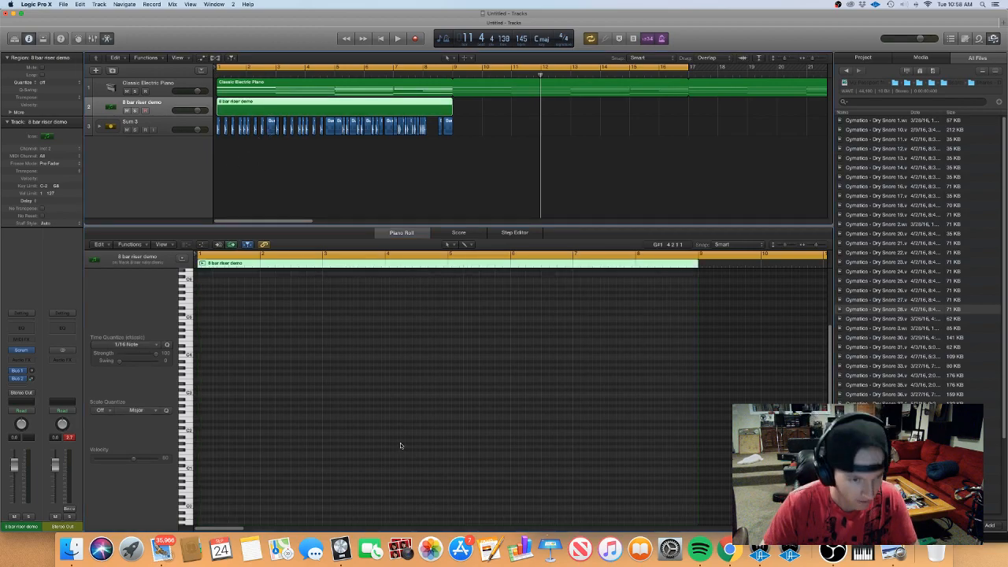
Draw an E2 note from the start of the riser region, audition it, and lengthen it to eight bars
drag(203, 420, 569, 418)
key(space)
click(201, 419)
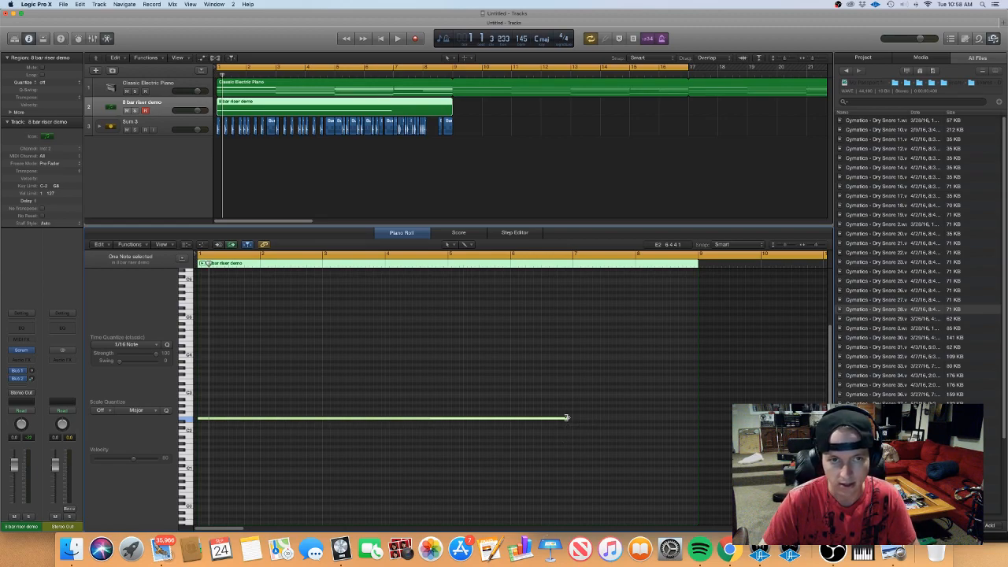
drag(566, 418, 696, 424)
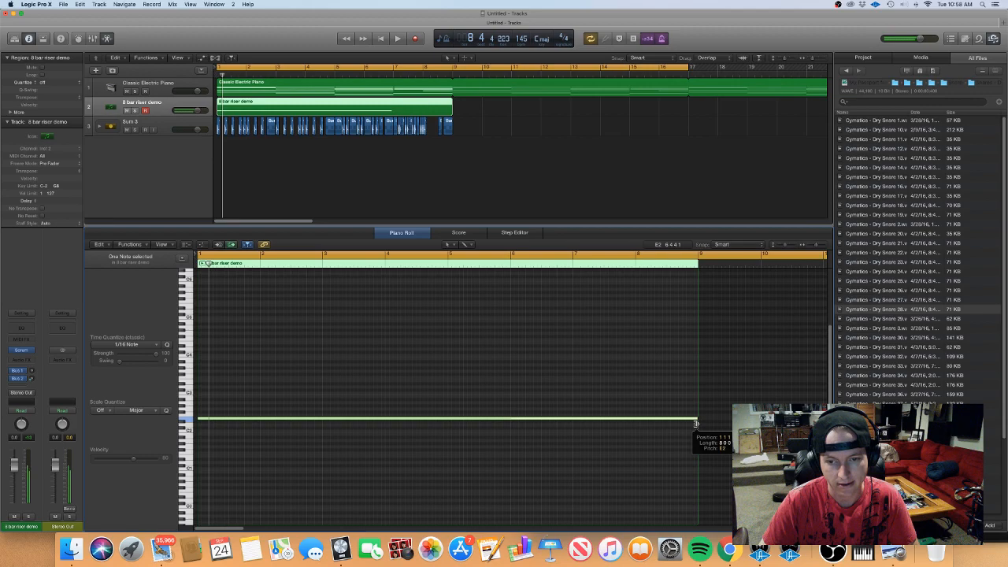
drag(696, 423, 696, 424)
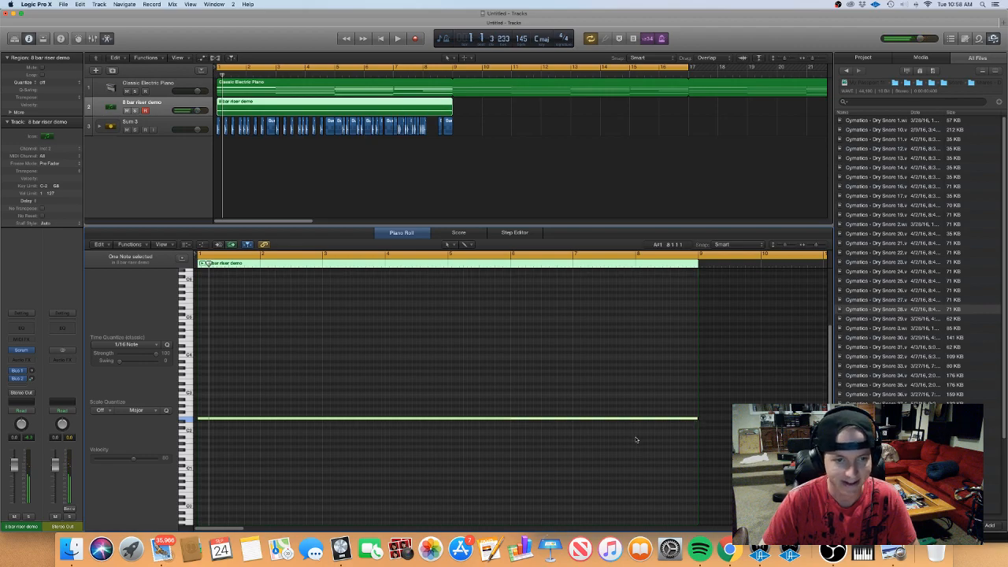
Open the riser track's Serum, check its LFO 1 and LFO 2 curves, and move the window clear of the track headers
click(21, 352)
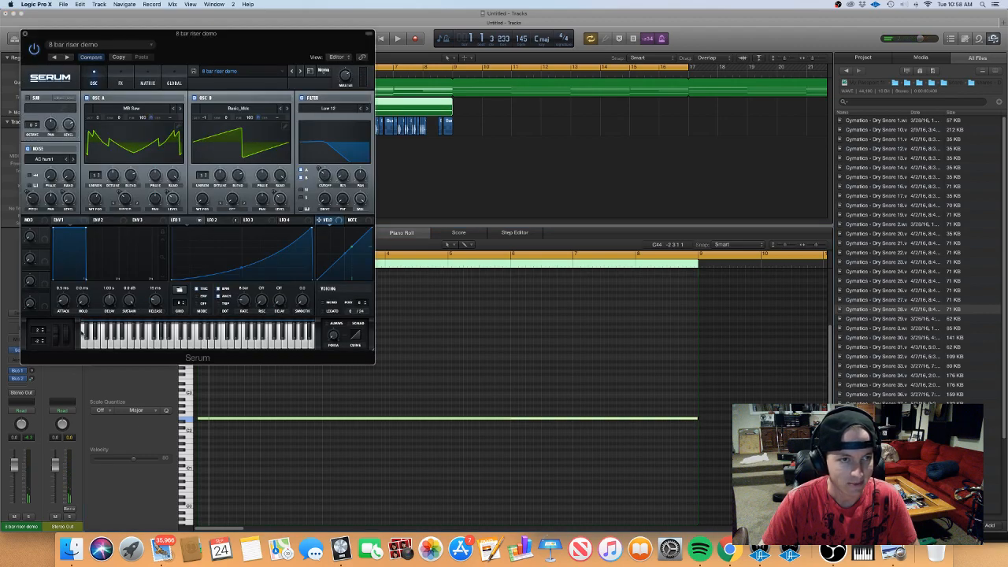
click(215, 220)
click(184, 220)
drag(126, 47, 441, 126)
drag(350, 113, 409, 122)
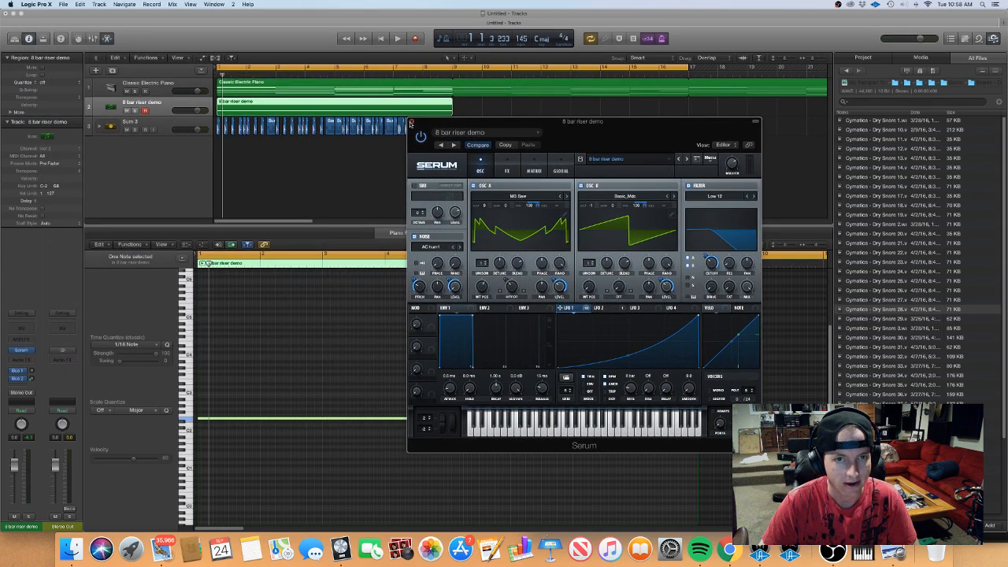
Add a Channel EQ to the riser track, enable its high cut band, and close the EQ window
click(174, 104)
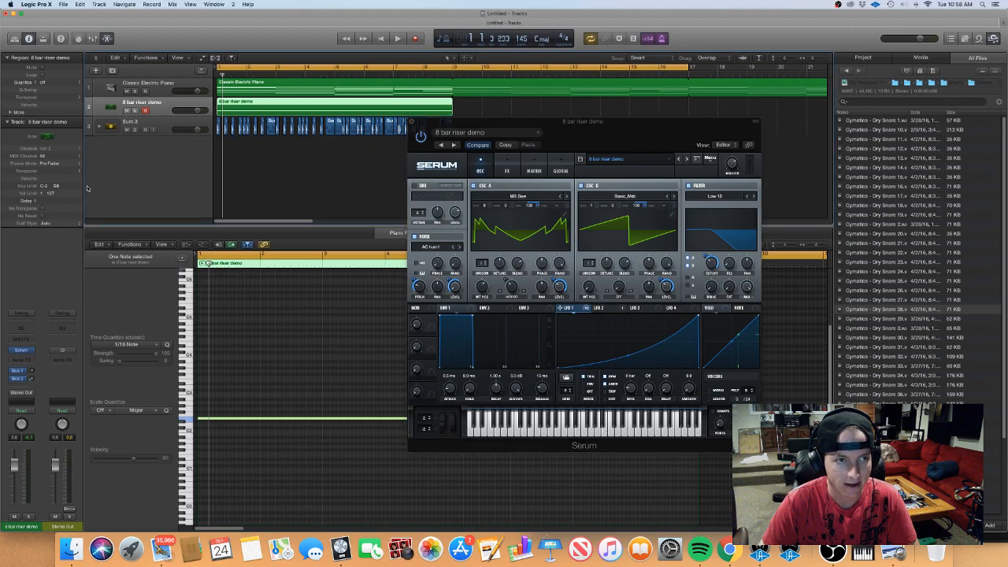
click(26, 334)
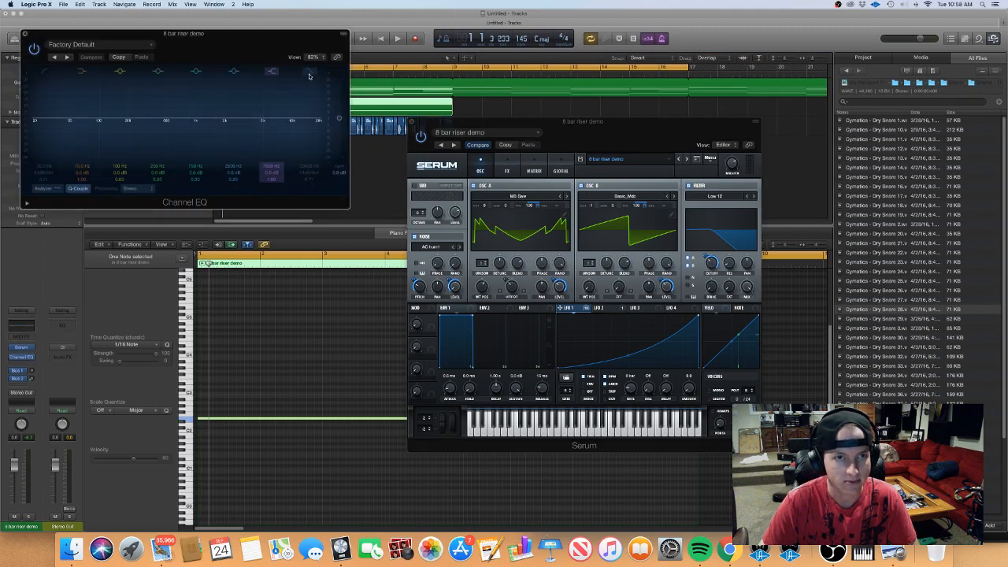
click(25, 36)
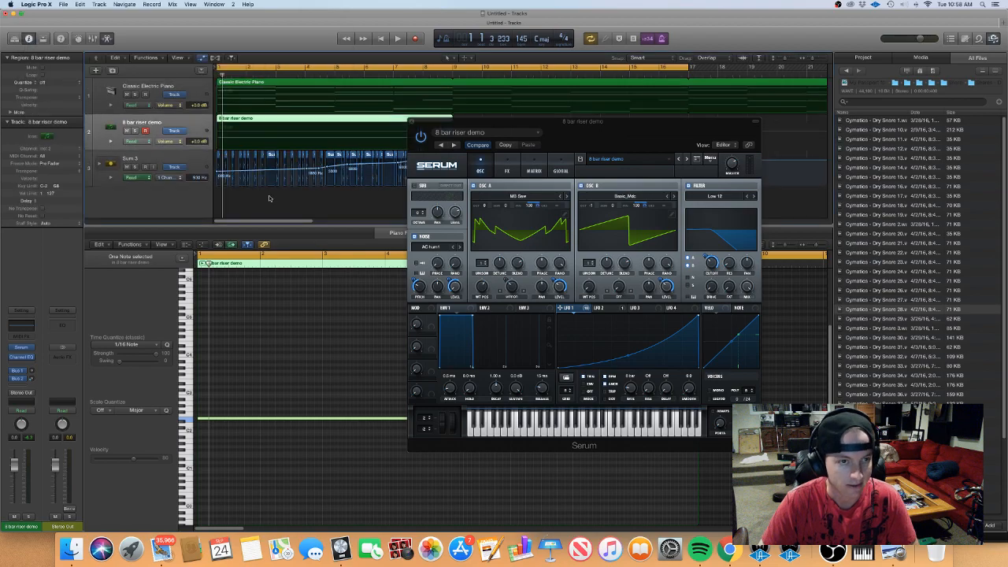
Show the riser track's Channel EQ High Cut Frequency automation, lower it to about 94 Hz, and start playback
click(181, 141)
mouse_move(186, 122)
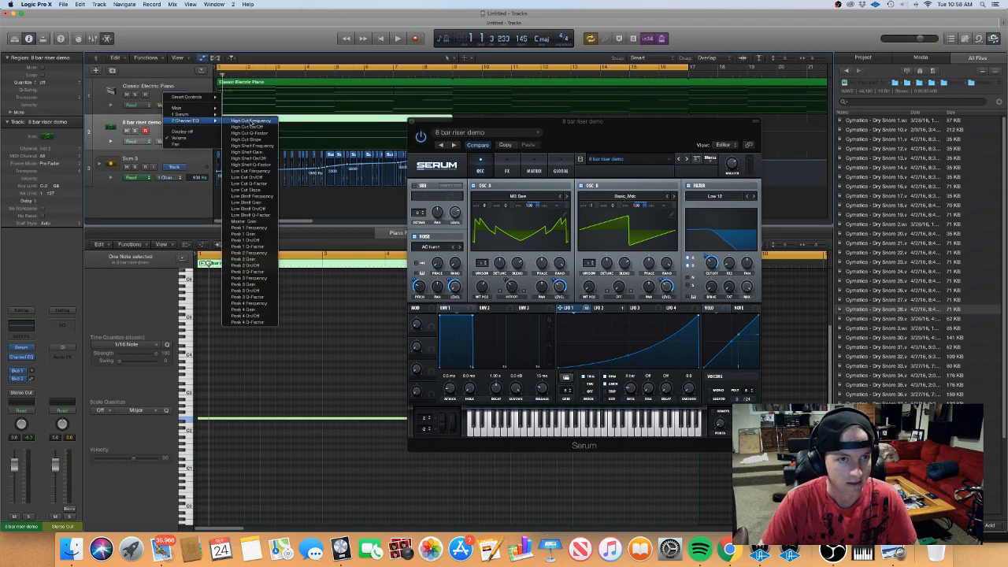
click(256, 130)
drag(256, 129, 256, 146)
key(space)
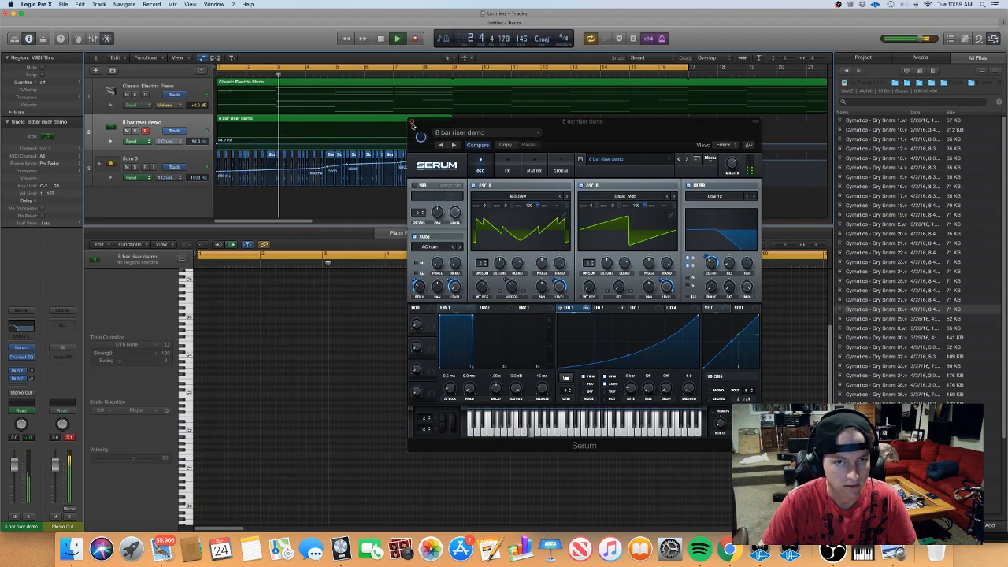
Ramp the riser's High Cut Frequency automation upward through about 385 Hz in bar 6 to a peak in bar 8
click(411, 121)
click(382, 140)
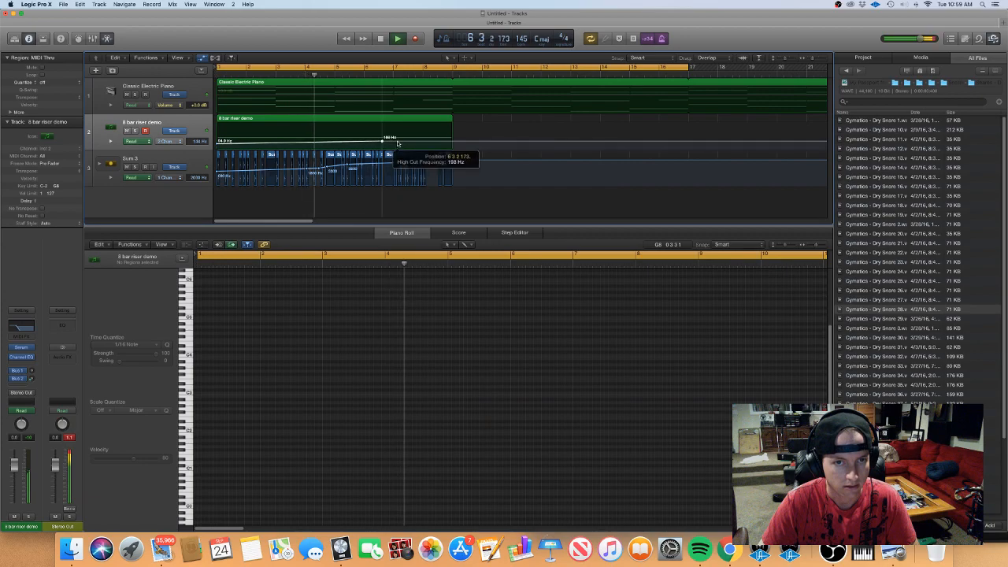
click(424, 140)
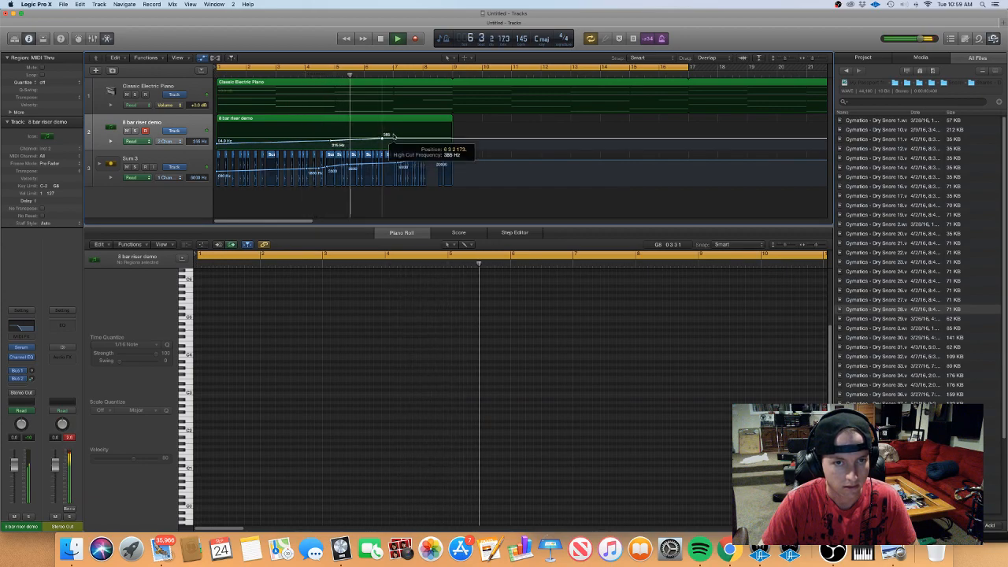
click(425, 139)
drag(426, 139, 436, 135)
key(space)
click(154, 122)
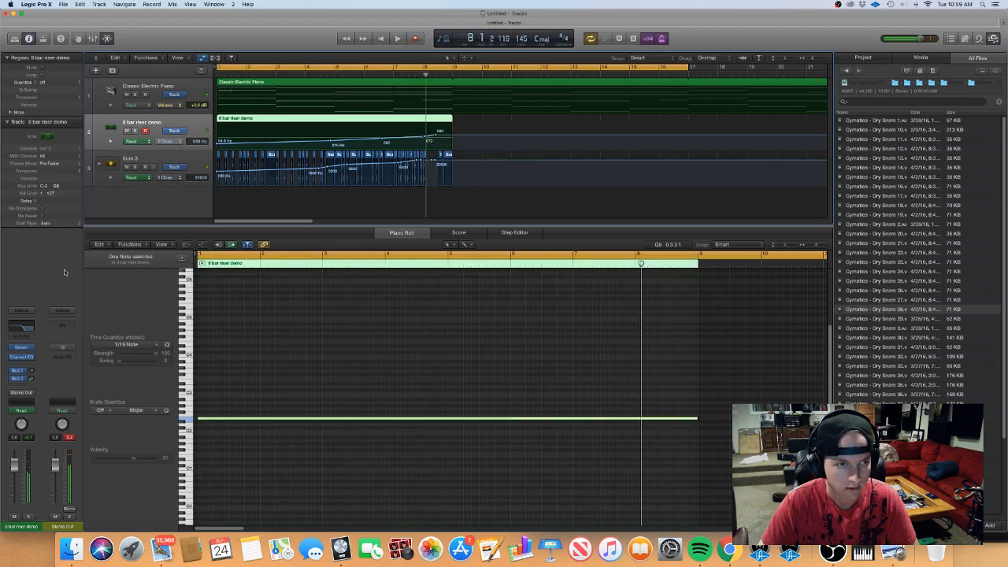
Load the User preset build up 8 bar effect in the riser track's Serum
click(21, 348)
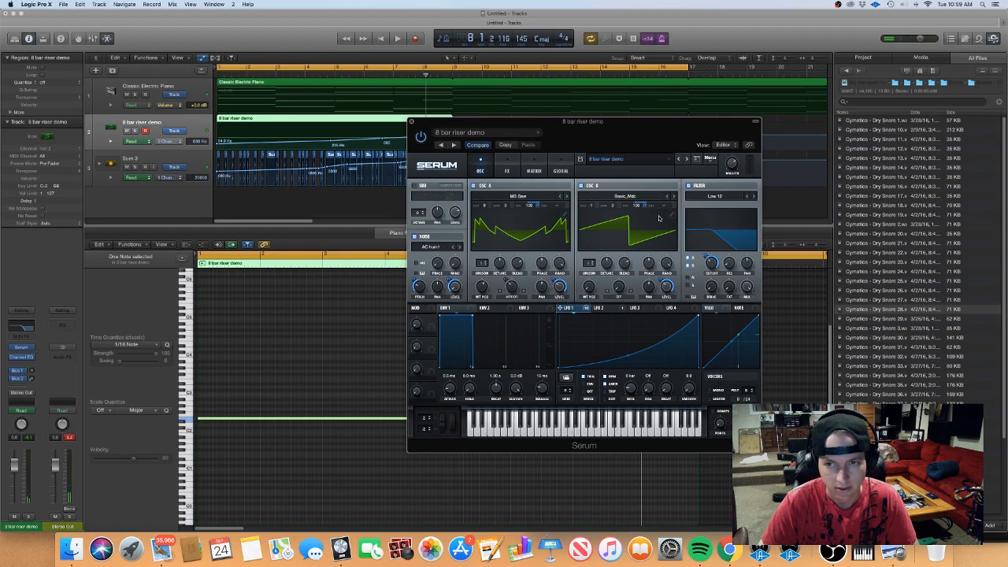
click(653, 161)
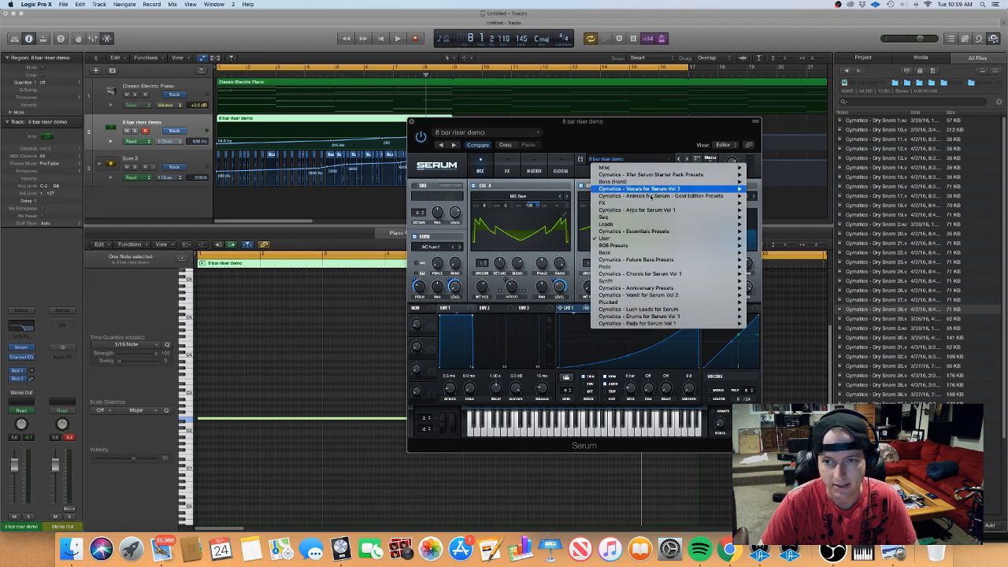
mouse_move(674, 238)
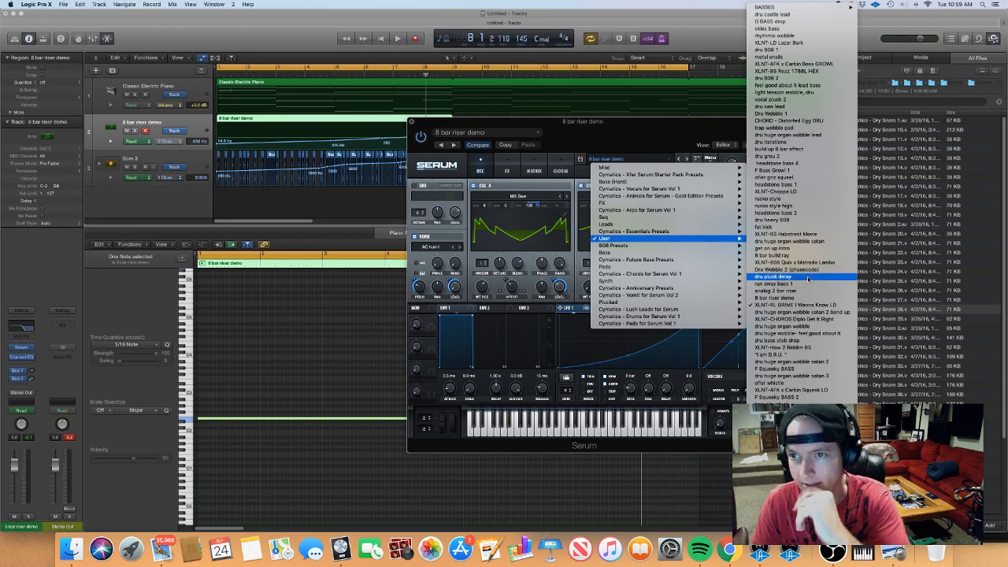
click(787, 149)
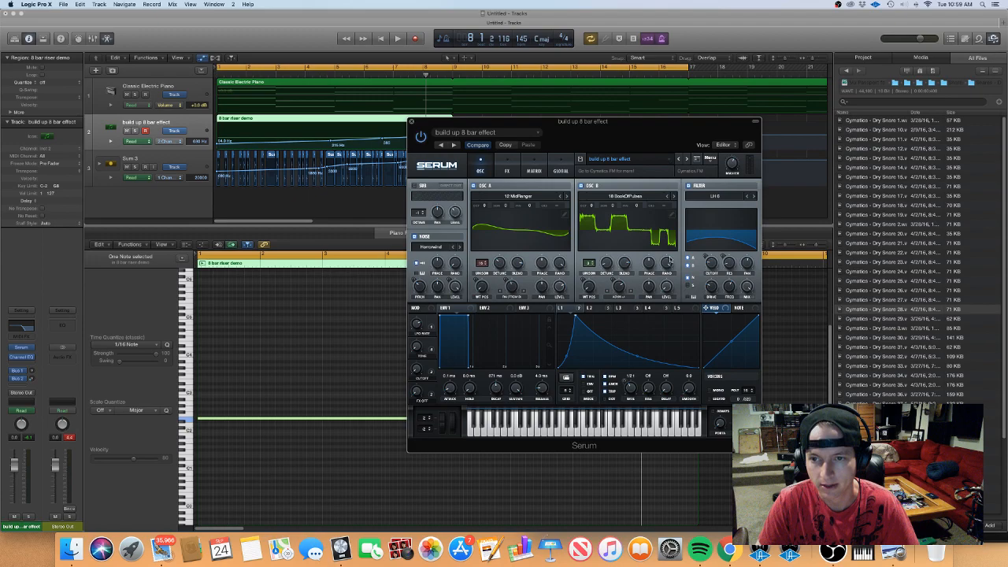
Load the User preset 8 bar build ray in Serum and close the synth window
click(716, 159)
click(670, 162)
click(636, 160)
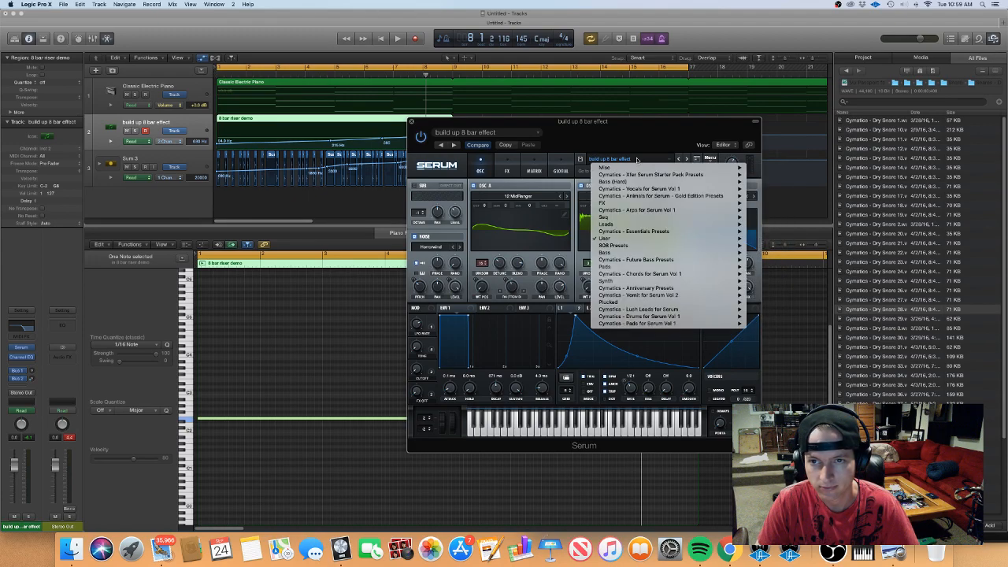
mouse_move(633, 237)
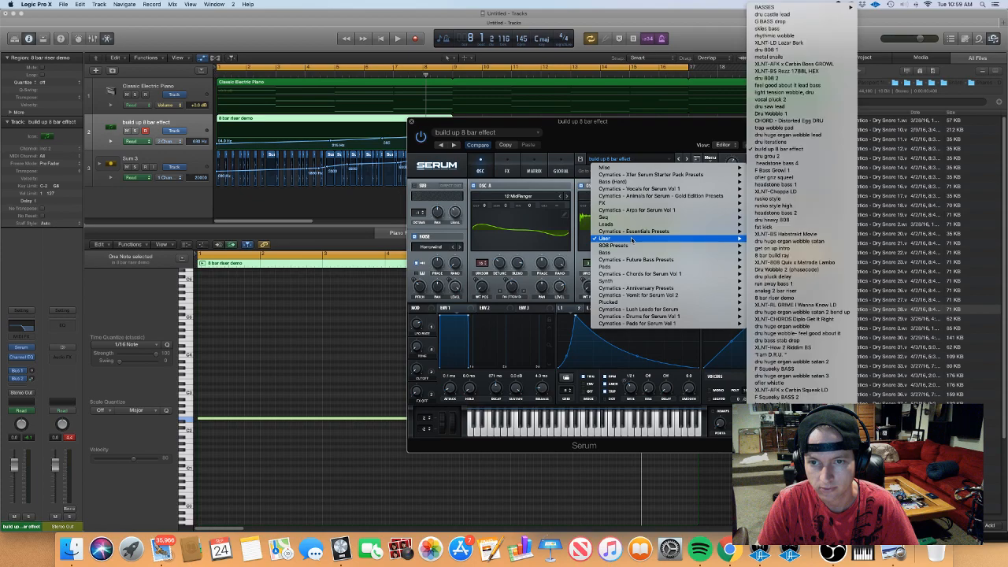
click(795, 256)
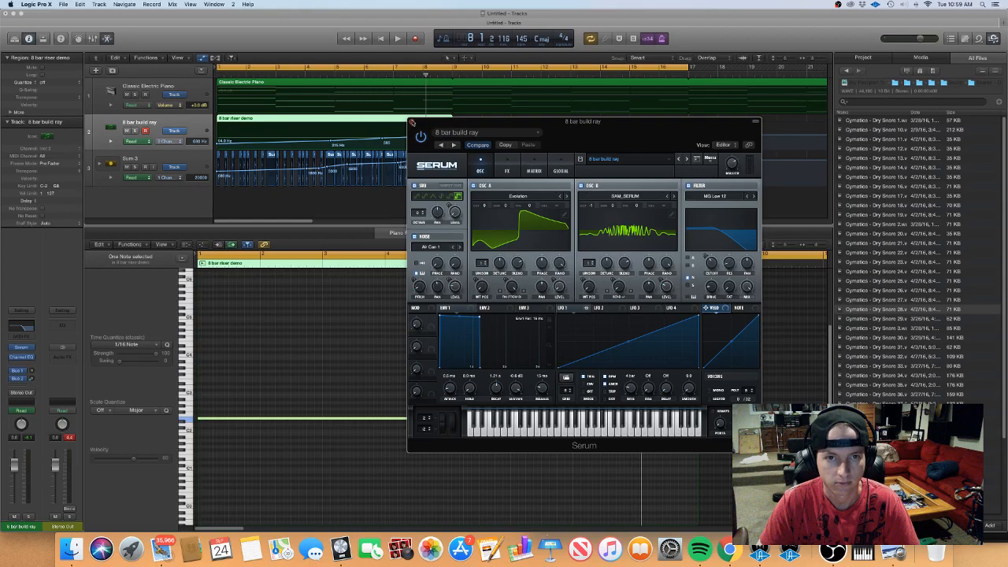
click(412, 122)
During playback, raise the riser's whole High Cut Frequency automation ramp so it peaks at about 2130 Hz in bar 8
key(space)
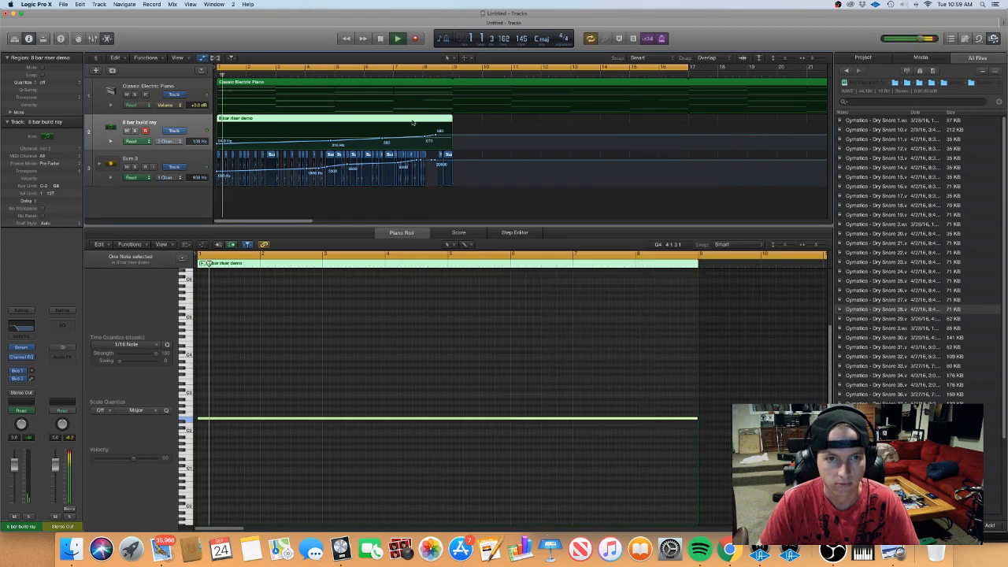
drag(218, 143, 218, 141)
drag(331, 141, 437, 133)
click(176, 127)
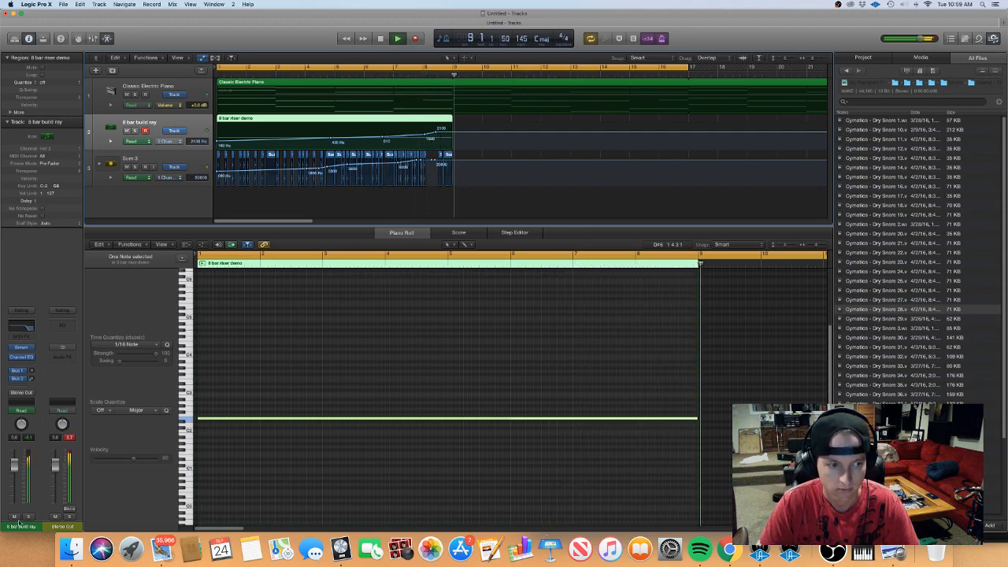
click(284, 465)
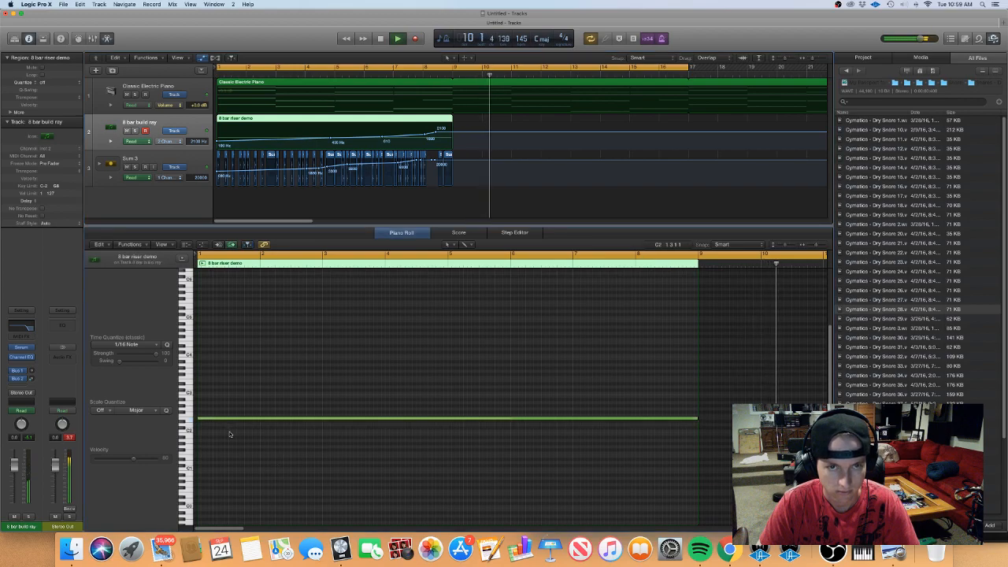
Raise the end of the riser's High Cut Frequency ramp near bar 9, hide automation, and restart playback from bar 1
click(441, 134)
mouse_move(444, 133)
mouse_down()
mouse_move(426, 134)
mouse_move(454, 127)
mouse_up()
key(a)
key(space)
key(space)
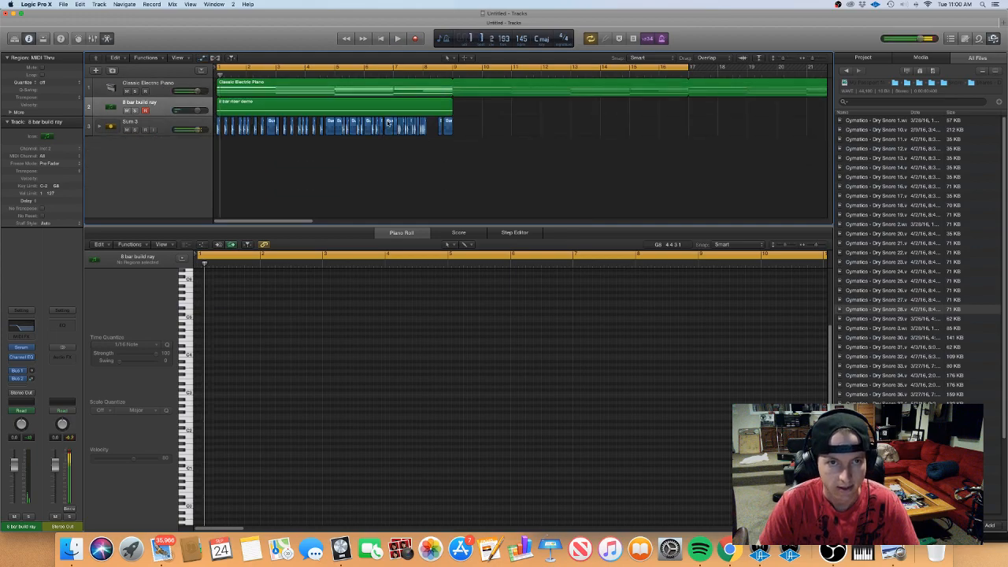
Bounce the 8 bar riser demo MIDI region in place onto a new audio track
click(385, 105)
key(ctrl+b)
key(Return)
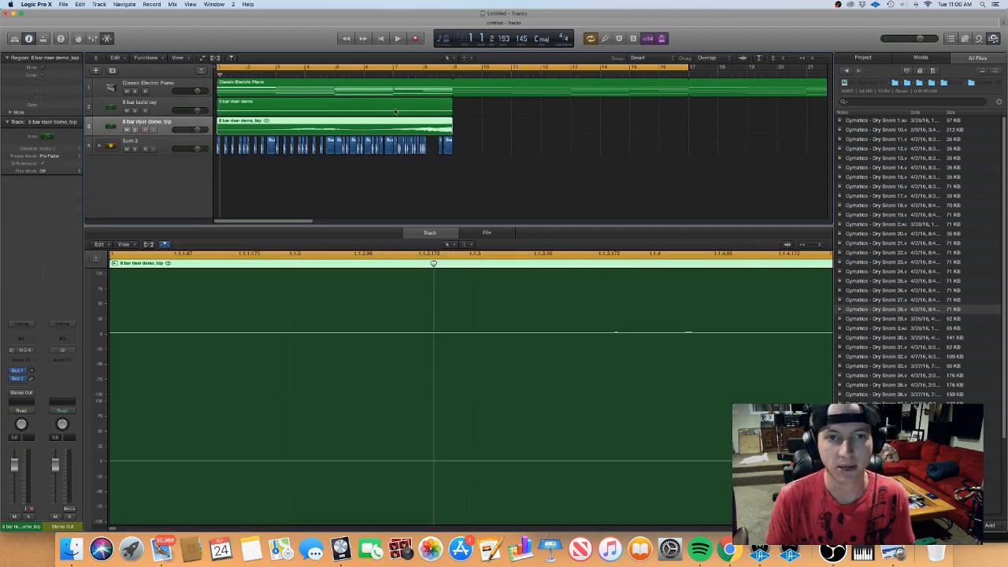
Time-stretch the bounced riser audio region to a length of 7 bars, starting at bar 1
click(463, 129)
drag(449, 127, 423, 132)
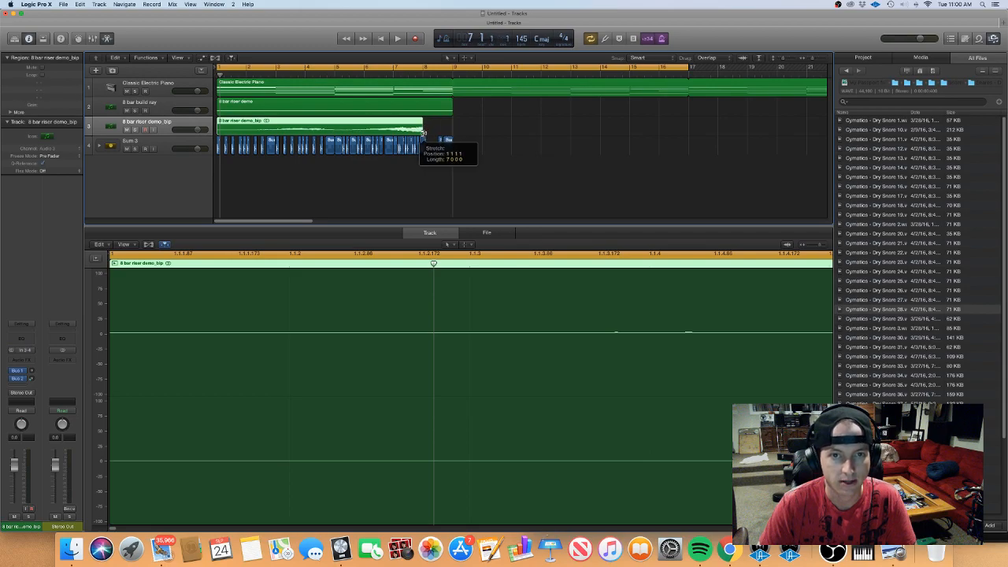
drag(478, 157, 474, 153)
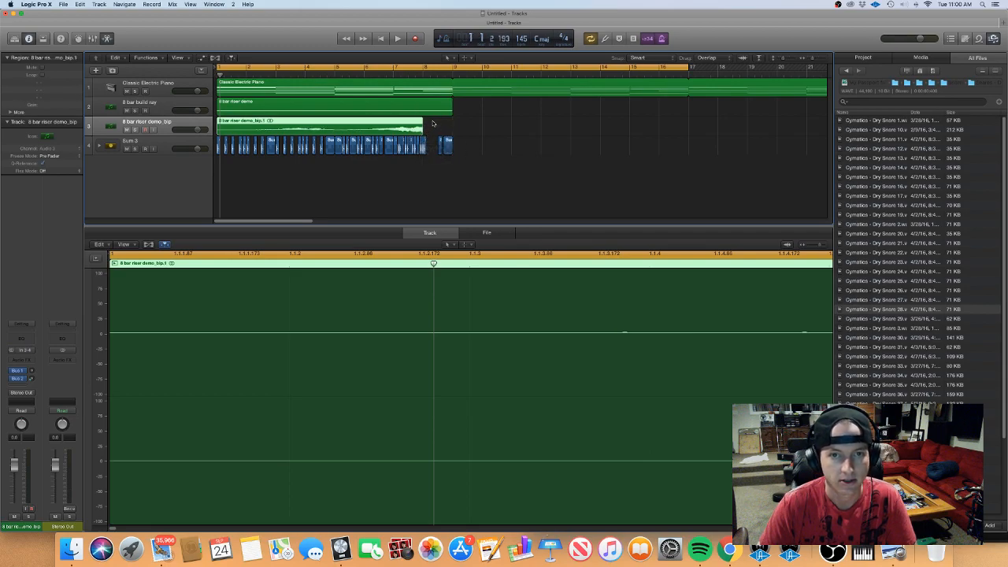
Mute the original 8 bar riser demo MIDI region
click(432, 110)
key(ctrl+m)
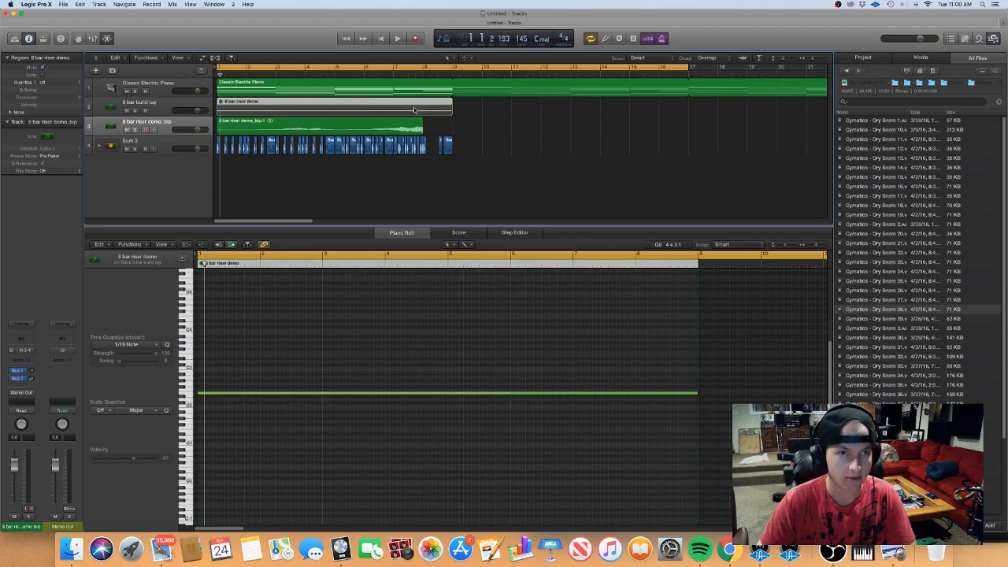
scroll(393, 158, down, 10)
scroll(260, 109, up, 10)
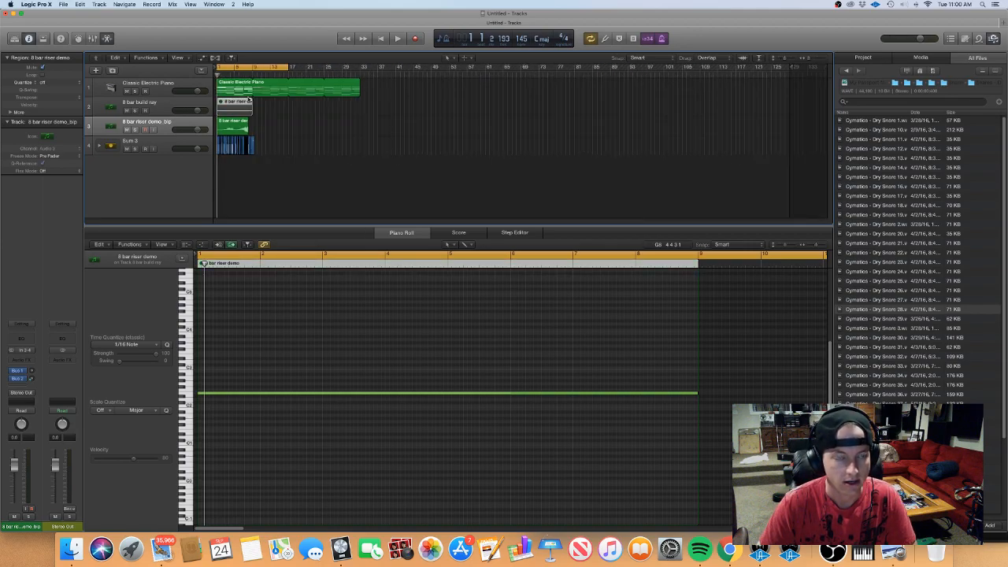
Play the build-up and lower the bounced riser track's volume to about -14.4 dB, stopping playback just after bar 9
key(space)
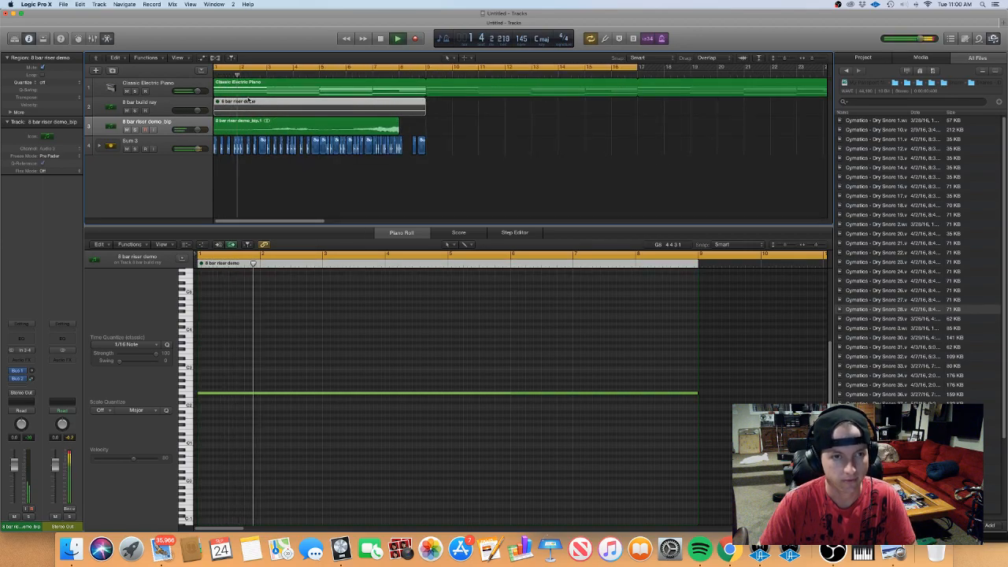
scroll(248, 101, down, 1)
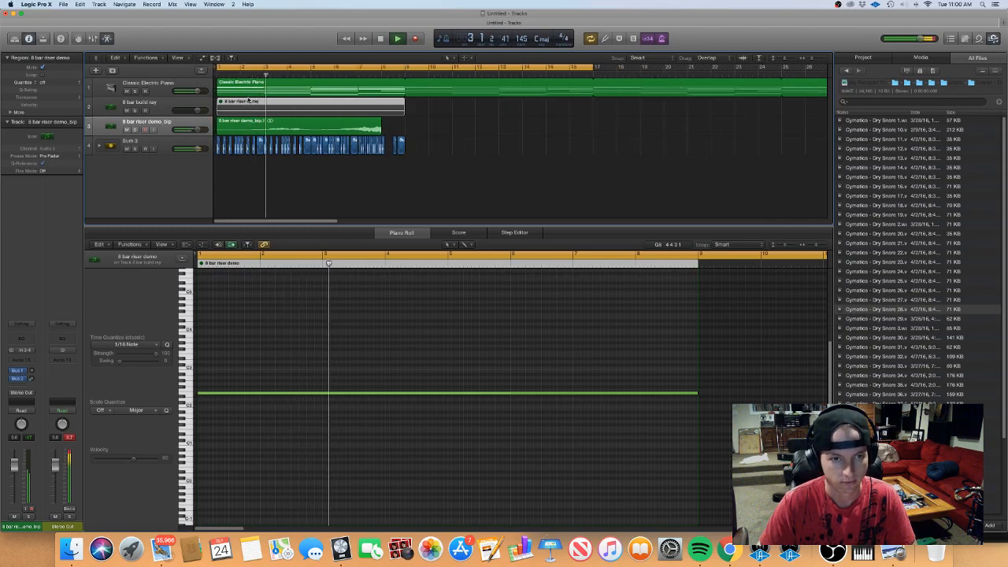
click(173, 128)
mouse_move(173, 130)
mouse_down()
mouse_move(160, 132)
mouse_move(186, 131)
mouse_up()
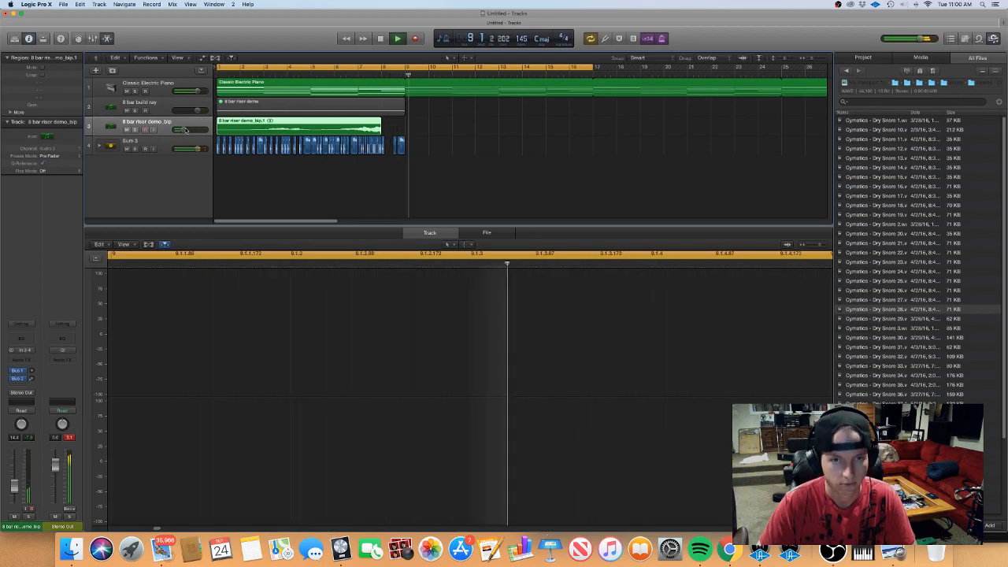
click(433, 161)
key(space)
key(a)
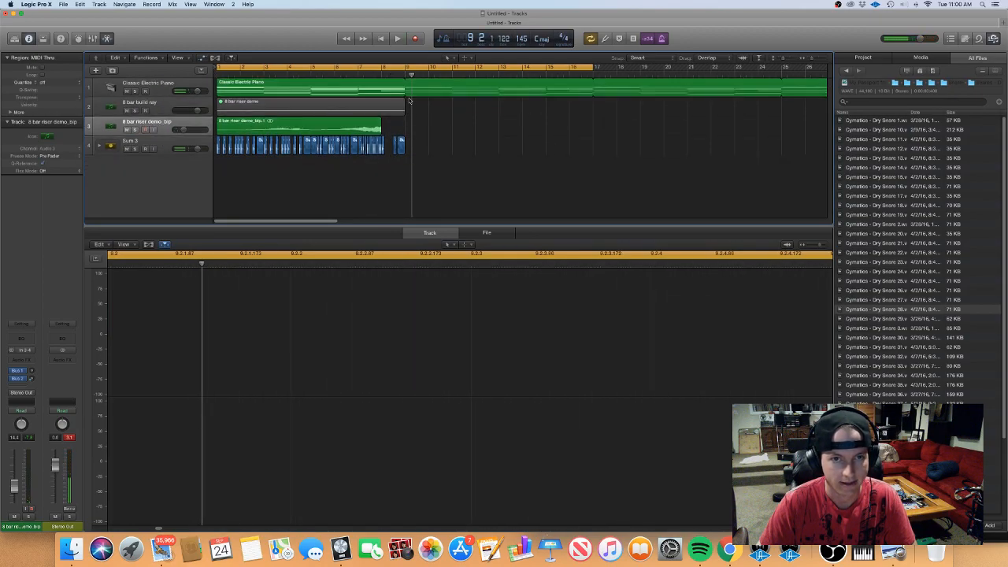
Split the Classic Electric Piano region at bar 9 and set the cycle range from bar 9 to bar 25
click(406, 87)
key(super+Left)
key(super+Left)
key(super+Left)
key(super+Left)
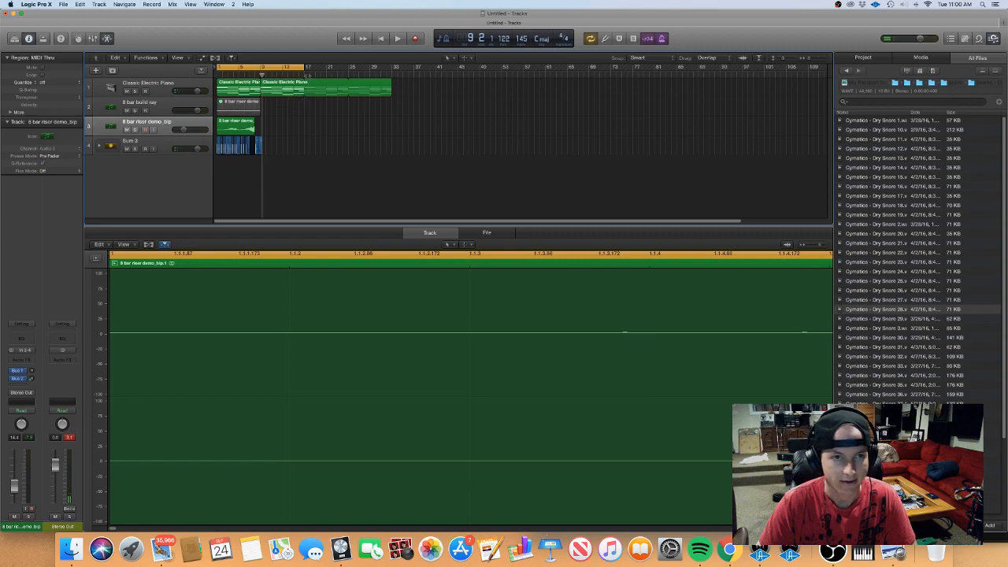
drag(262, 66, 347, 78)
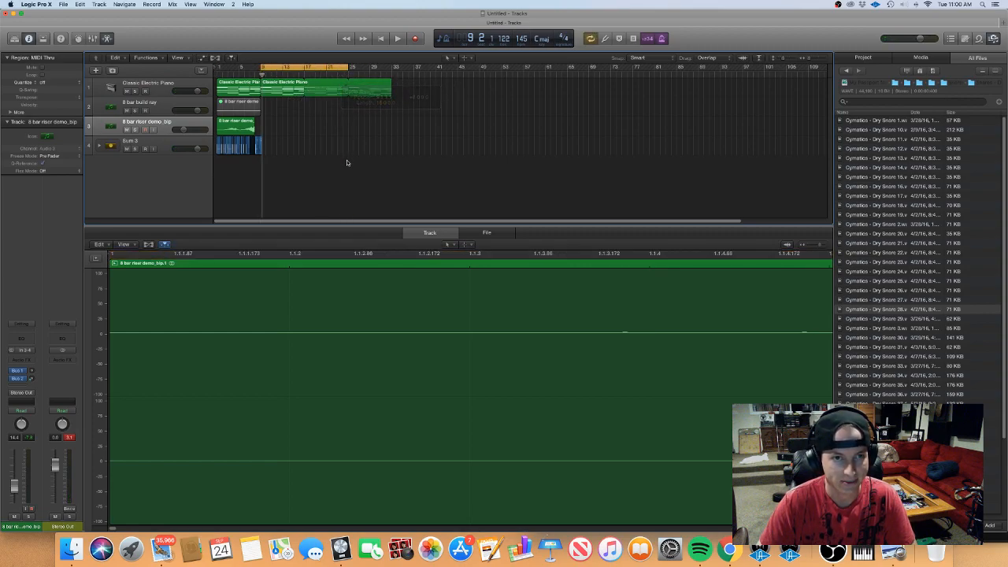
Audition samples in the Kicks folder and place Cymatics - Kick 22 on a new track at bar 9
click(846, 71)
double_click(871, 139)
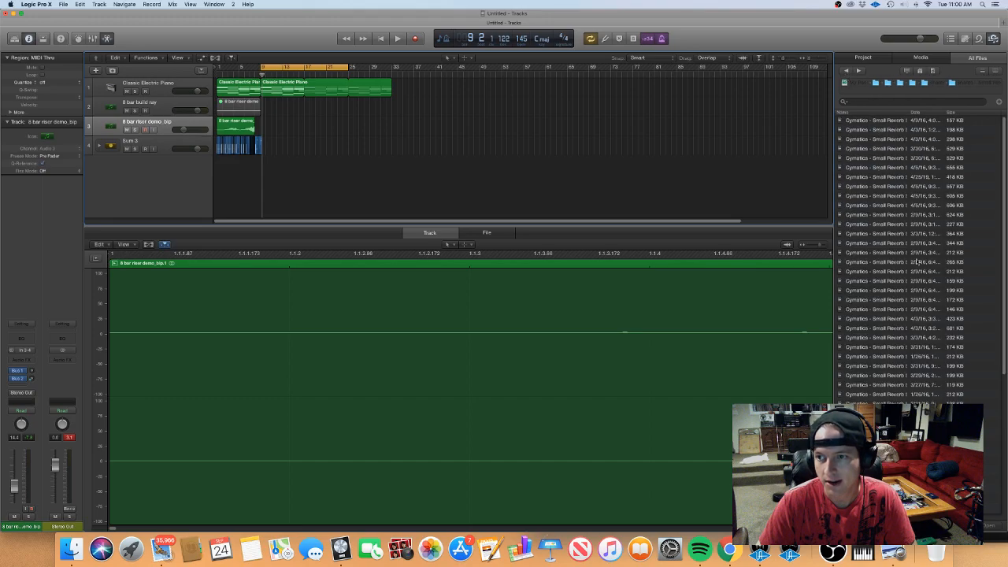
click(847, 71)
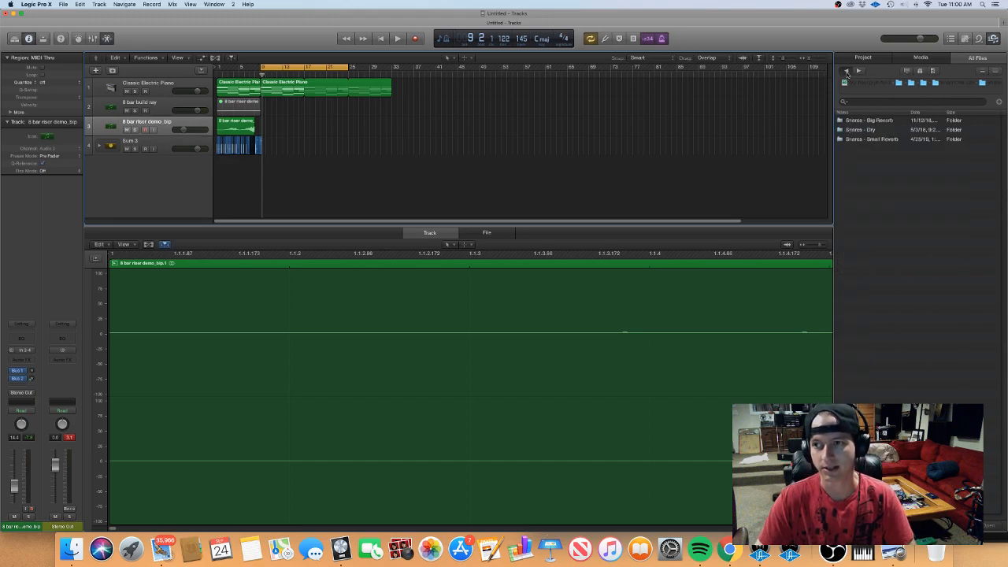
click(847, 71)
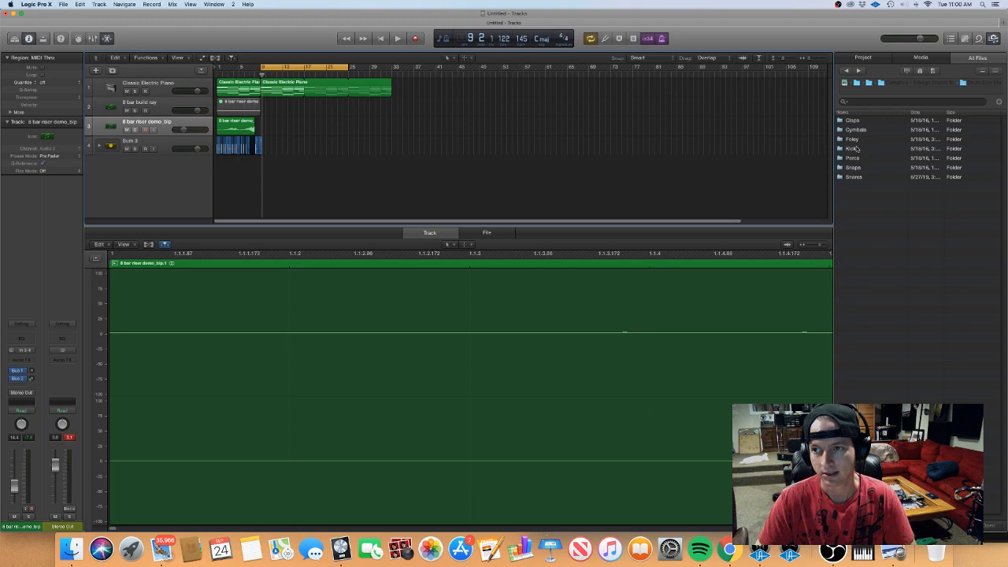
double_click(856, 148)
click(842, 280)
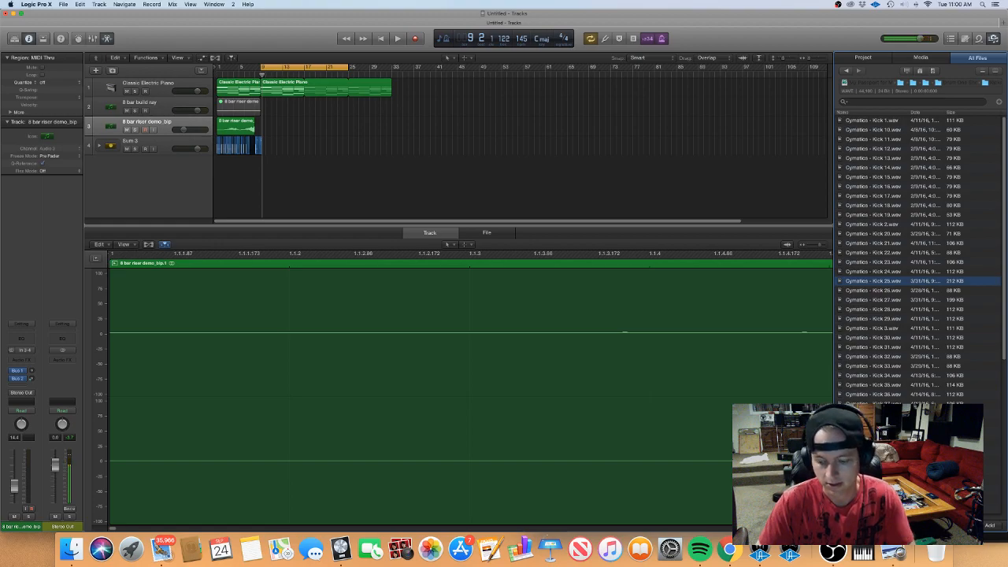
key(Up)
key(Up)
key(Up)
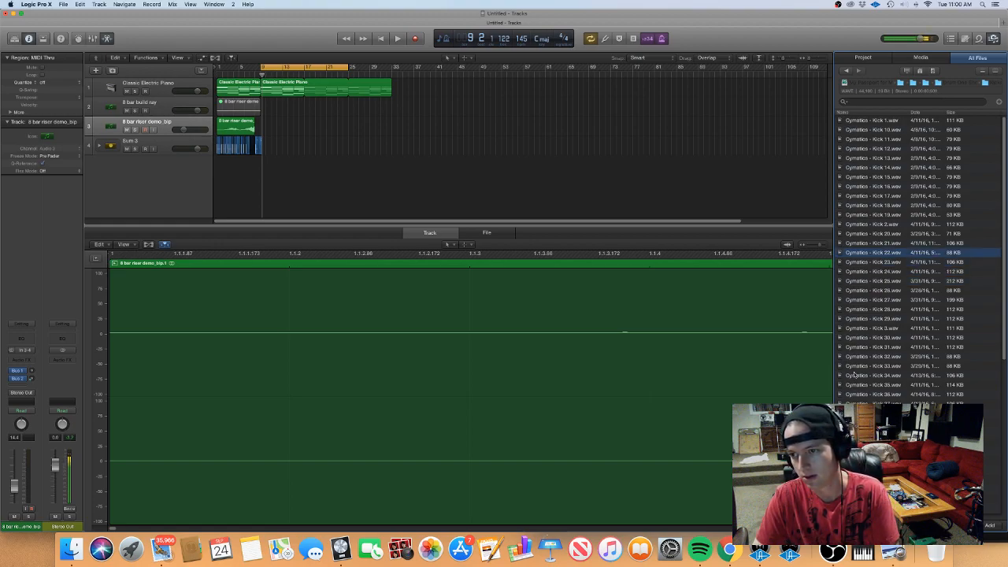
drag(872, 260, 262, 182)
Audition the Snares - Big Reverb samples and place Cymatics - Big Reverb Snare 56-24b on a new track at bar 9 beat 3
click(848, 72)
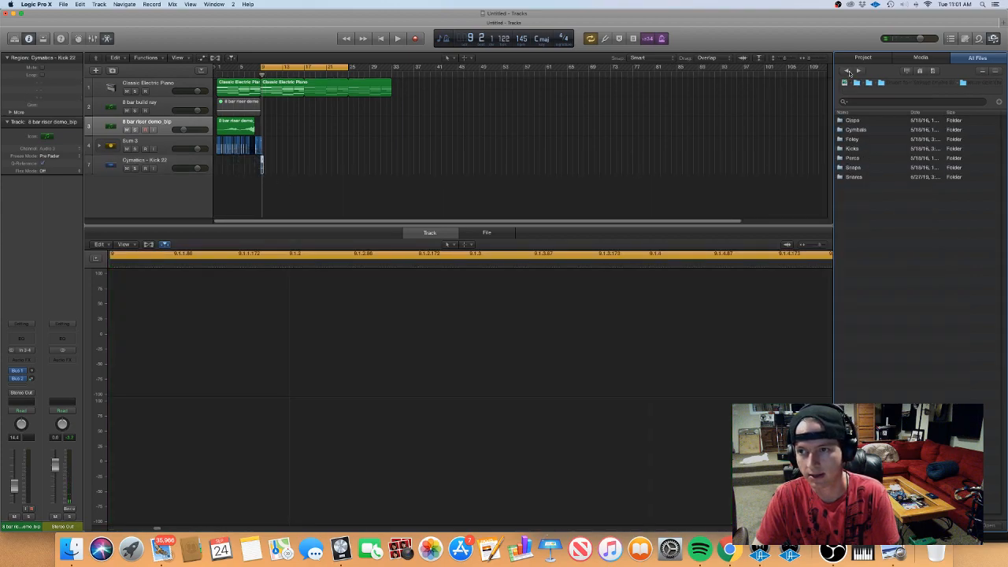
double_click(856, 178)
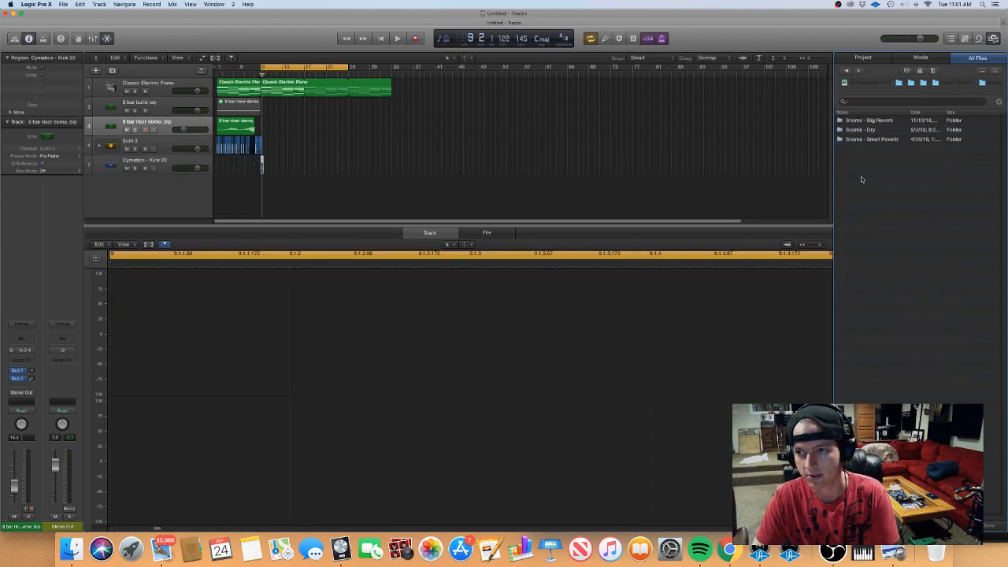
double_click(883, 121)
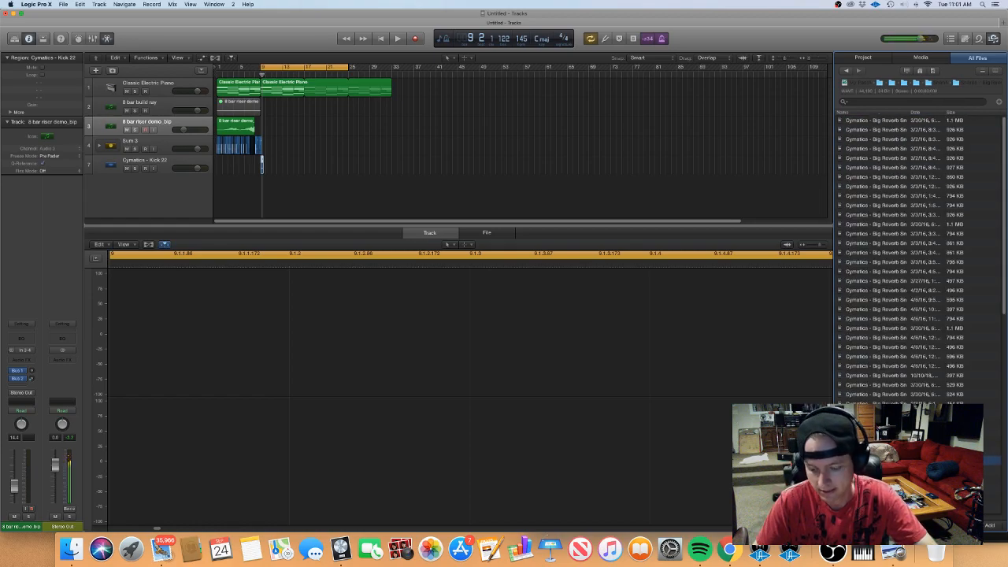
key(Down)
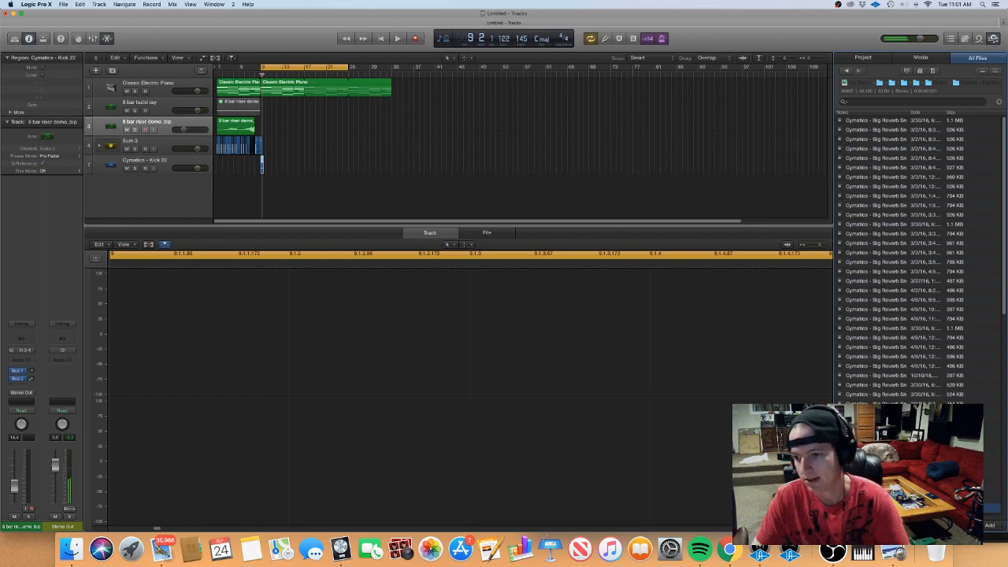
scroll(1002, 334, down, 5)
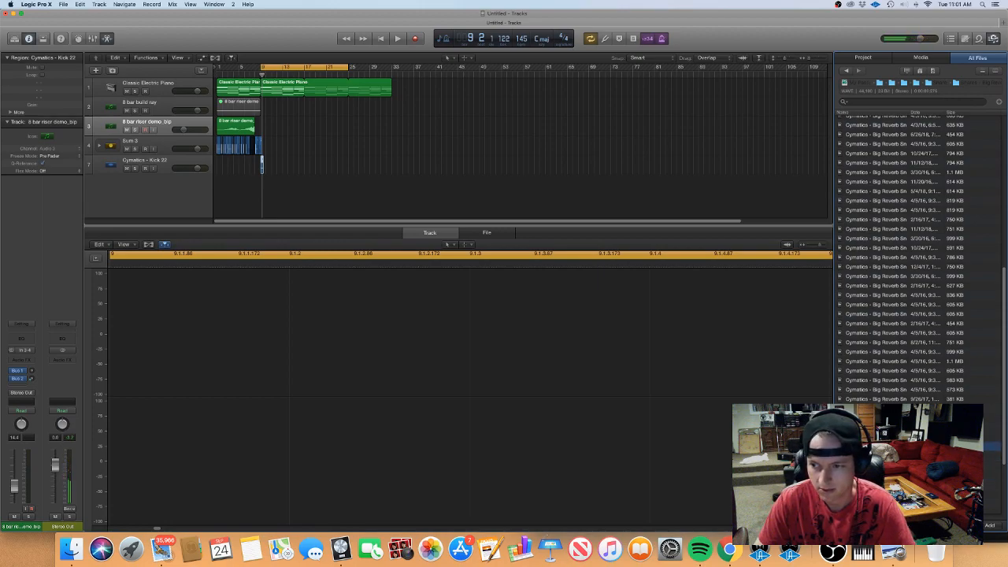
drag(866, 441, 260, 217)
scroll(264, 220, up, 5)
drag(268, 175, 288, 177)
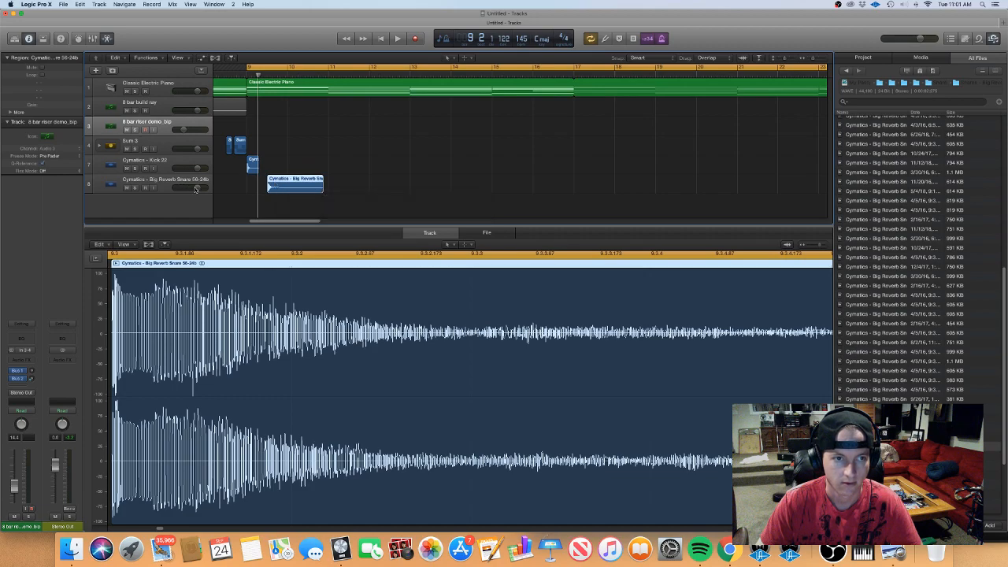
Play from bar 9 and balance the drums by lowering the snare track's volume and fine-tuning the Kick 22 track's volume
key(space)
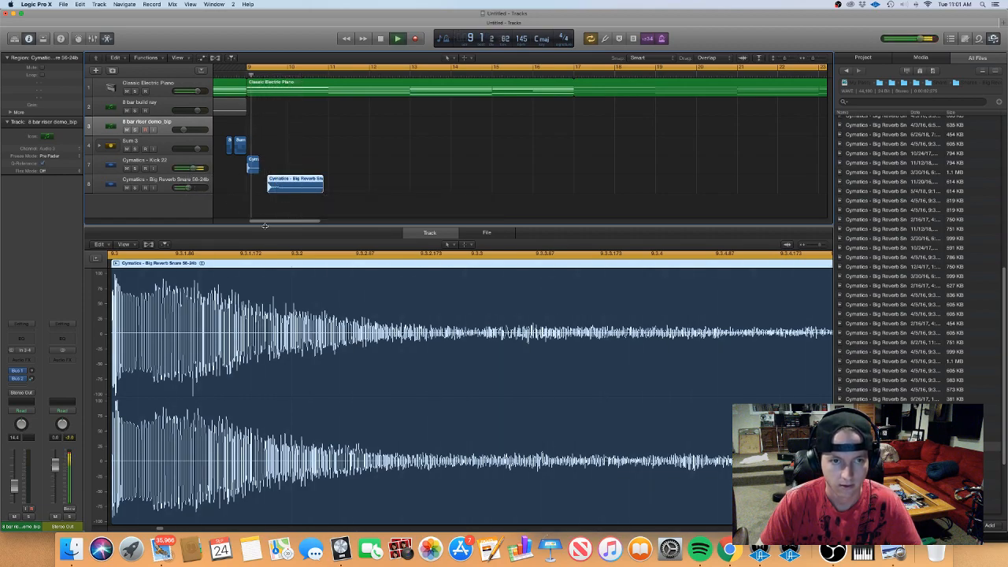
drag(195, 168, 197, 169)
scroll(225, 168, up, 5)
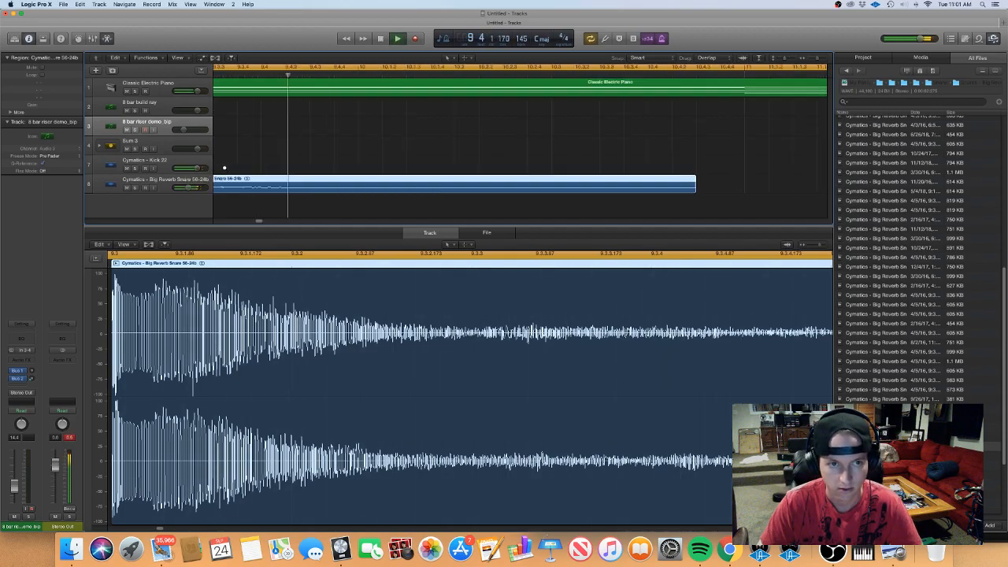
scroll(225, 168, down, 5)
key(space)
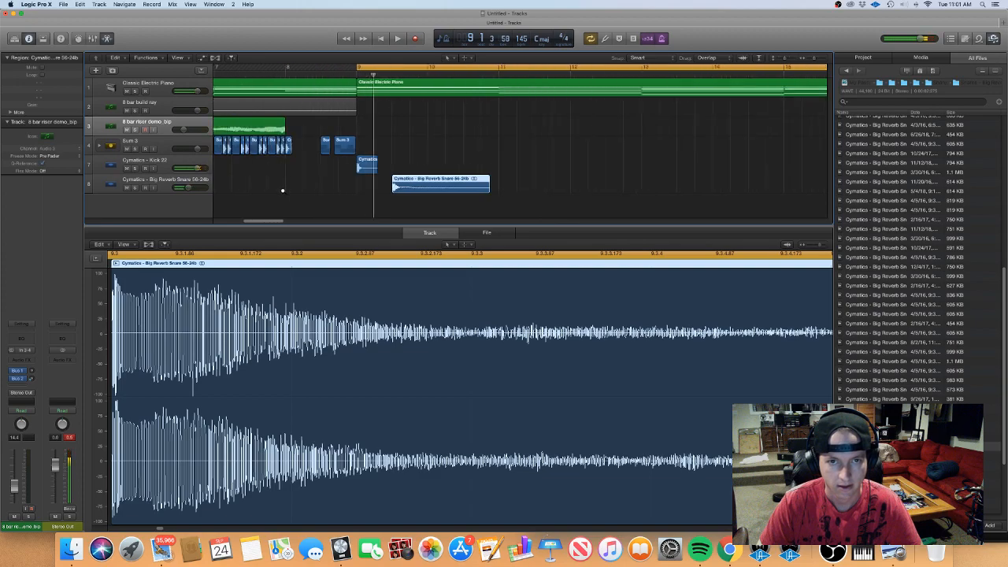
Copy the kick and snare regions one bar forward into bar 10 and add a fade-out to the copied snare
key(super+Left)
drag(443, 218, 489, 188)
click(503, 199)
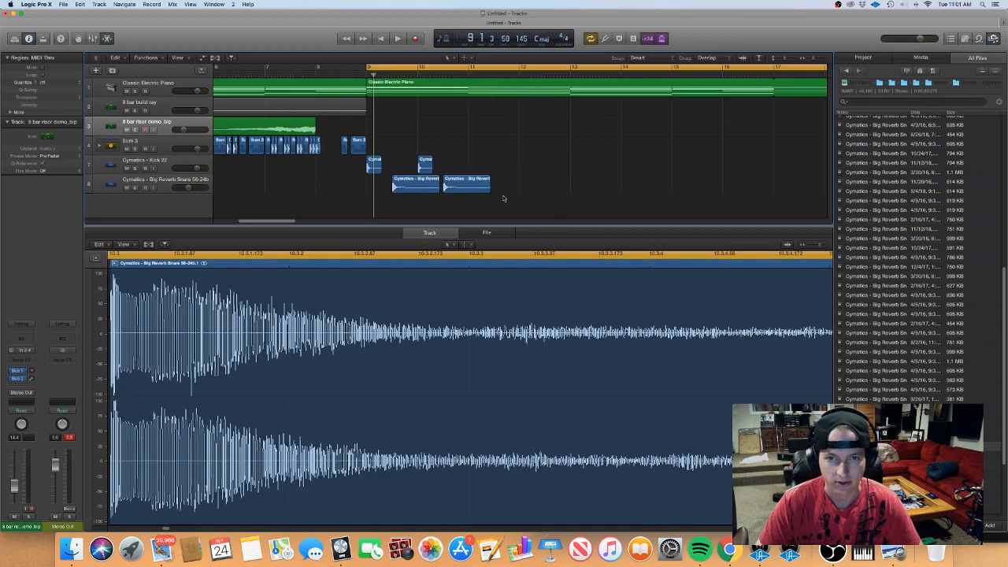
click(490, 189)
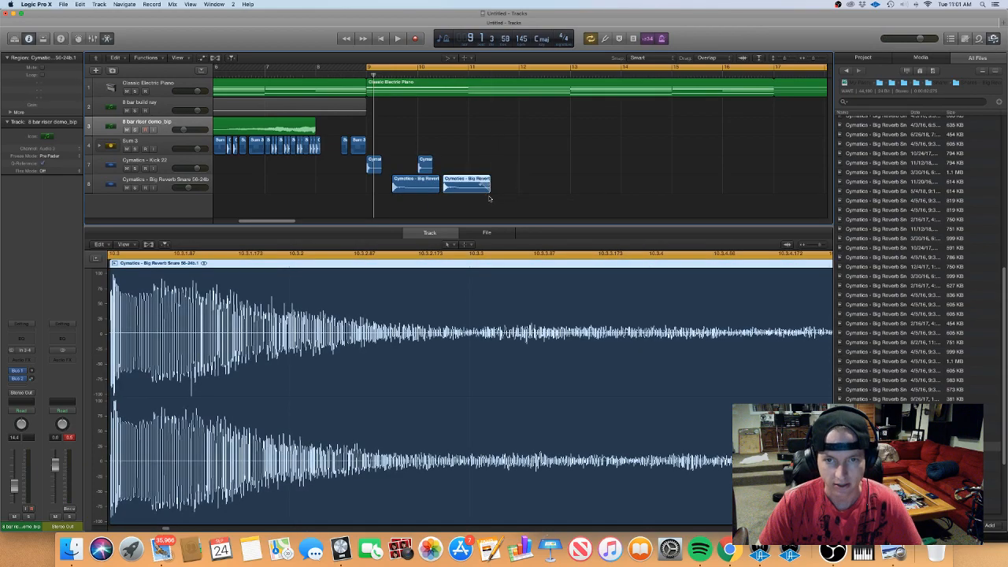
click(434, 180)
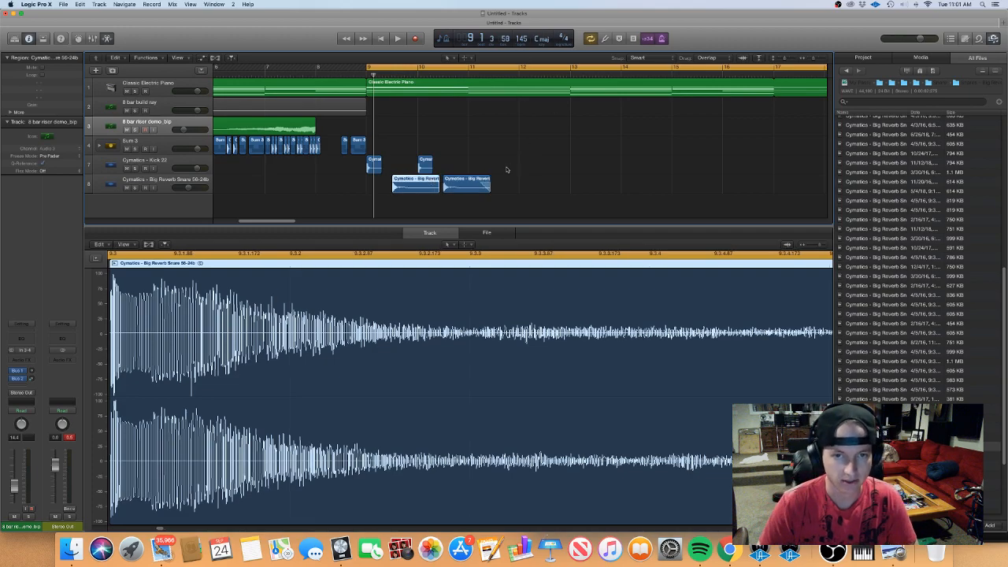
Move the copied kick in bar 10 slightly forward to position 10.1.3
click(466, 160)
drag(425, 164, 433, 163)
key(super+Right)
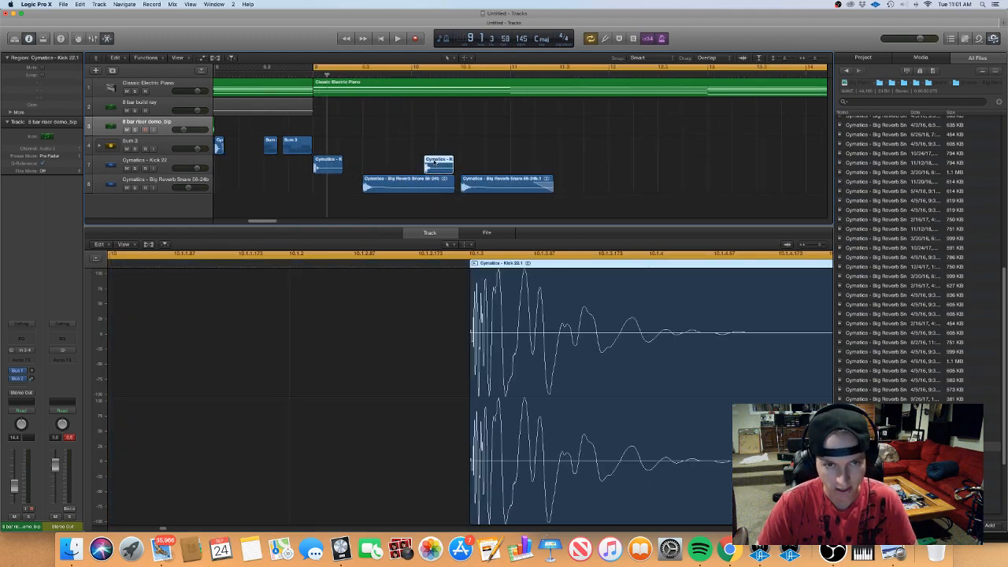
scroll(434, 162, left, 3)
scroll(434, 162, down, 1)
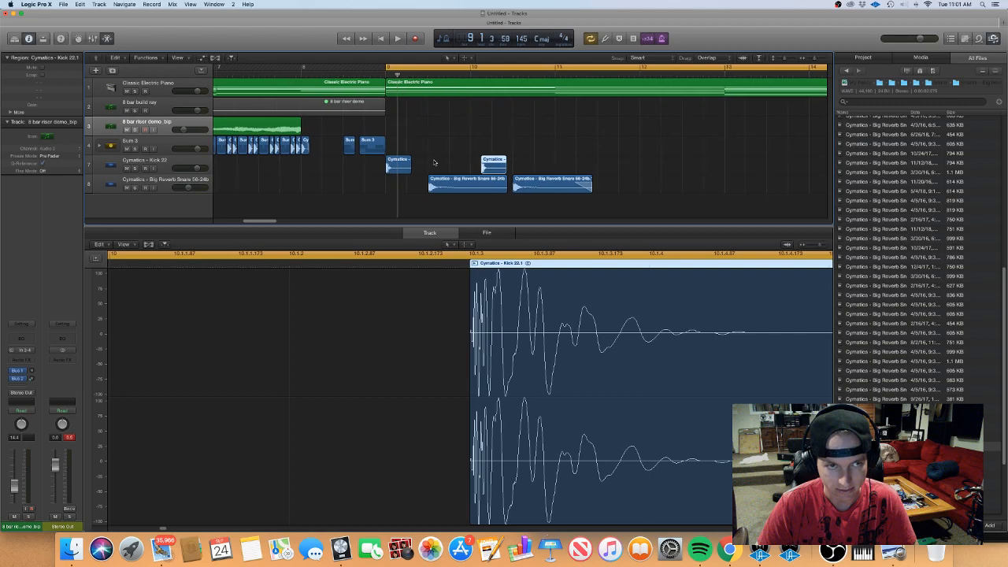
key(super+Left)
key(super+Left)
key(super+Left)
key(super+Left)
key(super+Left)
key(super+Left)
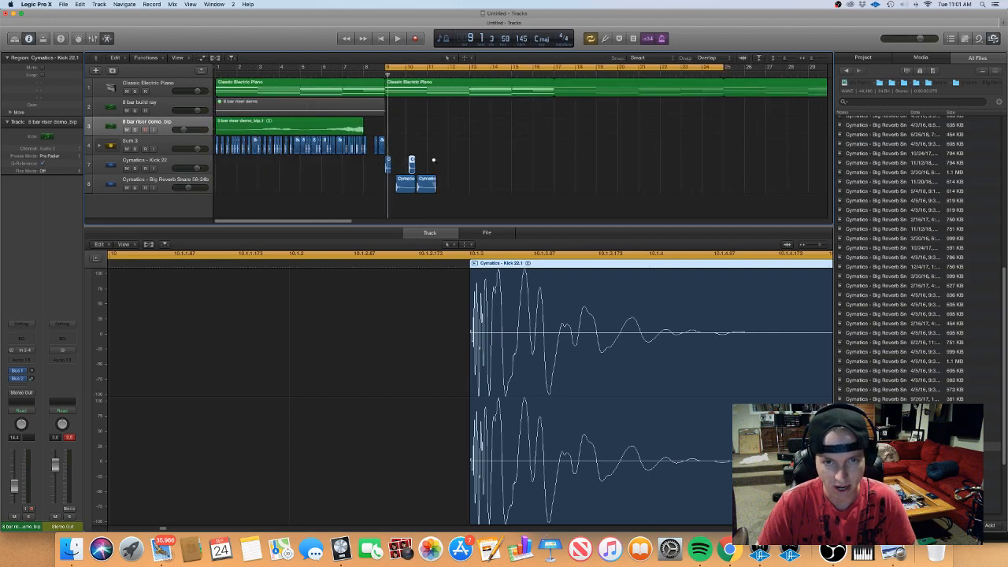
key(super+Right)
key(super+Right)
key(super+Right)
key(super+Right)
key(super+Right)
click(419, 134)
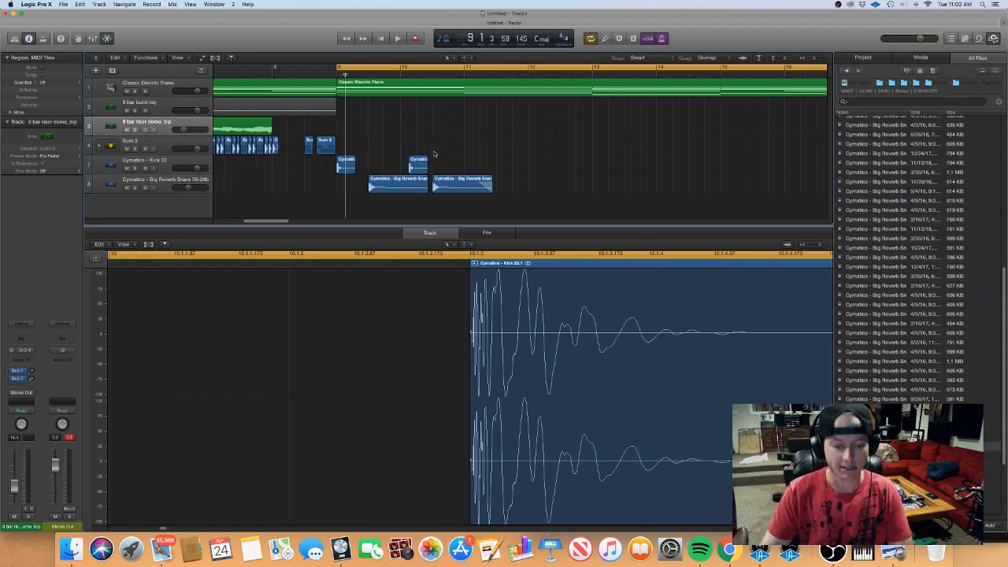
Play the drums from bar 9 and copy the two-bar kick and snare pattern to bar 11
key(space)
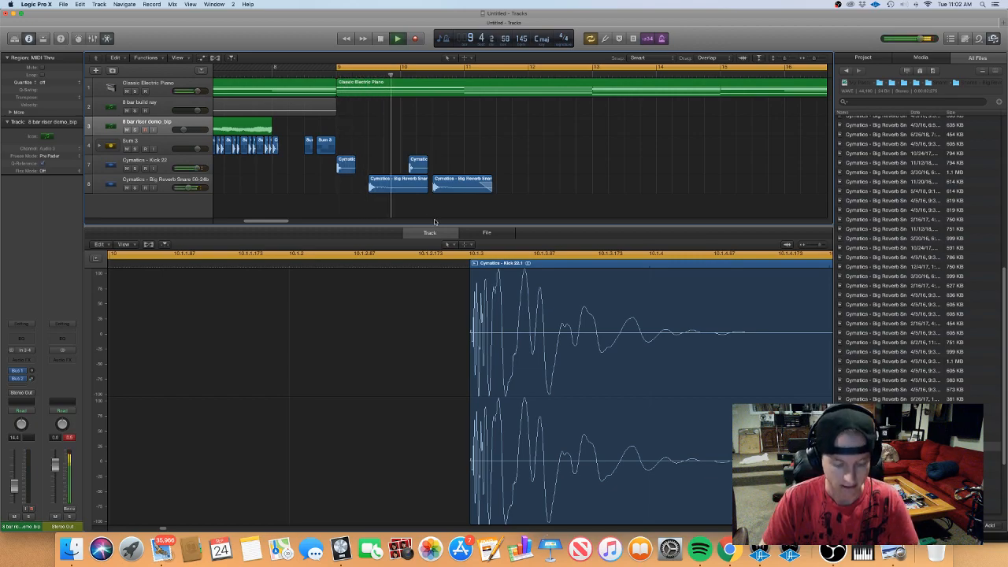
drag(451, 164, 517, 194)
key(space)
drag(416, 172, 416, 164)
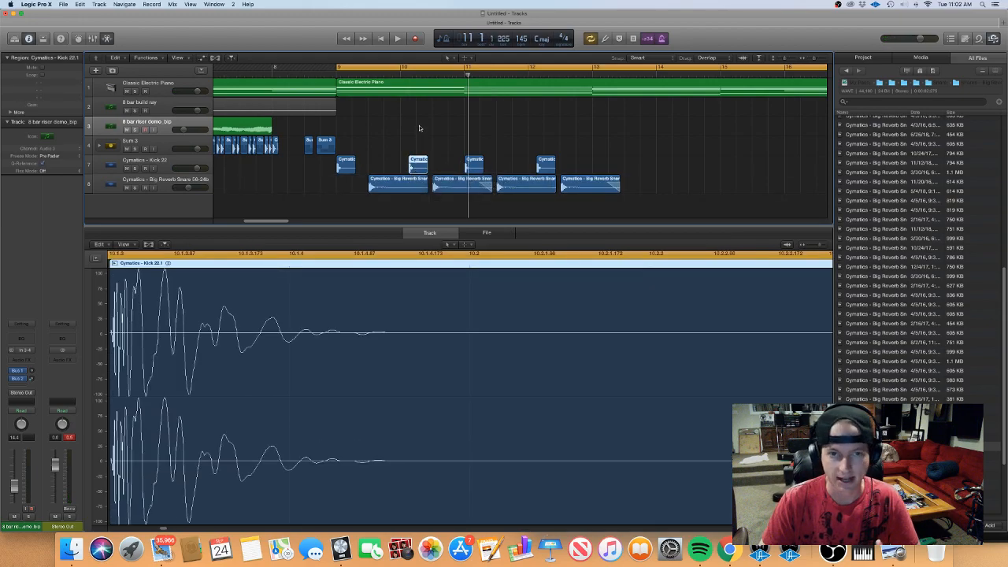
key(super+Left)
key(super+Left)
key(super+Left)
key(super+Left)
key(super+Left)
key(super+Right)
key(super+Right)
key(super+Right)
key(super+Right)
key(super+Right)
key(super+Right)
key(super+Right)
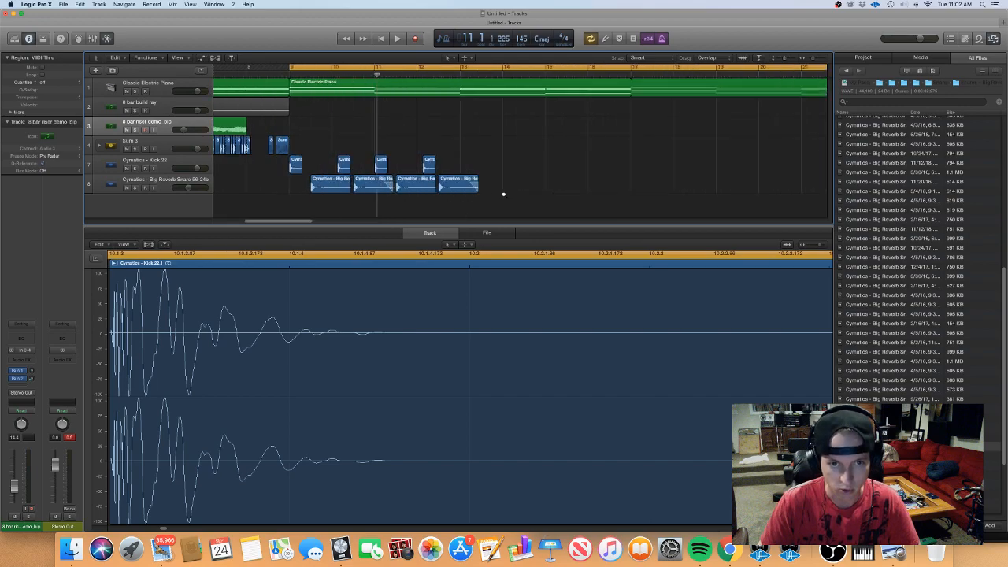
Play the drums from bar 9 and copy the bar 12 kick to position 12.2.3
key(super+Left)
key(super+Left)
key(super+Left)
key(super+Left)
key(space)
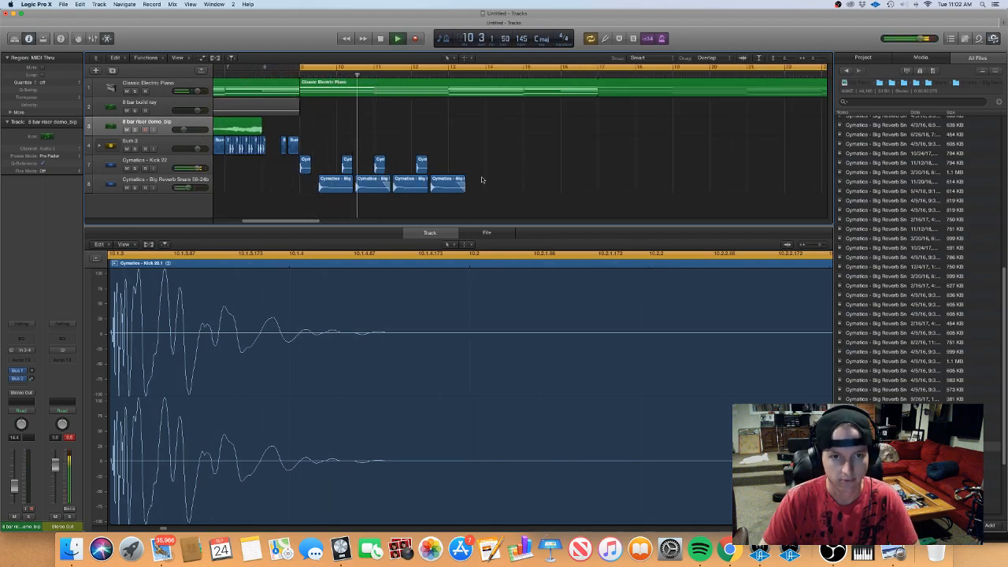
key(super+Right)
key(super+Right)
key(super+Right)
key(super+Right)
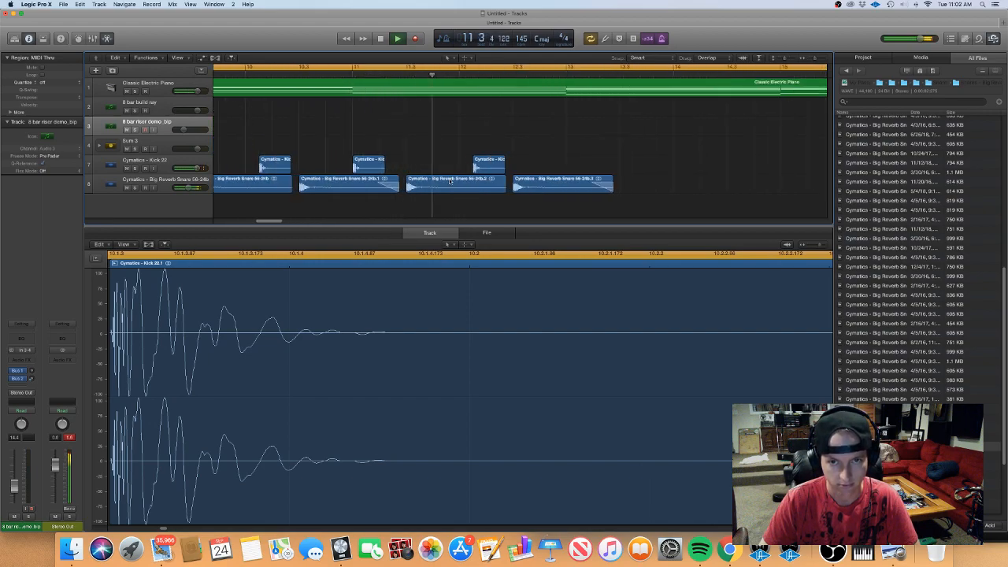
mouse_move(504, 170)
mouse_down()
mouse_move(492, 169)
mouse_move(509, 170)
mouse_up()
key(space)
Replay the drop from bar 9 and copy the four-bar kick and snare pattern to bar 13
key(space)
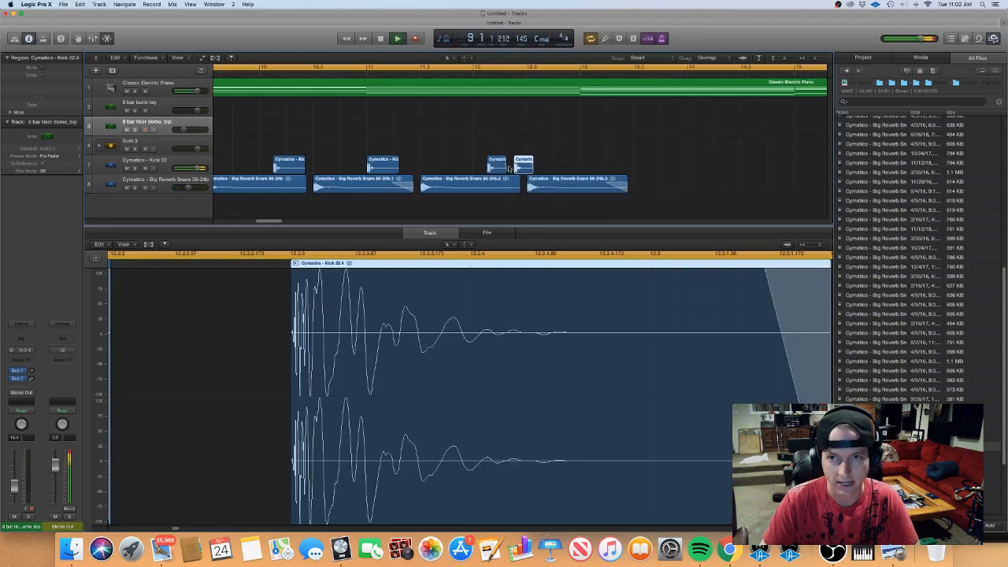
key(super+Left)
key(super+Left)
key(super+Left)
key(super+Left)
key(super+Left)
key(super+Left)
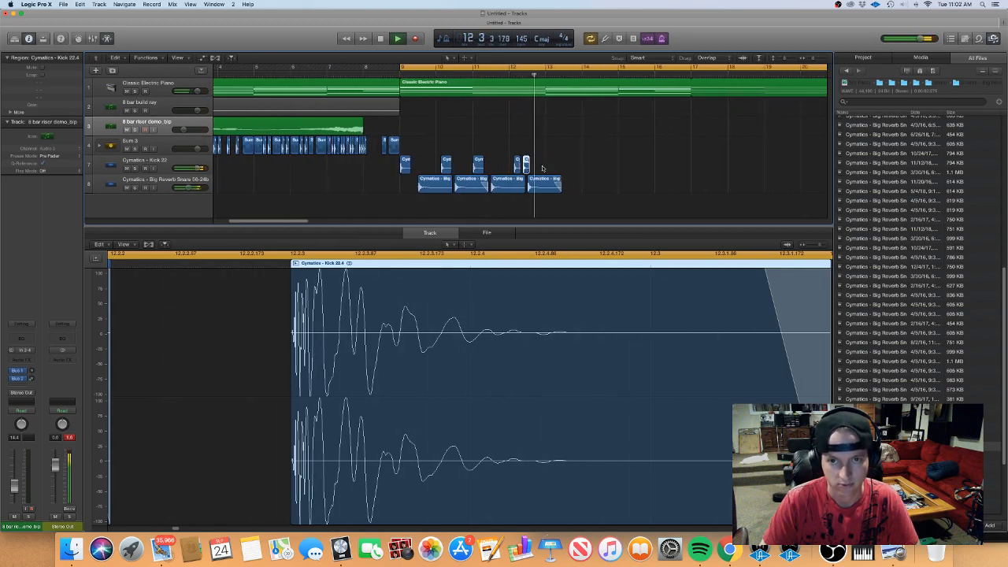
click(506, 154)
drag(598, 214, 552, 165)
key(super+Left)
key(super+Left)
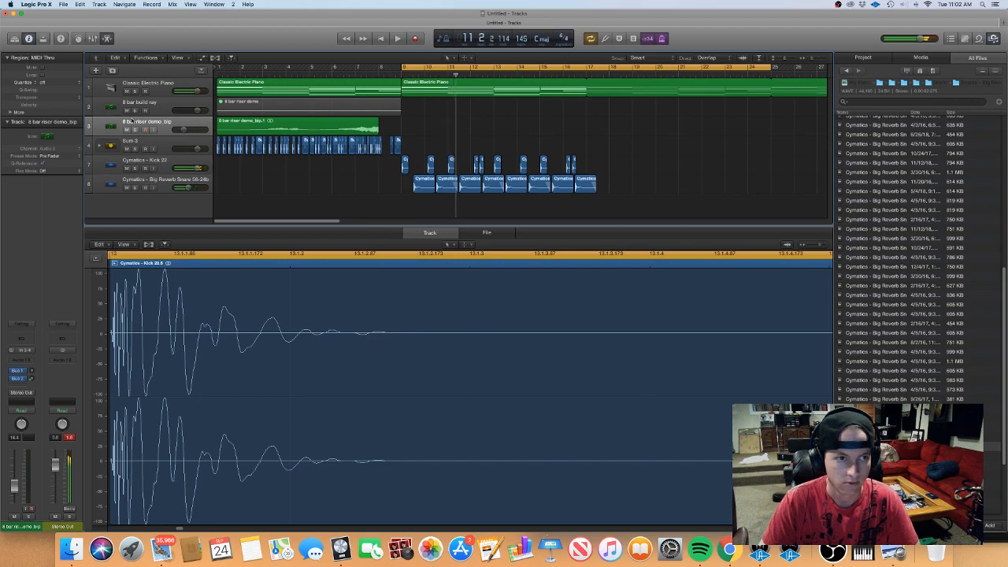
Create one new software instrument track using the East West Play instrument, with Output 1 + 2
click(95, 70)
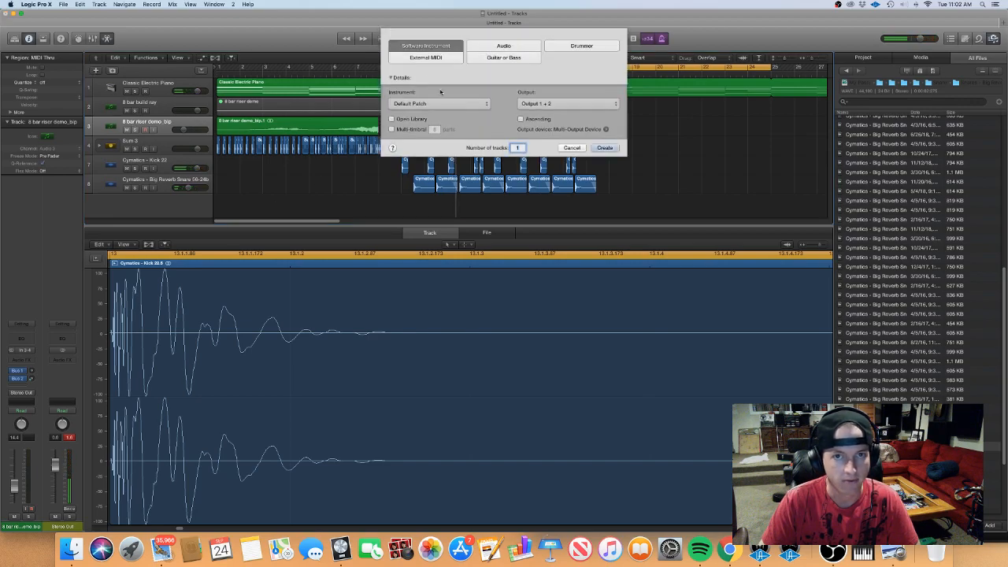
click(440, 103)
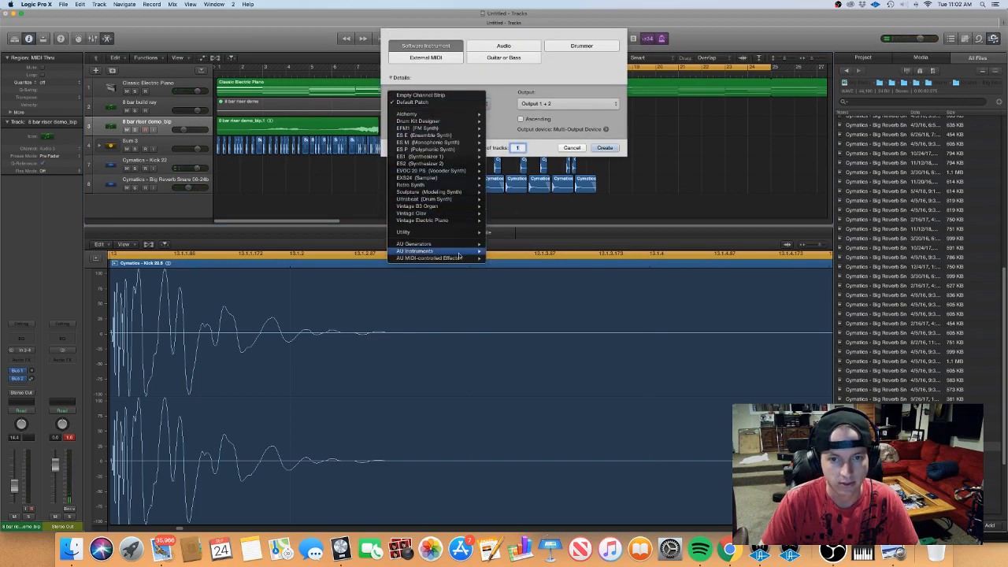
mouse_move(441, 251)
mouse_move(510, 251)
click(613, 258)
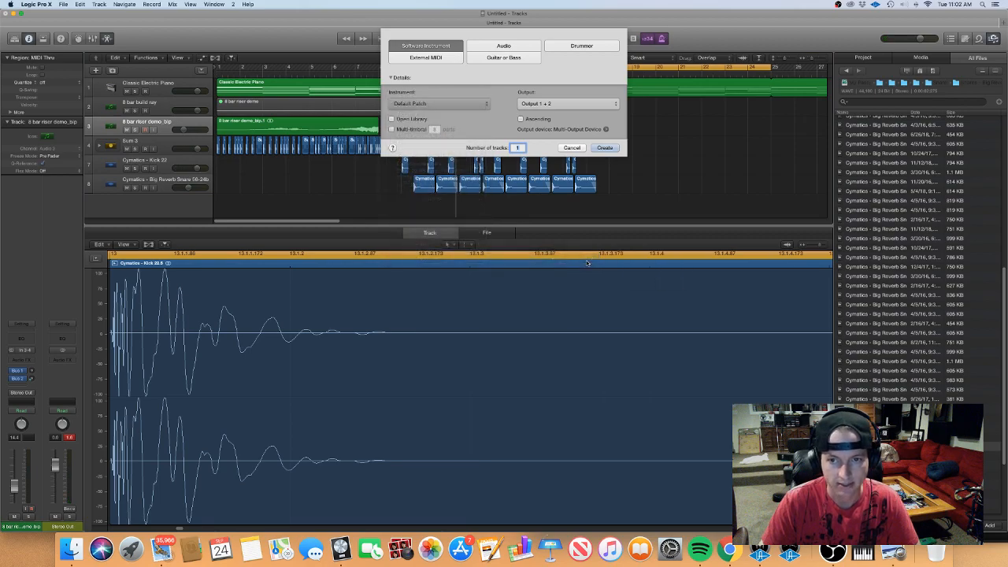
click(440, 104)
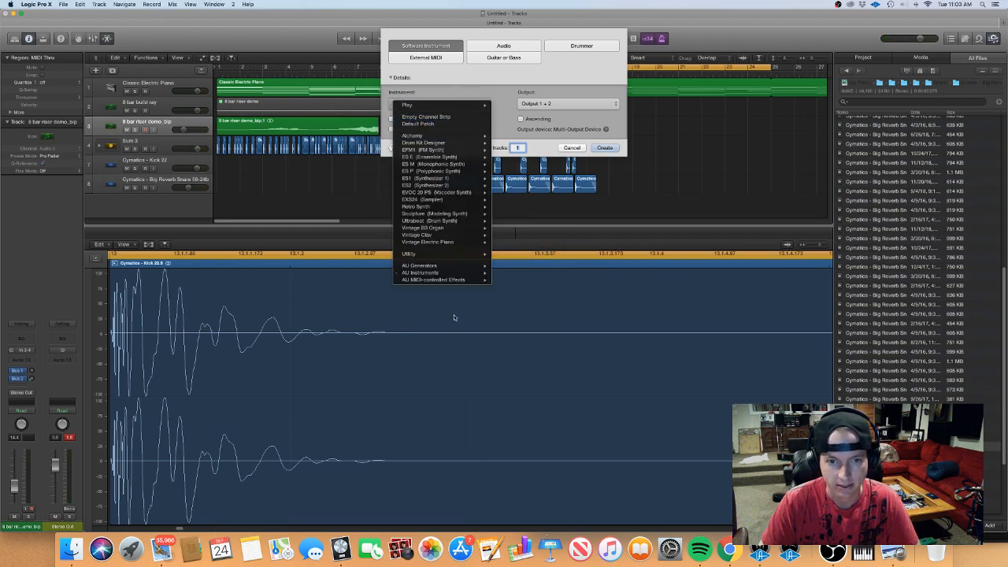
mouse_move(448, 274)
mouse_move(558, 323)
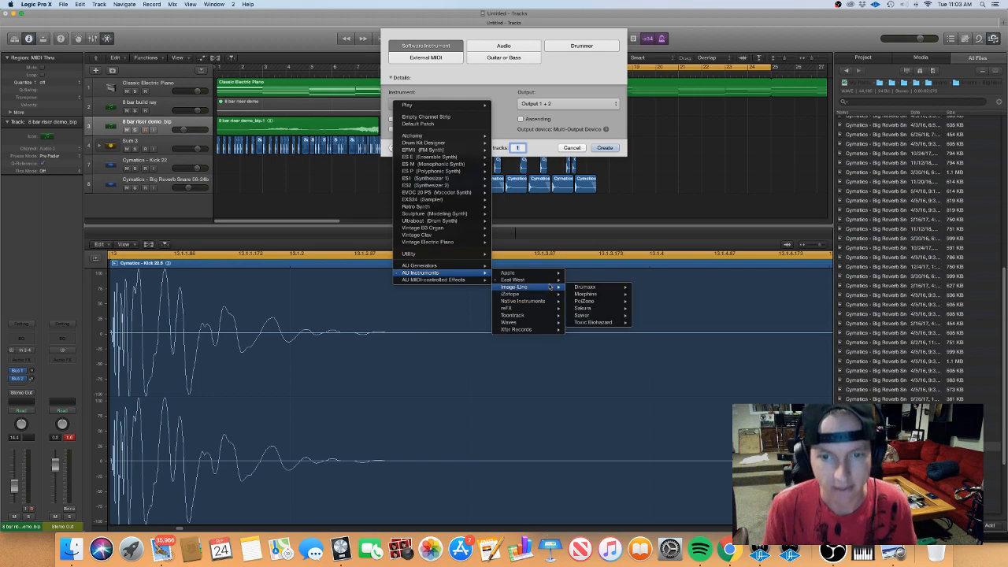
mouse_move(555, 280)
mouse_move(599, 281)
click(630, 282)
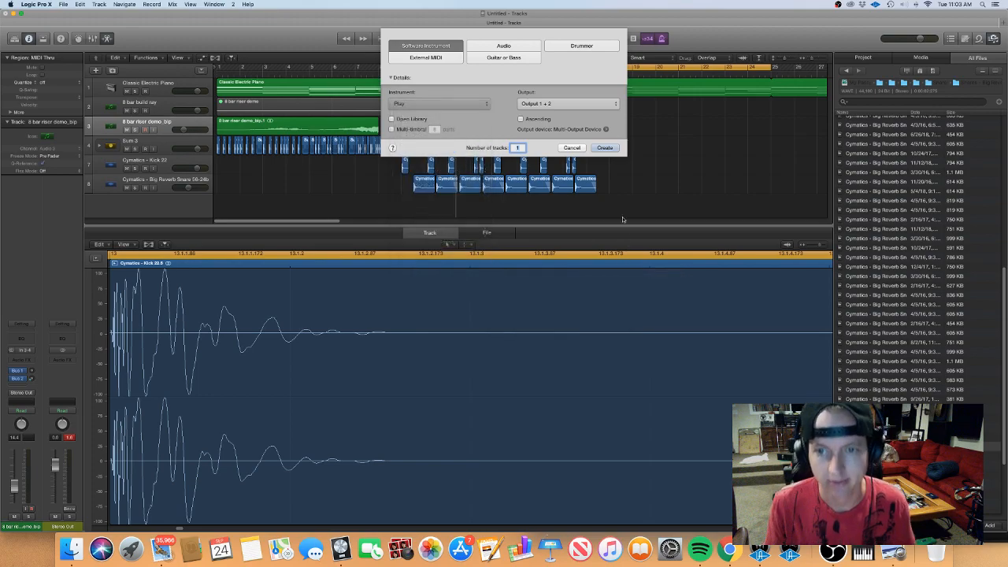
click(605, 147)
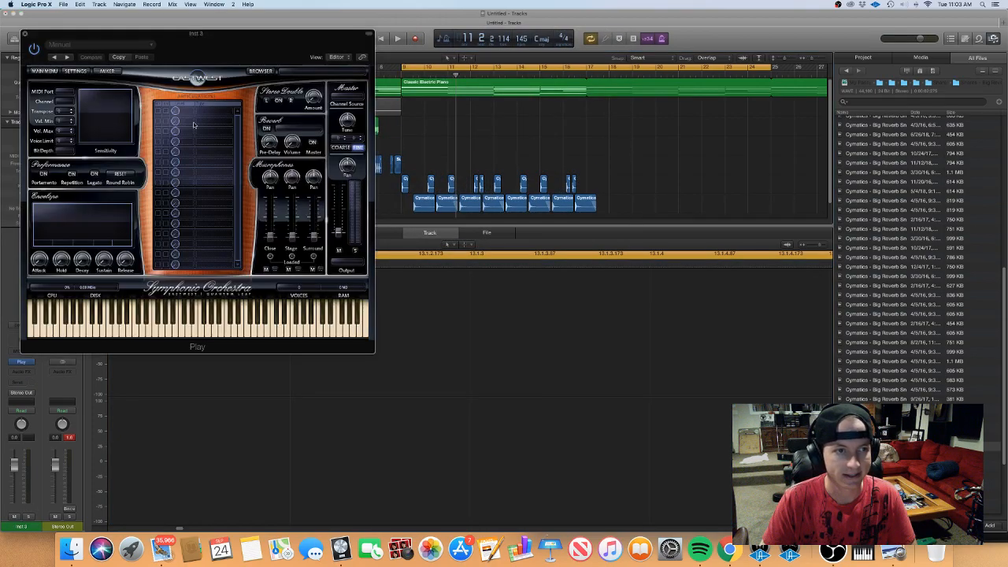
Load the MOR Ludwig Elements drum kit from the EW Ministry of Rock library into Play and close the instrument
click(261, 71)
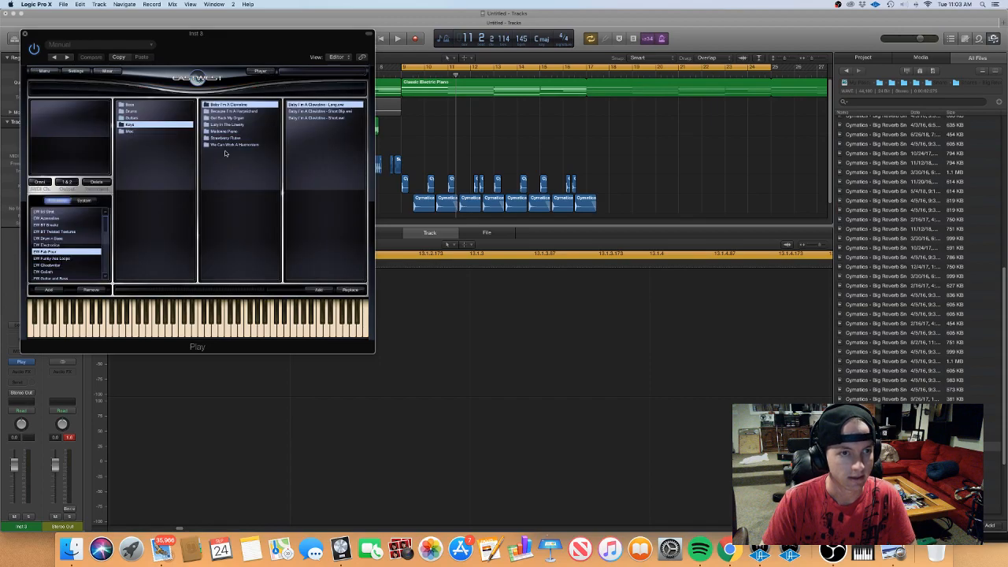
scroll(103, 242, down, 5)
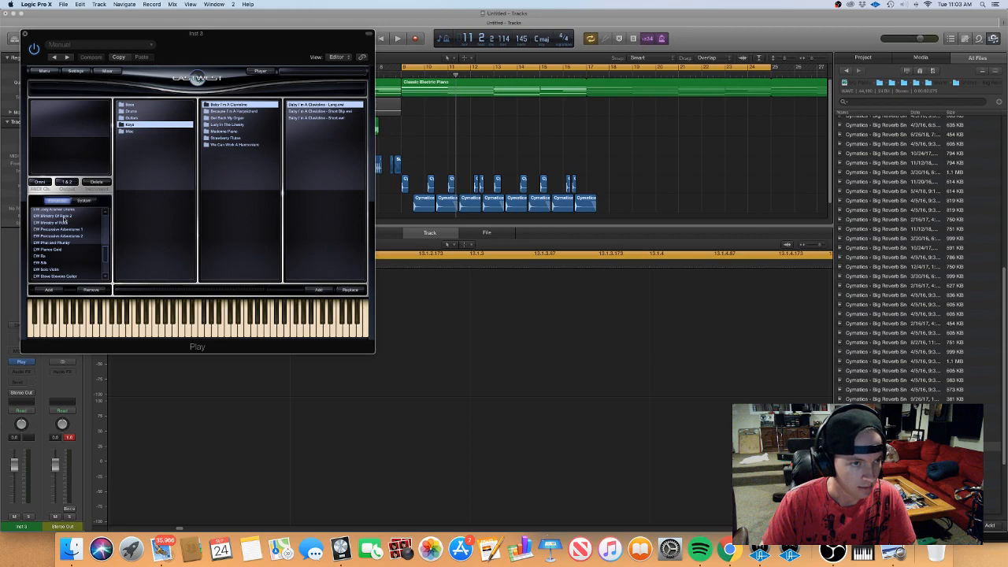
click(63, 223)
click(132, 111)
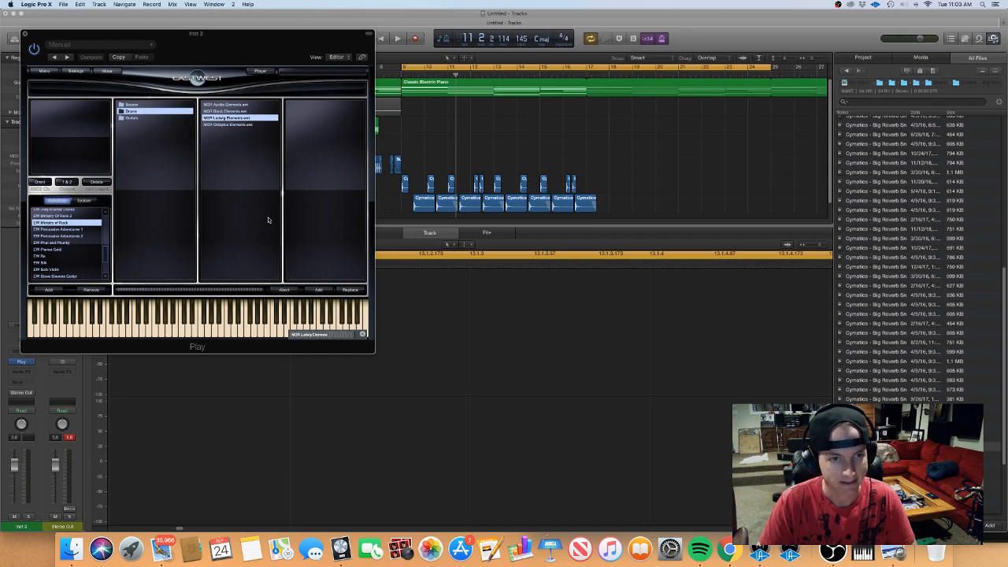
click(25, 35)
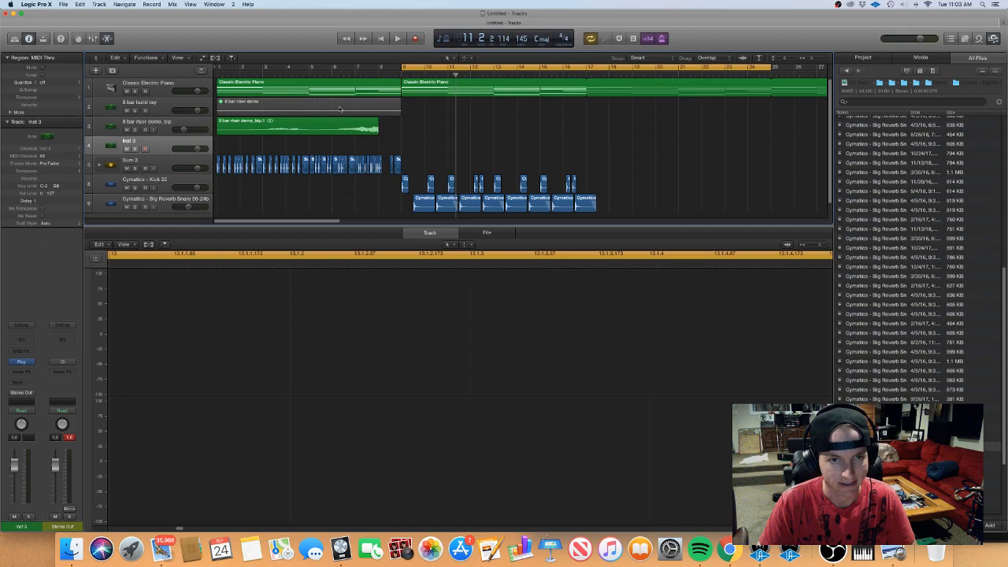
Create an empty MIDI region on the Inst 3 track and place it at bar 12
right_click(412, 143)
click(426, 151)
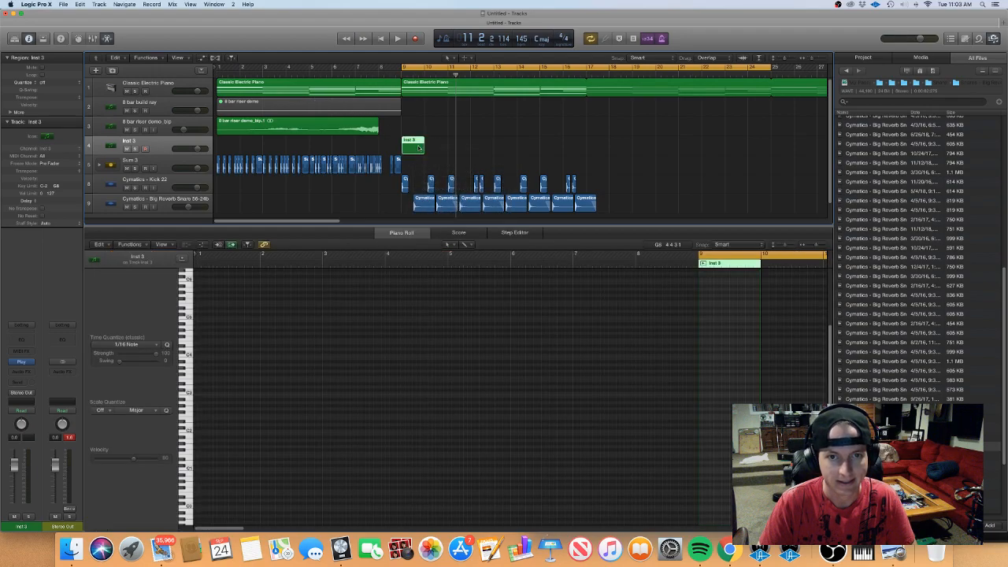
drag(412, 149, 483, 155)
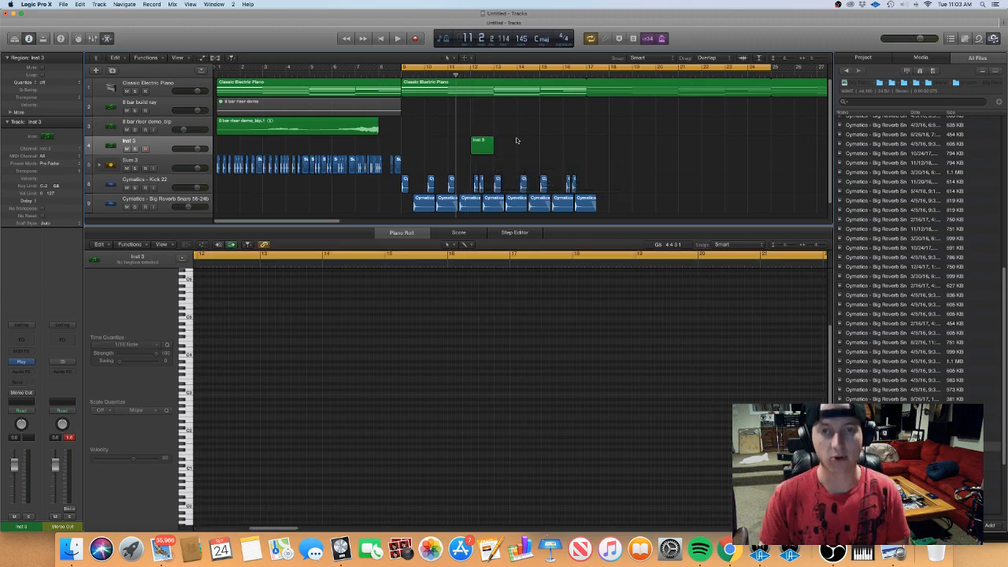
Draw a B1 note on the second half of beat 3 in the bar 12 region and shorten it to an eighth note
key(space)
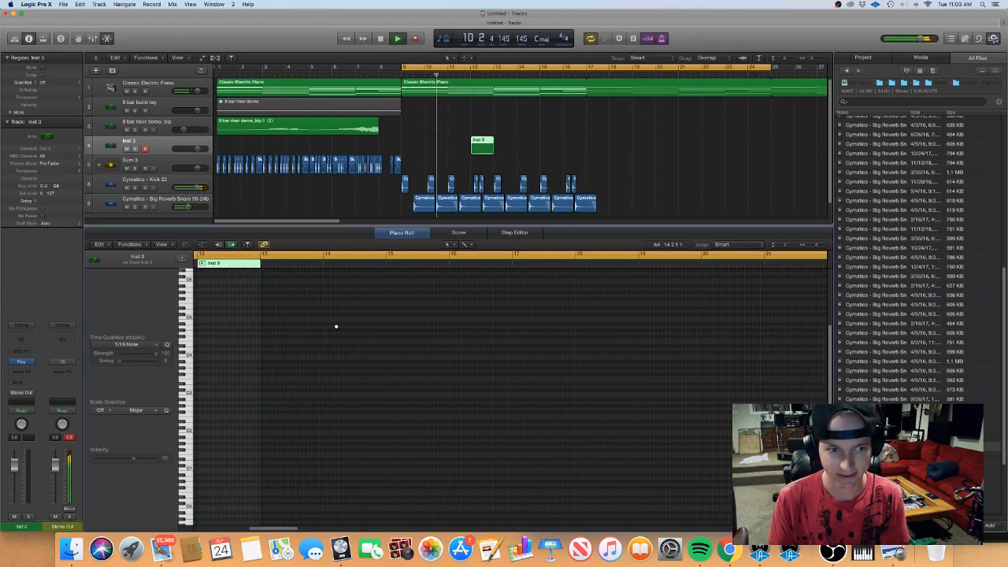
scroll(337, 328, up, 4)
scroll(338, 330, left, 4)
scroll(338, 330, up, 3)
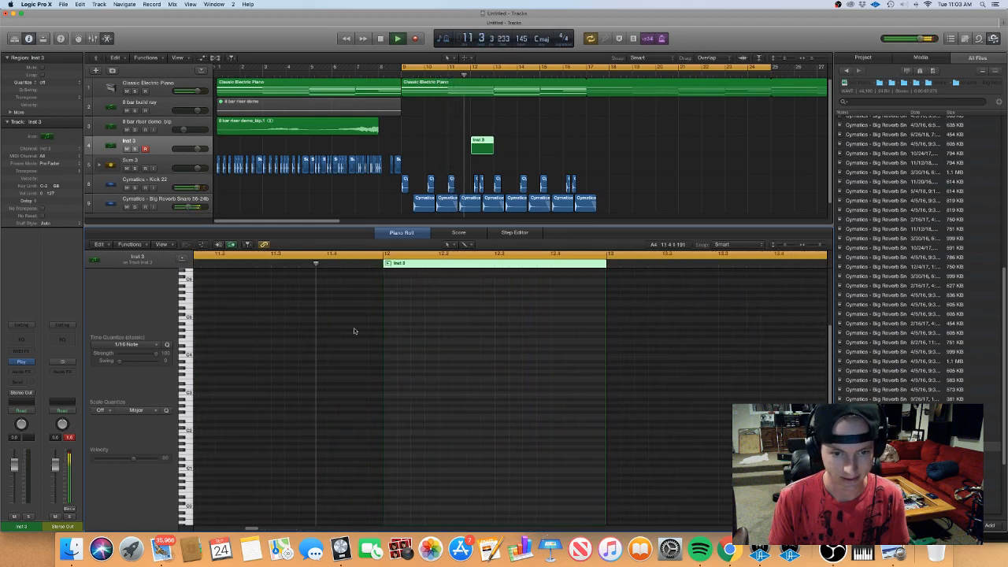
scroll(486, 405, right, 2)
click(475, 434)
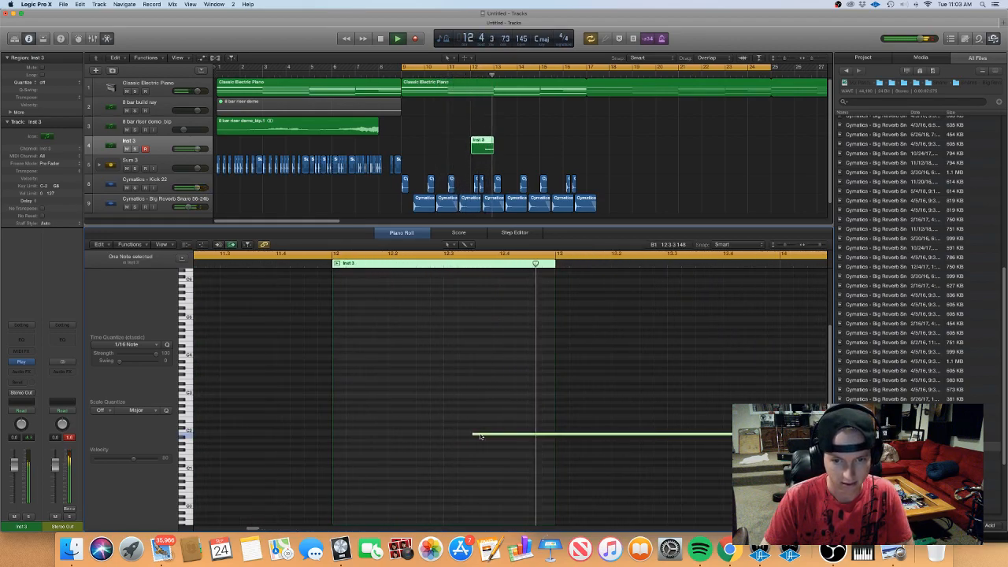
key(space)
scroll(504, 386, left, 2)
scroll(782, 432, down, 10)
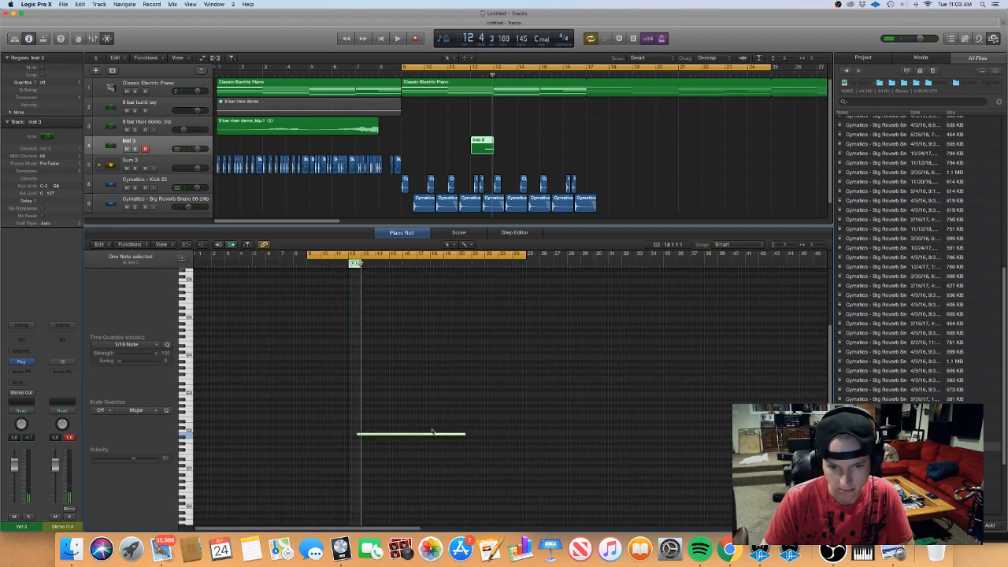
drag(467, 436, 353, 434)
Add two descending eighth notes on beat 4 of bar 12, starting with G#1, to complete the drum fill
scroll(392, 421, up, 8)
key(space)
scroll(392, 421, up, 4)
scroll(370, 445, up, 2)
click(396, 455)
click(368, 444)
click(371, 445)
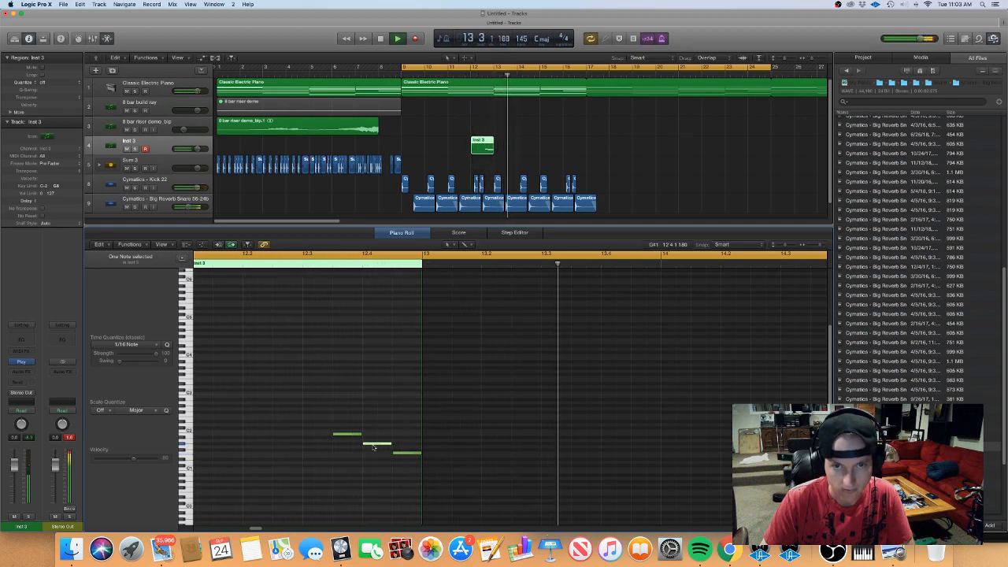
Play back the bar 12 fill, then lower the first note's velocity and raise the last note's velocity
click(524, 129)
key(space)
key(space)
click(471, 75)
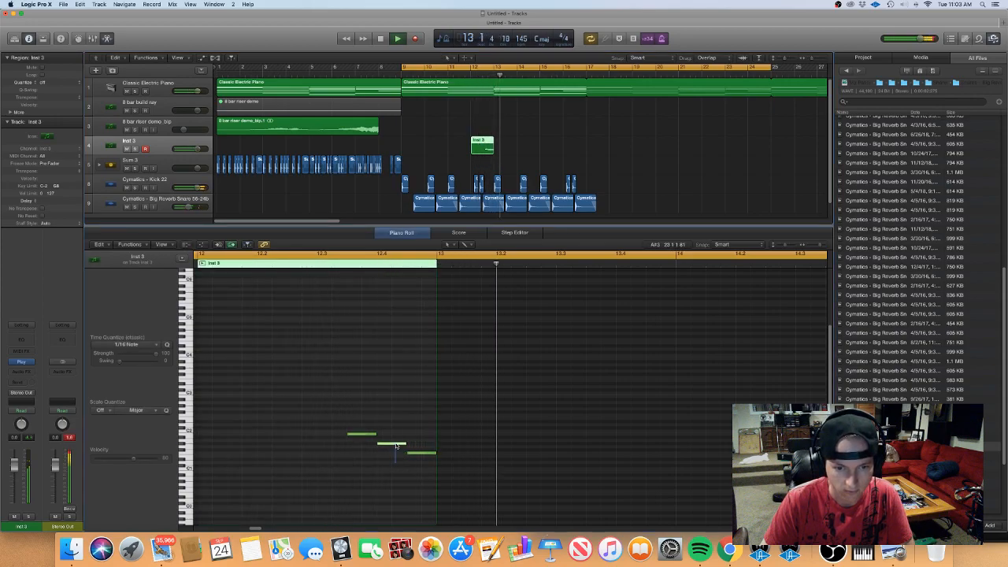
drag(316, 475, 353, 432)
click(303, 465)
click(421, 453)
click(143, 460)
click(264, 442)
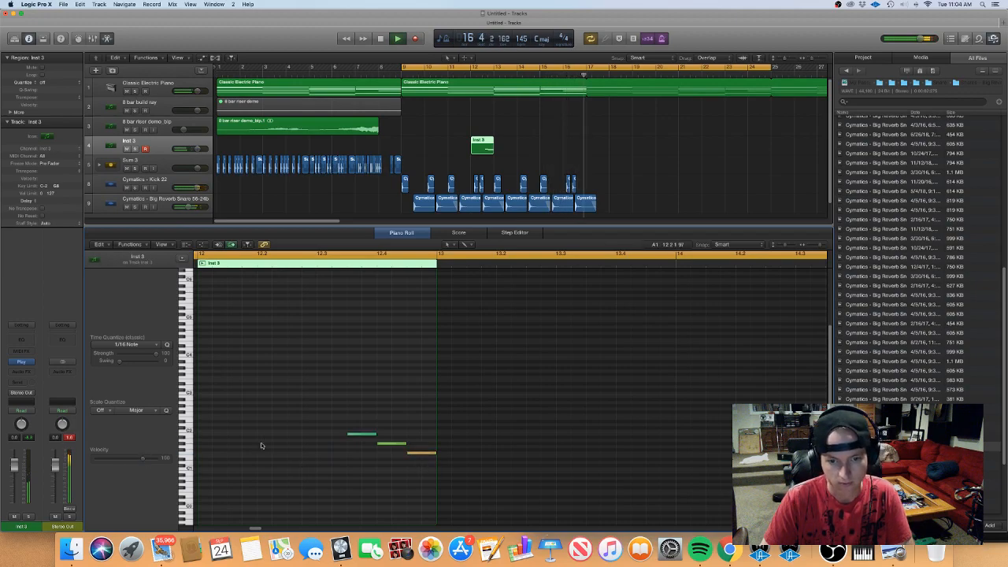
Replay the bar 12 fill and shift all three of its notes slightly later
click(452, 74)
key(a)
key(a)
scroll(486, 475, up, 2)
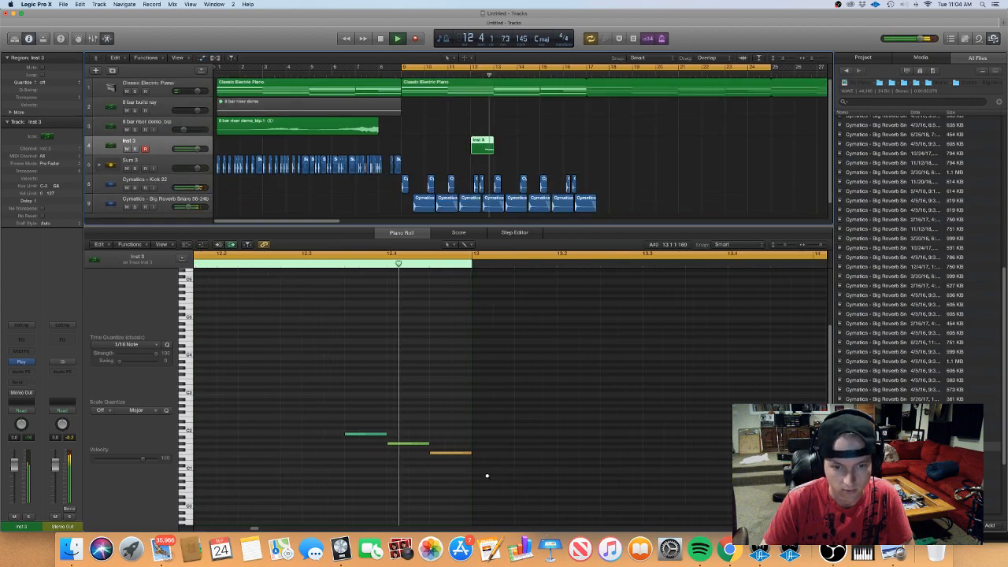
key(space)
drag(466, 483, 350, 435)
key(space)
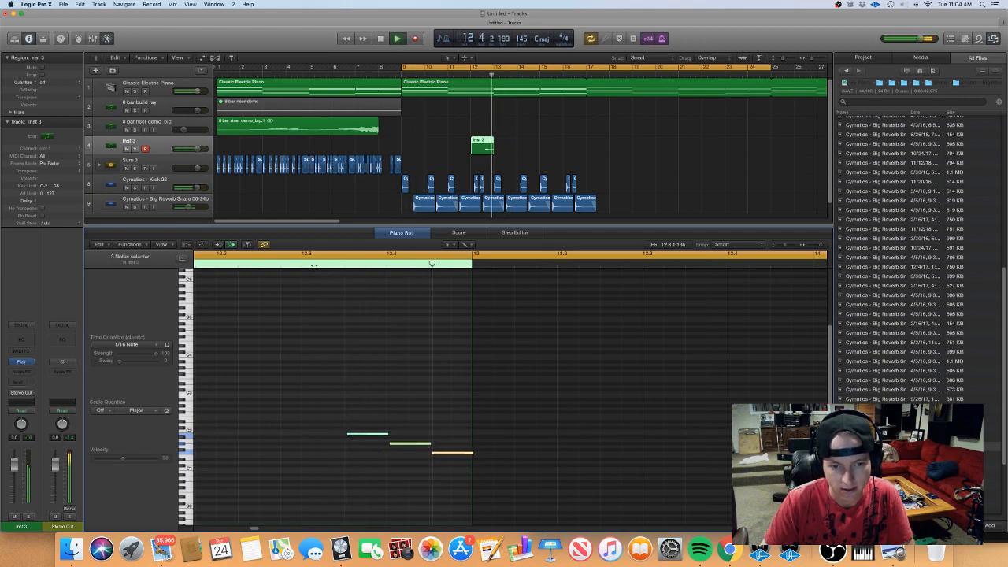
key(space)
click(553, 148)
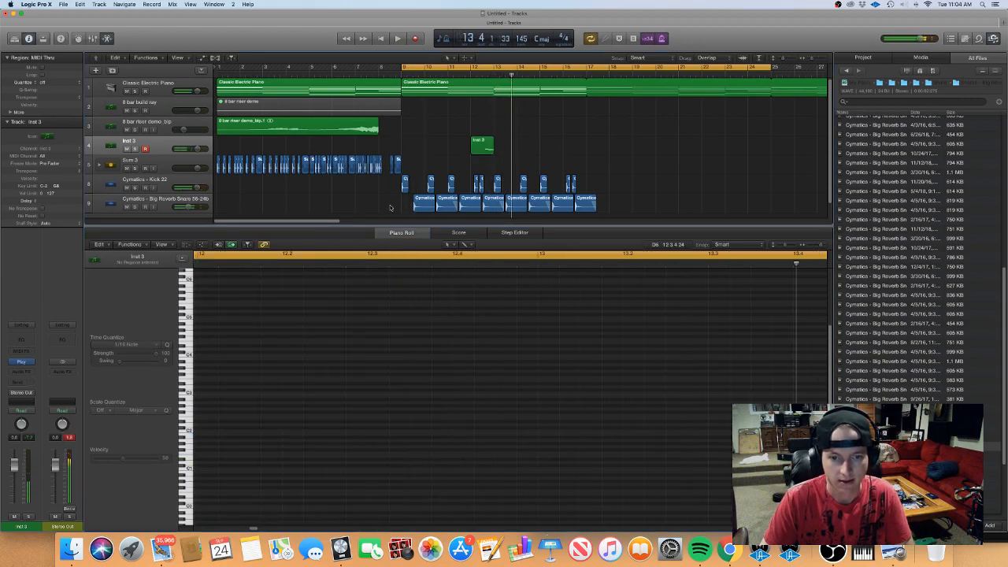
Copy the bar 12 fill region to bar 16 on the Inst 3 track and start playback
click(178, 140)
click(542, 163)
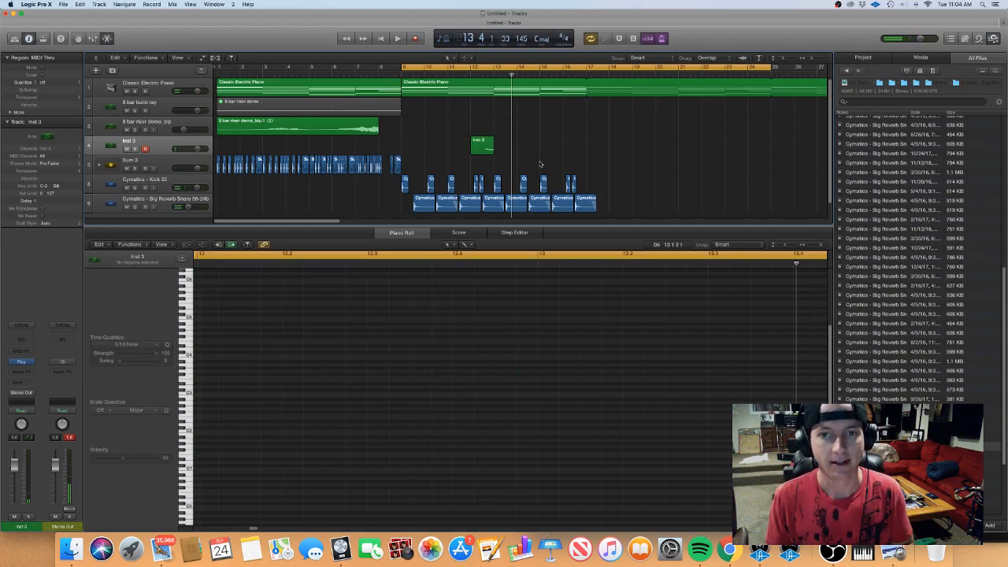
drag(477, 141, 572, 147)
click(642, 145)
key(space)
Realign the bar 16 fill's notes to the grid and add a G#1 eighth note at 16 3 1
click(570, 148)
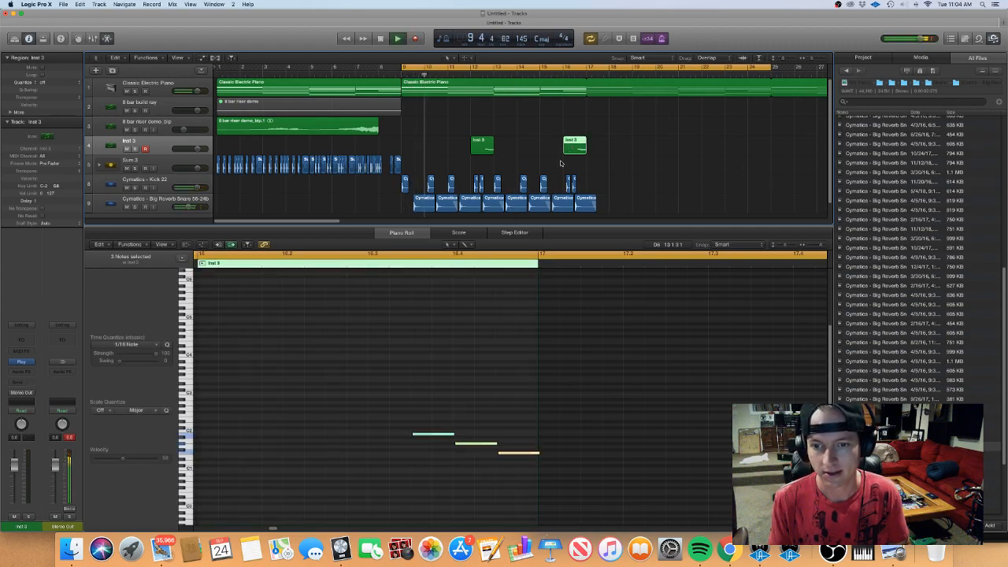
drag(456, 434, 453, 436)
click(380, 450)
super+click(378, 432)
drag(377, 431, 378, 445)
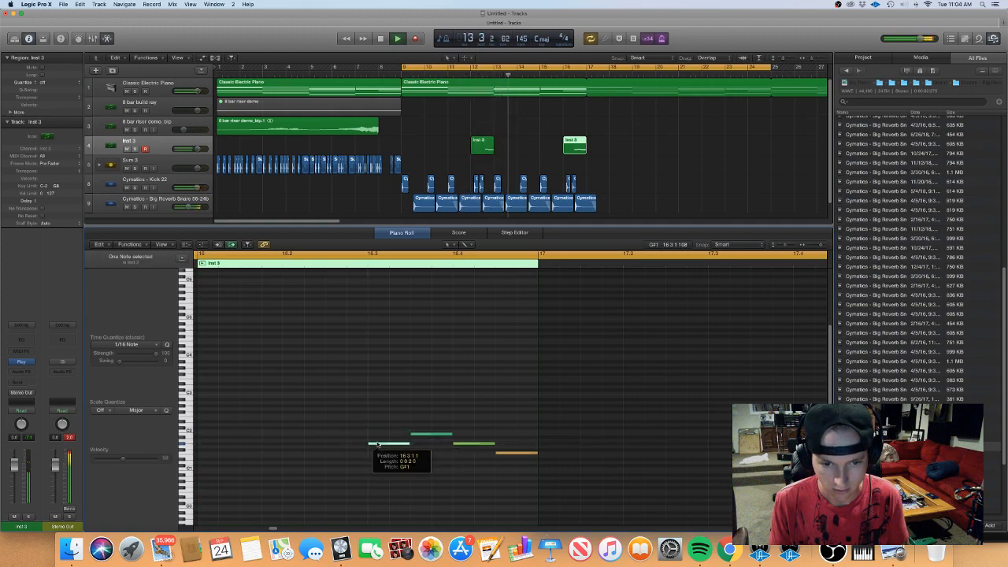
Rework the middle of the bar 16 fill into three descending sixteenth notes before the last note and play it back
drag(411, 437, 432, 436)
mouse_move(494, 443)
mouse_down()
mouse_move(473, 442)
mouse_move(478, 456)
mouse_move(485, 449)
mouse_up()
super+click(475, 456)
key(space)
key(space)
click(368, 263)
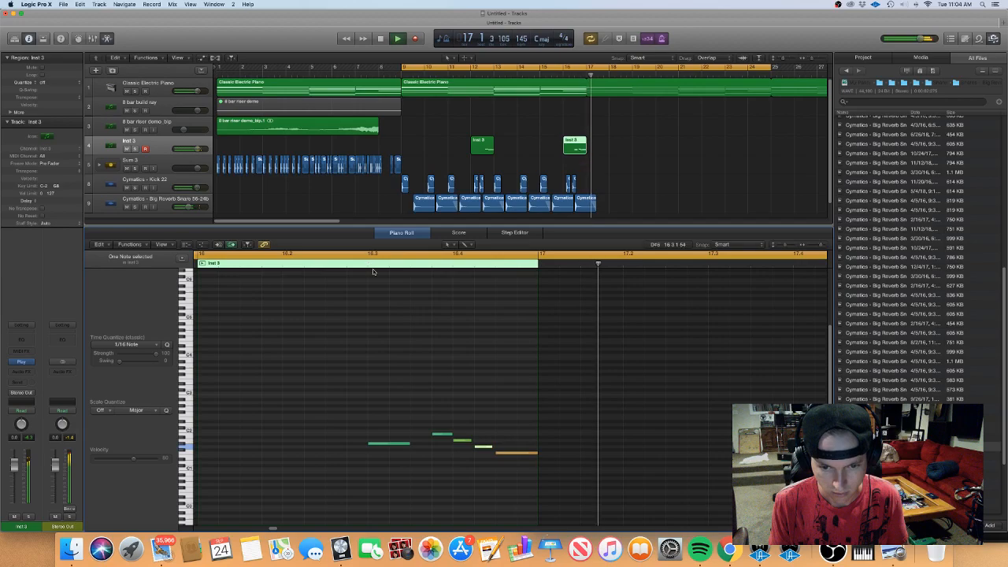
click(311, 262)
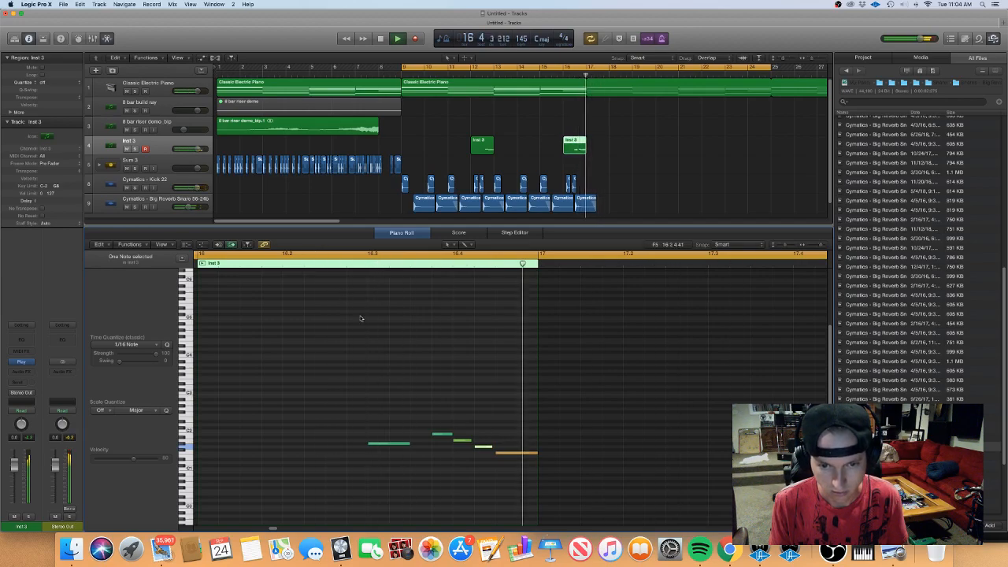
Delete the middle of the three sixteenth notes in the bar 16 fill and play the fill again
key(space)
click(463, 440)
scroll(464, 441, left, 2)
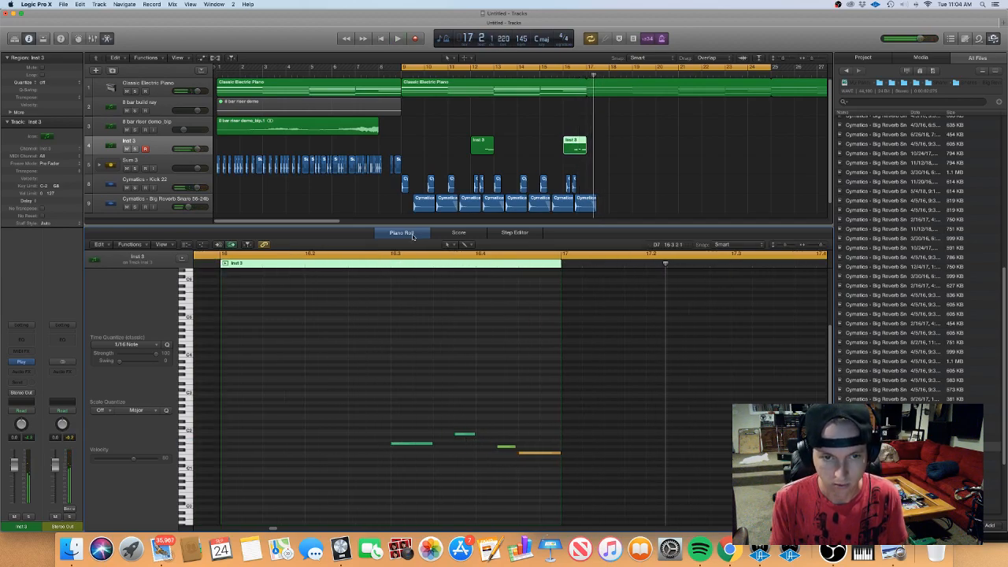
click(383, 266)
key(space)
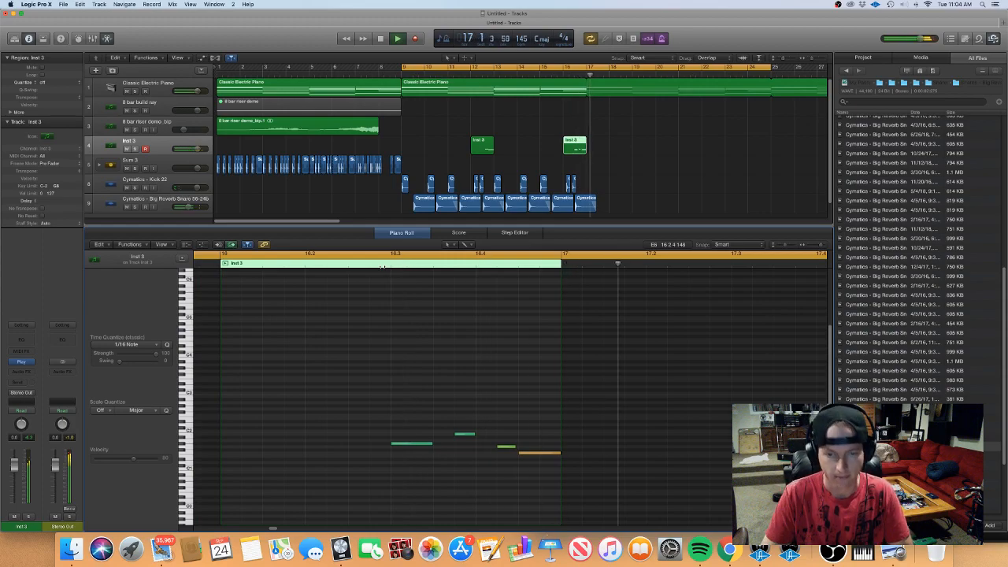
Copy all the fill, kick and snare regions of bars 9 to 16 so they repeat from bar 17
click(402, 75)
scroll(497, 157, down, 5)
key(space)
drag(461, 215, 323, 130)
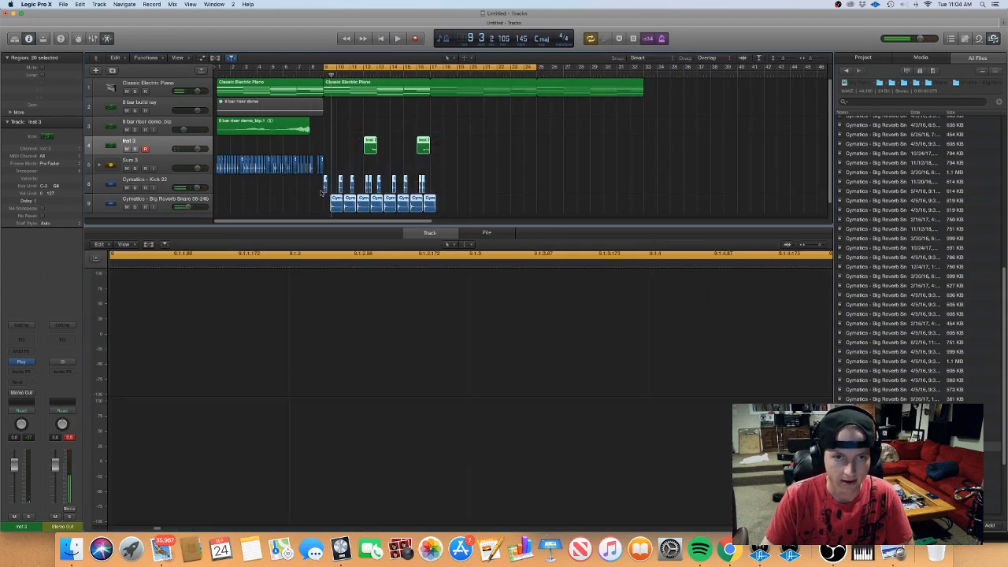
drag(325, 189, 431, 188)
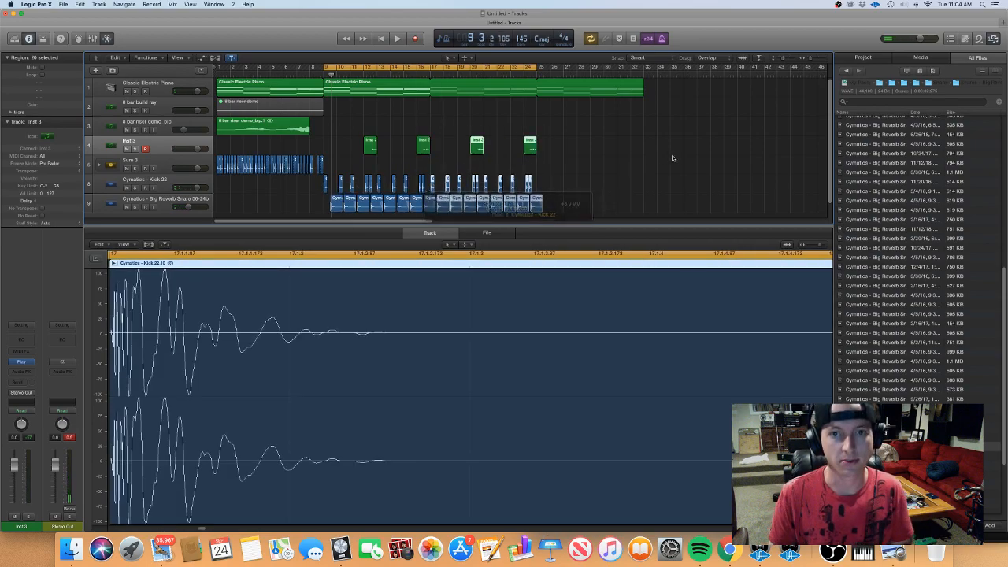
click(671, 158)
Go back up to the folder listing all sample packs and widen its name column
click(847, 71)
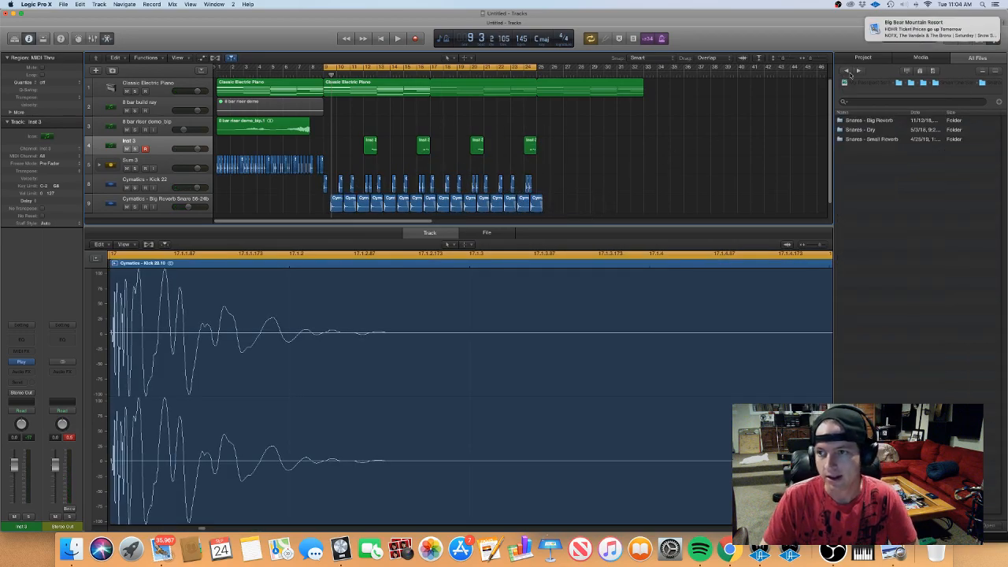
click(848, 72)
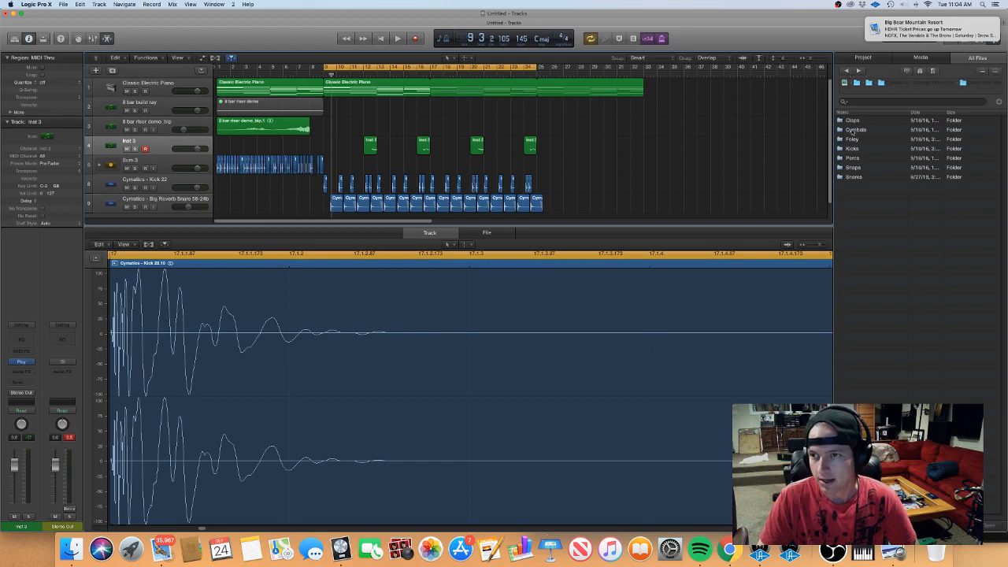
click(847, 71)
click(847, 71)
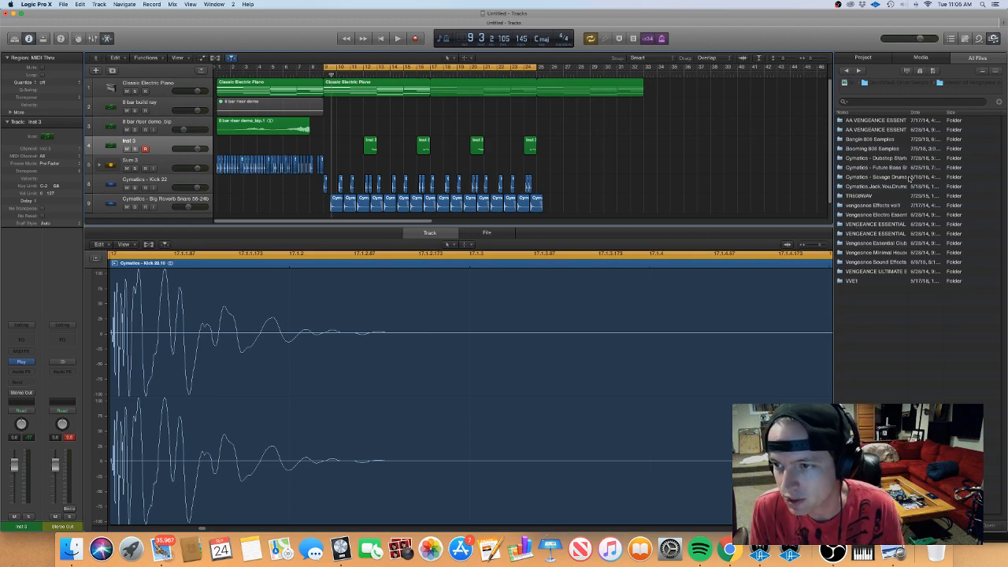
drag(908, 112, 938, 112)
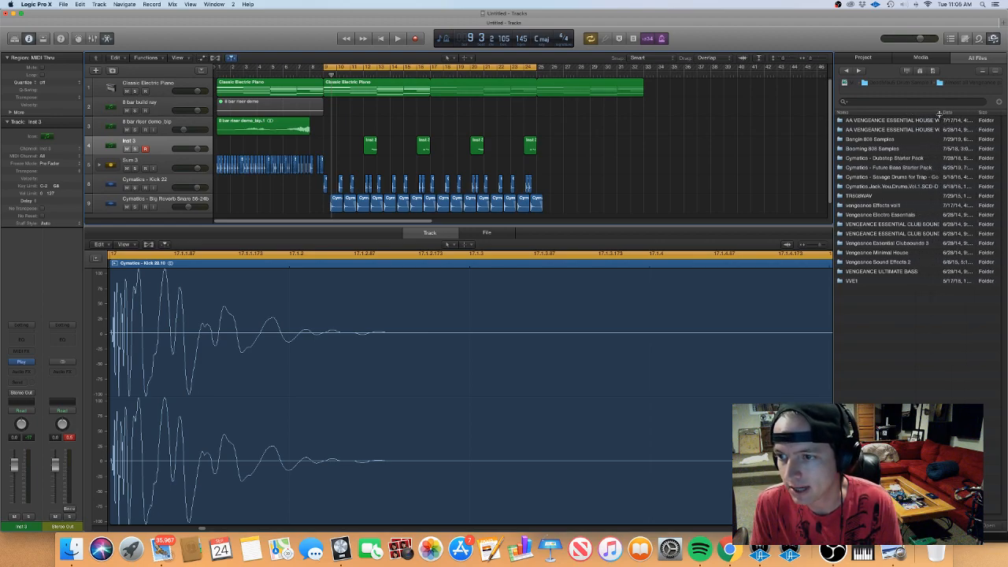
Browse to the open hi-hats folder in the Cymatics Future Bass Starter Pack's cymbals
double_click(891, 168)
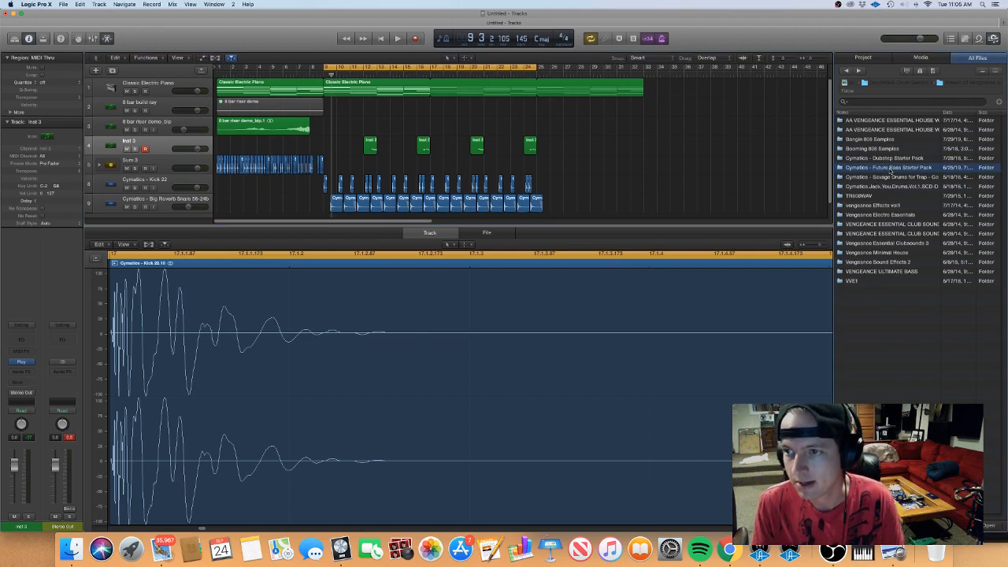
double_click(874, 130)
double_click(867, 131)
double_click(869, 138)
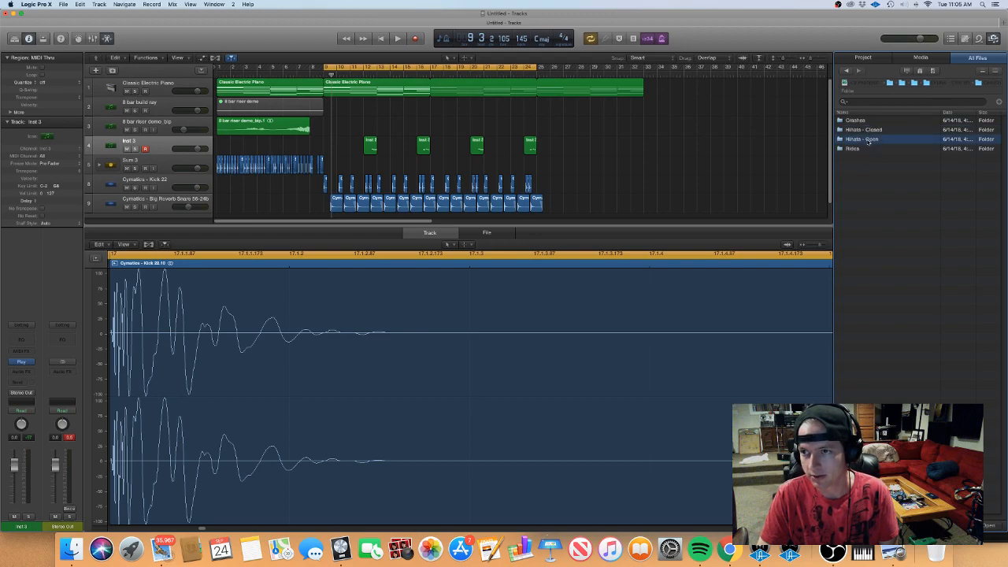
Audition the open hi-hat samples, comparing Open Hat 2, Open Hat 5 and the Heater and Titan hats
click(910, 149)
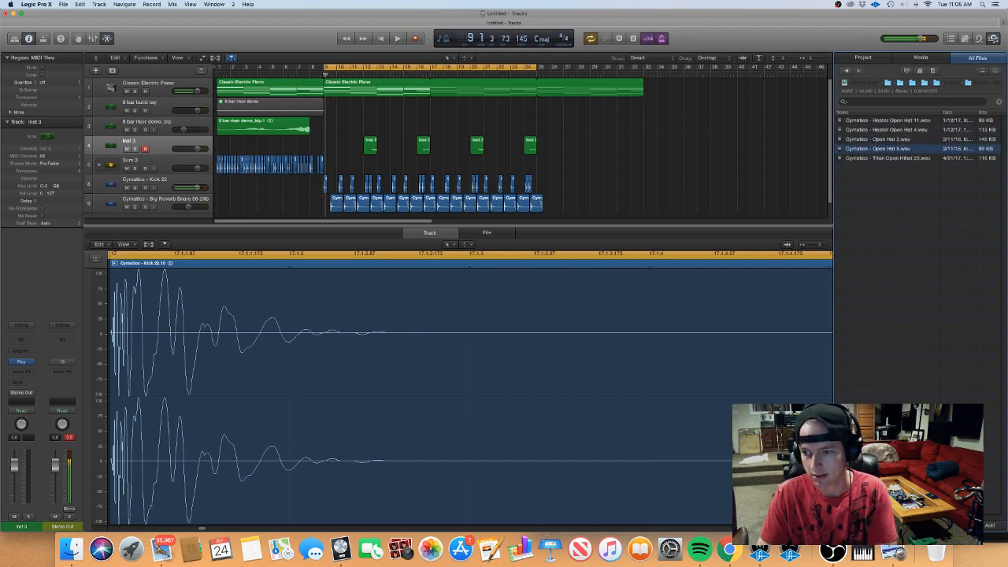
key(Up)
key(Up)
key(Up)
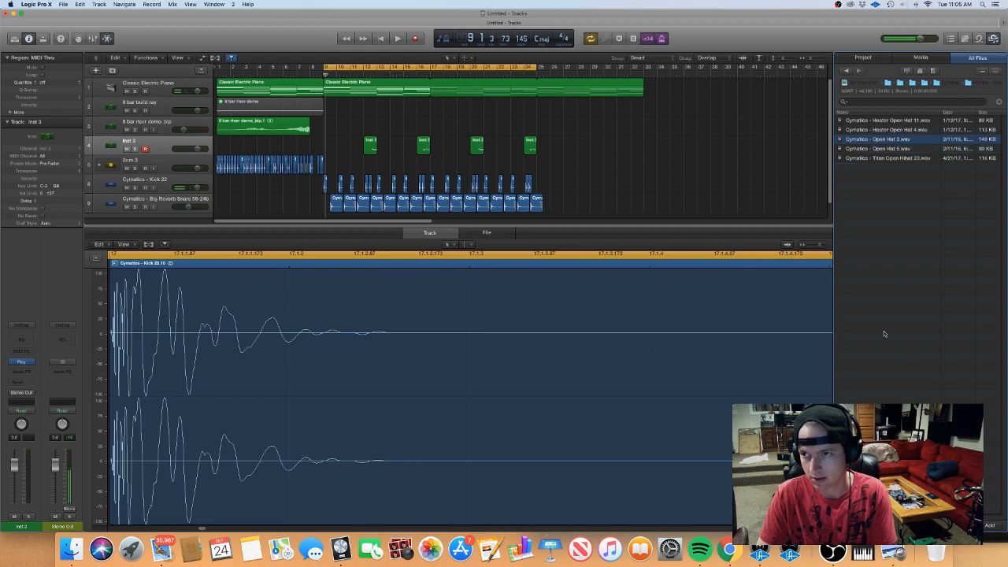
key(Down)
key(Down)
key(Down)
key(Down)
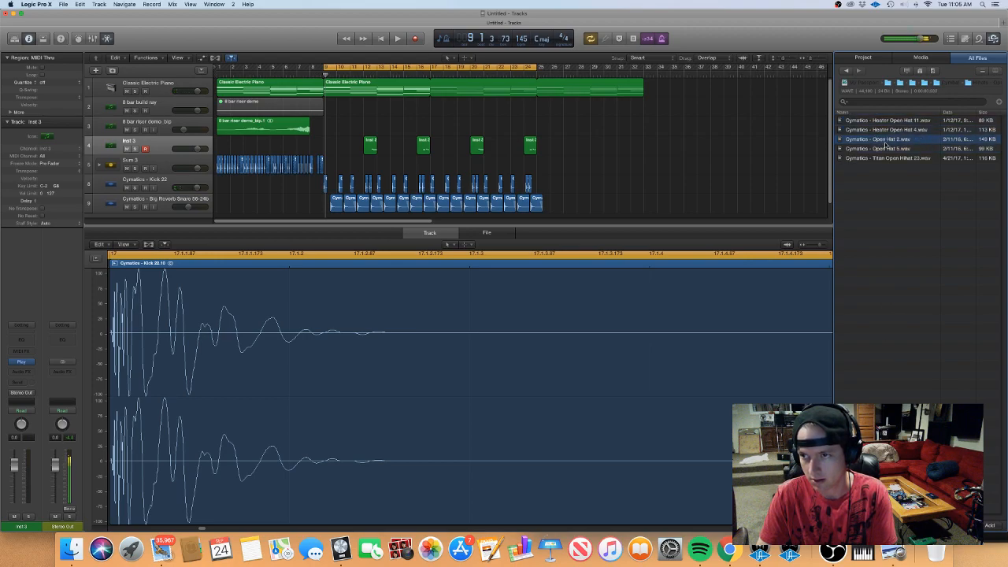
key(Up)
key(Down)
key(Up)
click(883, 143)
key(Up)
Go back to the cymbals folder and open its closed hi-hats folder
click(846, 70)
click(863, 128)
click(881, 208)
double_click(870, 131)
click(870, 132)
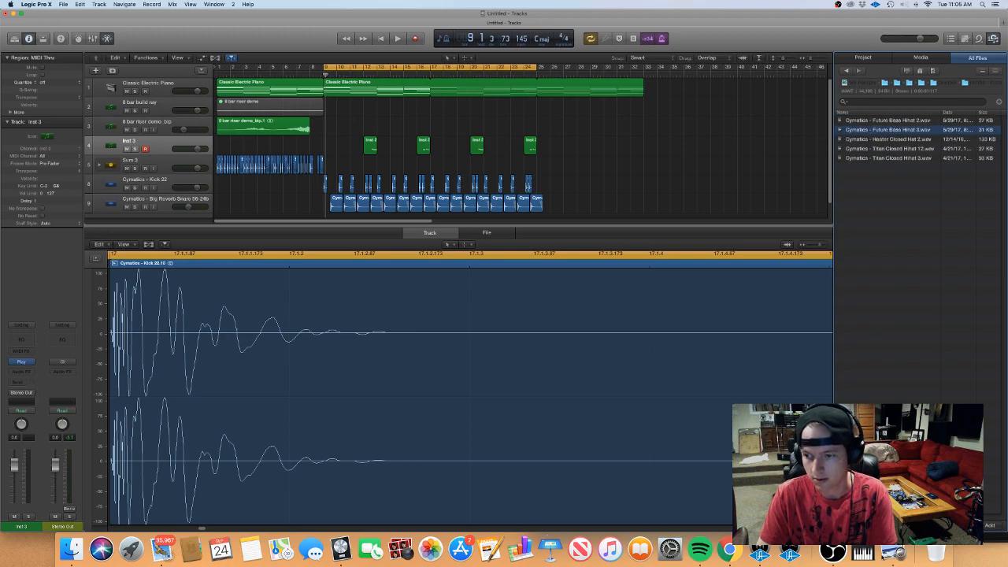
Audition the closed hi-hat samples, comparing the Future Bass, Heater and Titan hats
key(Down)
key(Down)
key(Down)
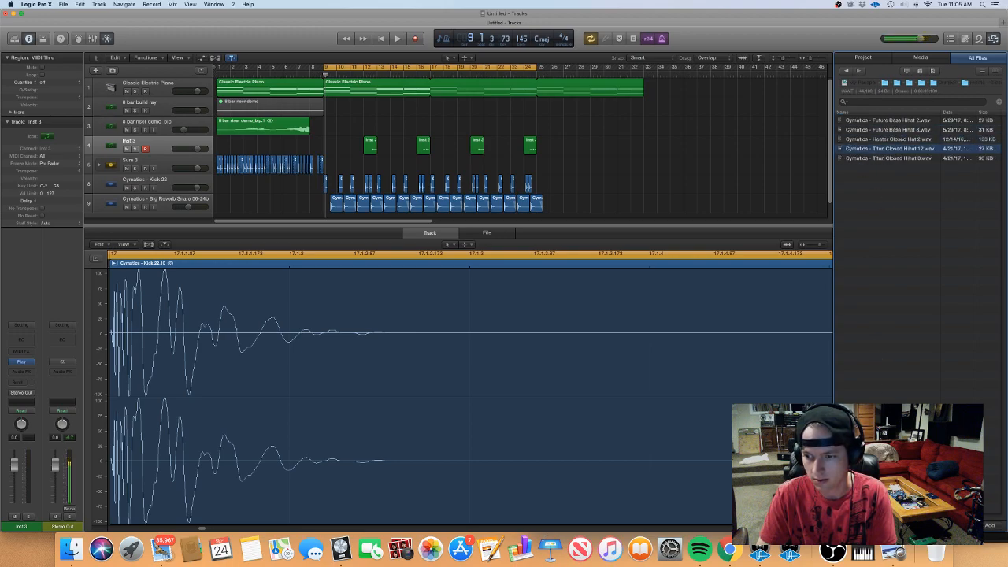
key(Up)
key(Up)
key(Down)
key(Up)
key(Up)
key(Up)
key(Down)
key(Down)
key(Down)
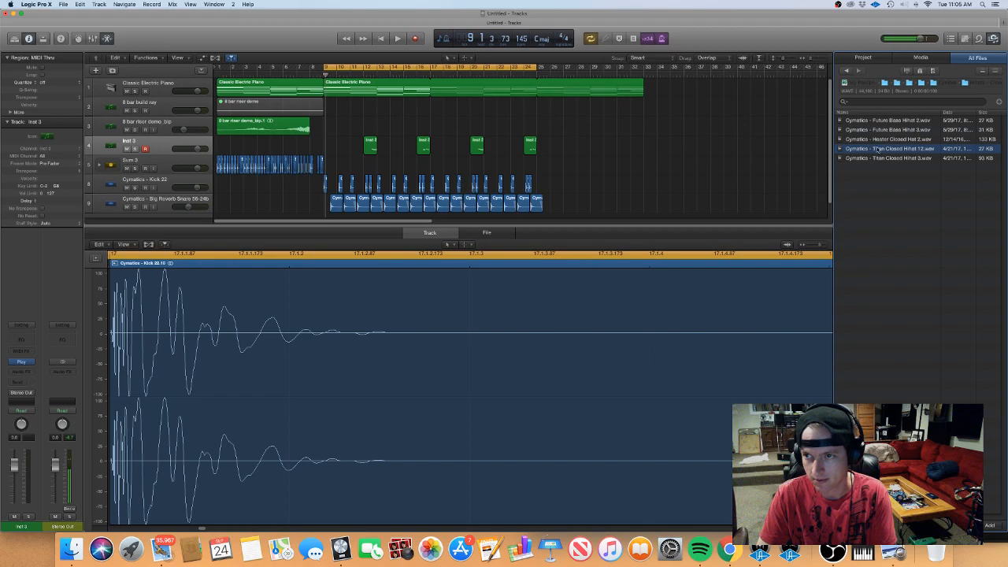
Add the Titan Closed Hihat 12 sample on a new track at bar 9 and repeat it as eighth notes over two bars
click(846, 70)
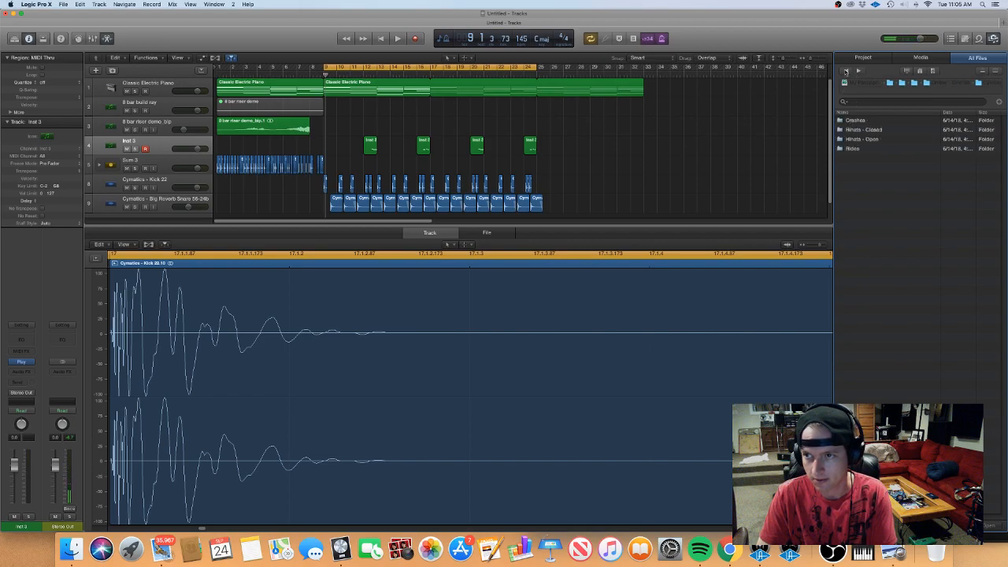
click(858, 71)
click(878, 150)
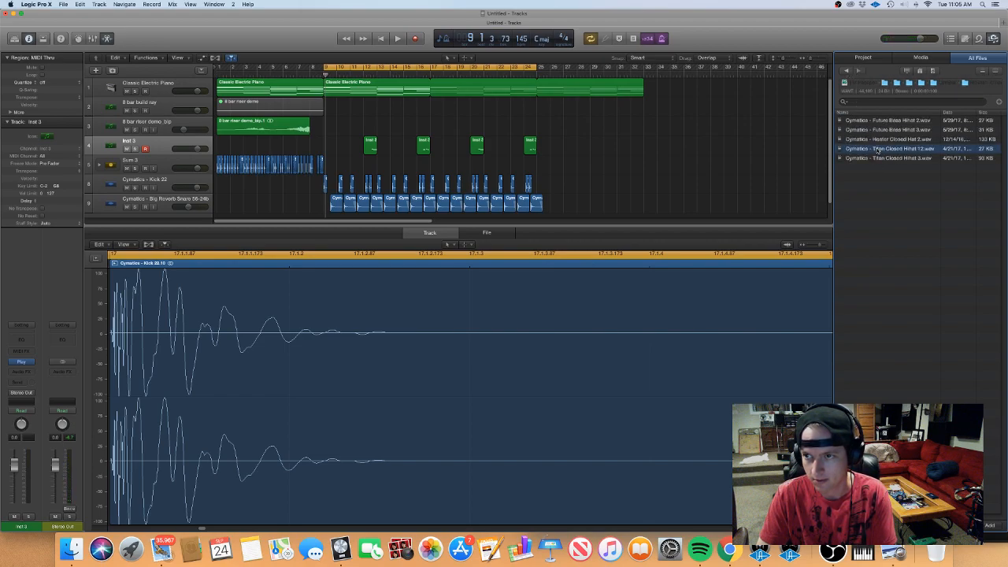
drag(890, 150, 331, 207)
scroll(325, 207, up, 5)
key(super+Right)
key(super+Right)
key(super+Right)
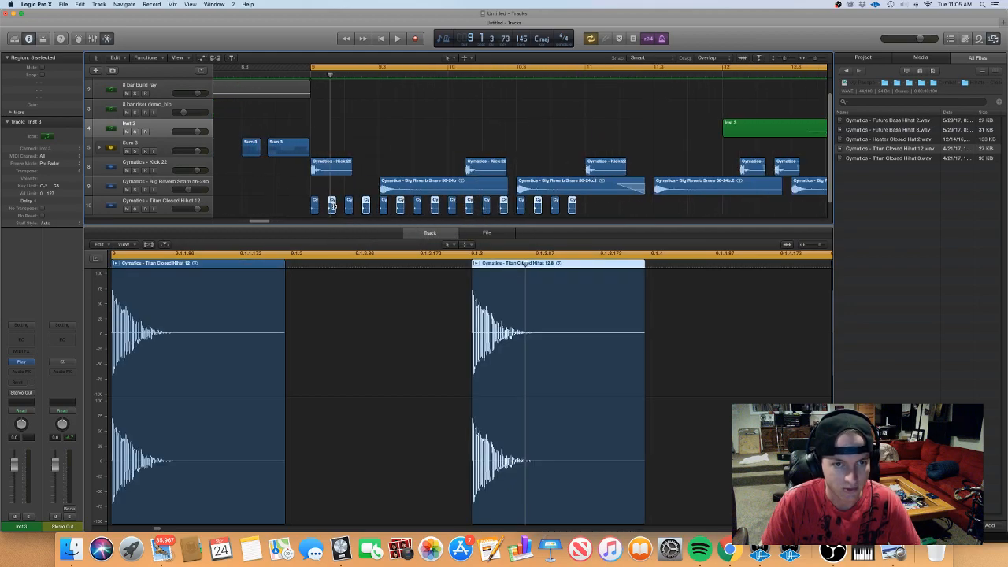
Shift every second hi-hat hit slightly later than its off-beat and play back the groove
drag(331, 206, 337, 208)
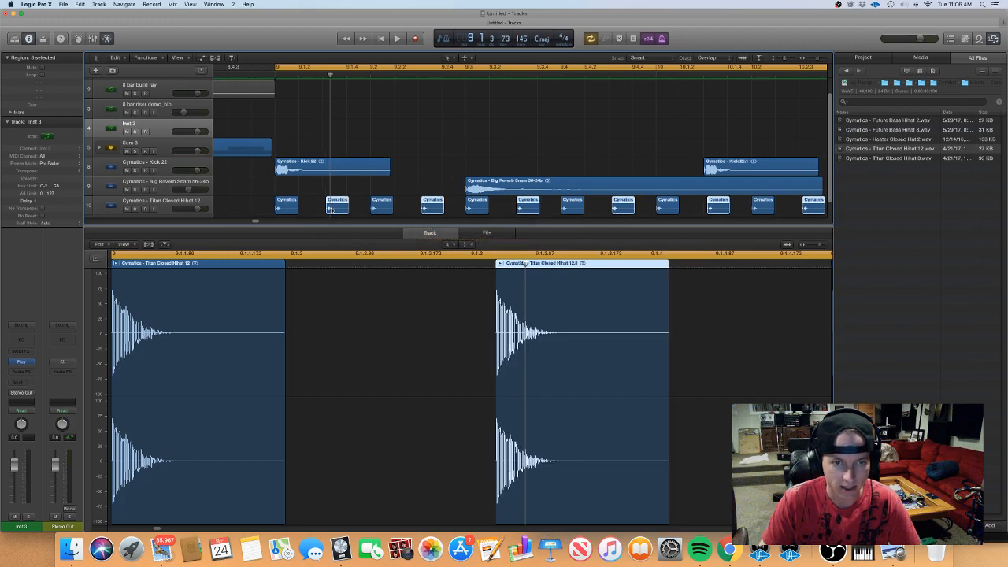
scroll(330, 210, up, 5)
drag(333, 208, 318, 206)
scroll(330, 209, down, 2)
scroll(330, 209, up, 6)
scroll(318, 206, down, 6)
key(space)
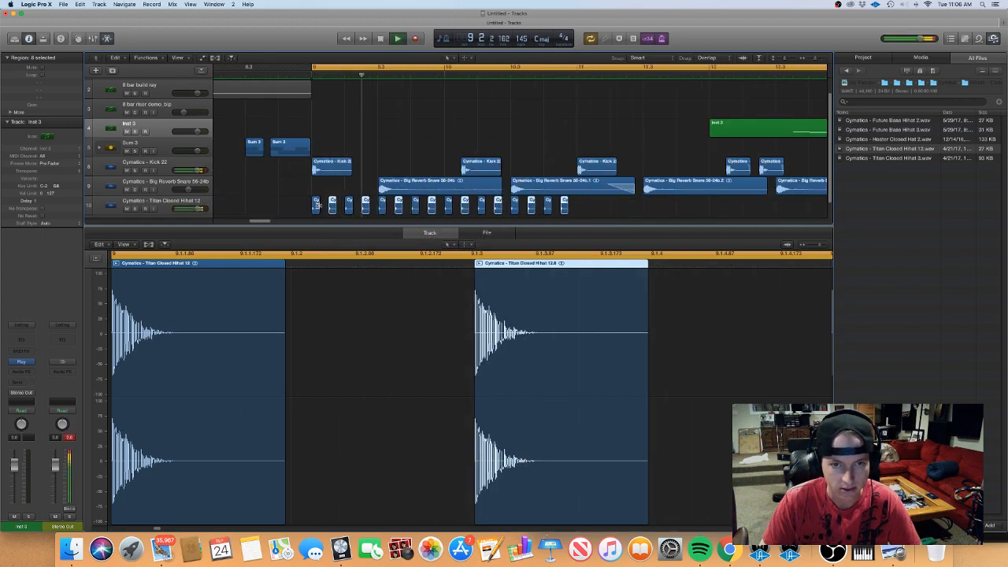
scroll(319, 206, down, 2)
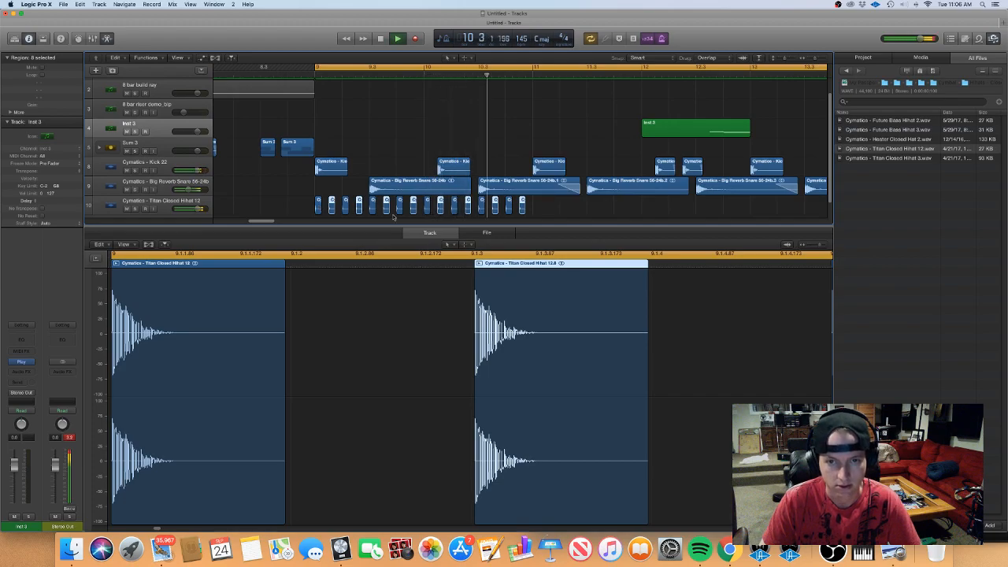
Stop playback and copy the two-bar hi-hat pattern repeatedly so it fills up to the end of bar 16
key(space)
drag(564, 203, 543, 198)
scroll(535, 205, down, 5)
scroll(825, 169, down, 3)
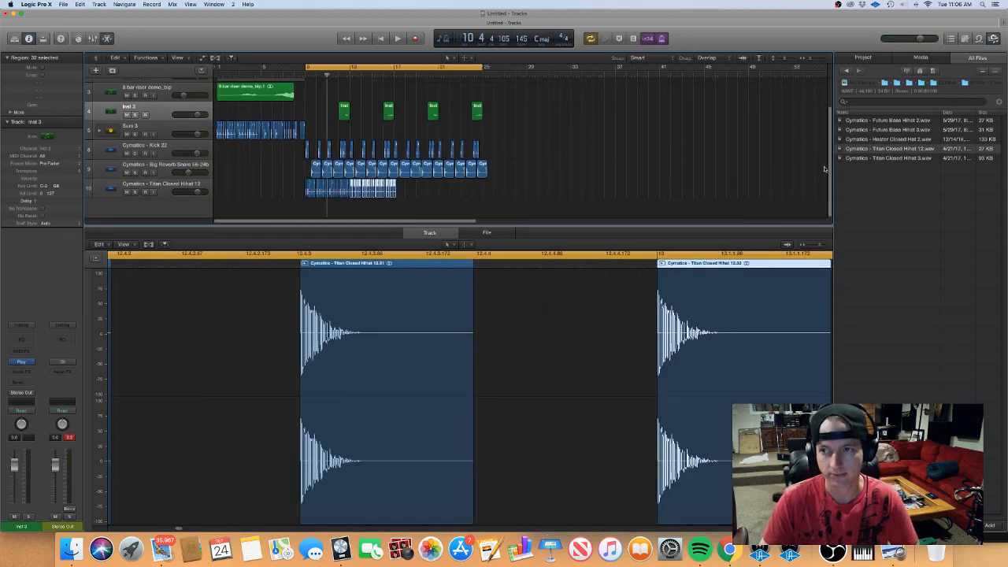
Shrink the track heights and copy all hi-hat regions of bars 9 to 16 so they repeat from bar 17
drag(785, 59, 780, 59)
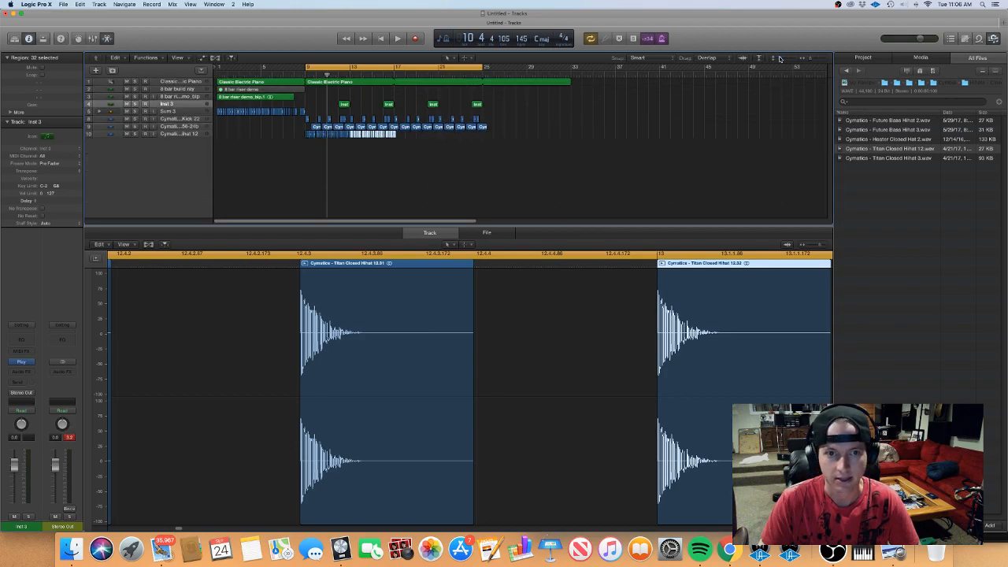
drag(407, 155, 326, 148)
click(307, 134)
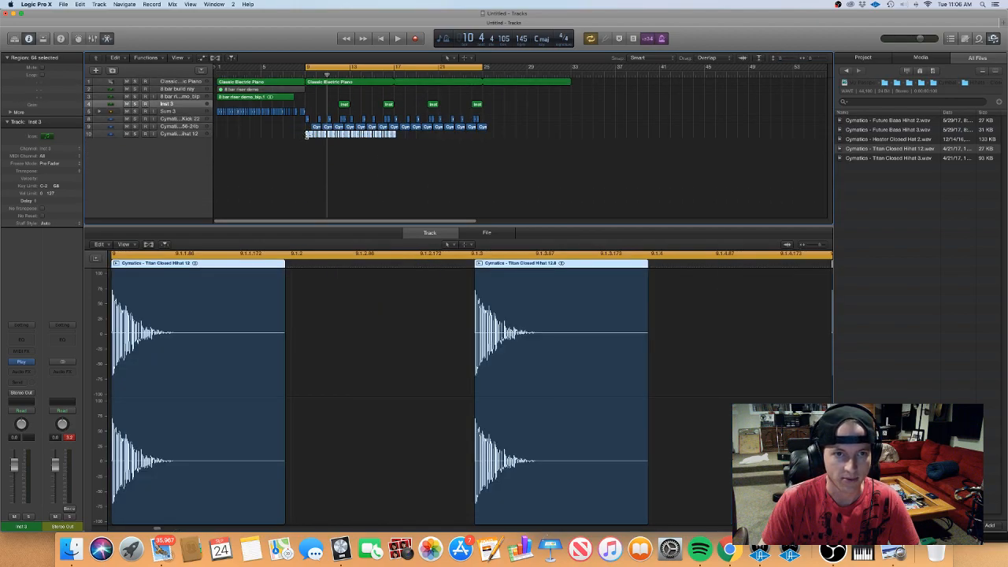
drag(307, 135, 396, 135)
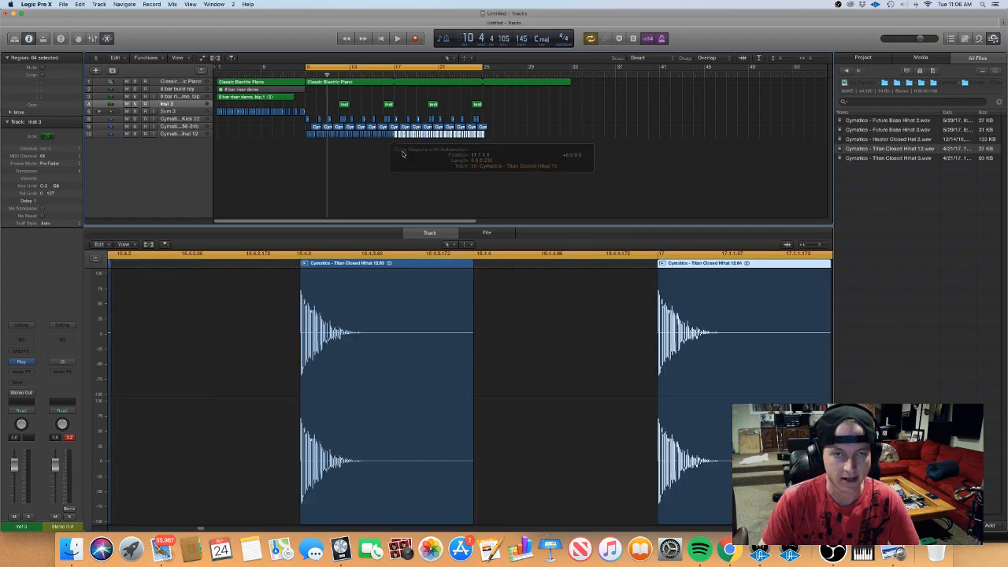
Play back the drums while enlarging the arrangement area and the track heights
key(space)
drag(776, 225, 777, 311)
drag(786, 60, 795, 62)
key(space)
Duplicate the 8 bar build ray track, copy the electric piano region starting at bar 9 onto it and open its Serum instrument
click(169, 112)
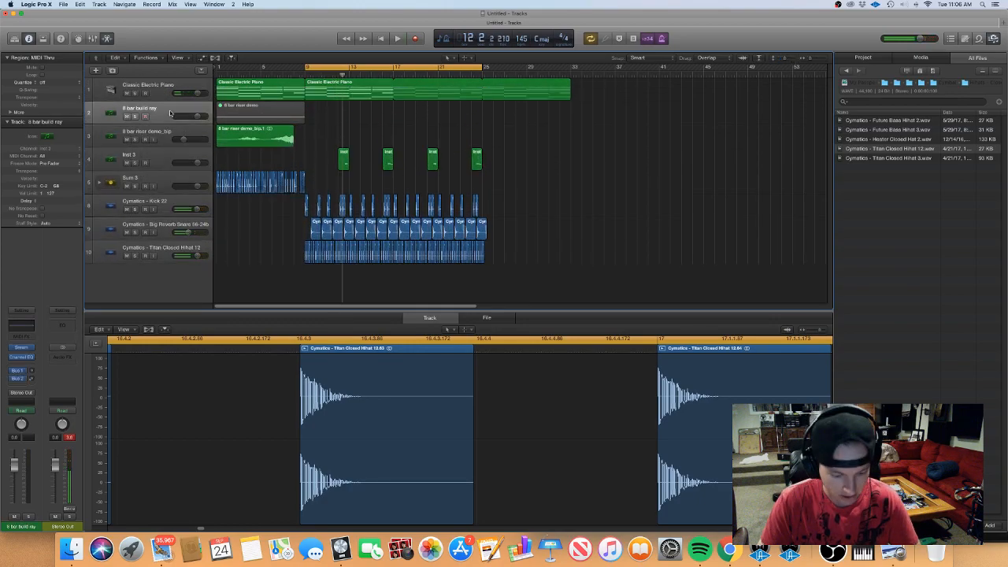
key(super+d)
drag(329, 87, 329, 134)
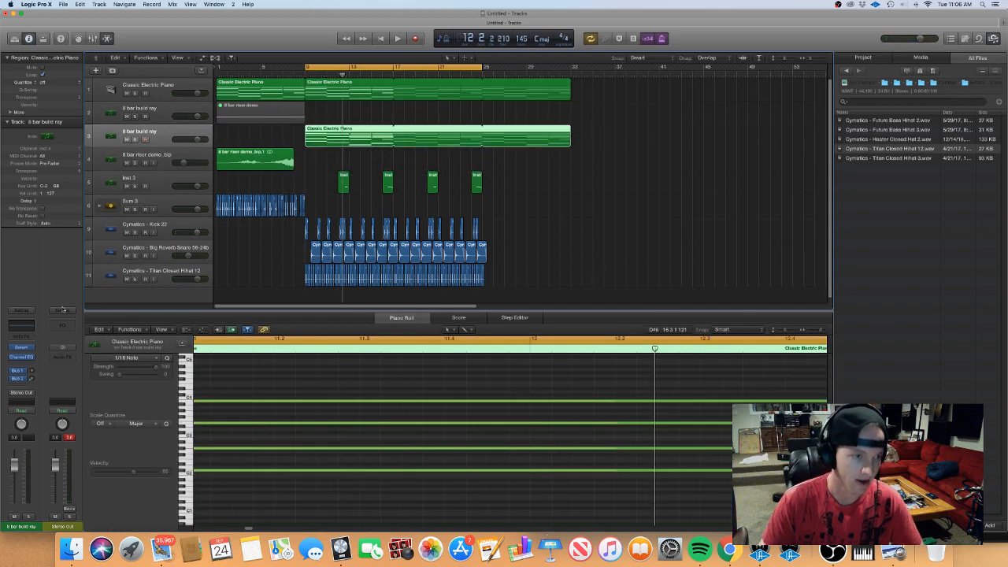
click(21, 348)
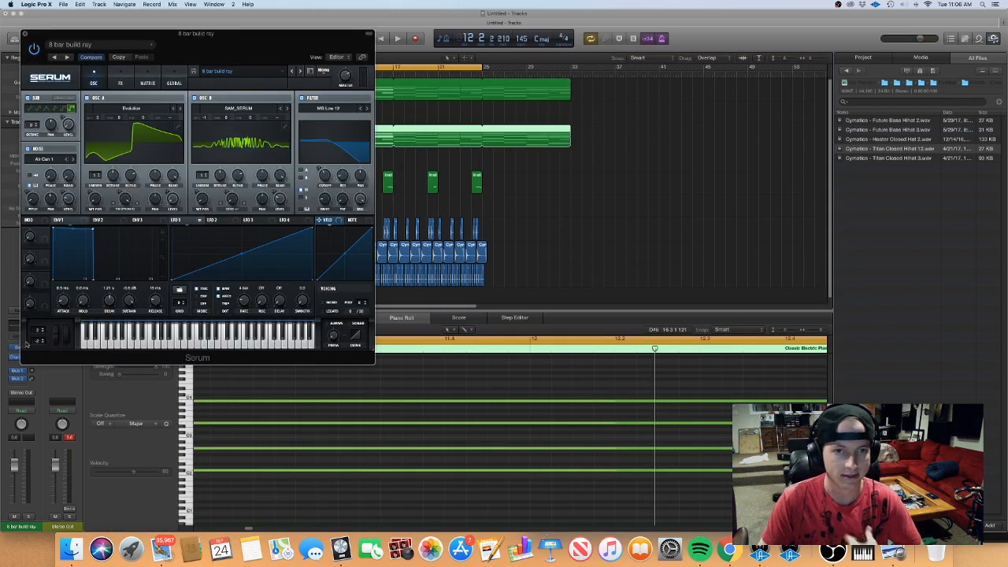
click(284, 70)
mouse_move(322, 151)
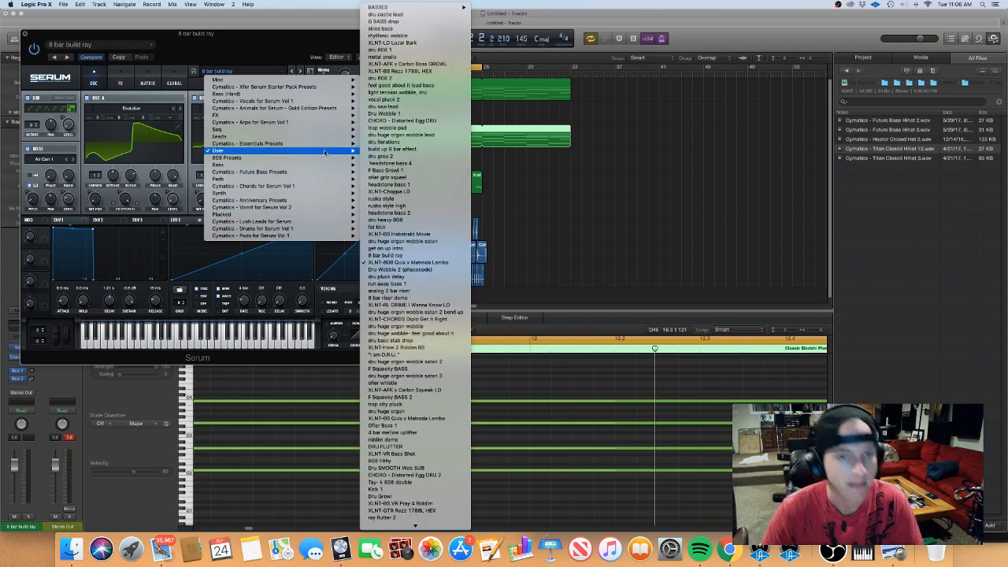
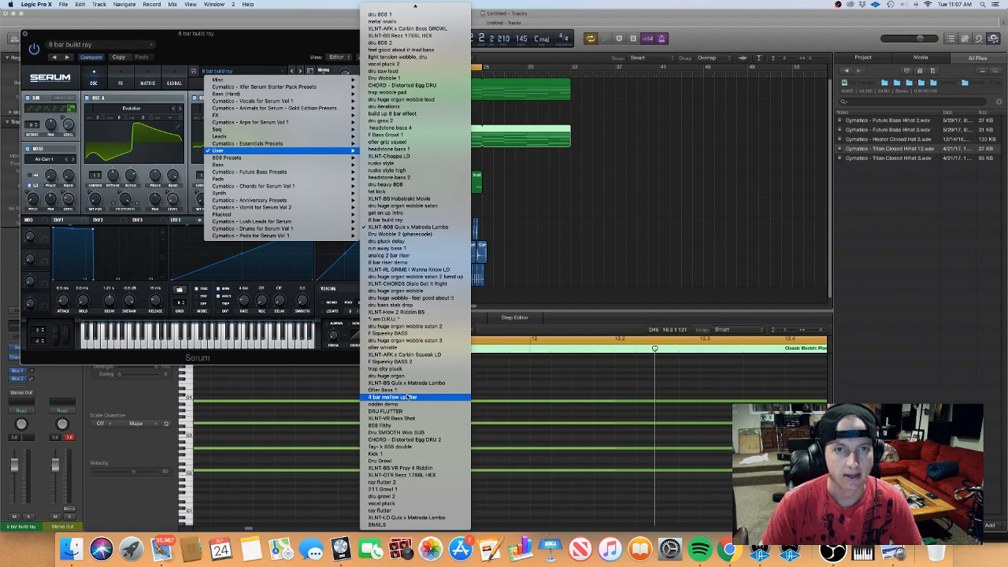
click(243, 55)
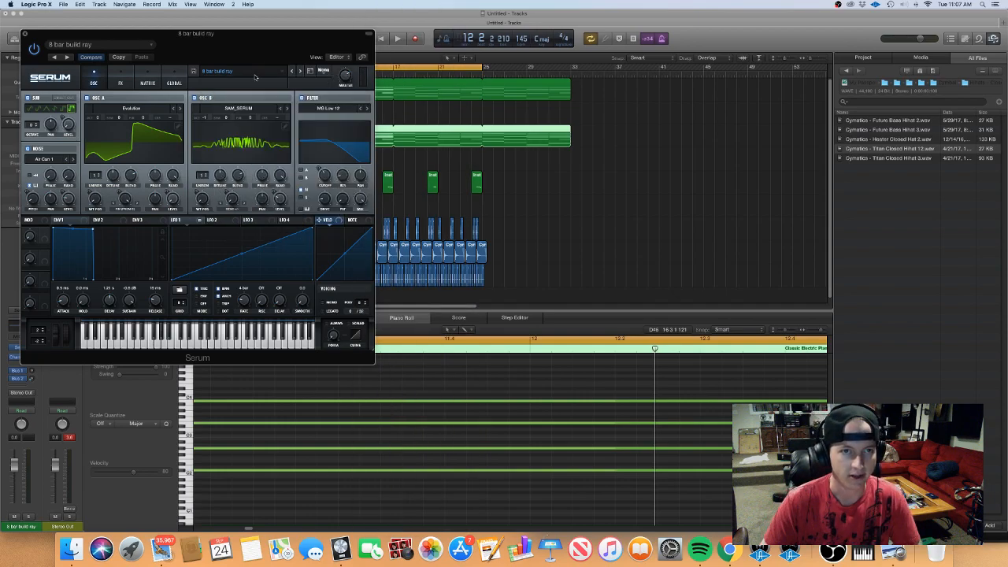
click(256, 75)
click(294, 47)
Reset Serum to its Init preset and mute the Classic Electric Piano track during playback
click(324, 71)
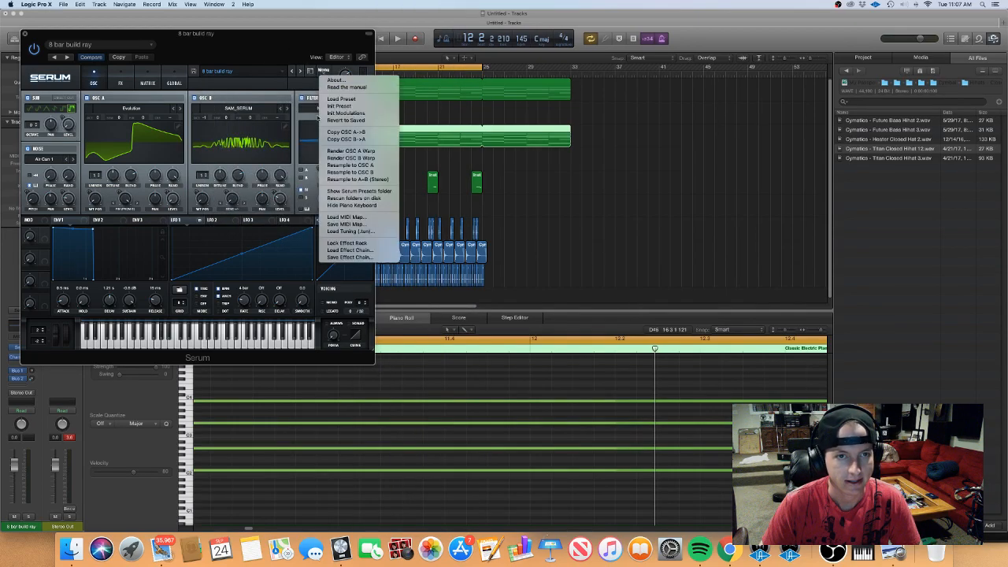
click(340, 105)
drag(249, 45, 632, 159)
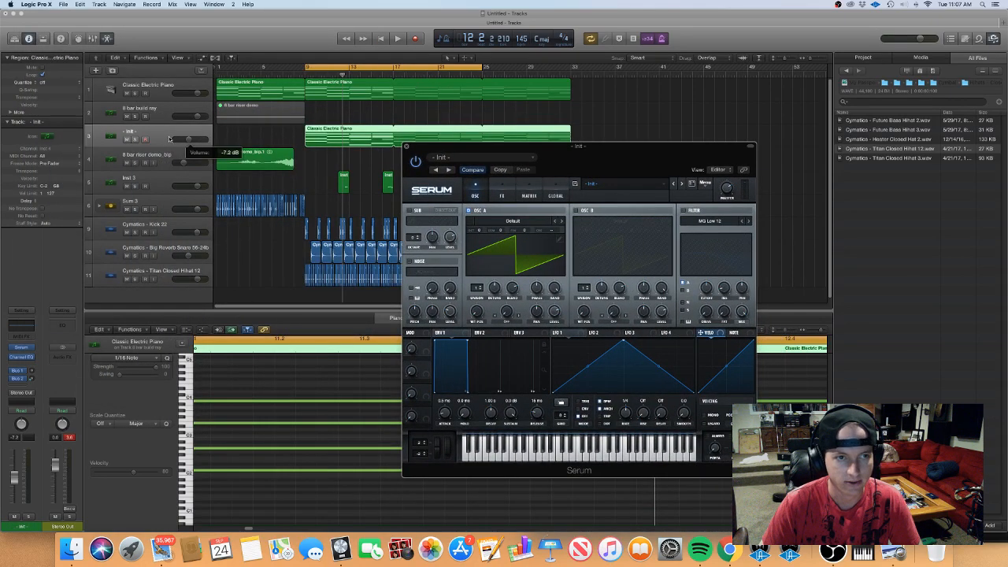
key(space)
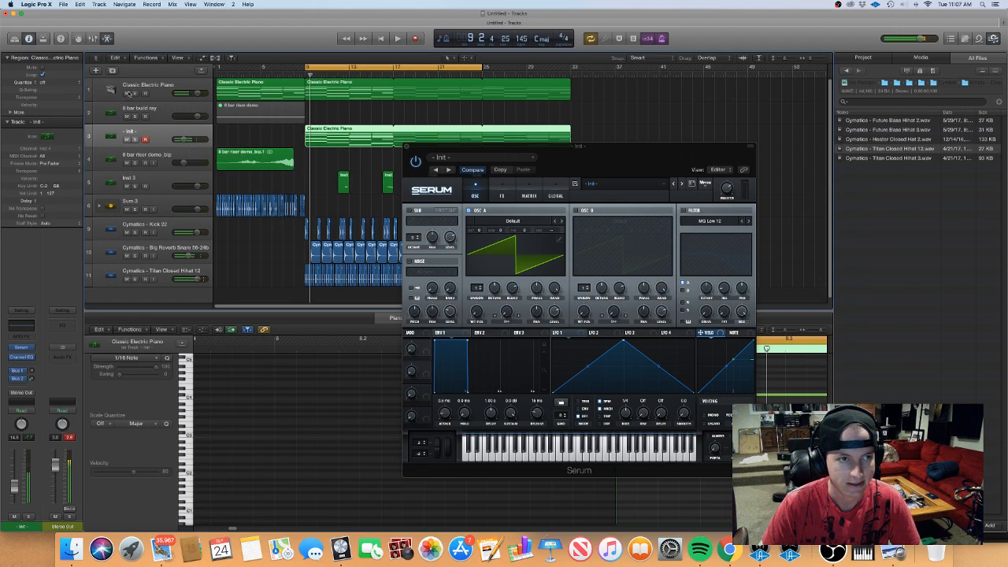
click(127, 93)
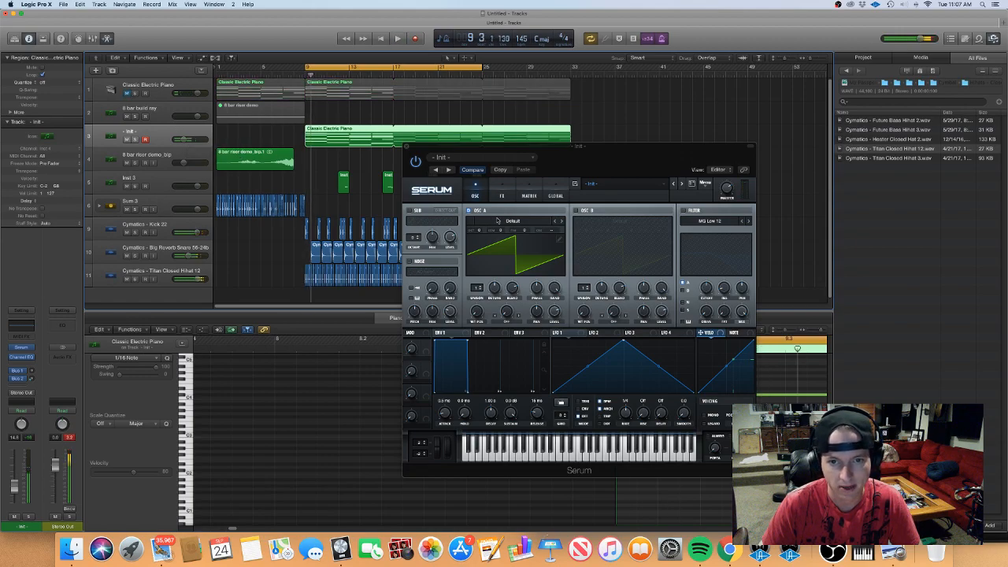
Load the Cymatics FM Table 3 wavetable into oscillator A and adjust its wavetable position
click(492, 220)
mouse_move(623, 328)
click(676, 357)
drag(477, 312, 478, 311)
Enable oscillator B with the Thin wavetable from the Xfer Serum Starter Pack Wavetables and adjust its octave
click(576, 210)
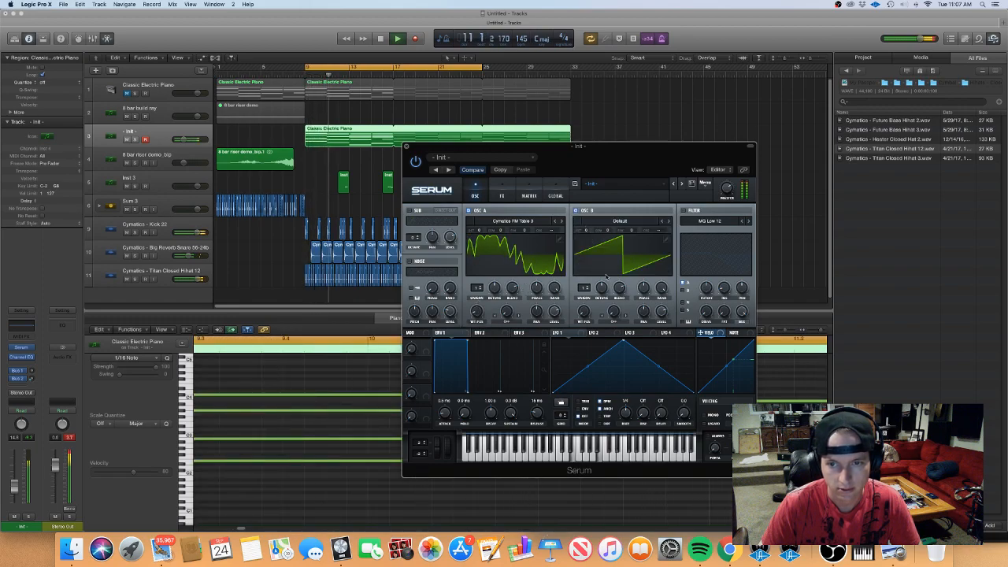
click(621, 220)
mouse_move(720, 343)
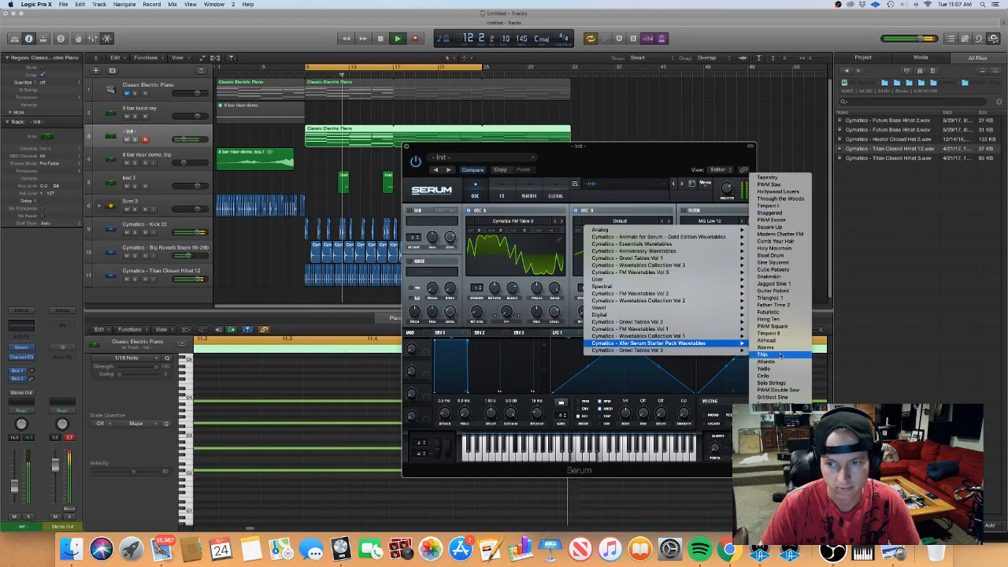
click(781, 355)
drag(584, 289, 585, 248)
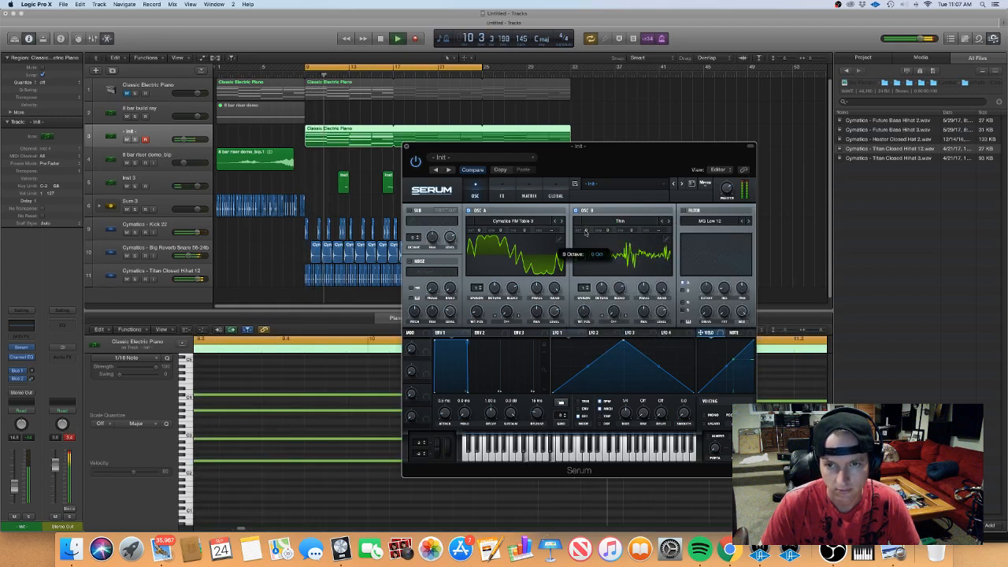
Switch oscillator B to the Cello wavetable and modulate its wavetable position with LFO 1 at a 1/2 rate
click(670, 222)
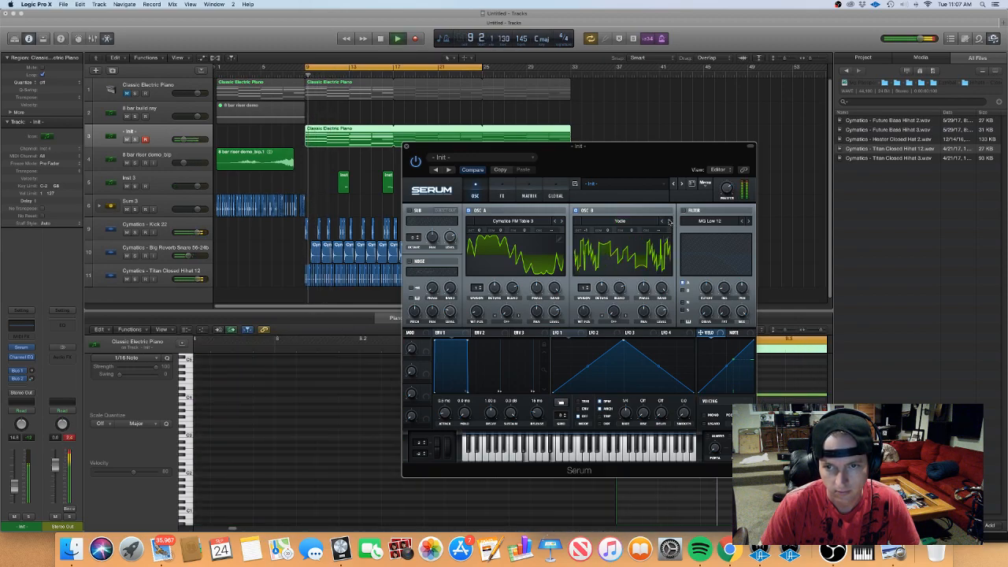
click(670, 221)
drag(584, 320, 583, 342)
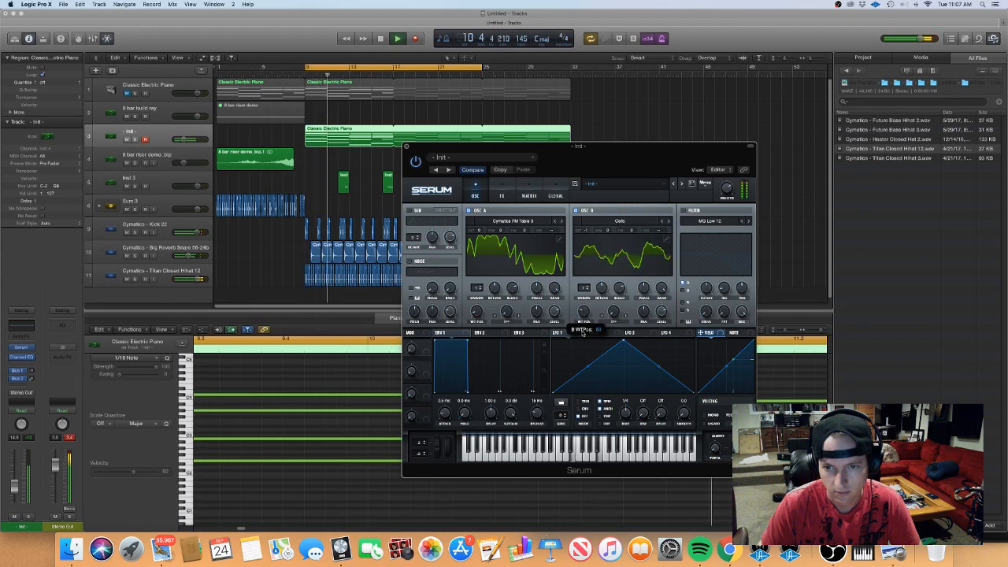
mouse_move(597, 333)
mouse_down()
mouse_move(579, 319)
mouse_move(611, 333)
mouse_move(562, 333)
mouse_move(583, 318)
mouse_up()
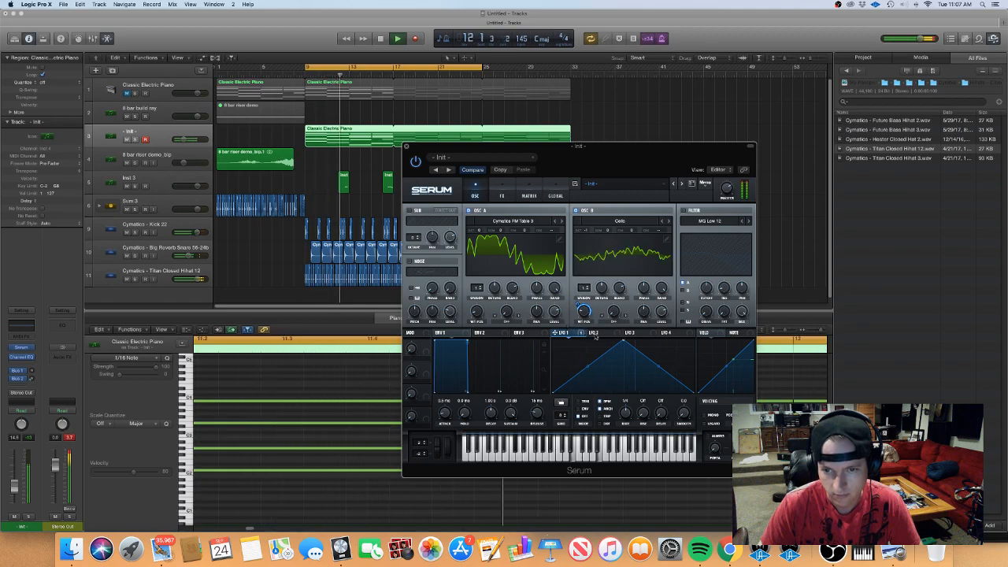
drag(626, 413, 626, 424)
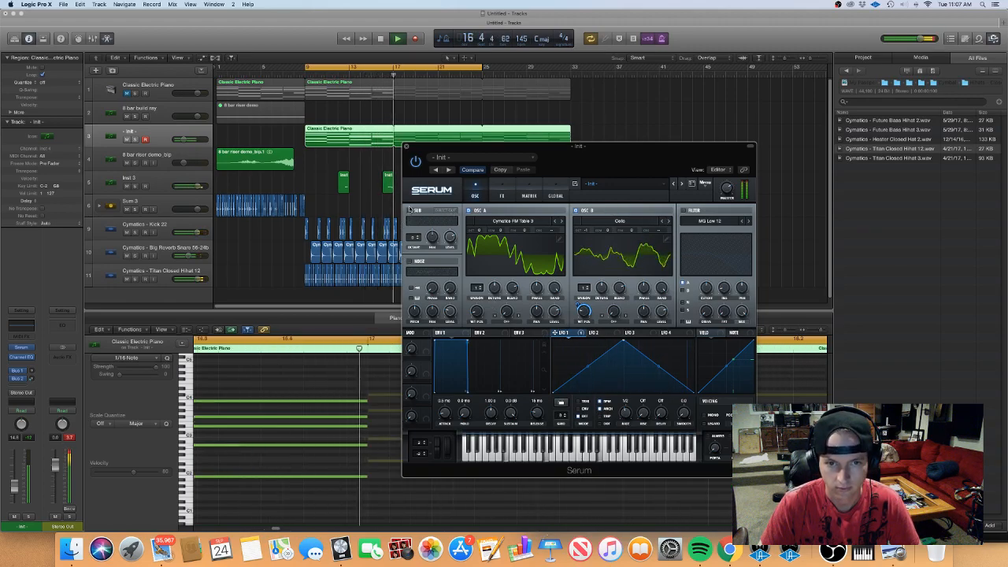
Enable the sub oscillator, curve the rise of LFO 2 and assign it to the levels of the sub and oscillators A and B
click(409, 211)
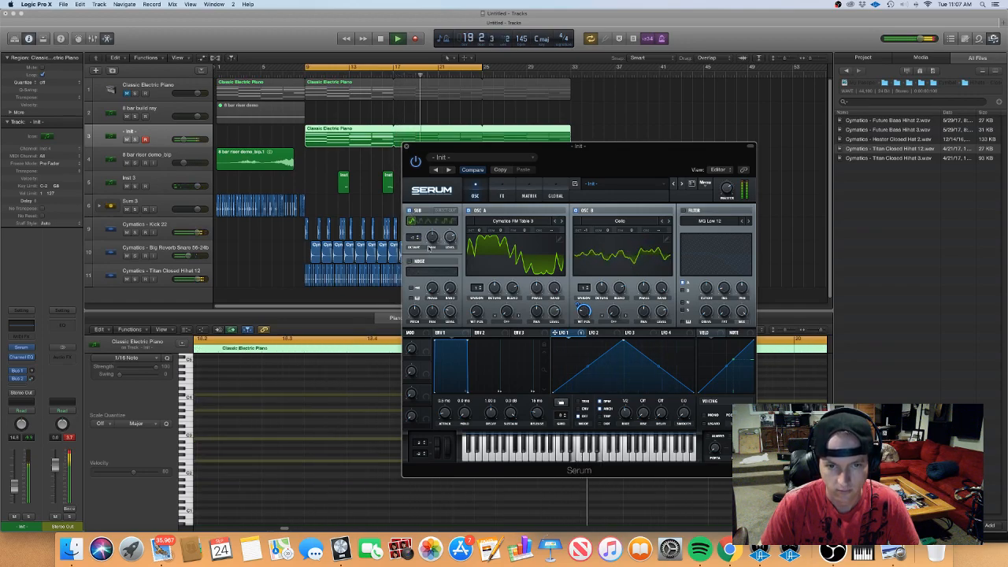
click(600, 333)
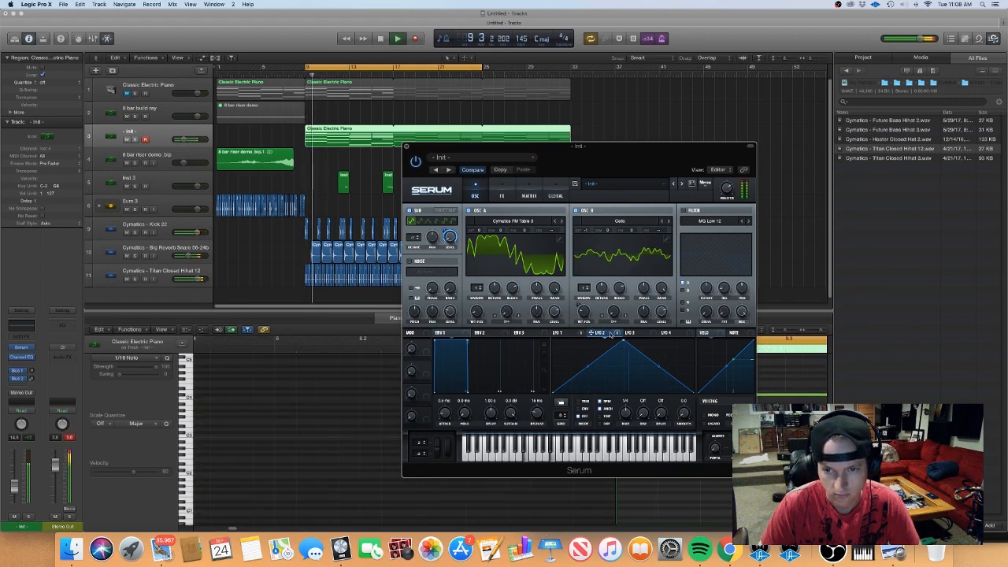
drag(617, 353, 581, 340)
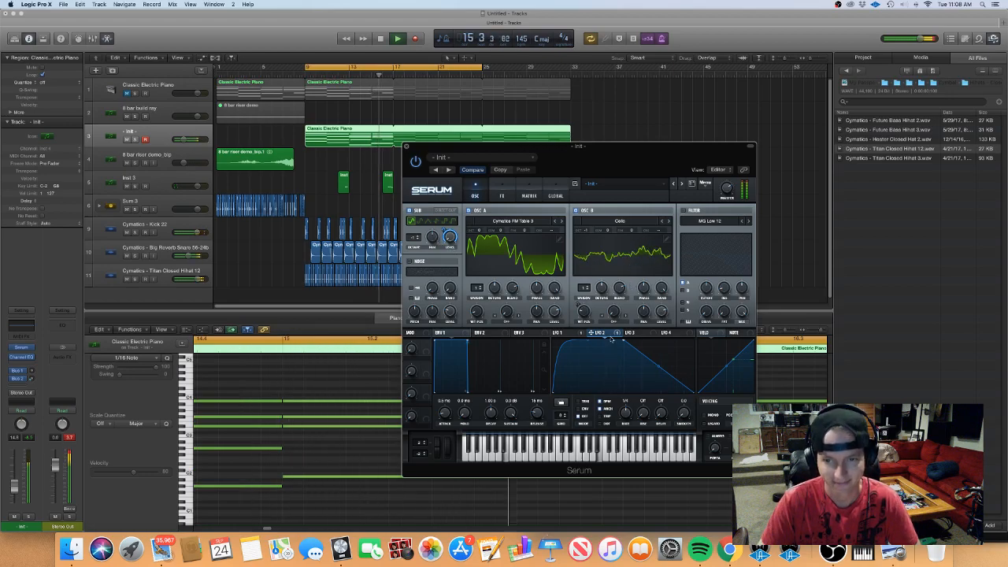
drag(557, 333, 555, 311)
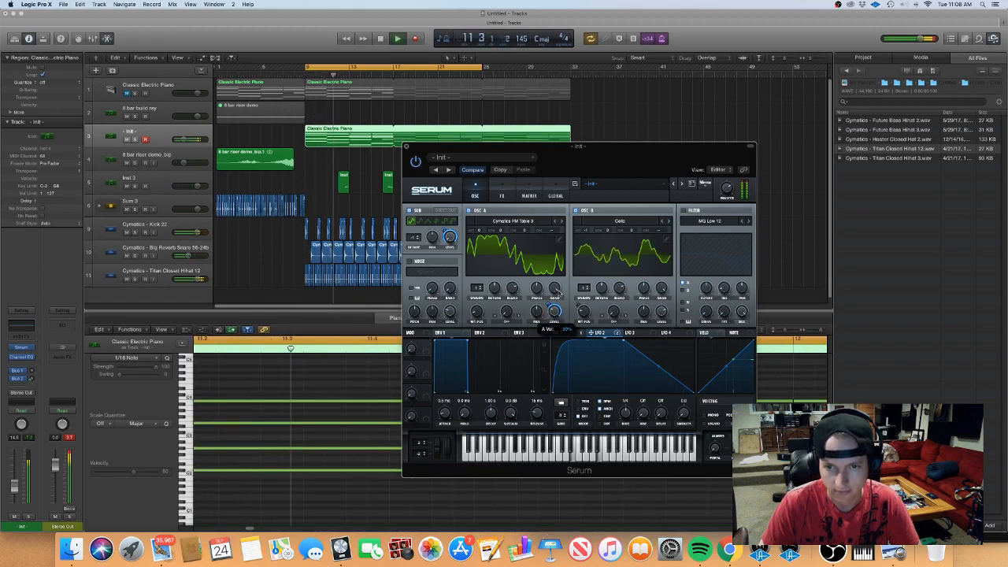
drag(618, 333, 660, 311)
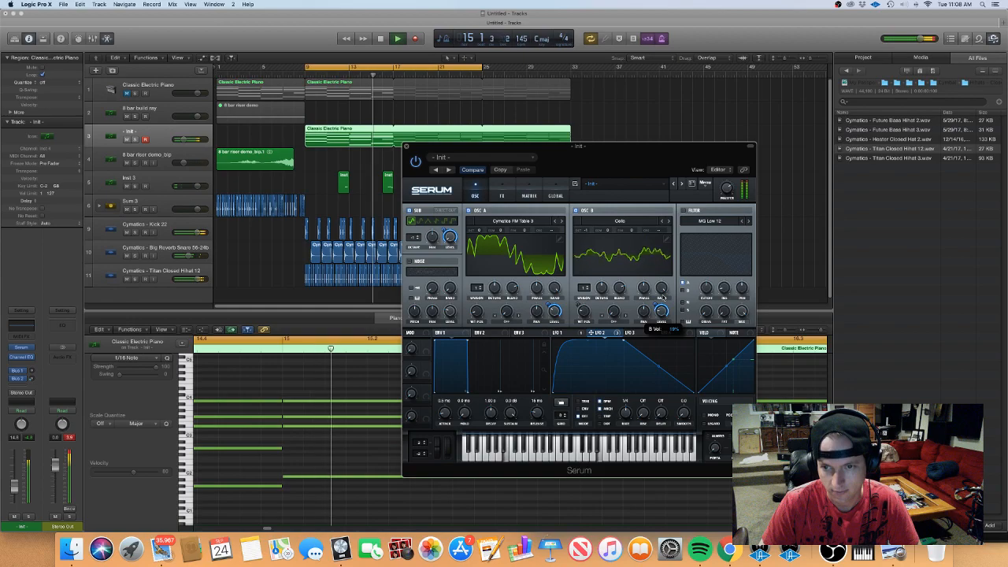
Enable the MG Low 12 filter and route oscillators A and B through it
click(684, 210)
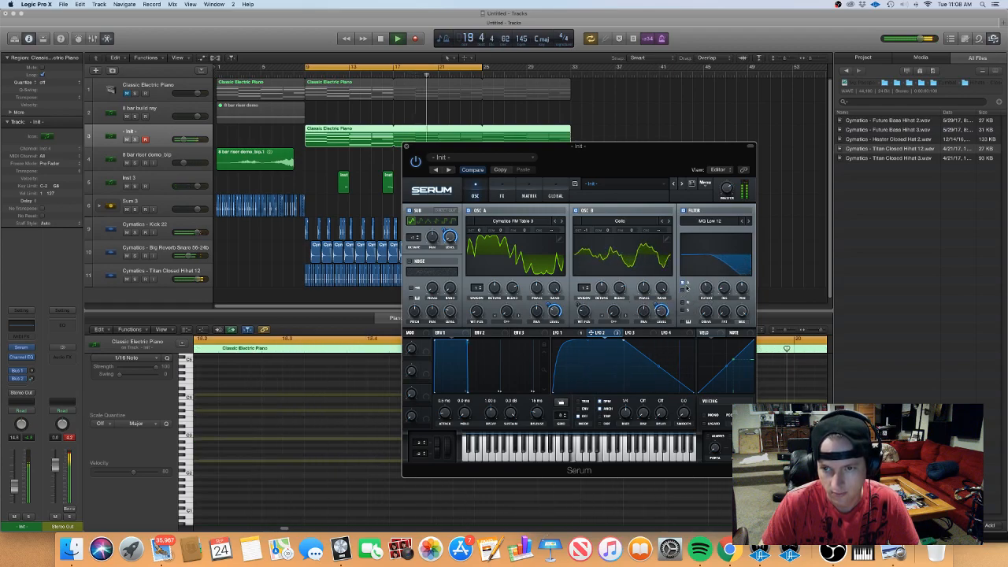
click(684, 282)
click(683, 291)
Try modulating the filter cutoff with LFO 1 and adjust the cutoff frequency during playback
click(561, 332)
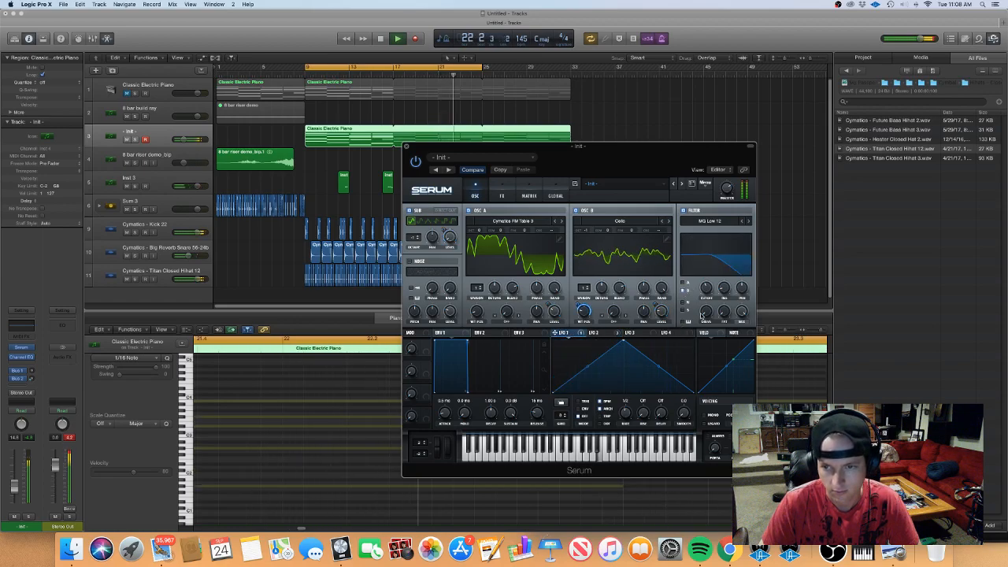
drag(577, 335, 707, 289)
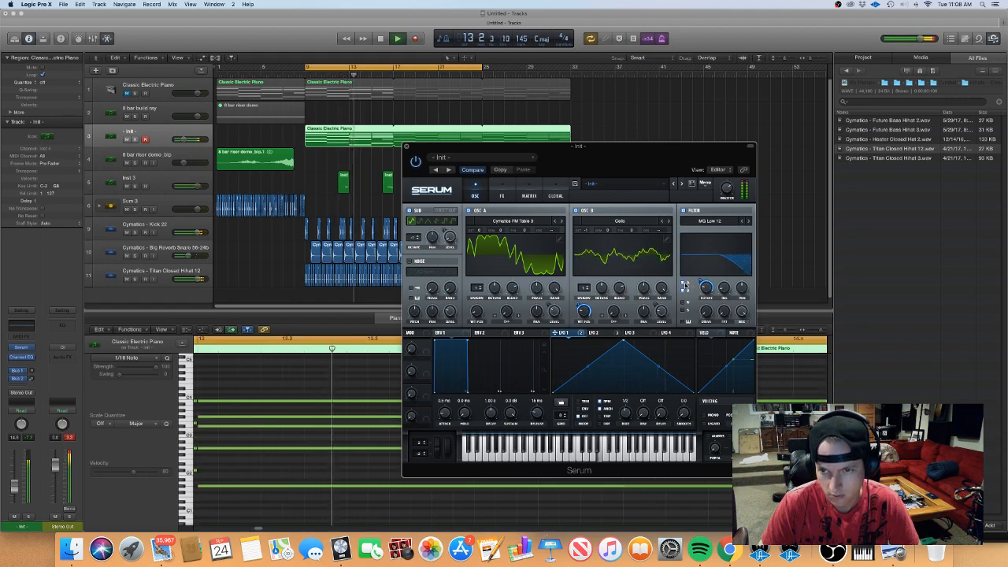
mouse_move(706, 286)
drag(707, 285, 693, 226)
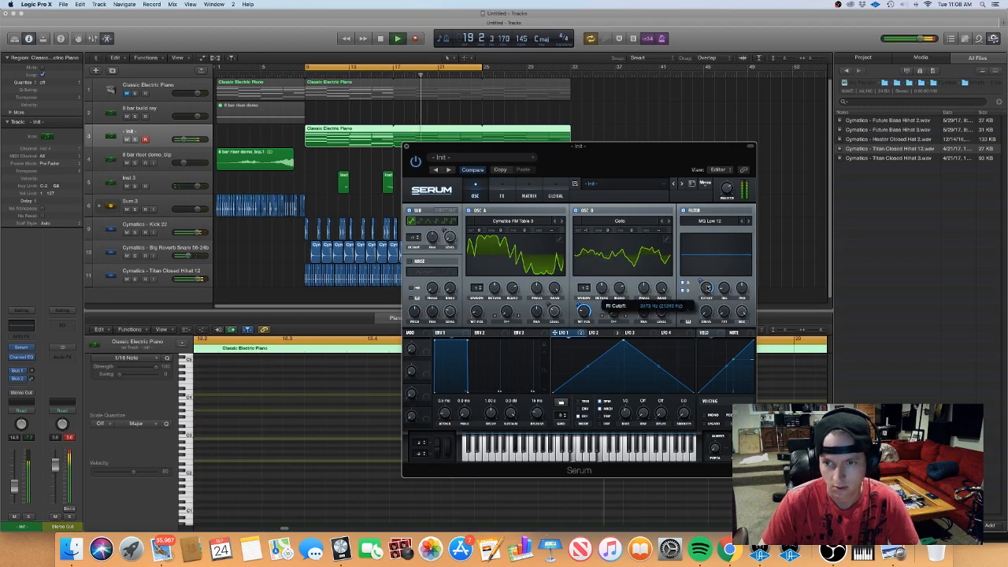
key(space)
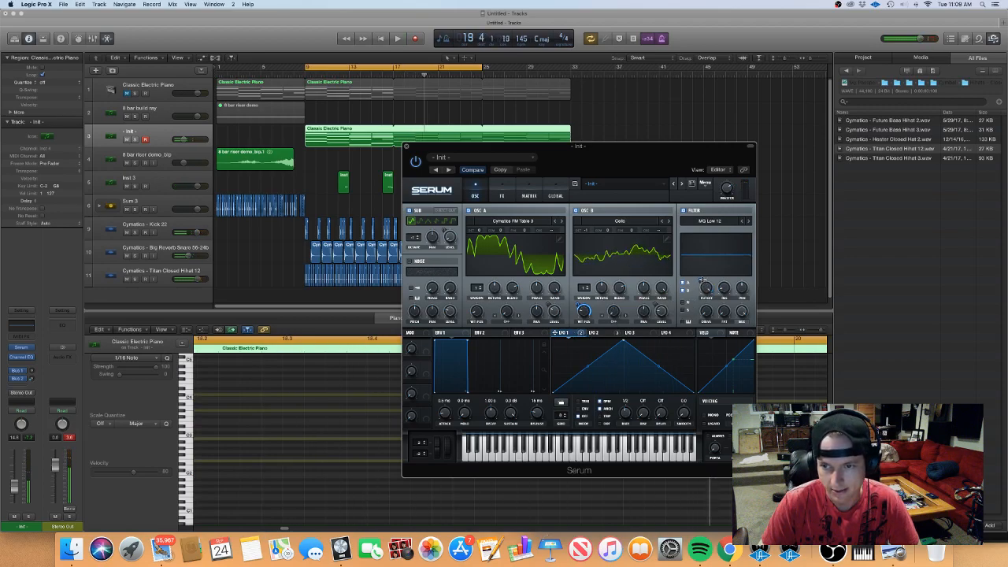
Remove all modulators from the filter cutoff and raise the cutoff until the filter is fully open
right_click(706, 288)
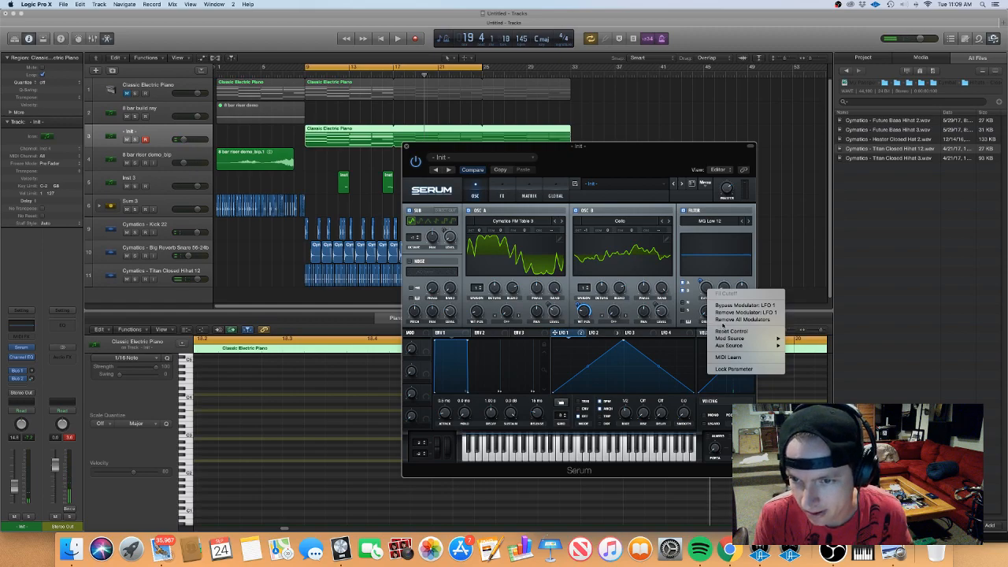
click(732, 319)
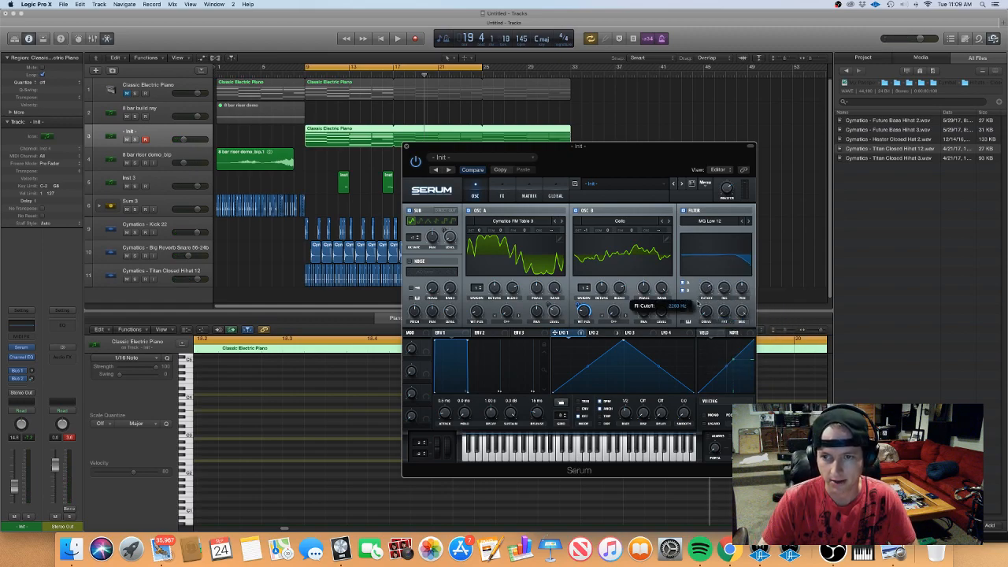
key(space)
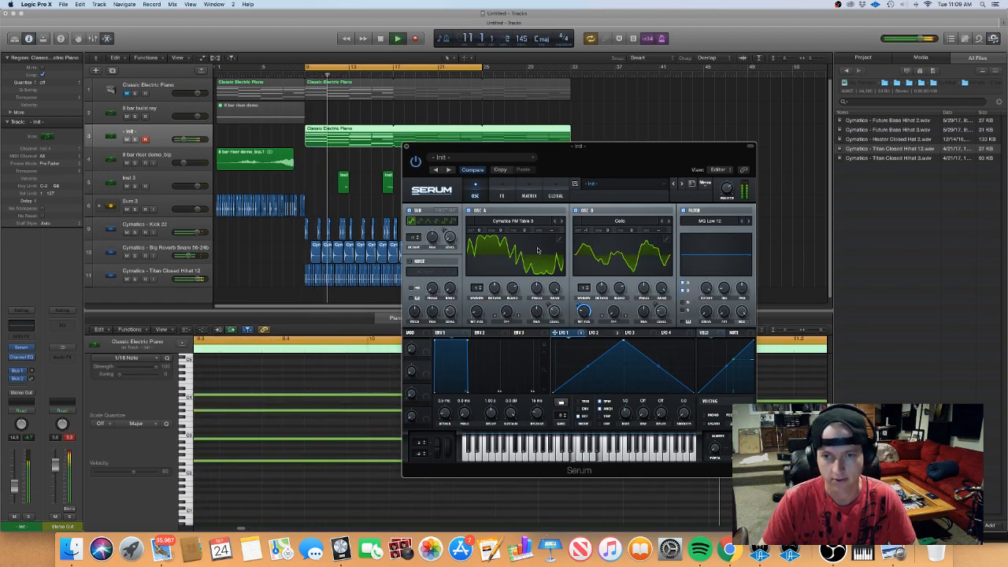
Try LFO 2 at free-running rates in Hz instead of tempo sync, straightening and recurving its rise during playback
click(600, 333)
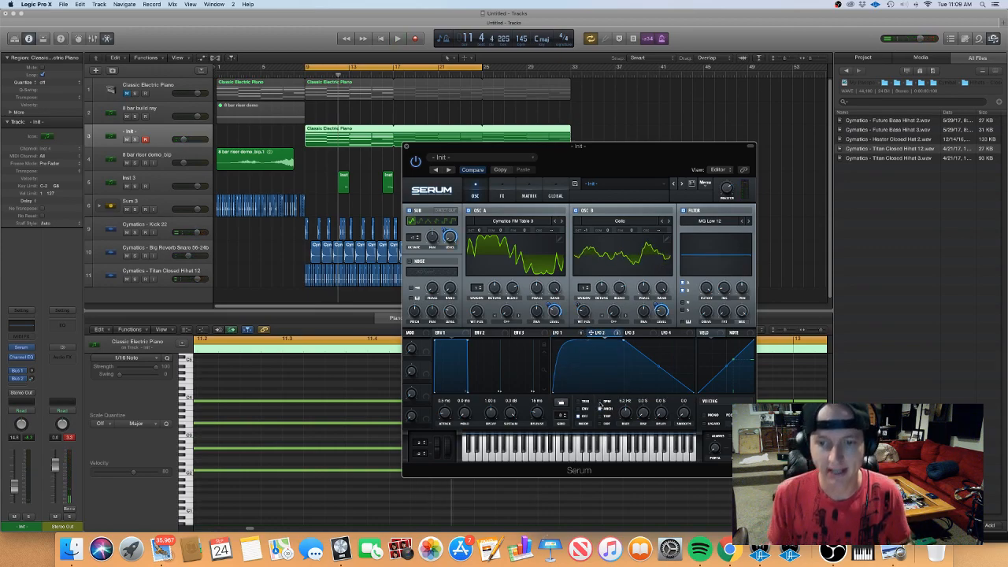
key(space)
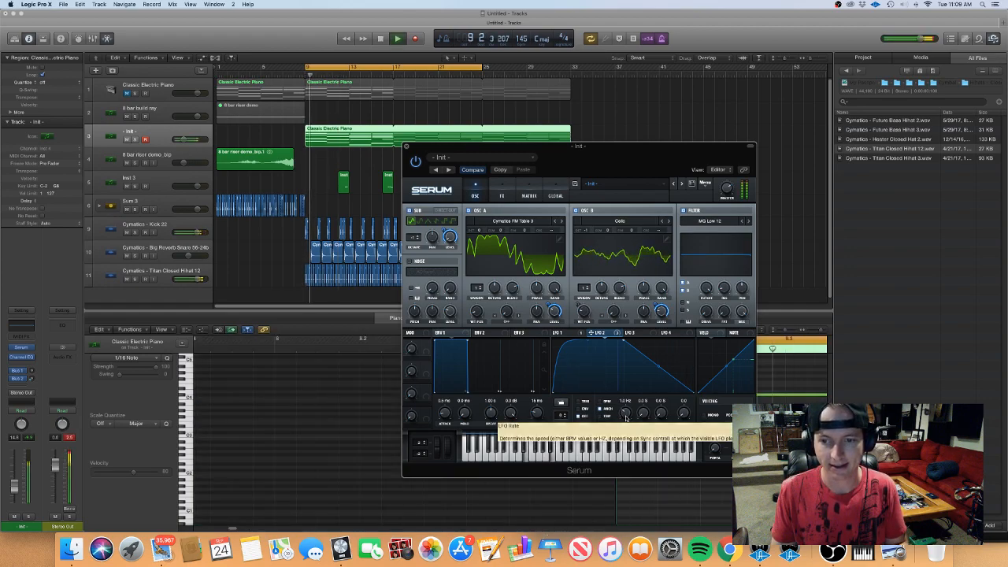
drag(627, 405, 628, 414)
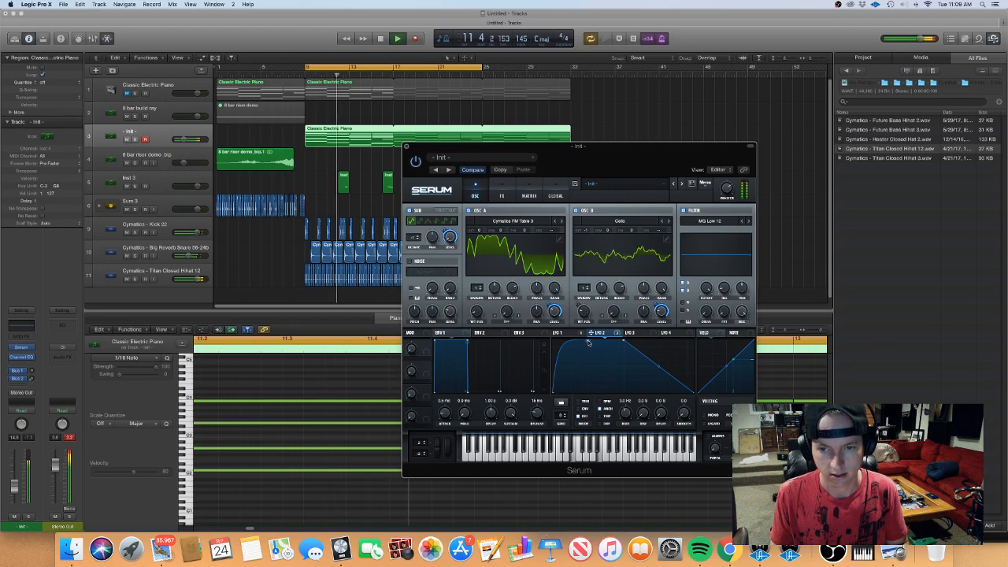
drag(593, 350, 597, 370)
mouse_move(627, 415)
mouse_down()
mouse_move(631, 403)
mouse_move(627, 421)
mouse_up()
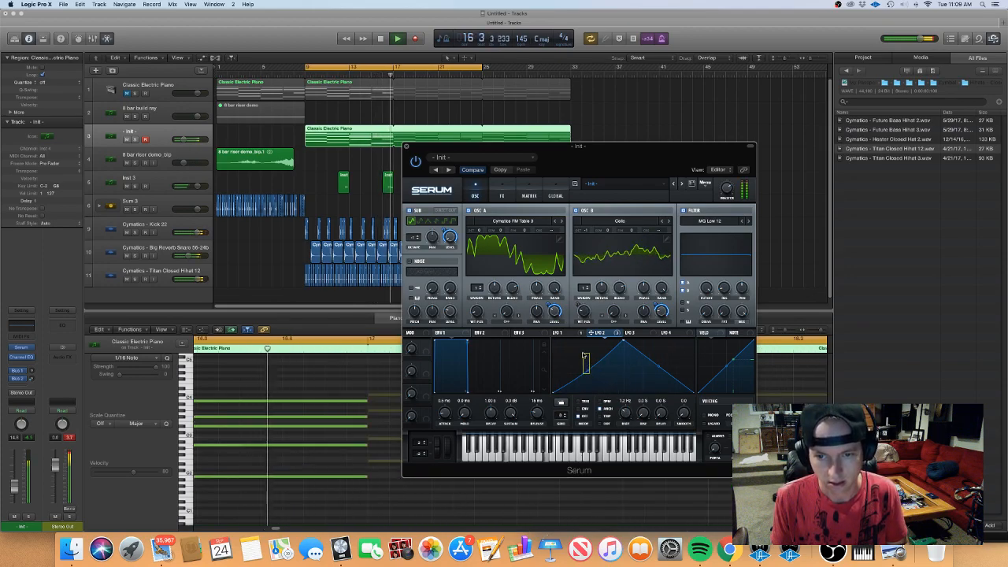
drag(590, 367, 583, 351)
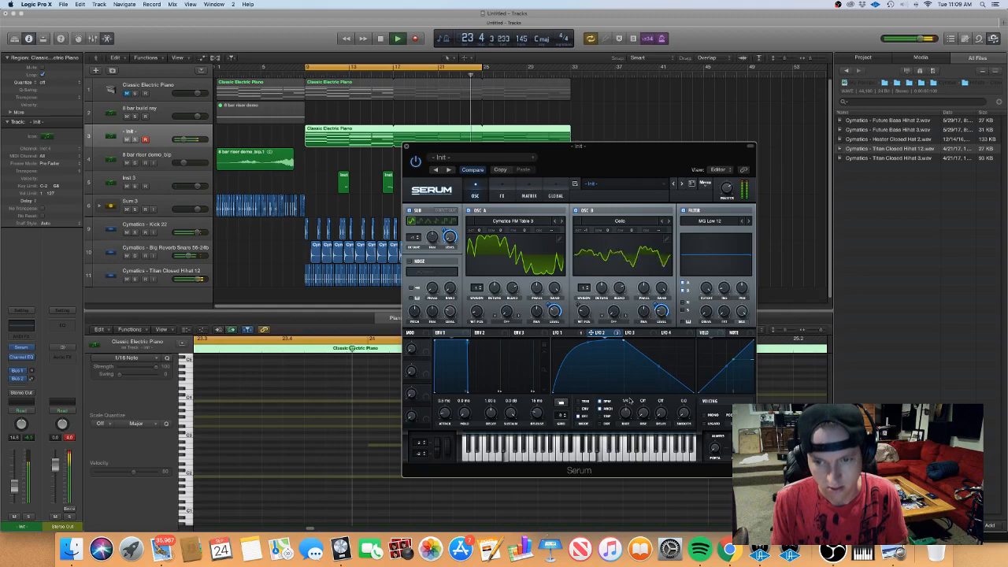
key(space)
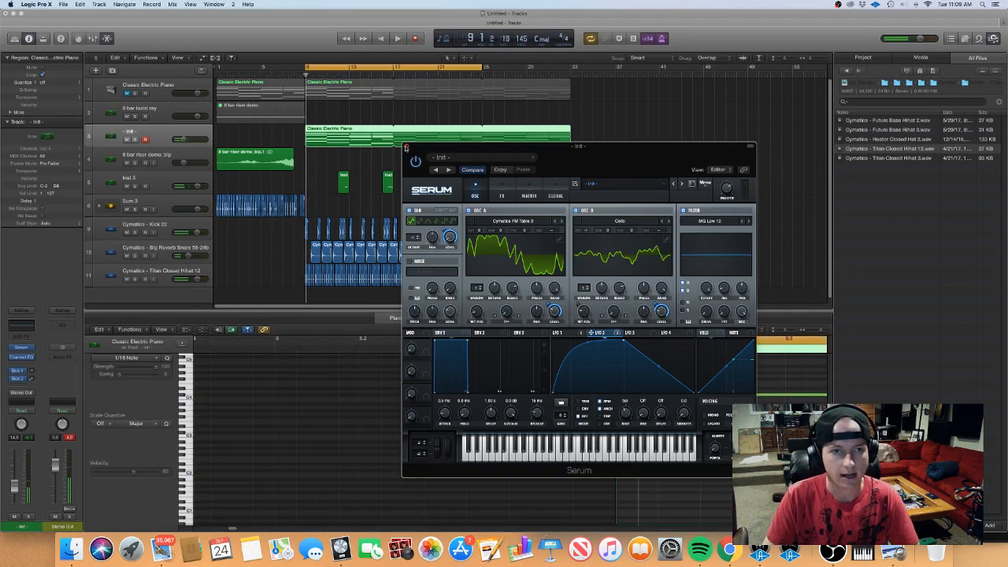
Save the project as "future bass demo" in the Music Theory Logic Videos folder
click(29, 410)
click(35, 277)
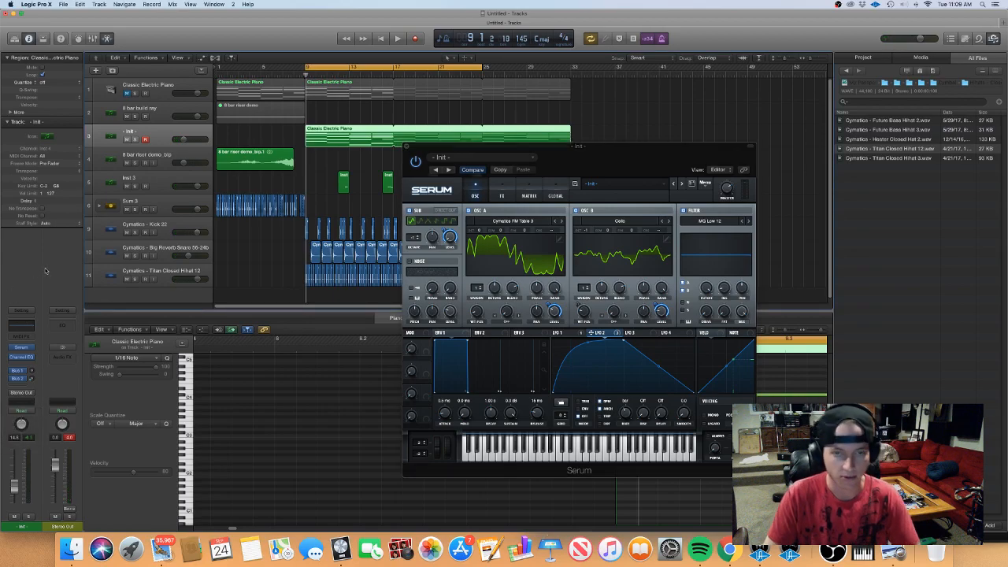
key(super+s)
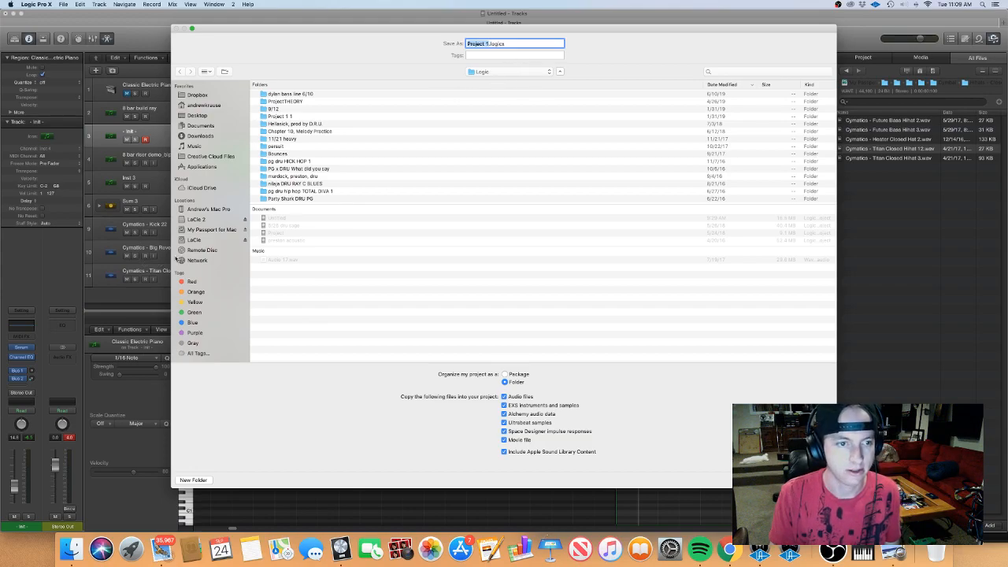
click(205, 222)
double_click(311, 96)
text(l)
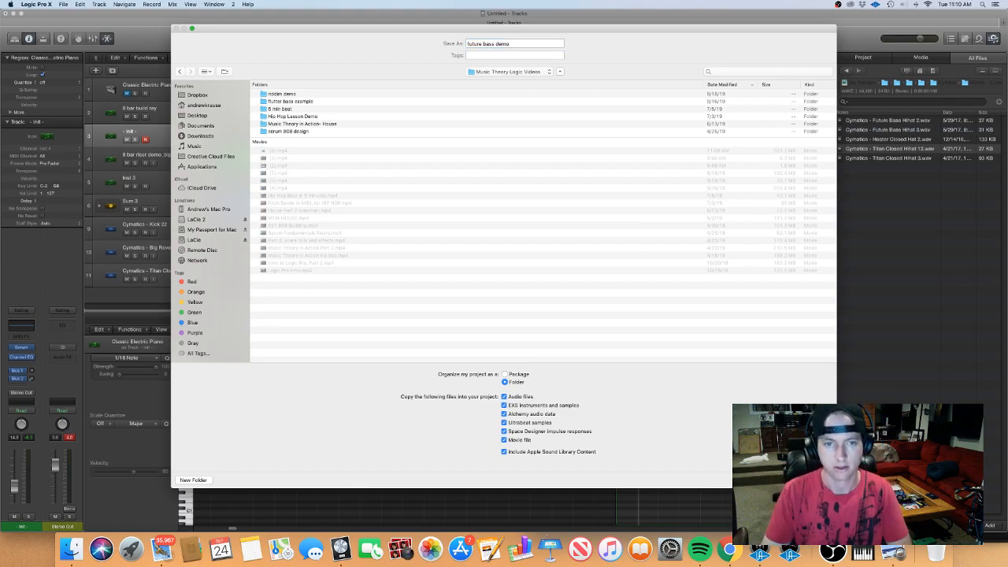
key(Return)
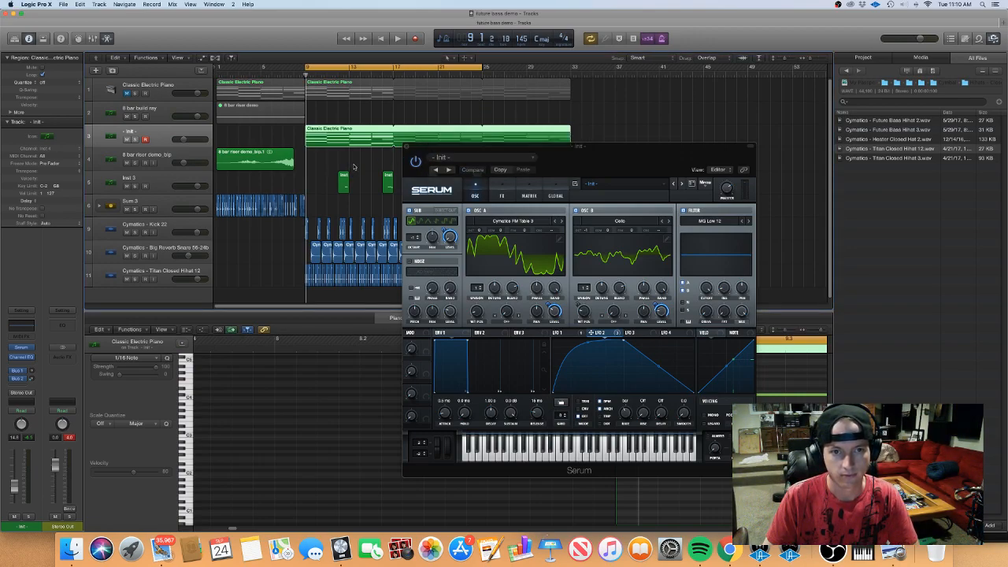
Audition different LFO 2 rates while the loop plays, finishing at a 1/2 rate
click(358, 166)
key(space)
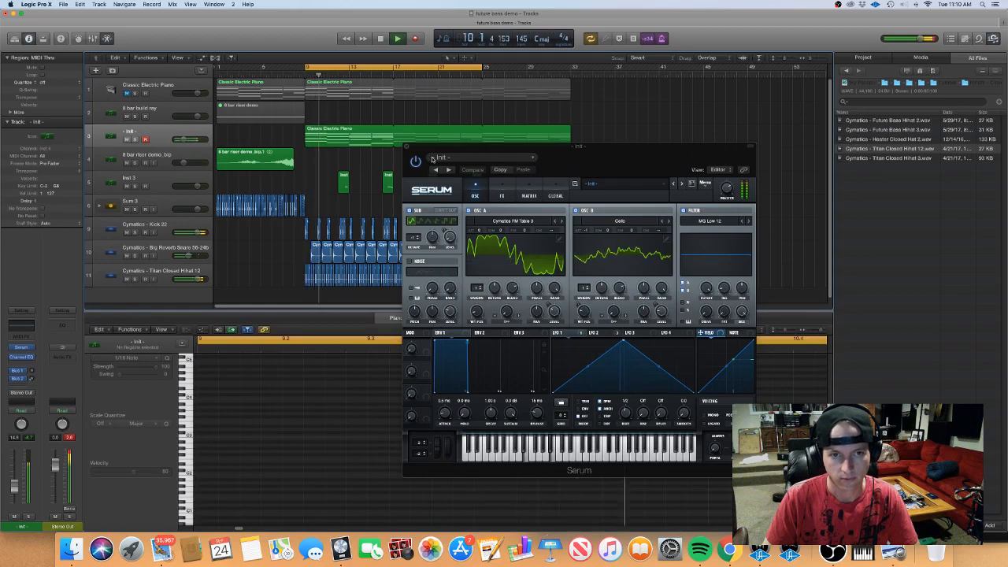
drag(626, 416, 626, 416)
click(604, 333)
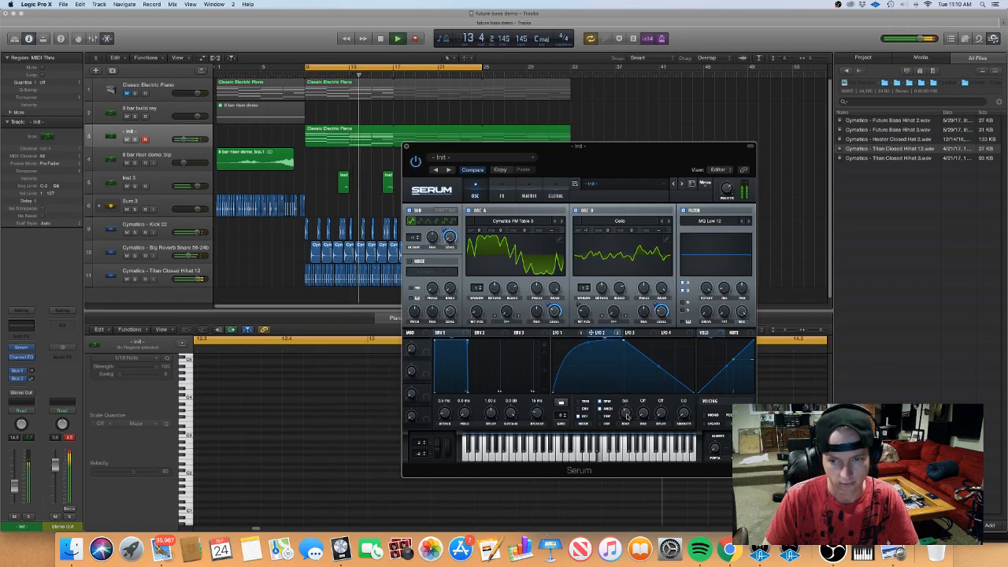
drag(627, 402, 627, 410)
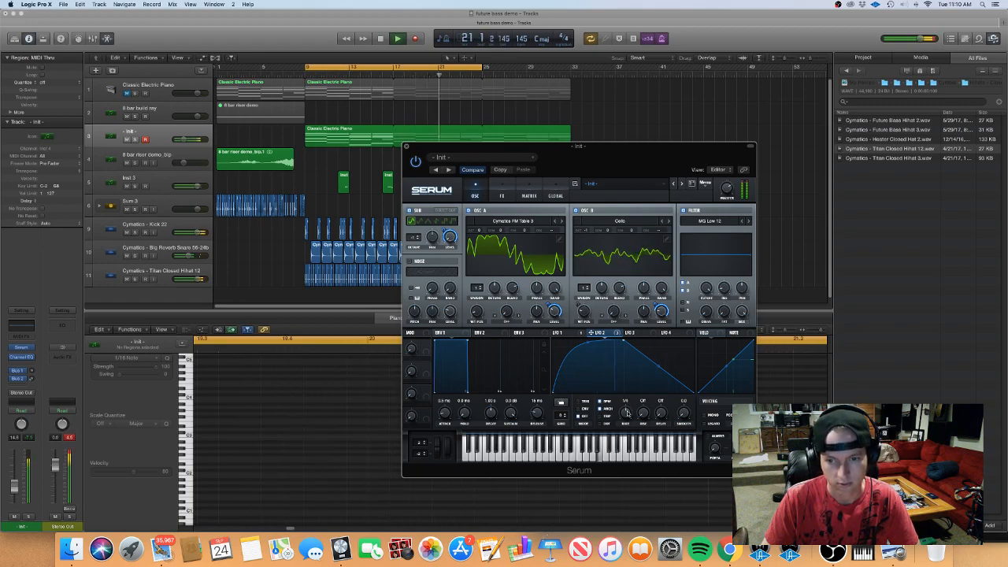
drag(626, 406, 626, 415)
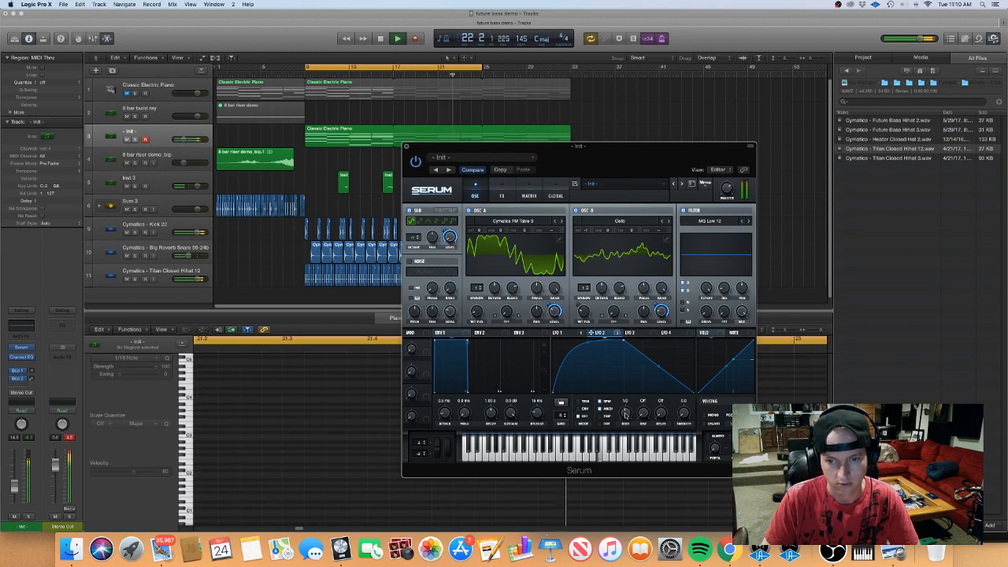
key(space)
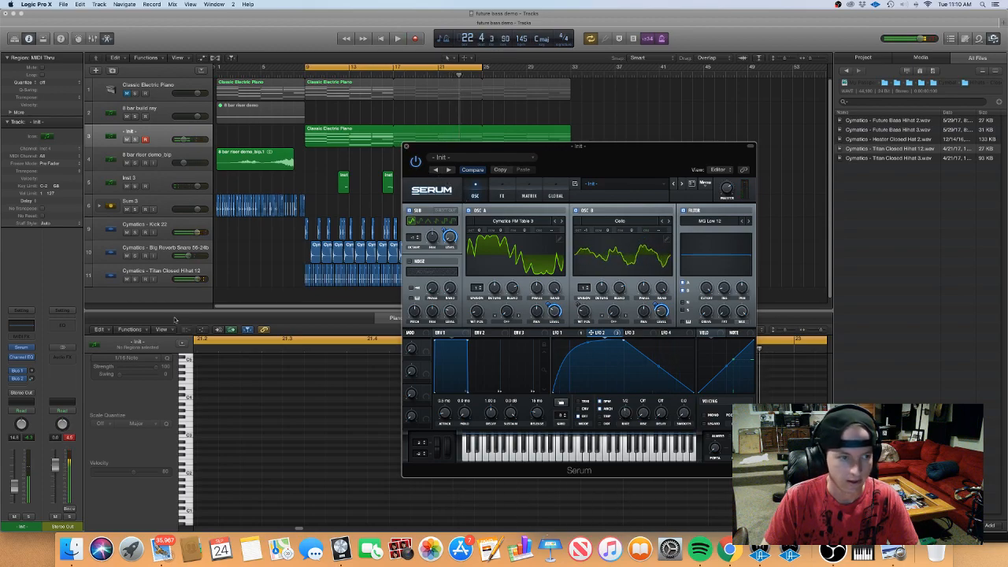
Set the Init track's automation to Touch and record LFO 2 rate changes during playback
click(30, 409)
click(30, 418)
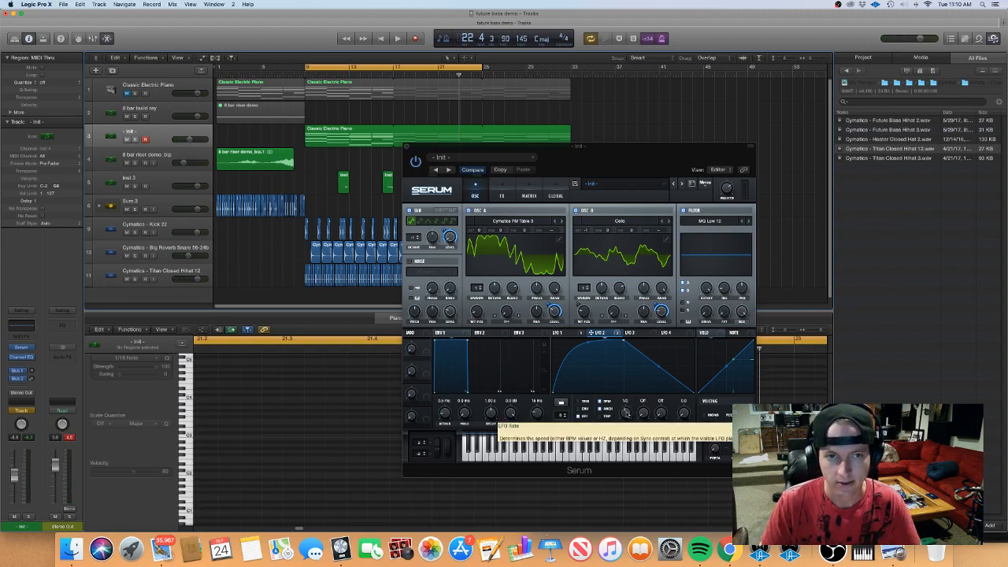
key(space)
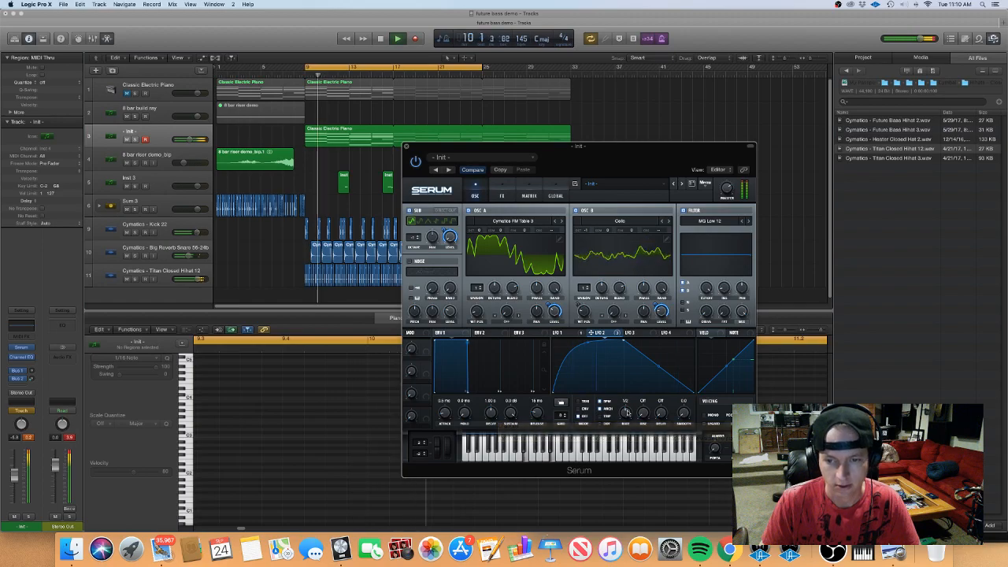
drag(628, 415, 629, 406)
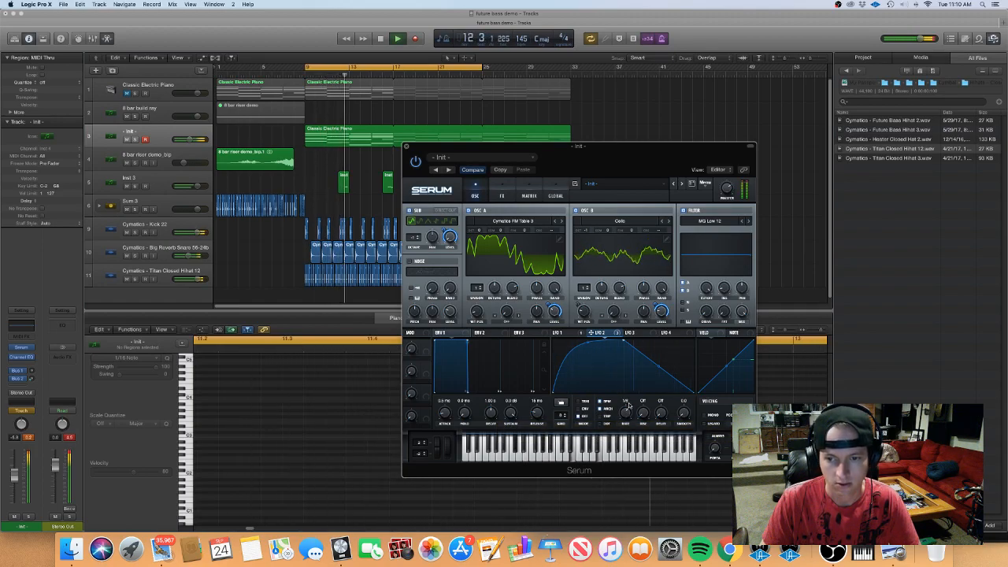
drag(629, 407, 630, 410)
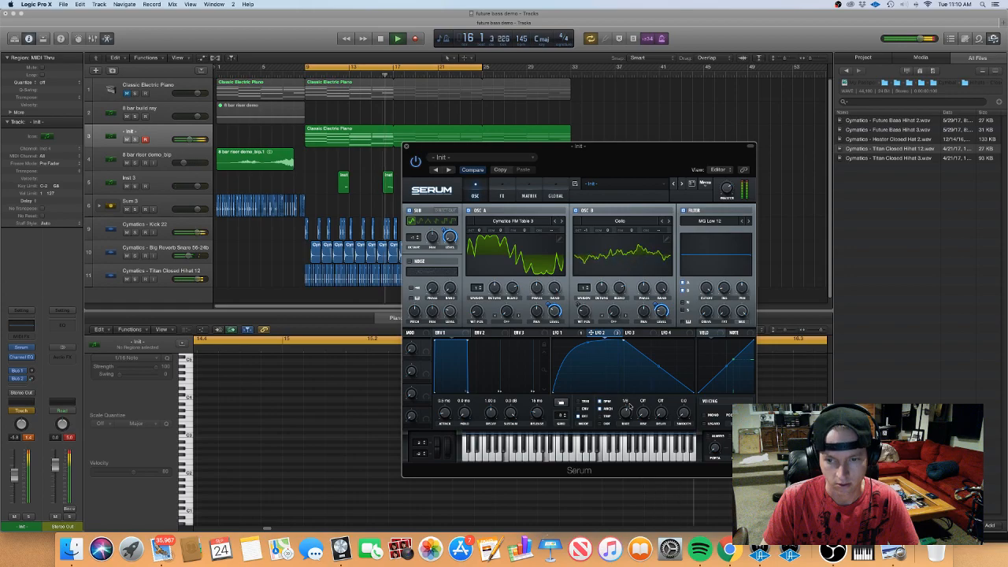
mouse_move(629, 406)
mouse_down()
mouse_move(626, 419)
mouse_move(629, 409)
mouse_up()
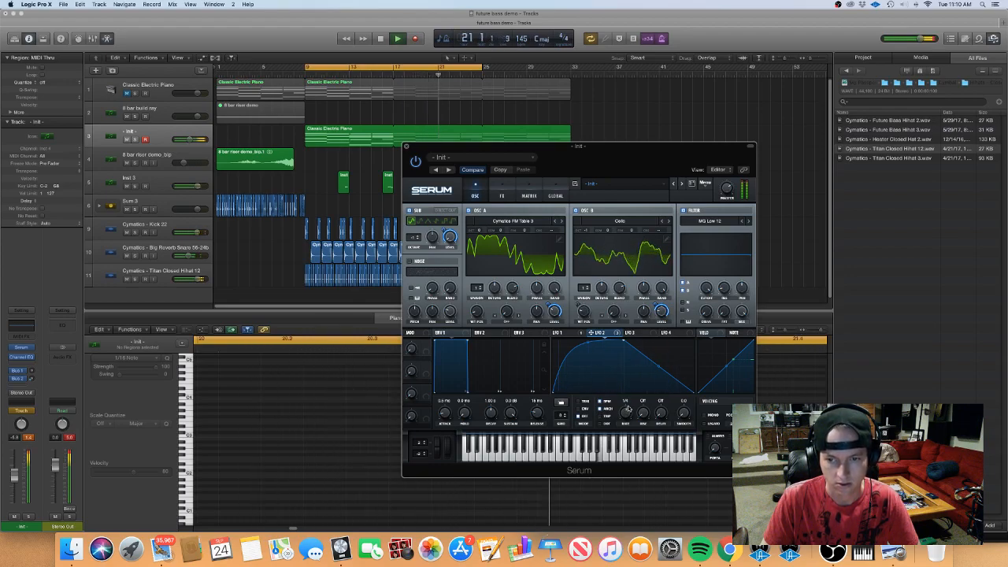
key(space)
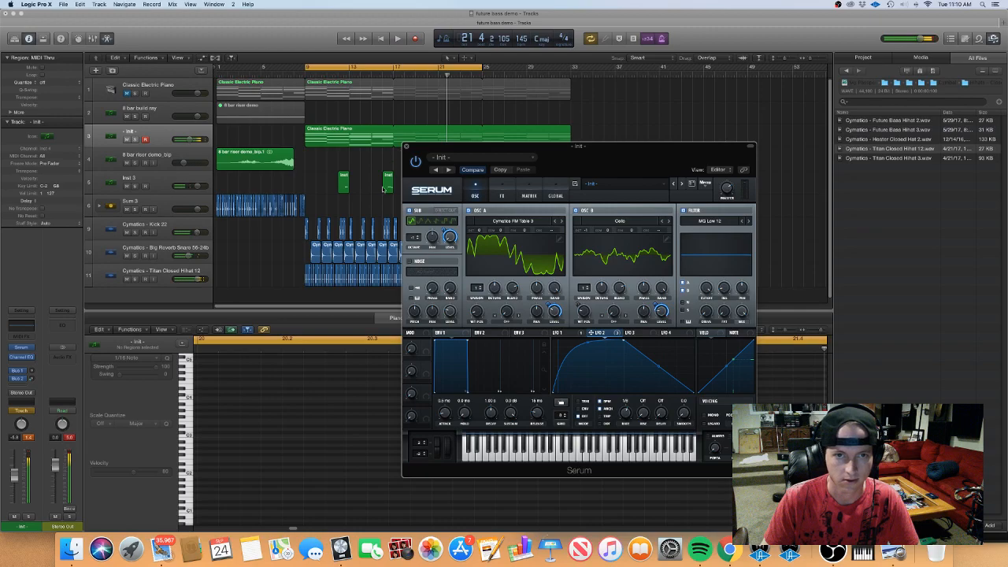
Return the Init track's automation to Read and display its Serum LFO2Rate automation in the arrangement
click(27, 411)
click(26, 403)
key(a)
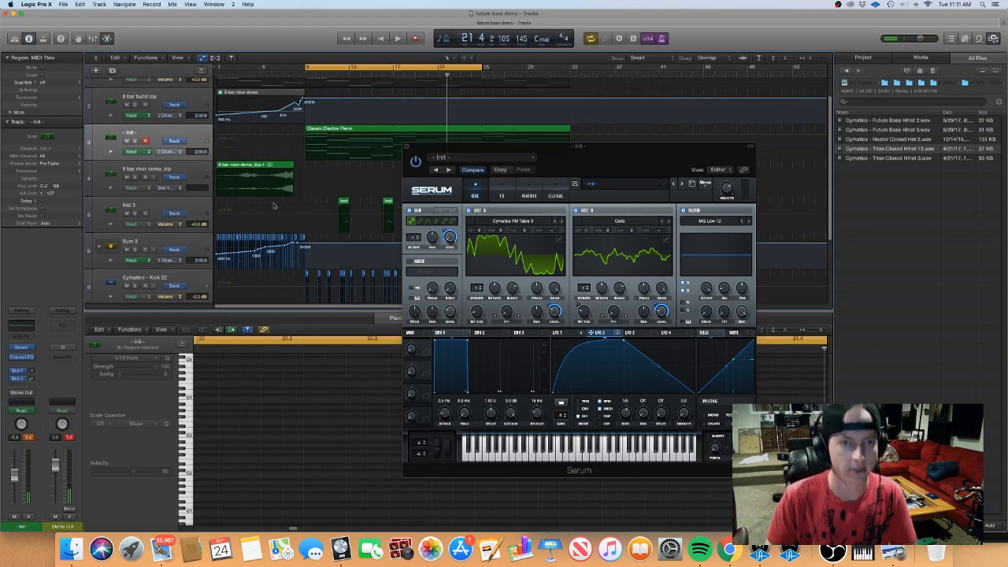
click(406, 146)
click(179, 151)
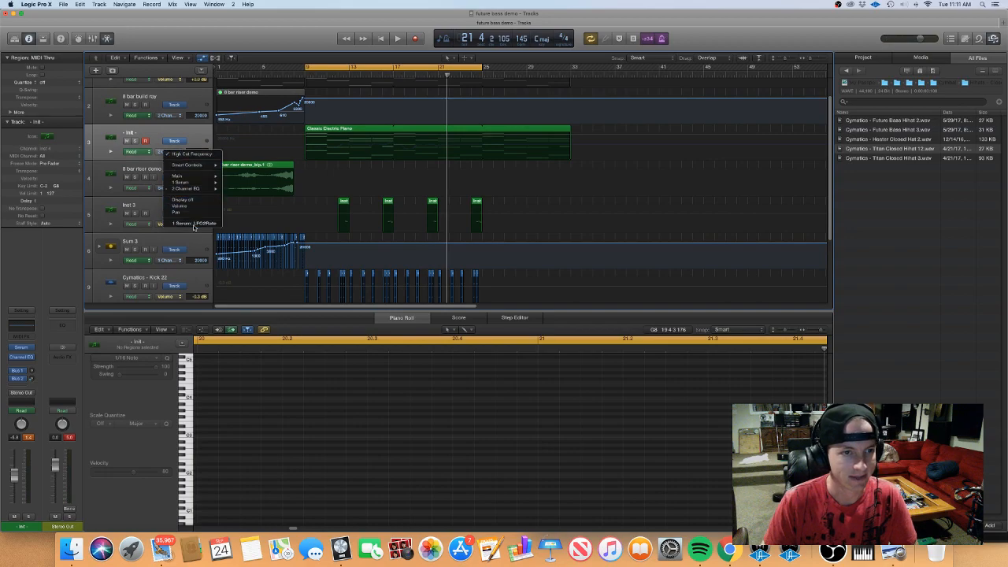
click(194, 226)
Shorten the cycle range to the eight bars starting at bar 9 and start playback
scroll(503, 145, up, 6)
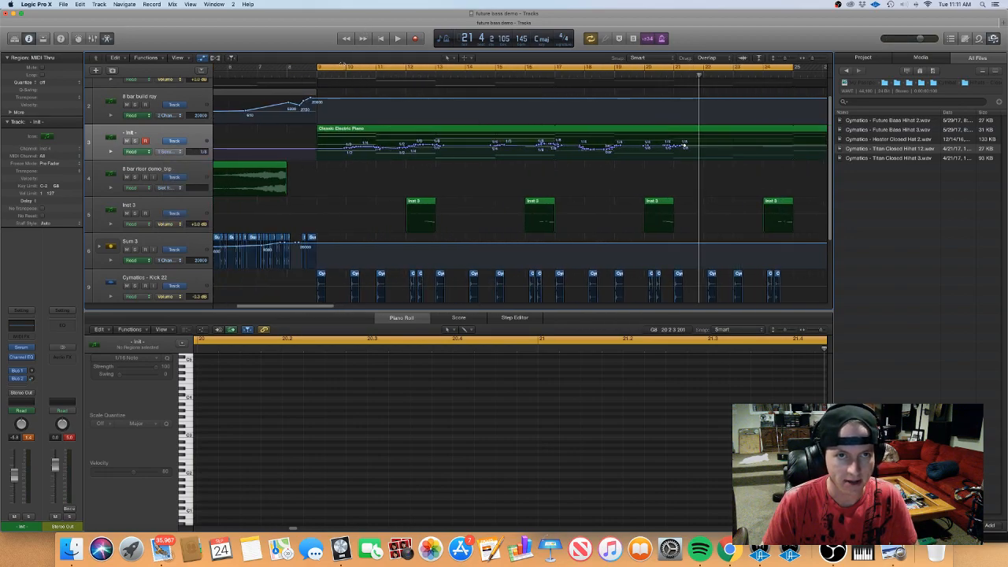
click(340, 66)
drag(321, 64, 568, 75)
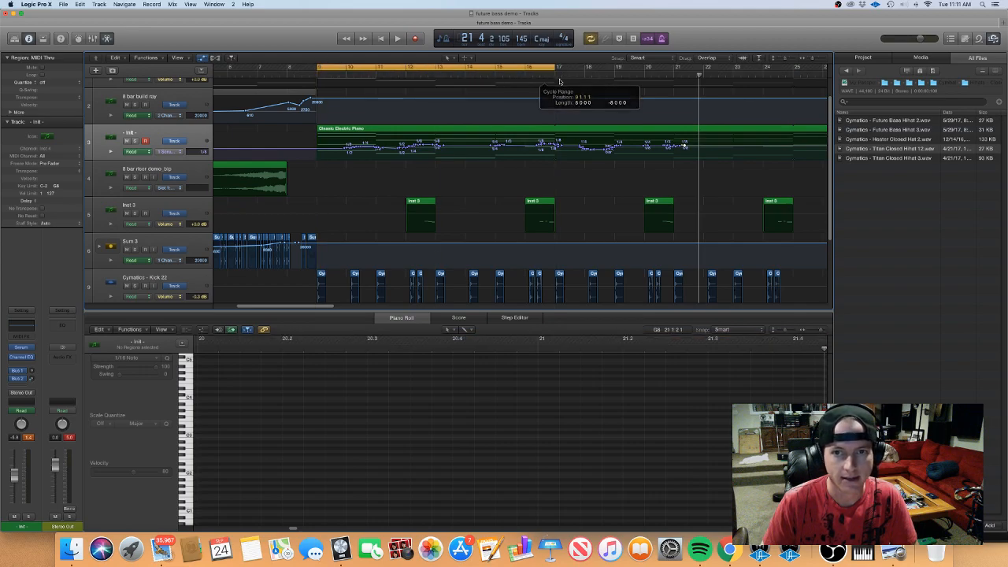
key(space)
Adjust the Init track's LFO2Rate automation around bars 10 and 12 while the loop plays
key(super+Right)
key(super+Right)
key(super+Right)
key(super+Right)
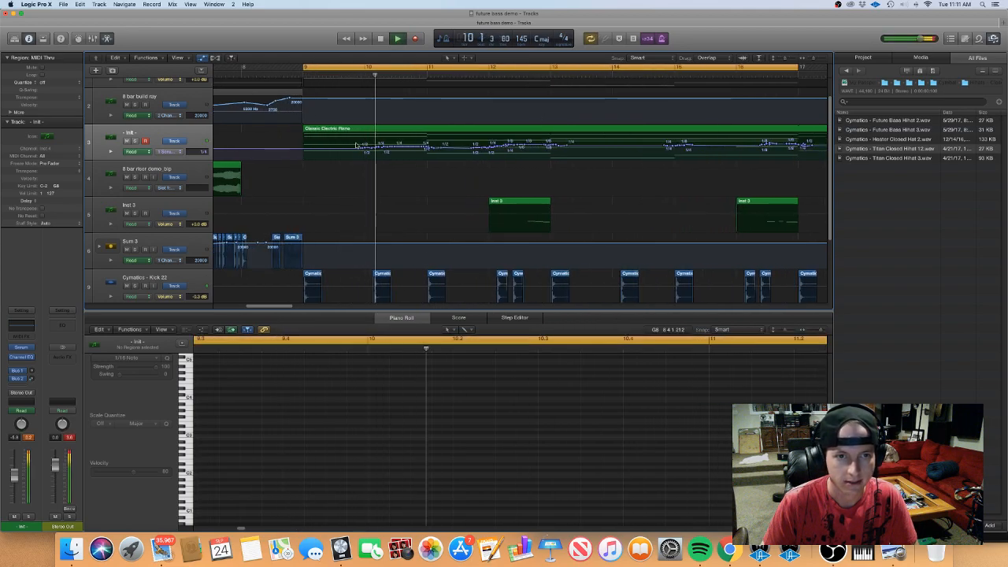
mouse_move(381, 148)
mouse_down()
mouse_move(367, 149)
mouse_move(377, 146)
mouse_up()
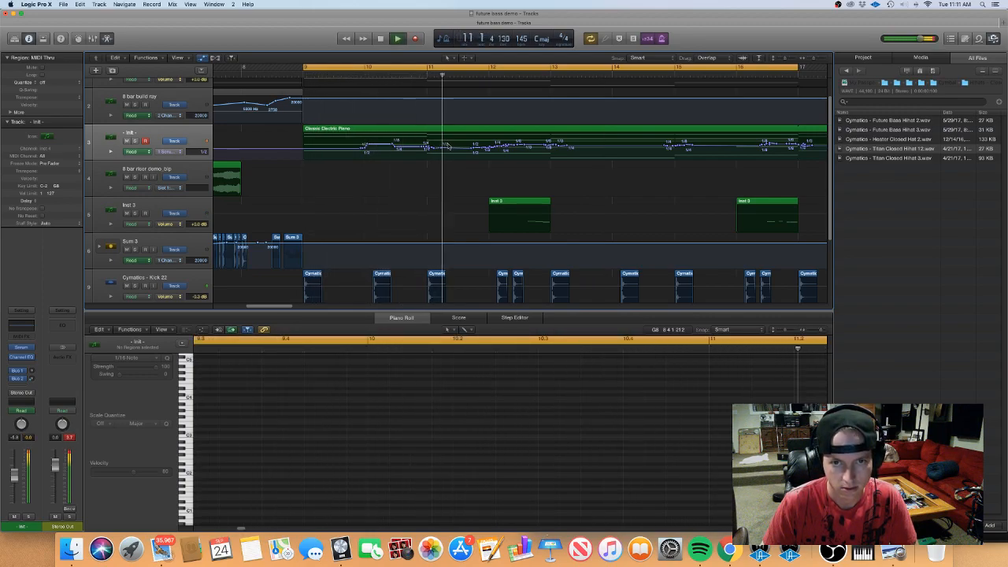
drag(494, 147, 520, 145)
scroll(519, 146, down, 10)
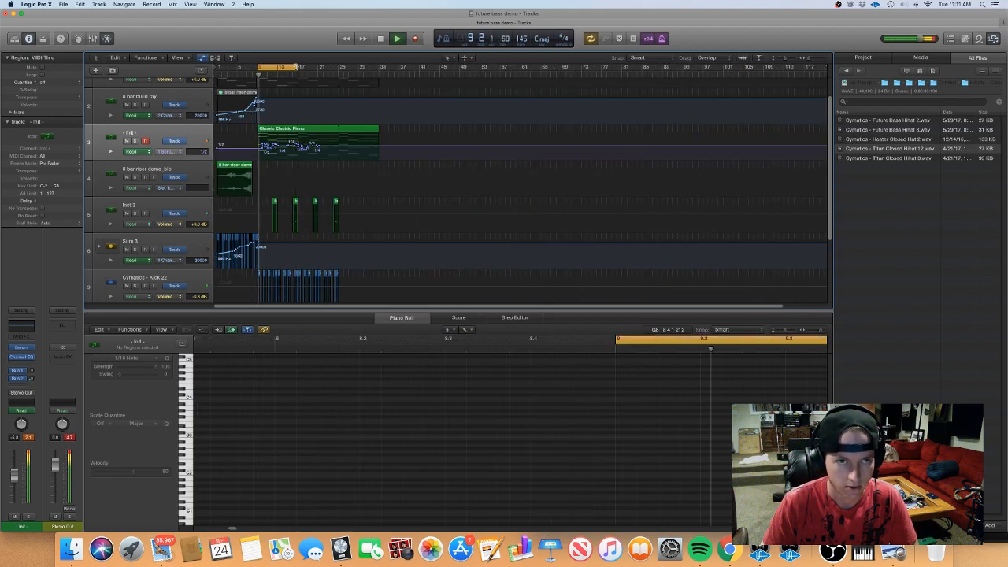
Open the Init track's Serum effects, enable Hyper/Dimension with adjusted hyper and dimension mix amounts, and enable Chorus
click(338, 130)
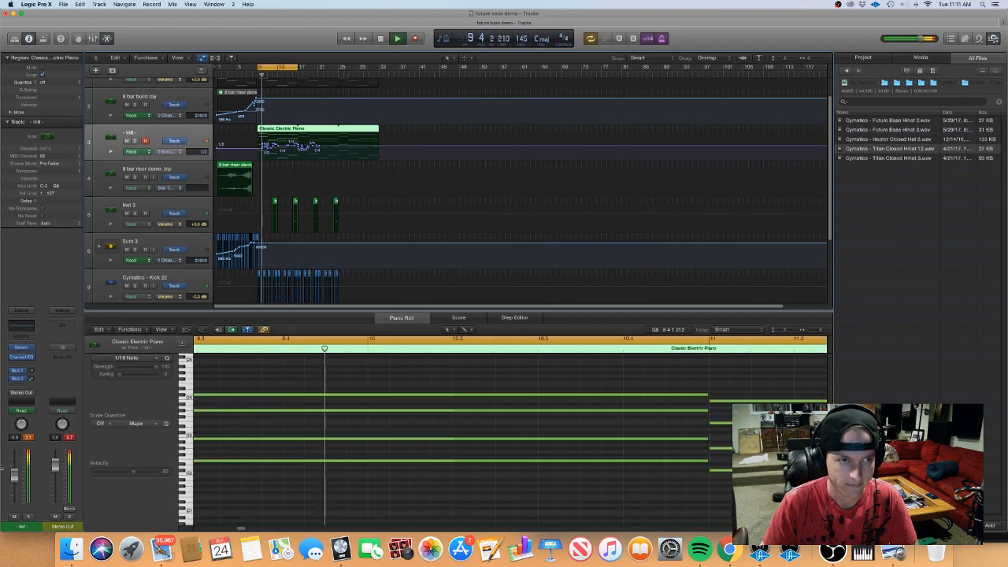
click(21, 347)
click(502, 194)
click(411, 212)
drag(623, 219, 622, 244)
drag(719, 218, 721, 180)
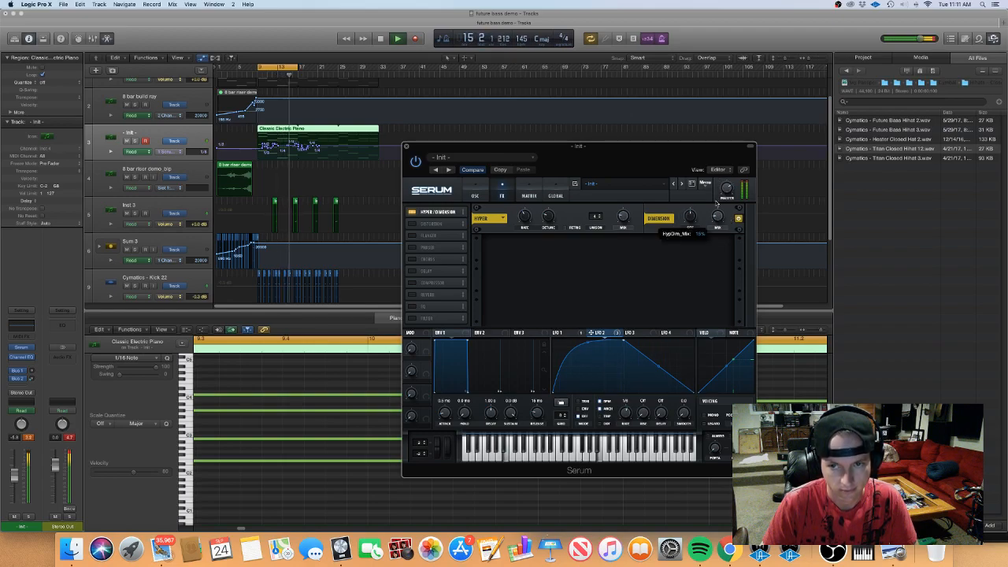
drag(525, 228, 526, 235)
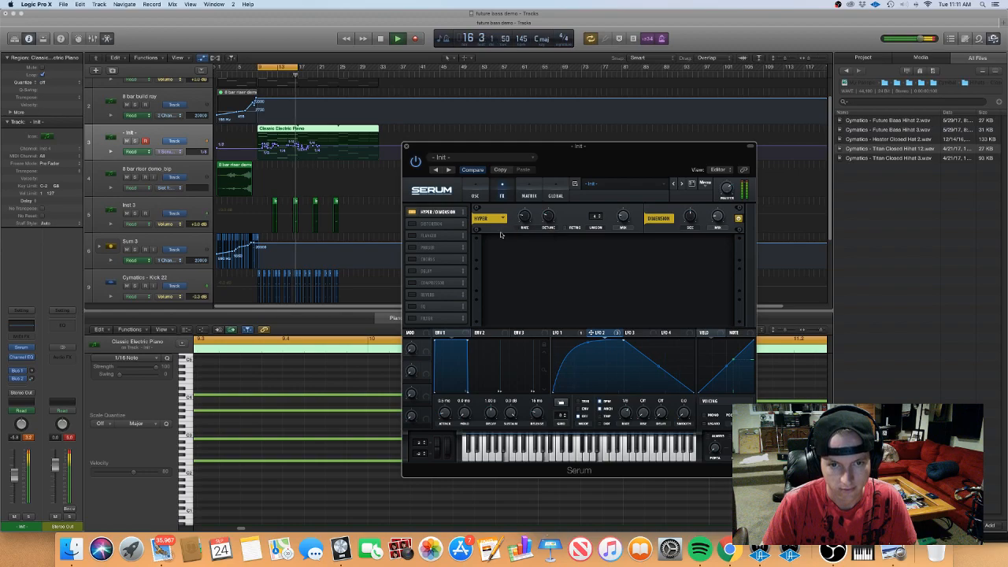
click(411, 259)
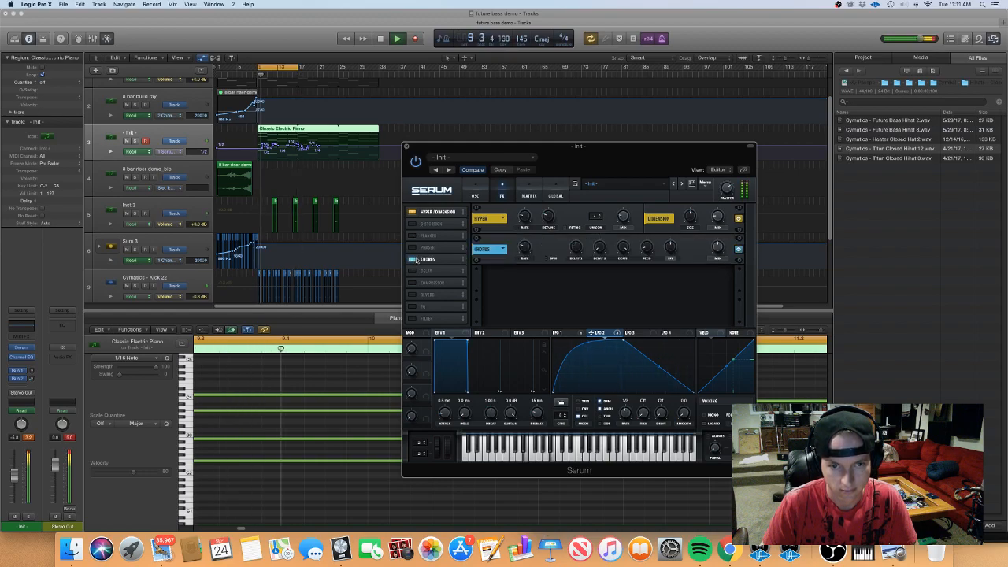
mouse_move(524, 260)
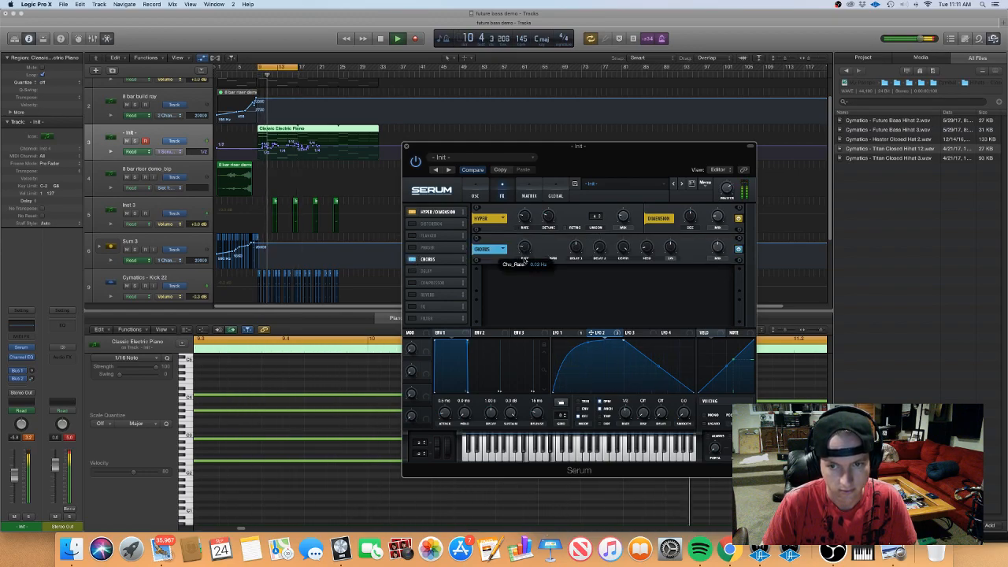
Try modulating the chorus rate with LFO 1 at different depths, and remove the modulator
click(580, 334)
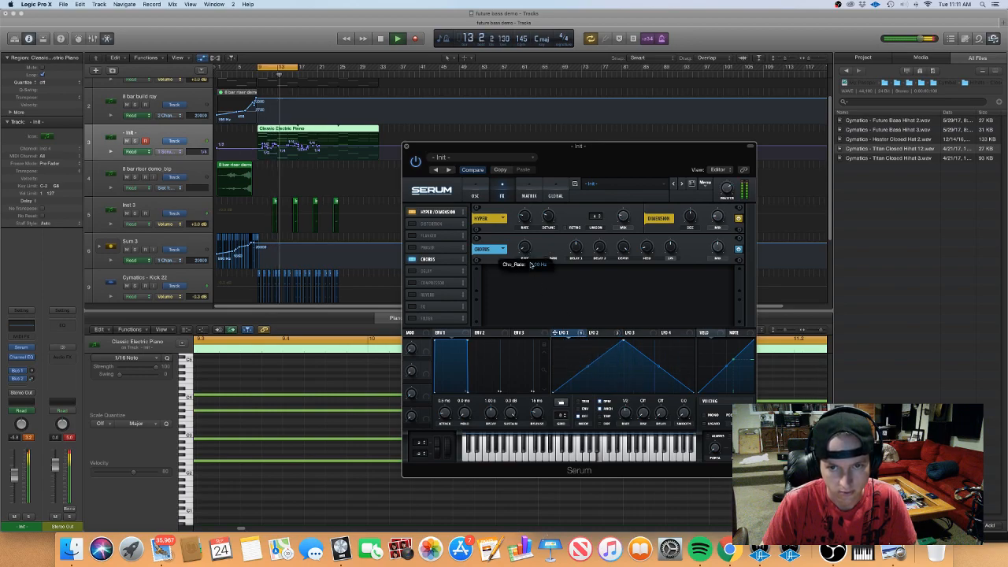
drag(548, 295, 523, 248)
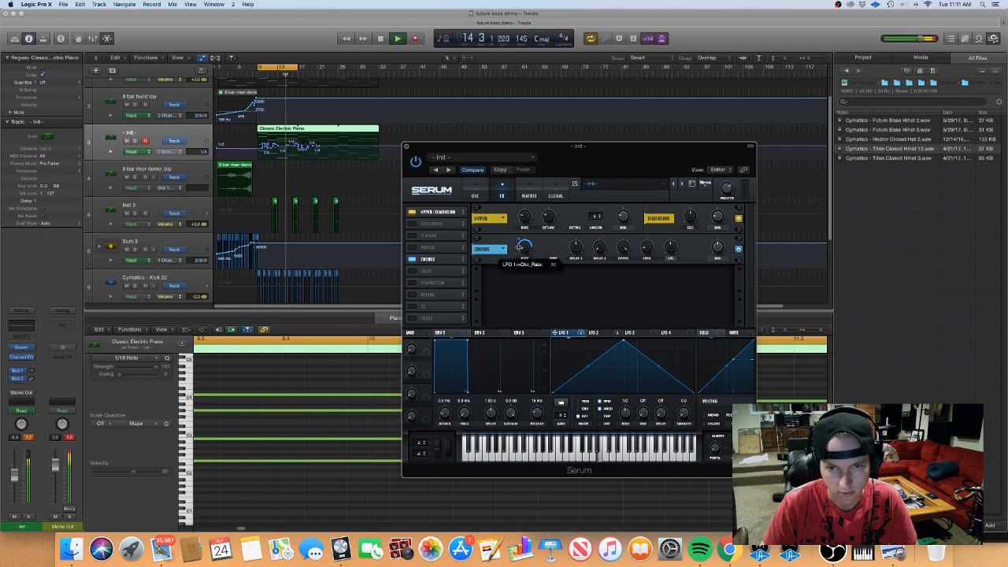
drag(518, 242, 518, 247)
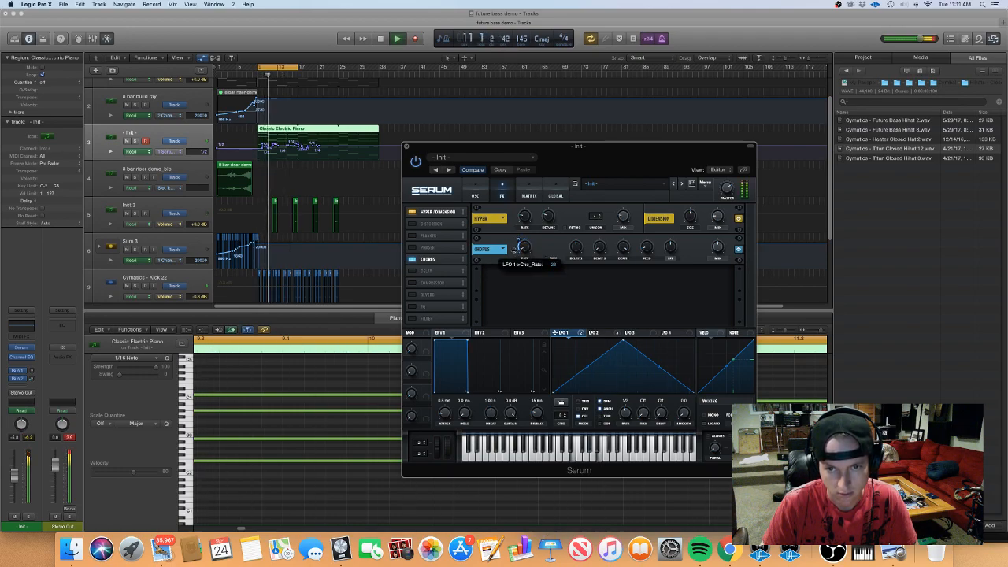
drag(515, 250, 516, 252)
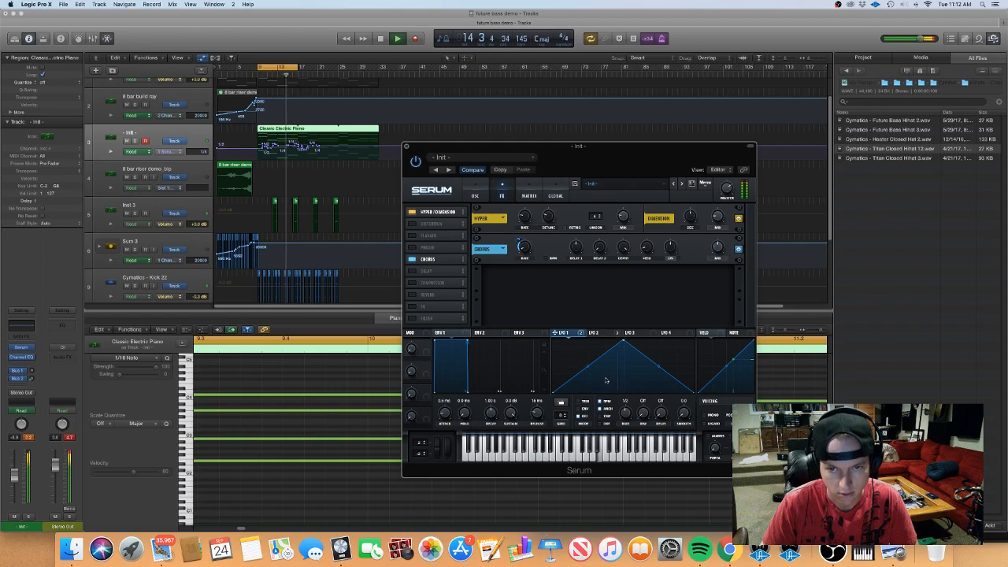
right_click(520, 246)
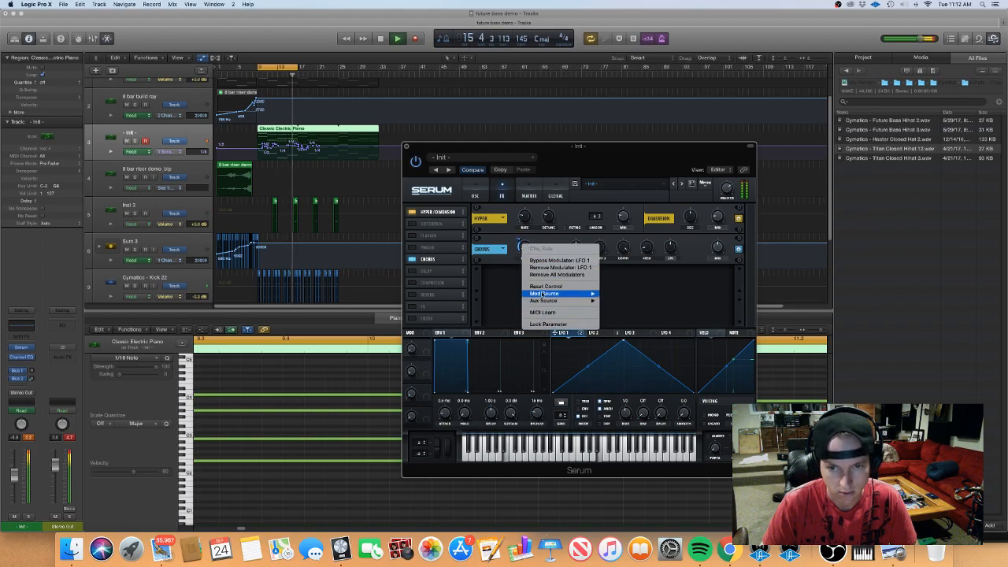
click(519, 247)
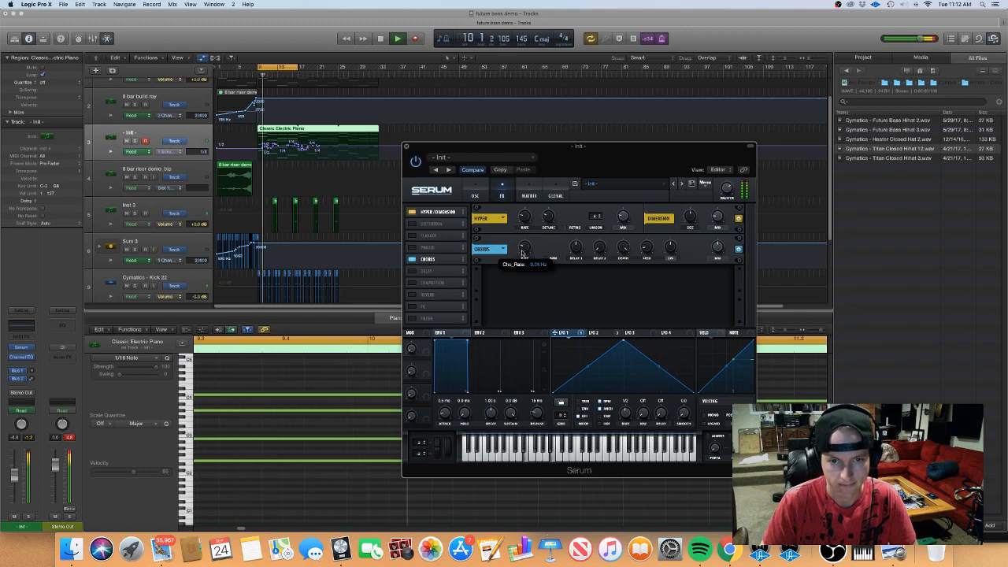
Enable Serum's reverb and compressor, adjusting the reverb's wet level and the compressor's attack and release
click(412, 295)
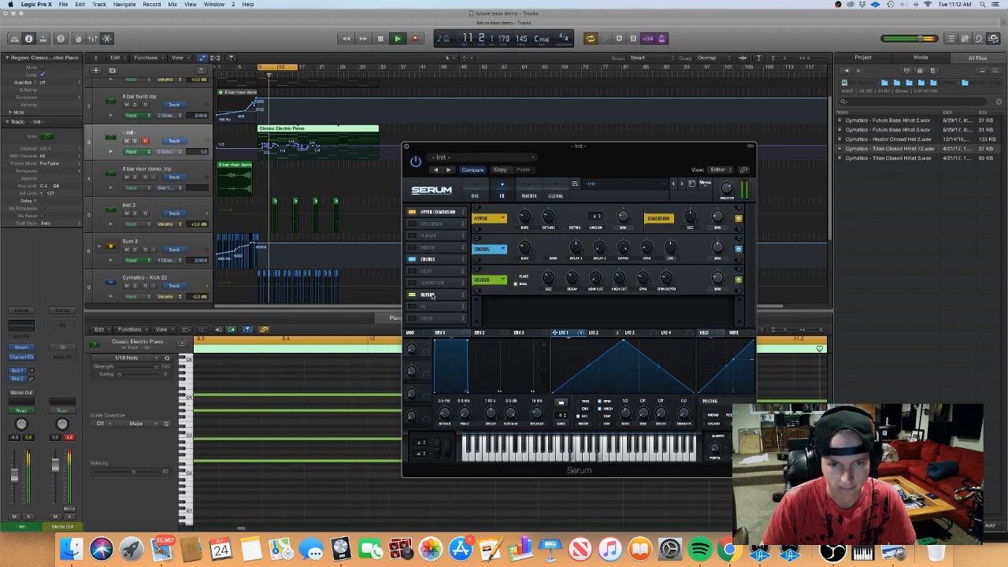
mouse_move(716, 277)
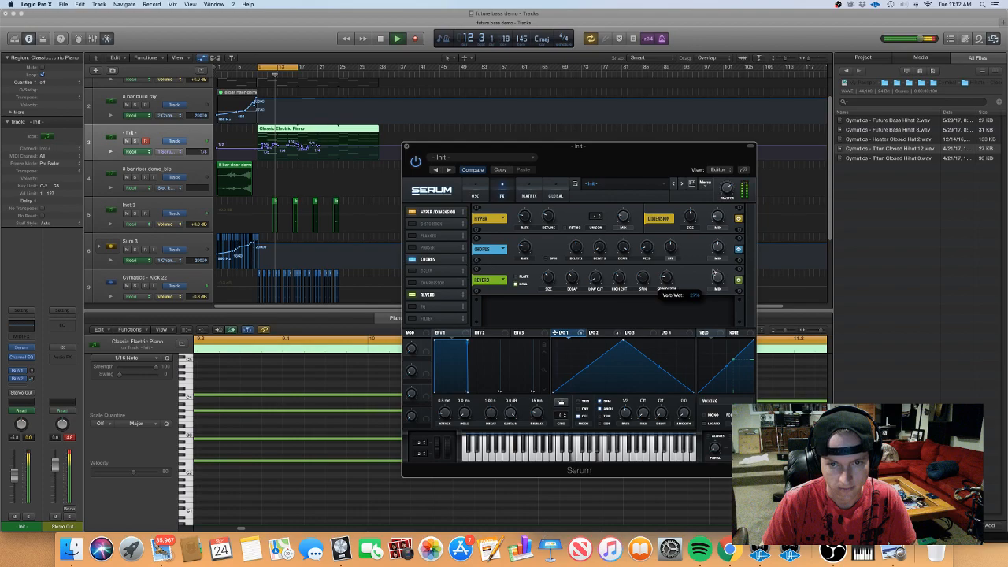
click(430, 285)
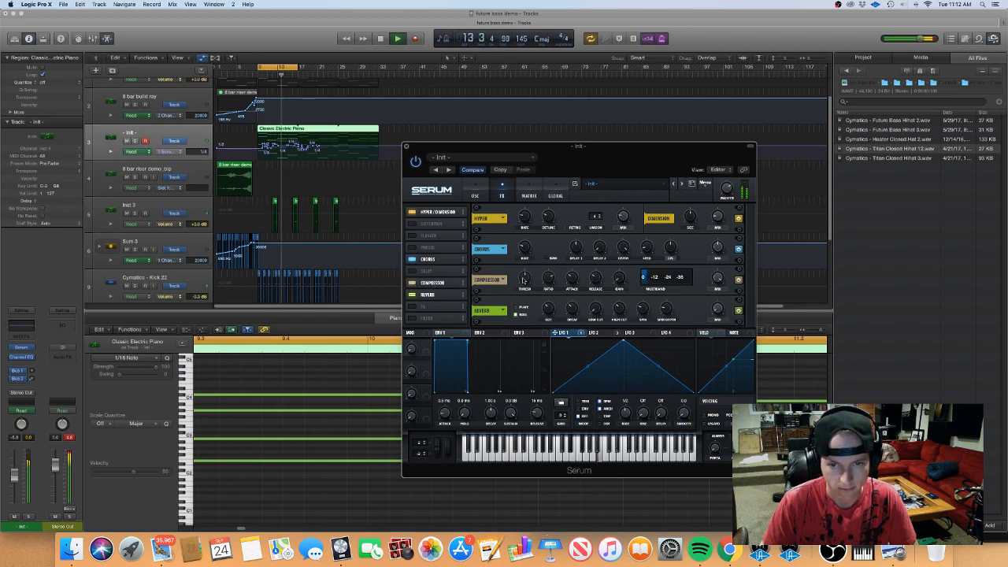
mouse_move(526, 276)
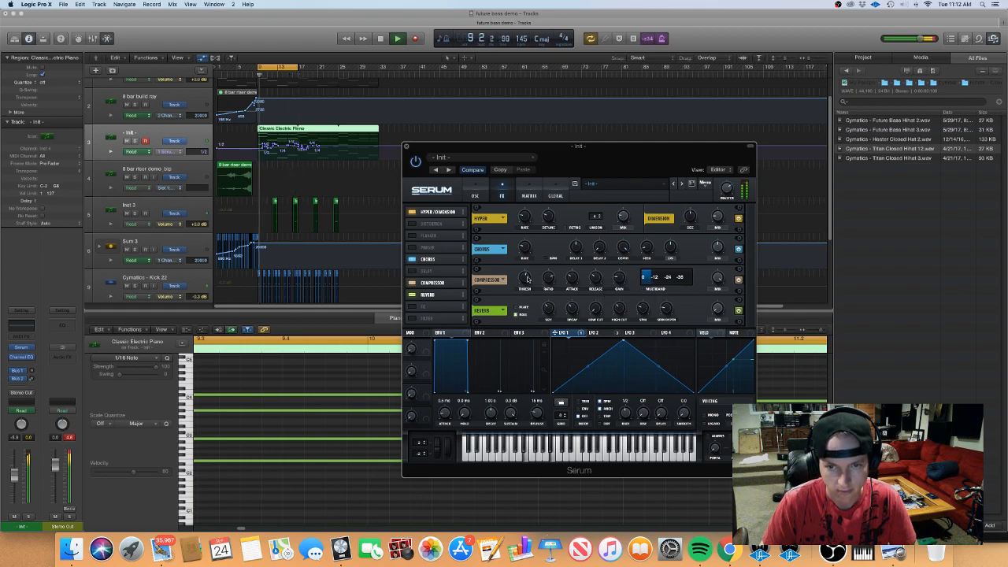
mouse_move(619, 282)
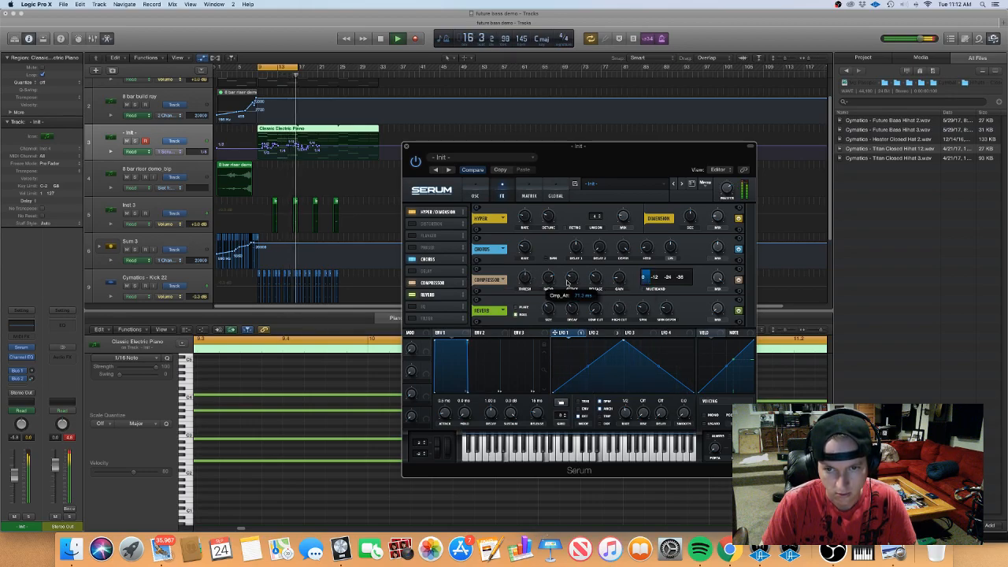
drag(599, 260, 597, 270)
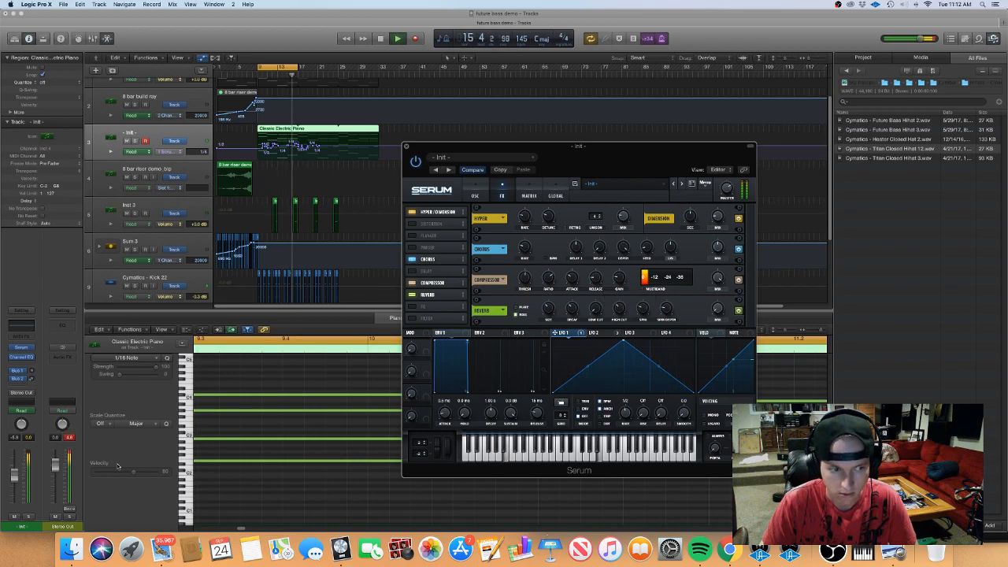
mouse_move(616, 282)
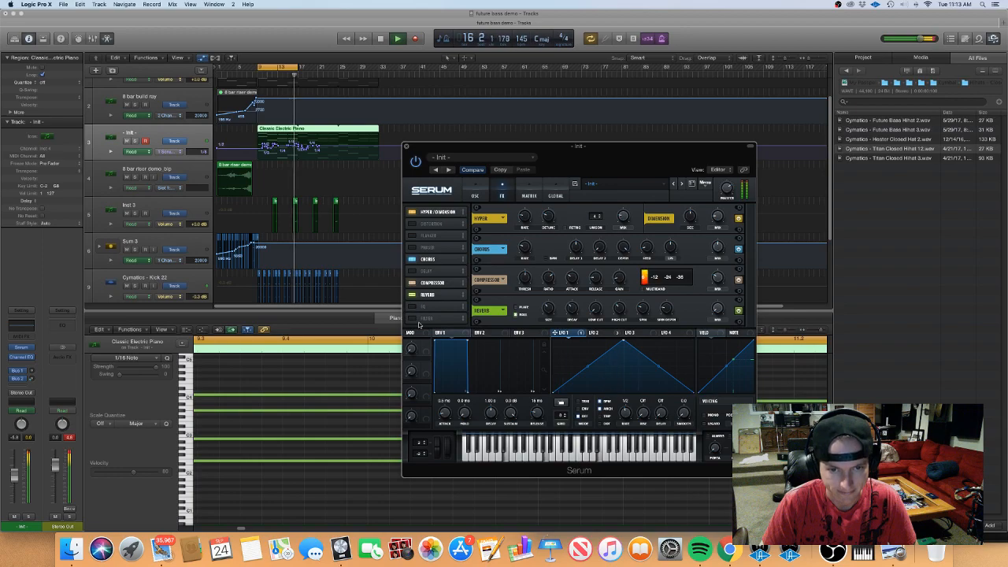
click(411, 236)
click(411, 236)
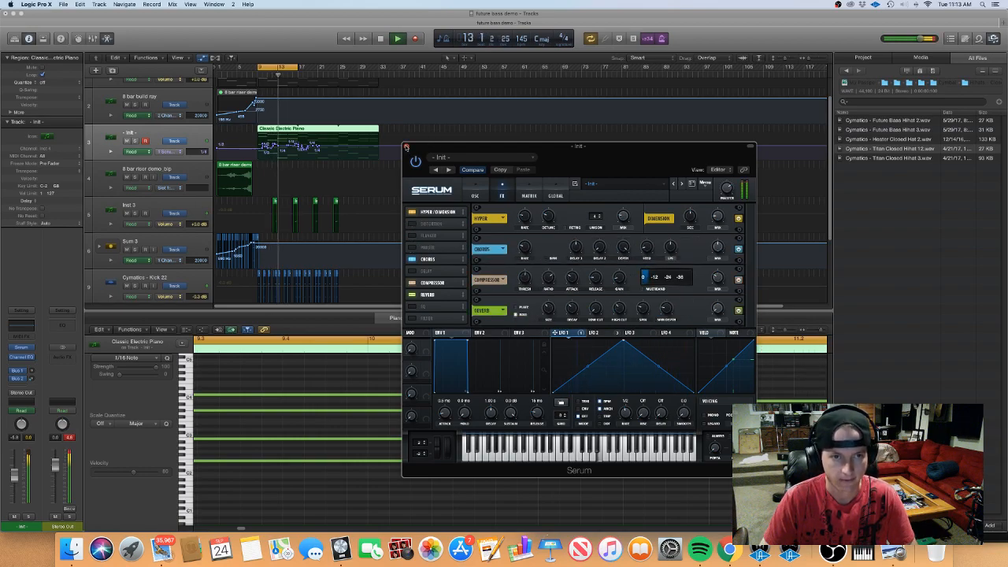
Close the Serum window and disarm recording on the Init track
click(407, 148)
key(z)
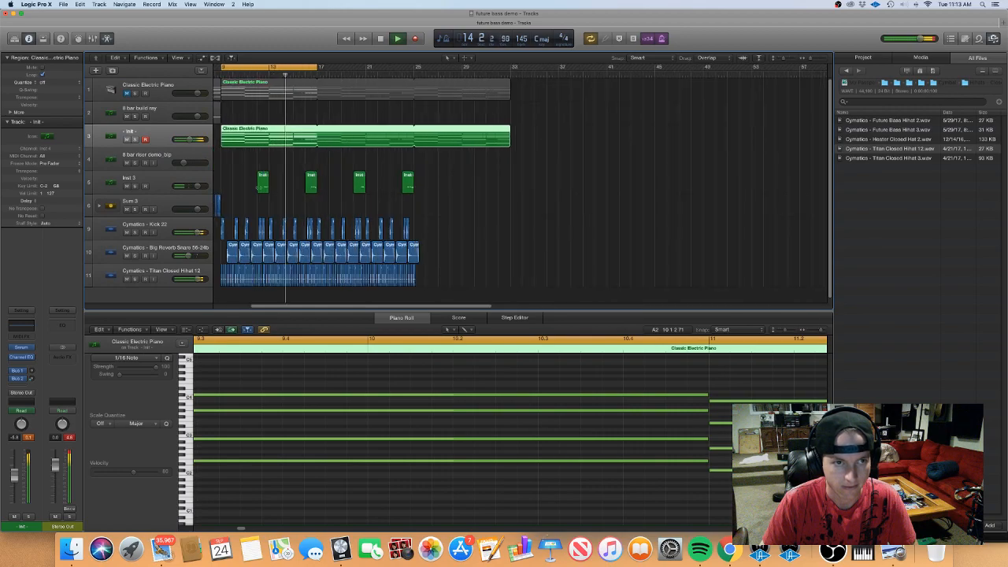
click(147, 138)
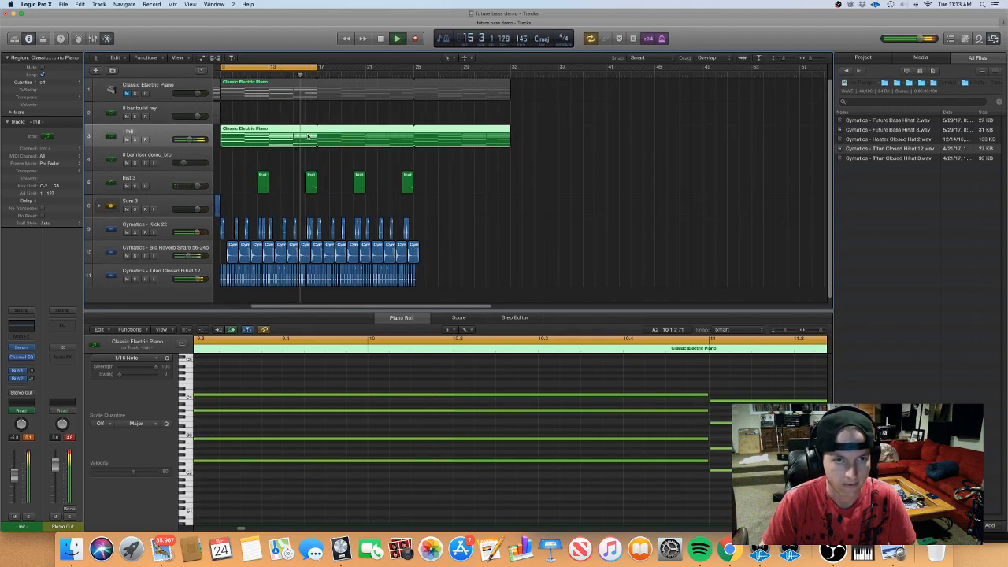
Copy the Init track's eight bars of LFO2Rate automation from bar 9 to bar 17, and extend the cycle range to 16 bars
key(a)
mouse_move(317, 145)
mouse_down()
mouse_move(221, 150)
mouse_move(320, 151)
mouse_up()
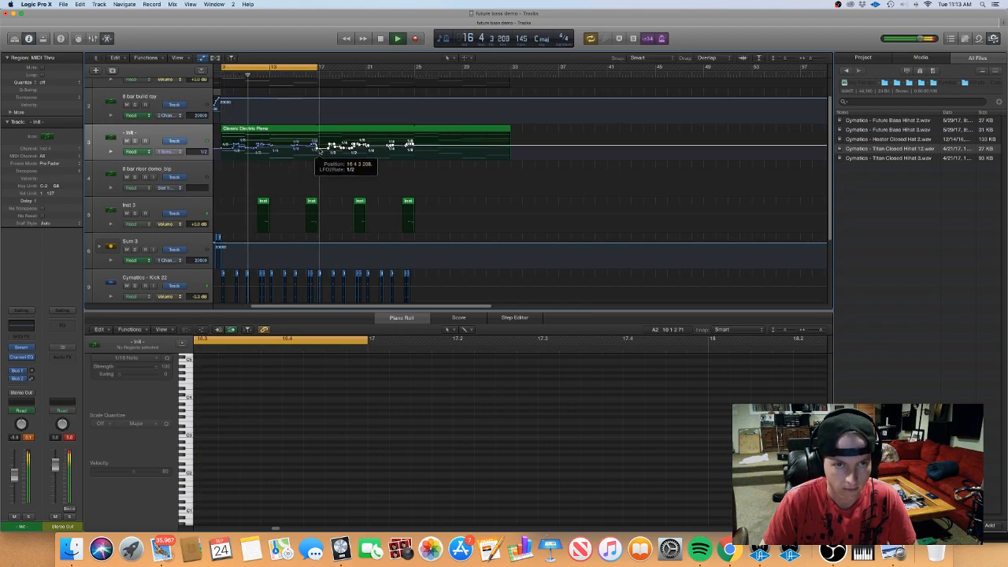
drag(317, 68, 414, 68)
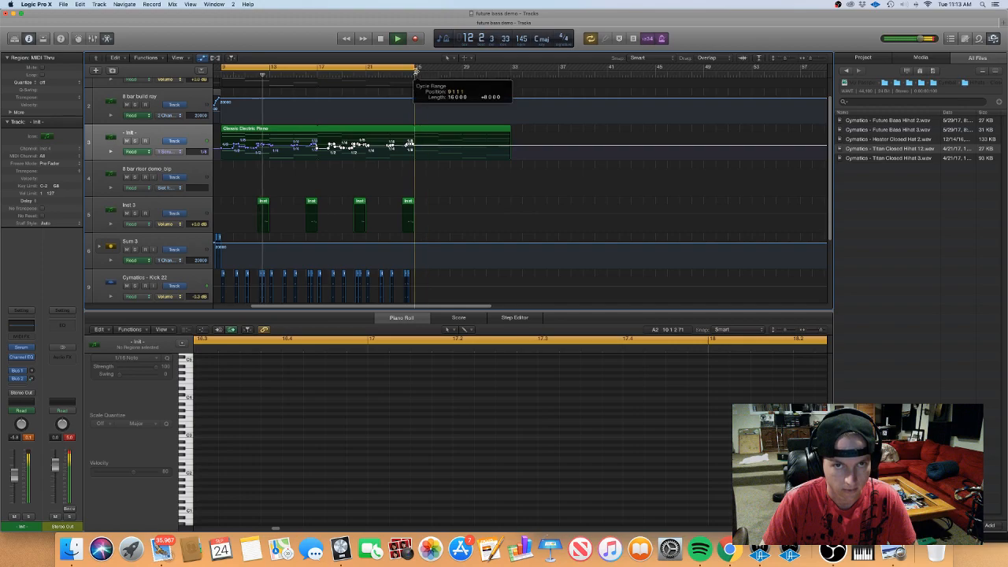
key(a)
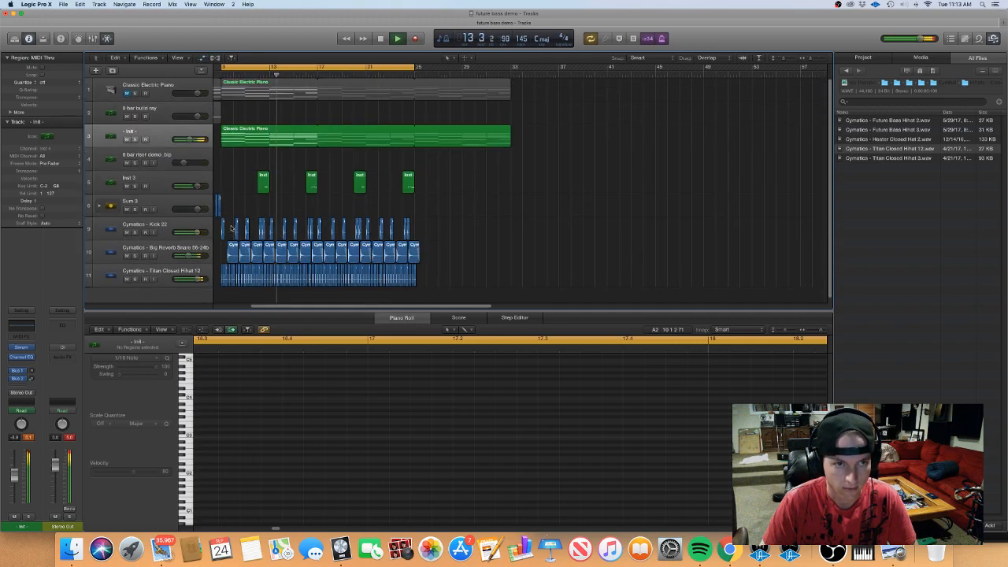
Unmute the Classic Electric Piano track and mute its region starting at bar 9
scroll(229, 224, left, 5)
click(127, 93)
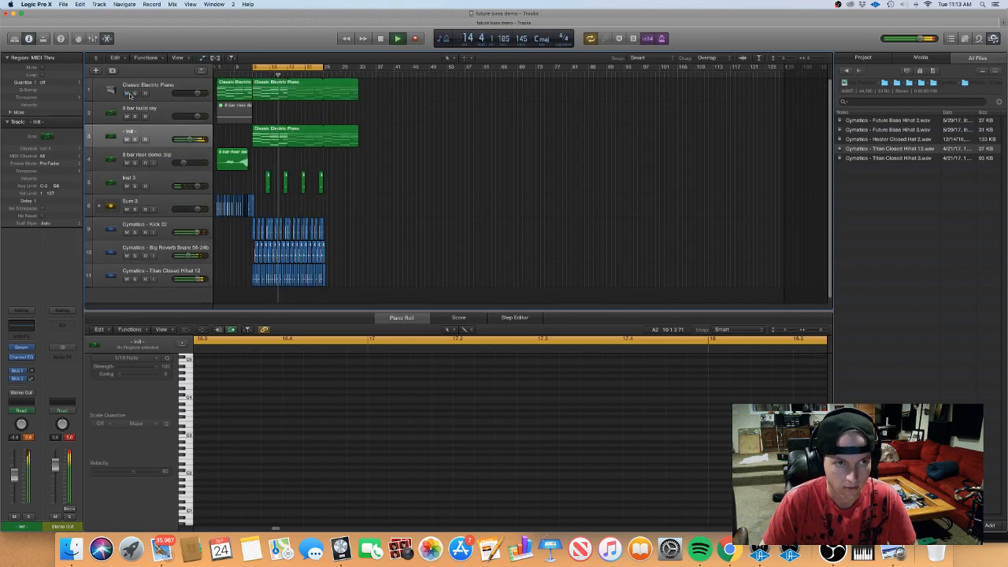
click(150, 87)
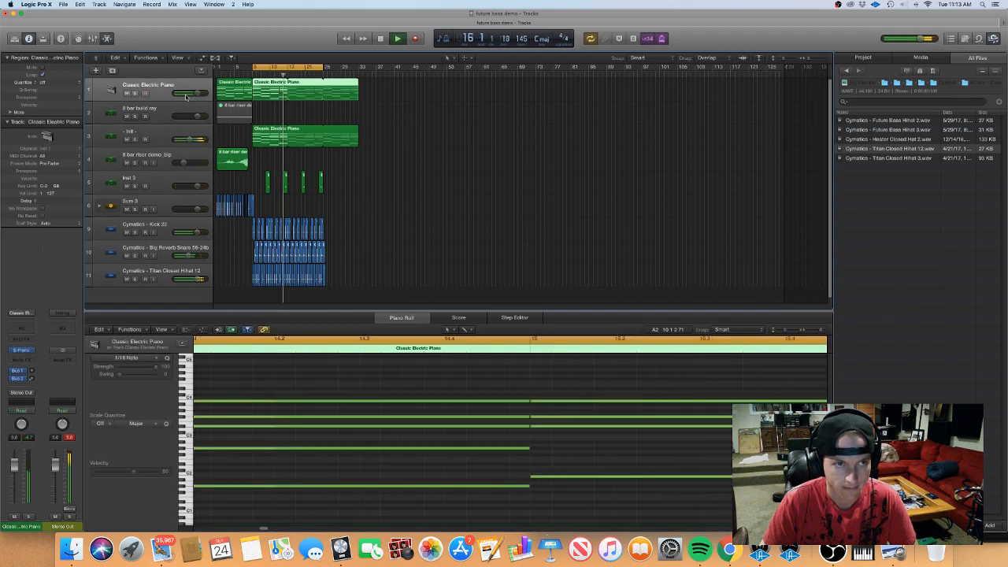
key(ctrl+m)
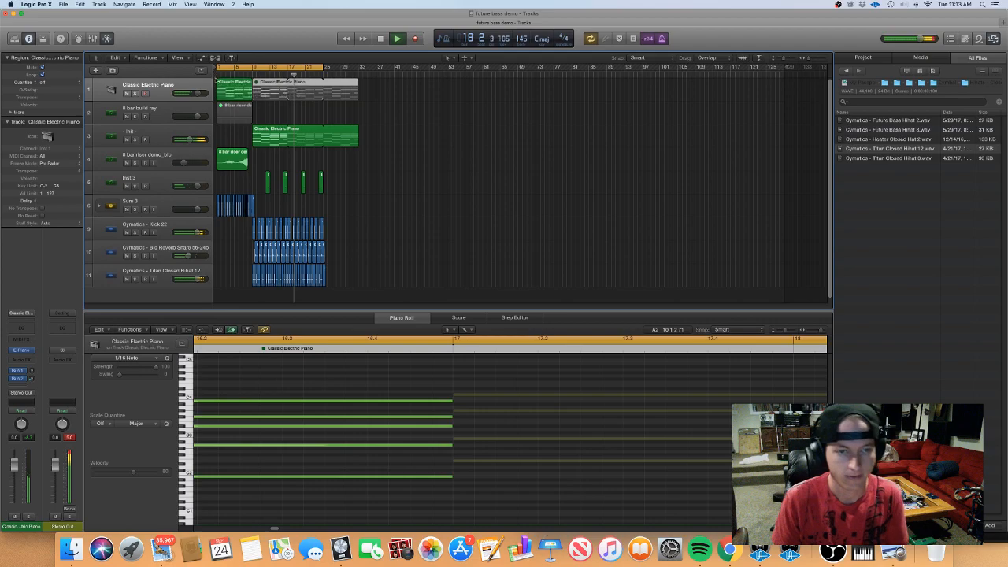
Play the arrangement from bar 1 to review the build-up leading into the main section at bar 9
key(space)
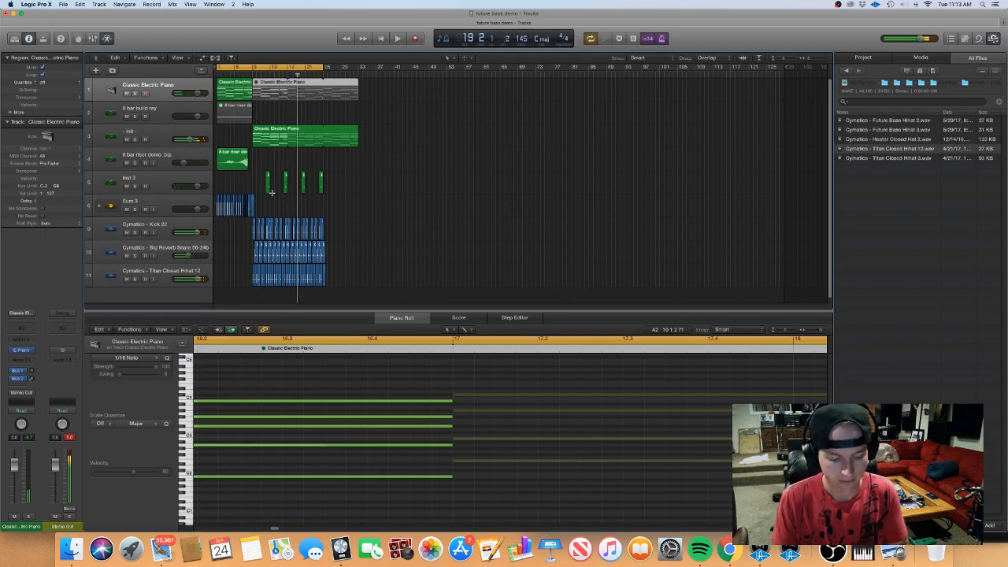
key(space)
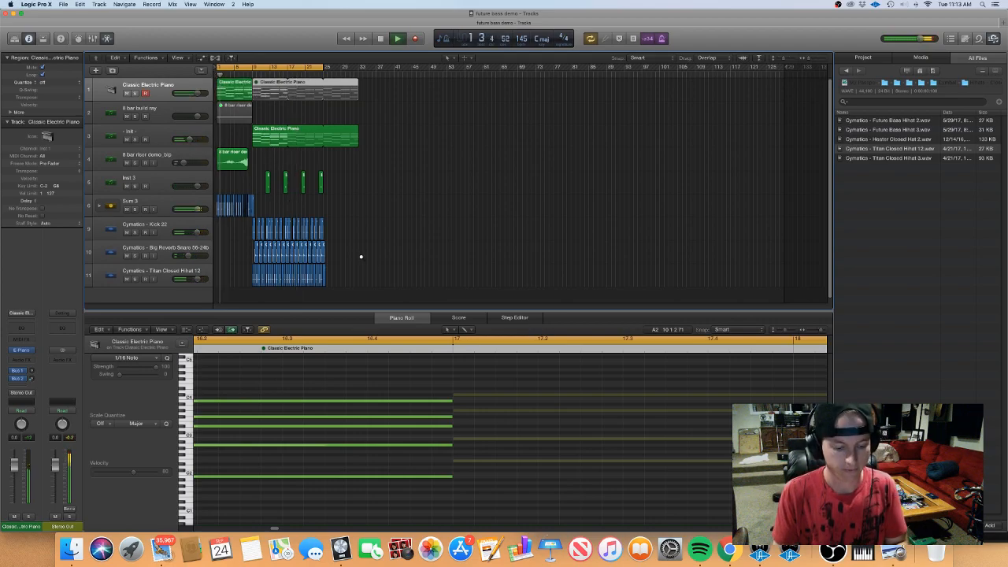
key(super+Right)
key(super+Right)
key(super+Right)
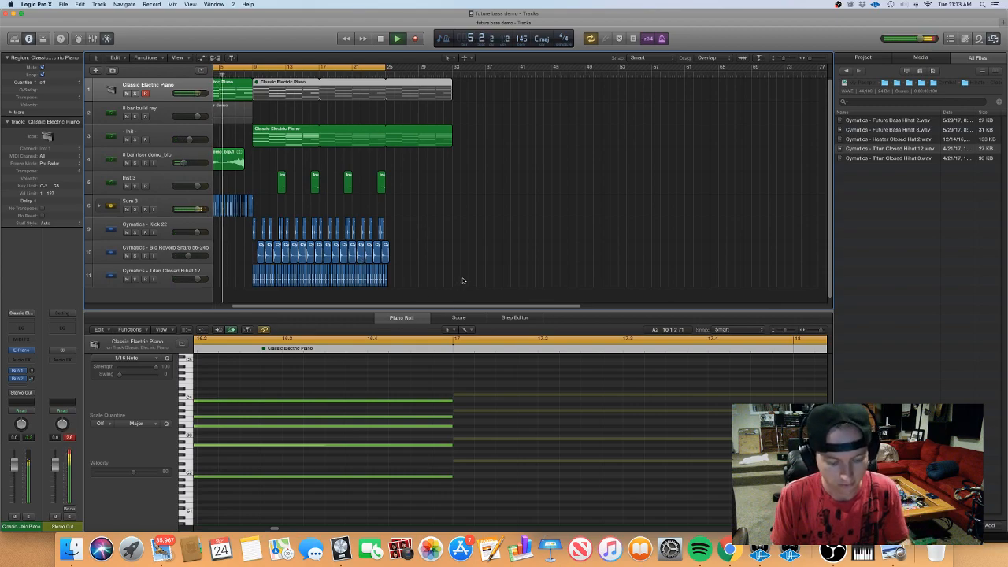
key(super+Left)
key(super+Left)
key(super+Left)
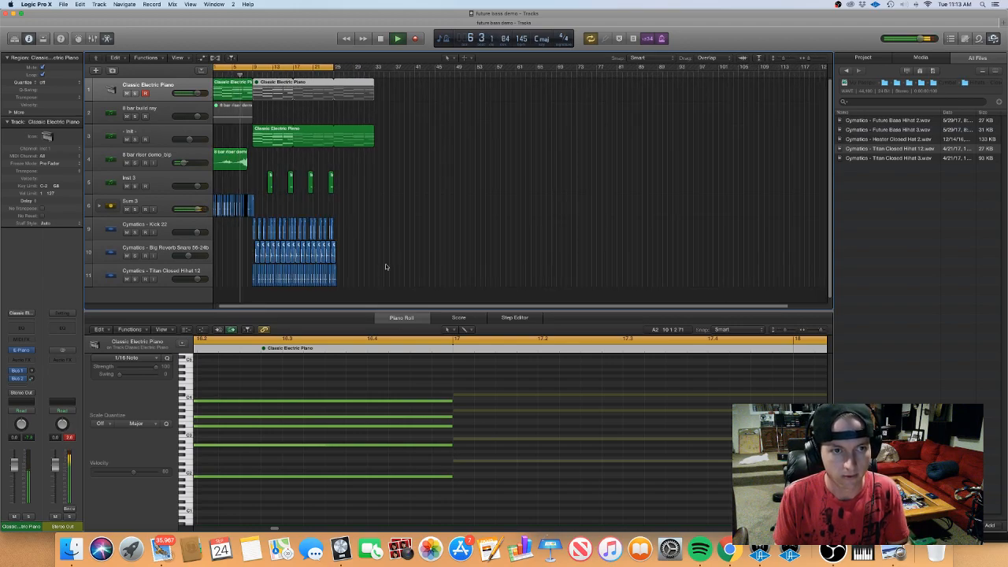
key(super+Right)
key(super+Right)
key(super+Right)
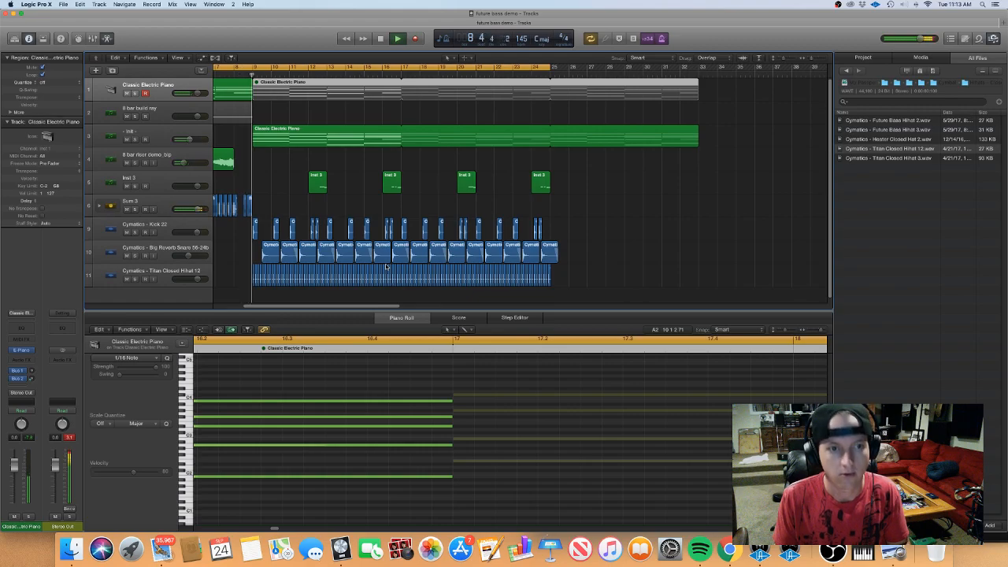
Copy the Inst 3 region from bar 12 to bar 8, just before the main section
key(super+Right)
key(super+Right)
key(super+Right)
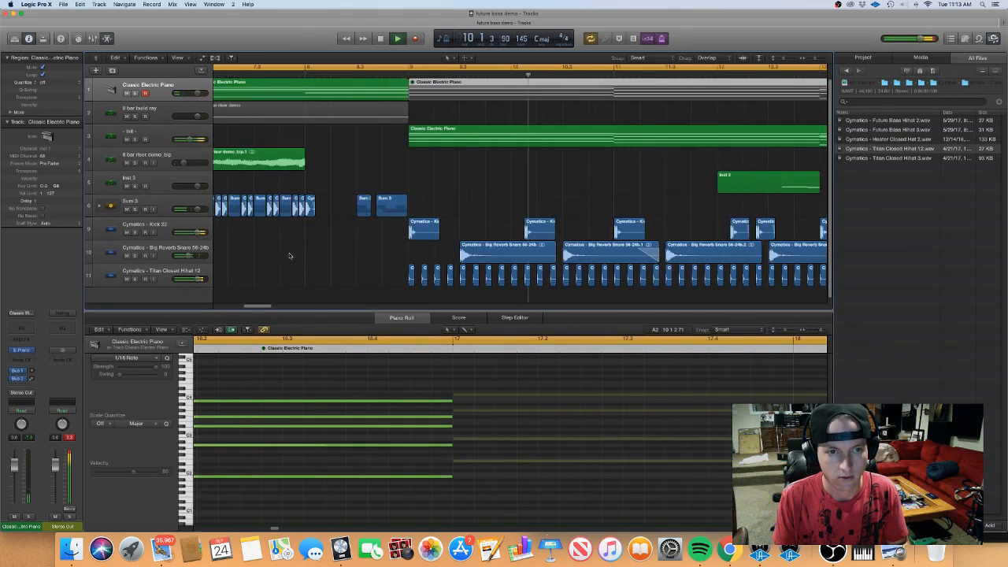
drag(669, 180, 459, 184)
Expand the Sum 3 track stack and mute the five snare regions in the second half of bar 8
drag(482, 222, 457, 205)
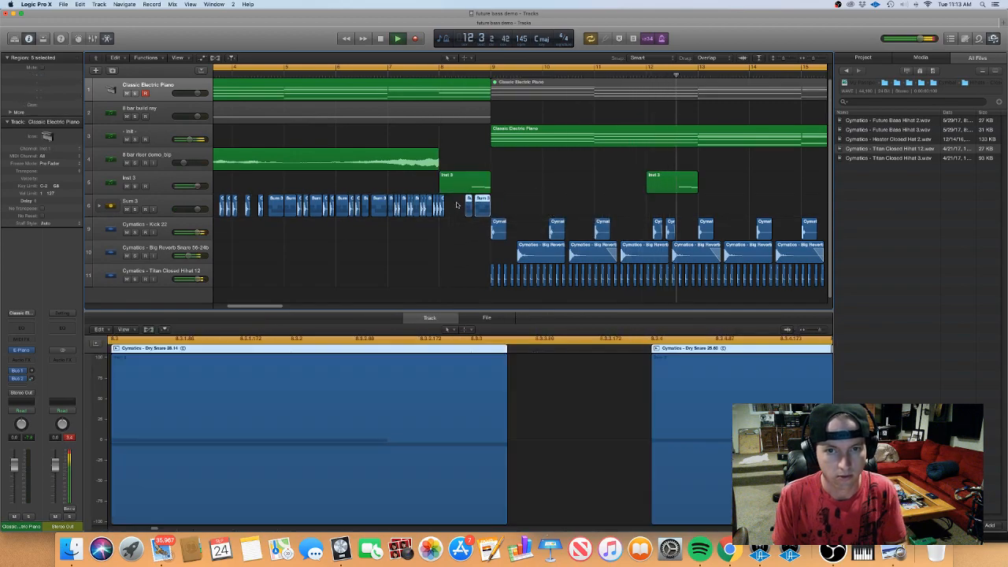
click(98, 206)
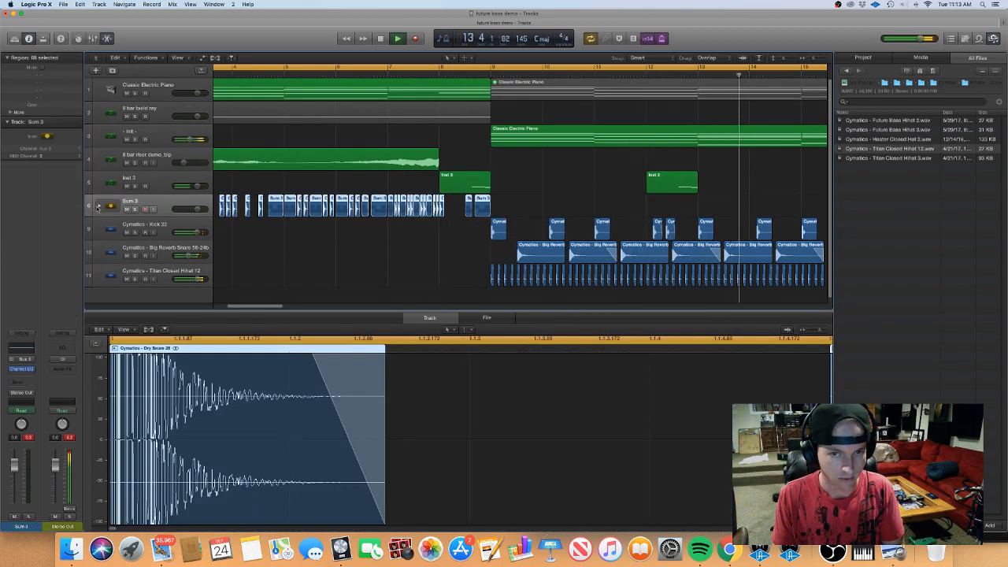
click(99, 206)
click(481, 246)
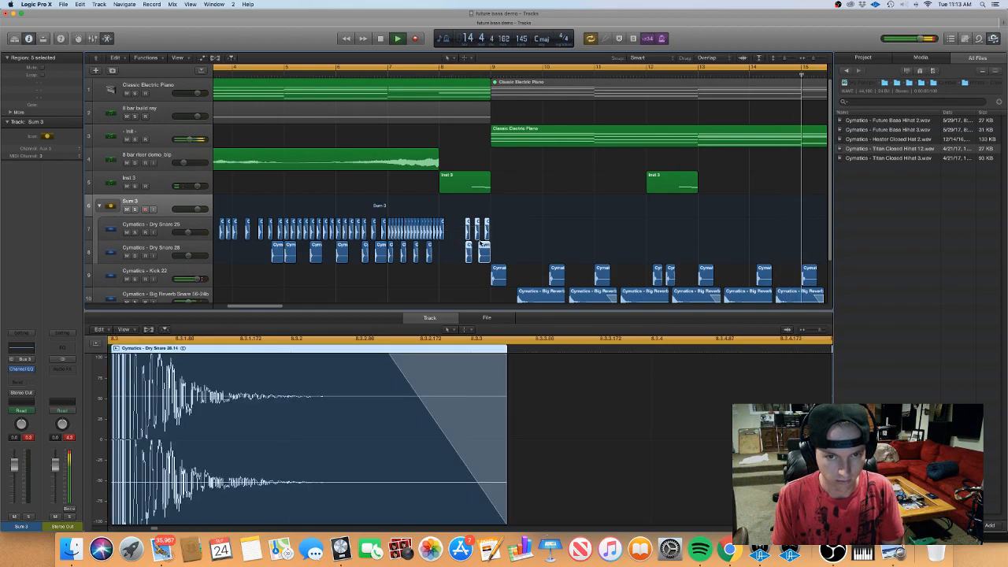
click(457, 254)
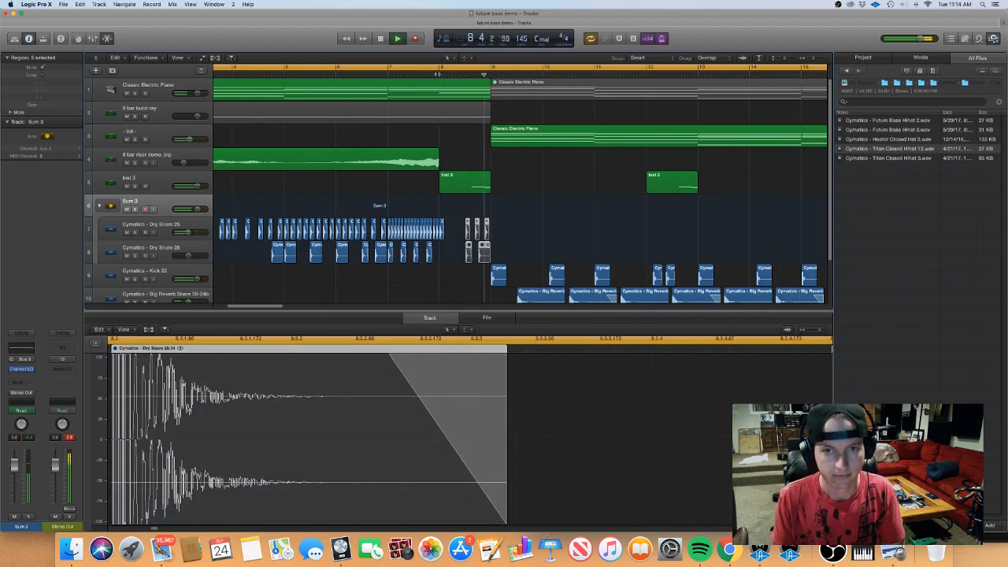
Select the Inst 3 track and replay the transition from the end of bar 8 into bar 9
click(153, 186)
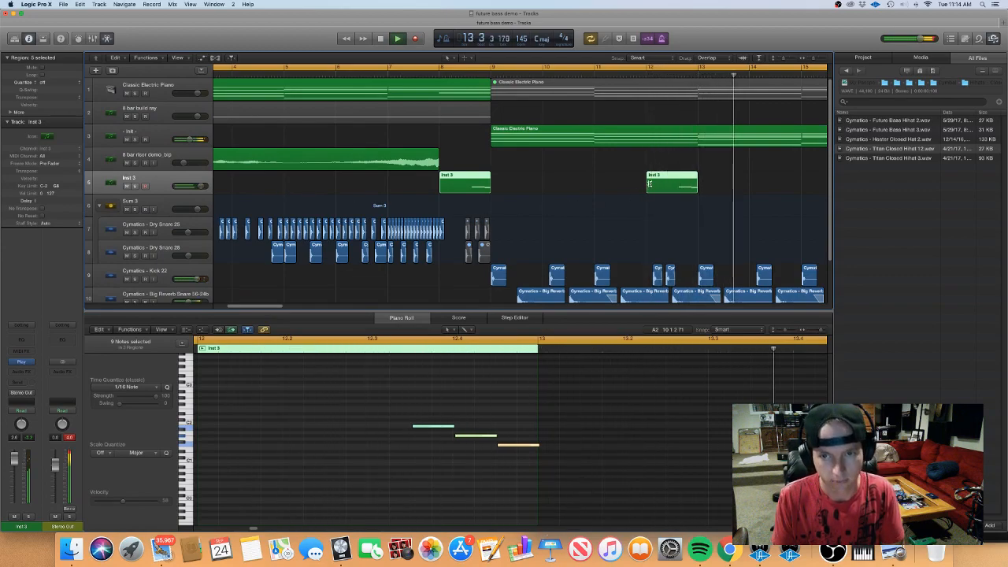
click(483, 76)
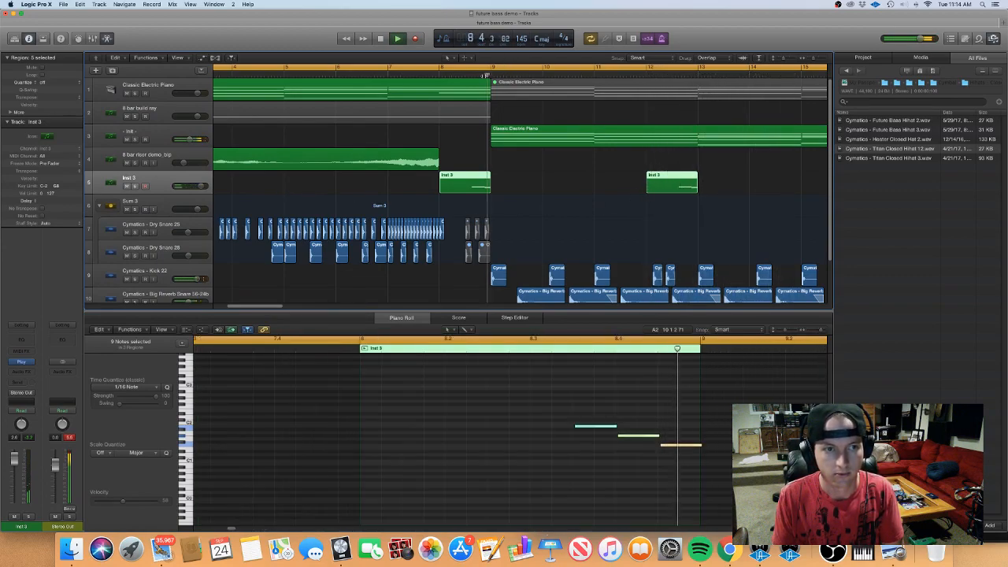
key(a)
key(a)
Copy the Inst 3 region from bar 12 to bar 10 and replay from the end of bar 8
scroll(553, 182, down, 5)
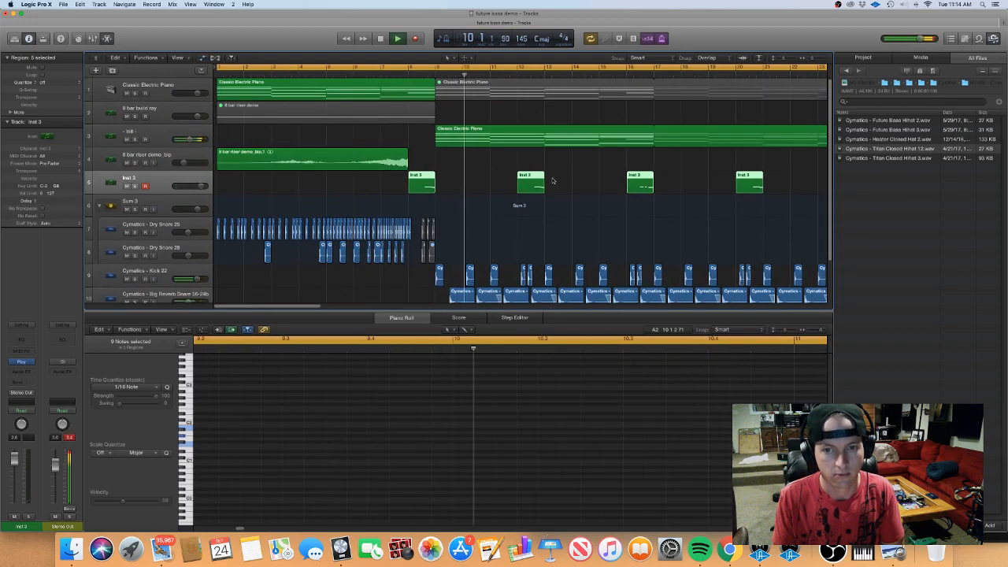
drag(530, 189, 473, 190)
click(554, 184)
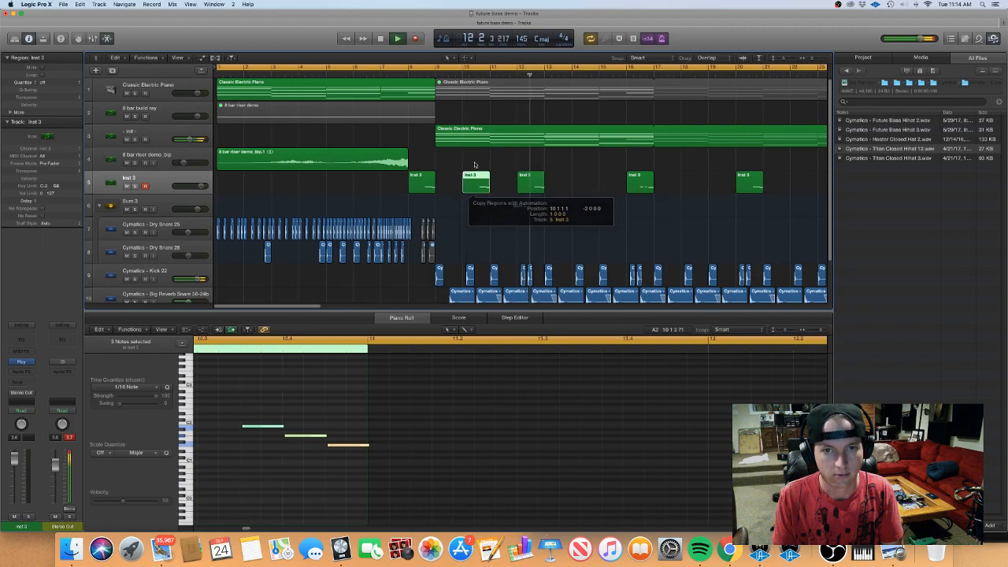
click(429, 74)
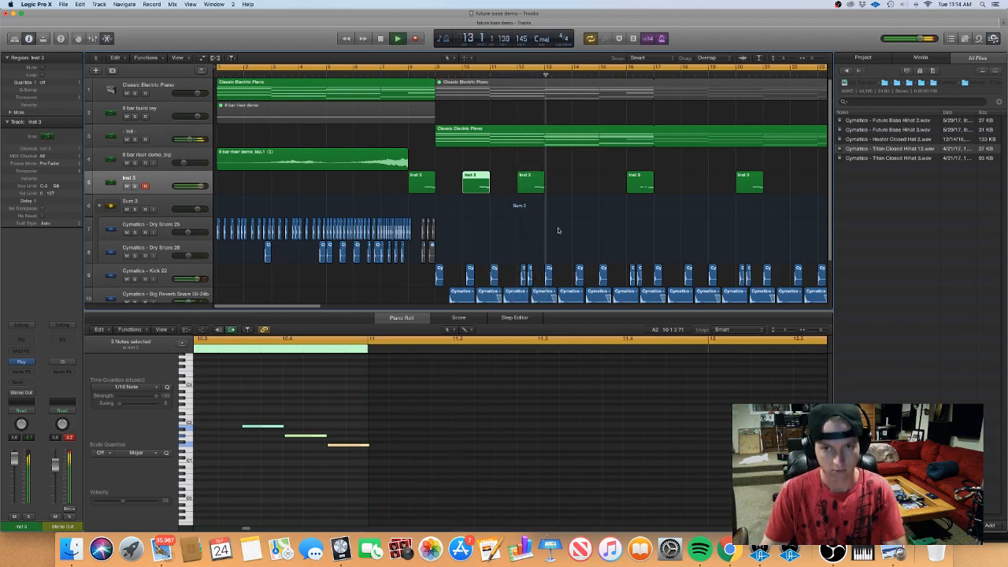
Copy the Inst 3 region from bar 12 to bar 14 and play the main section from bar 9
scroll(571, 182, down, 3)
scroll(571, 182, up, 3)
scroll(569, 179, left, 5)
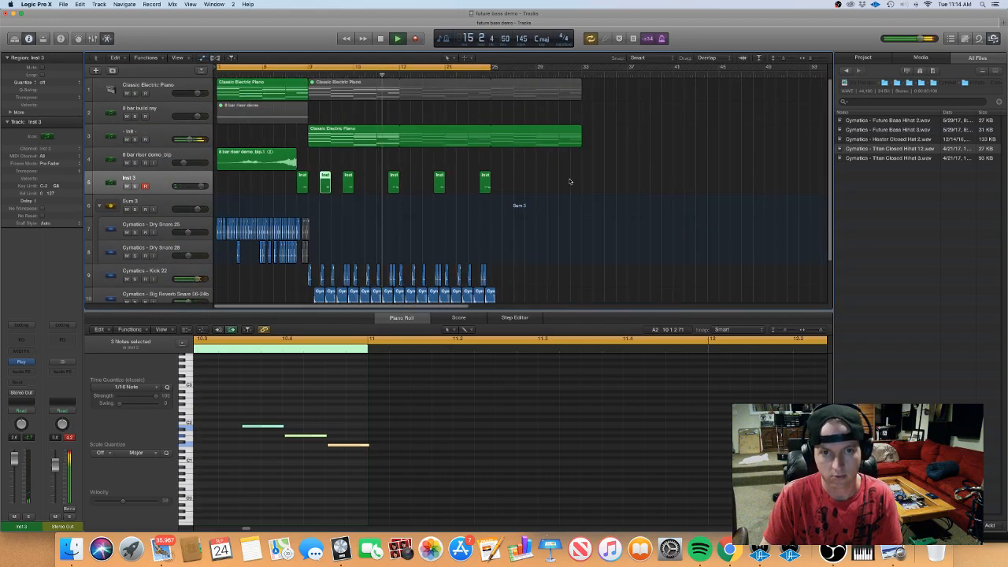
key(super+Right)
key(super+Right)
key(super+Right)
key(super+Right)
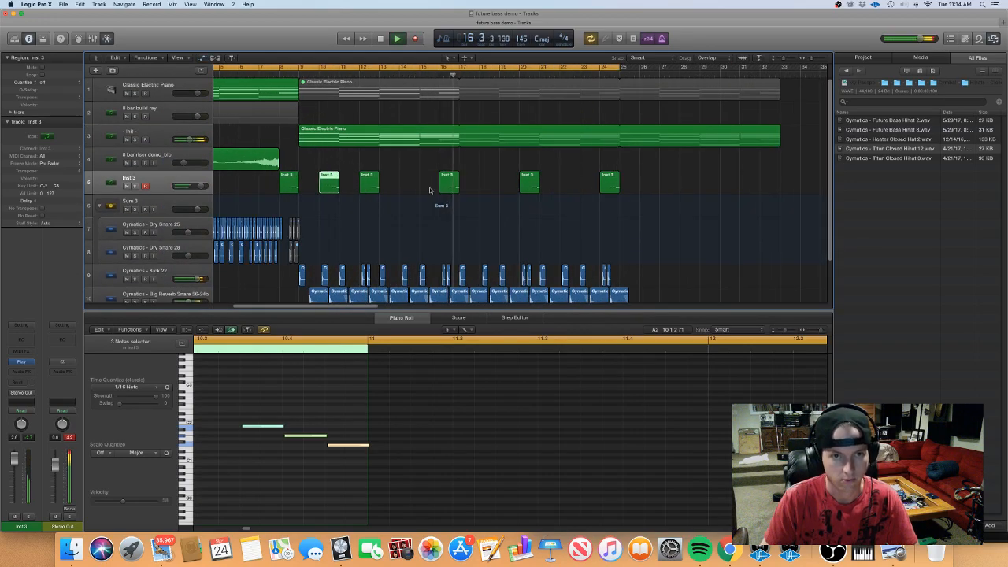
click(388, 185)
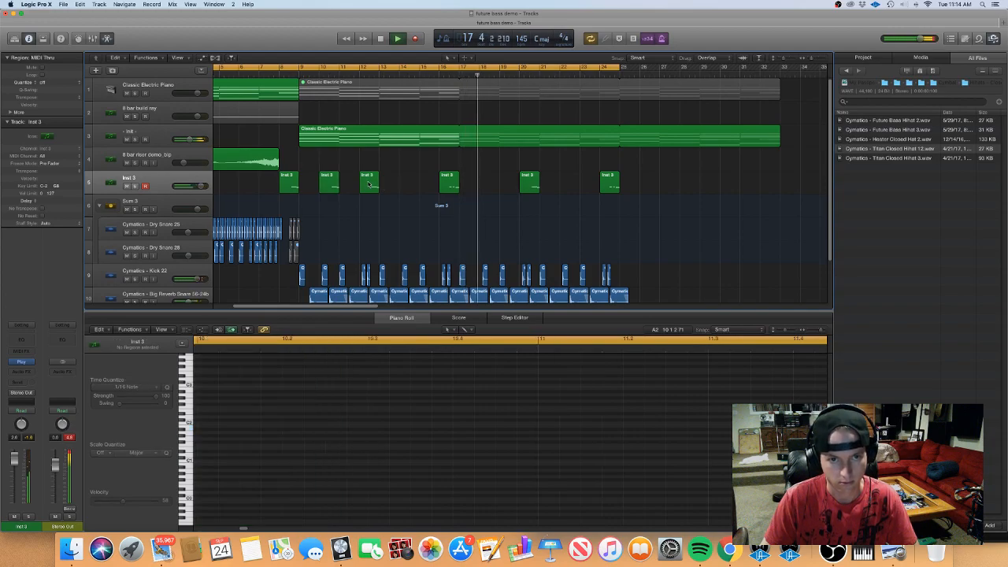
drag(367, 184, 413, 184)
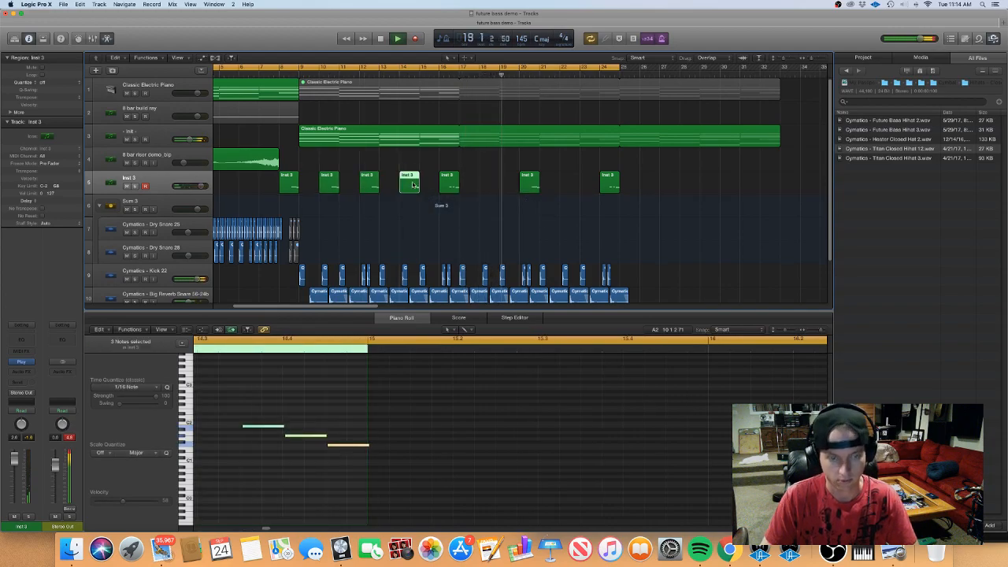
click(299, 75)
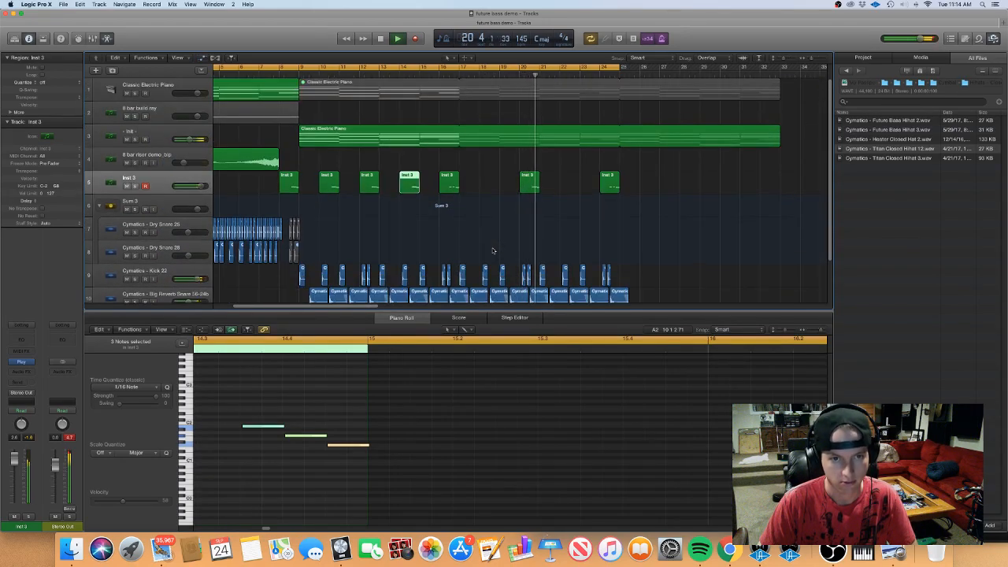
Stop playback and copy the Inst 3 regions at bars 10, 12 and 14 to bars 18, 20 and 22
key(space)
drag(312, 165, 408, 188)
drag(329, 184, 490, 186)
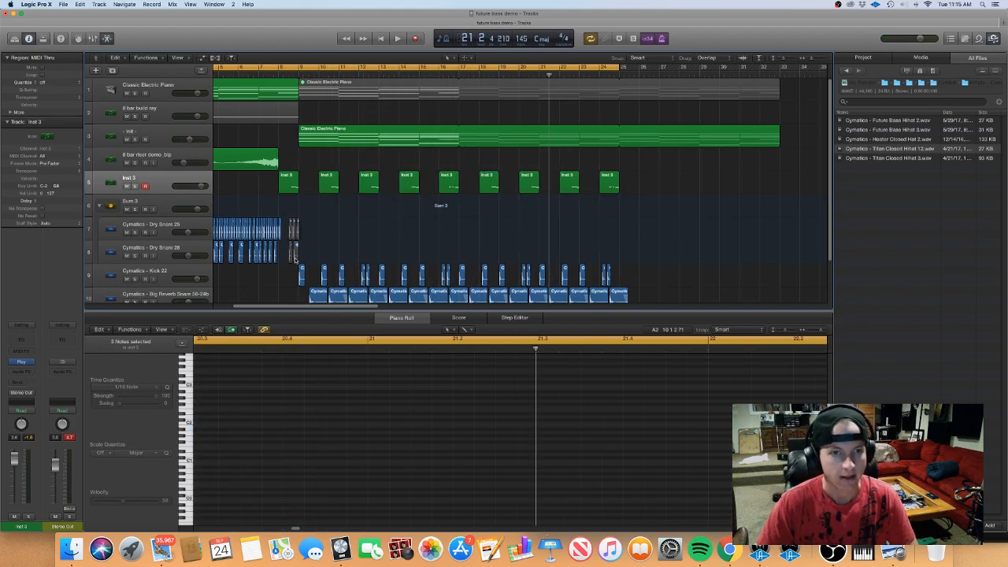
Set the cycle range from bar 9 to bar 17 and enlarge the arrangement area to show all tracks
drag(305, 66, 339, 66)
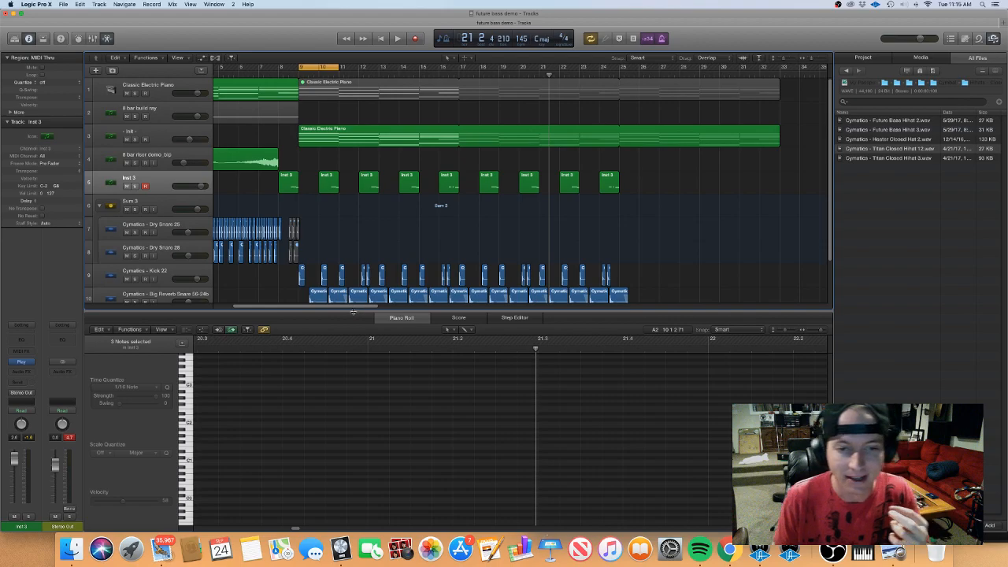
drag(353, 311, 347, 346)
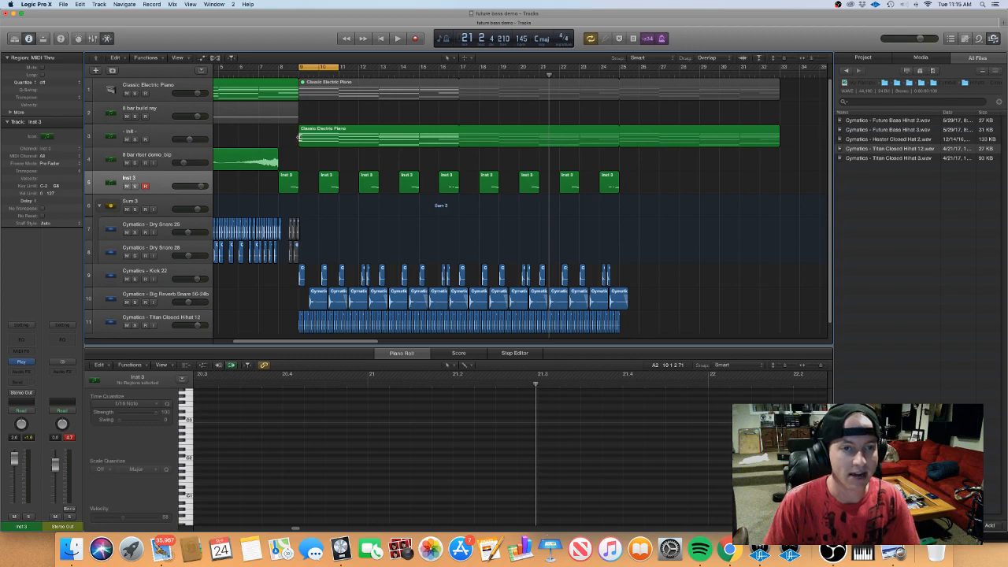
drag(336, 68, 459, 67)
Create one software instrument track below the Init track, using Native Instruments Reaktor5 in stereo
click(141, 133)
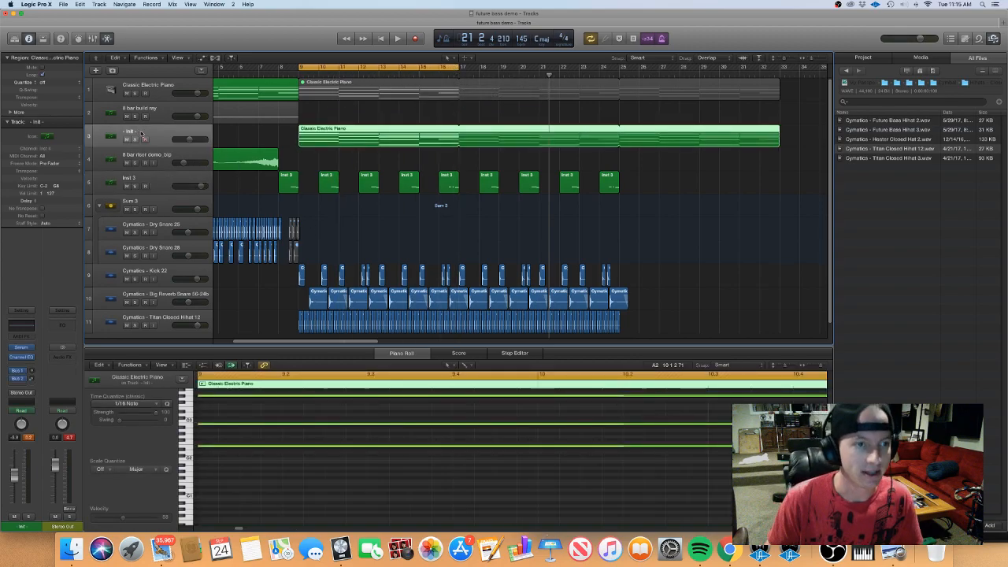
click(171, 155)
click(161, 140)
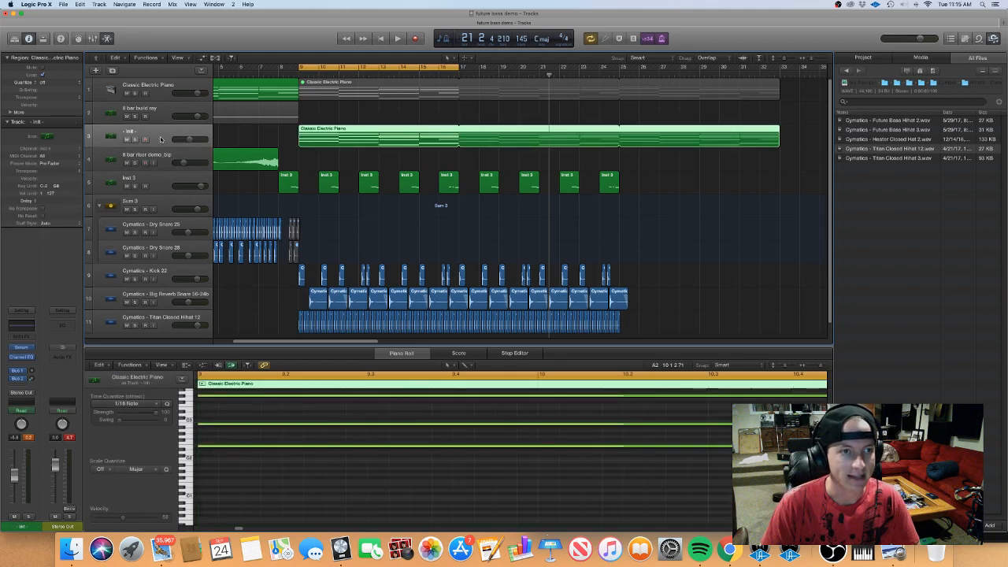
click(95, 71)
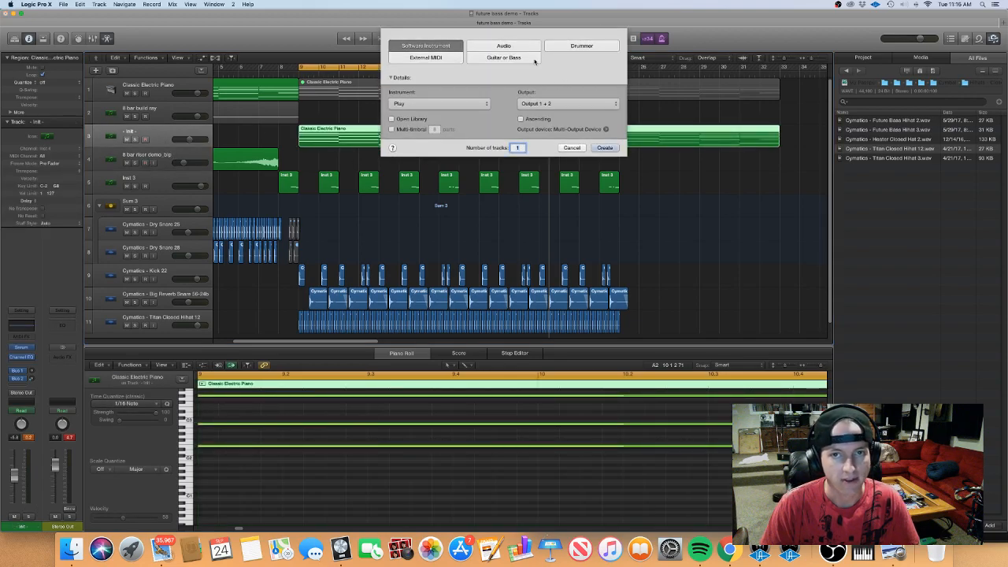
click(438, 104)
mouse_move(456, 273)
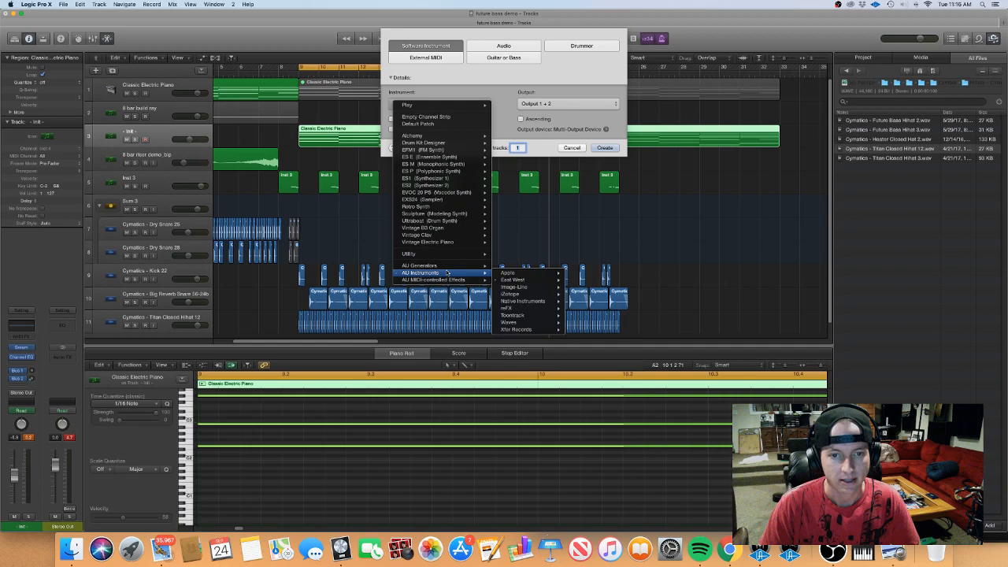
mouse_move(547, 302)
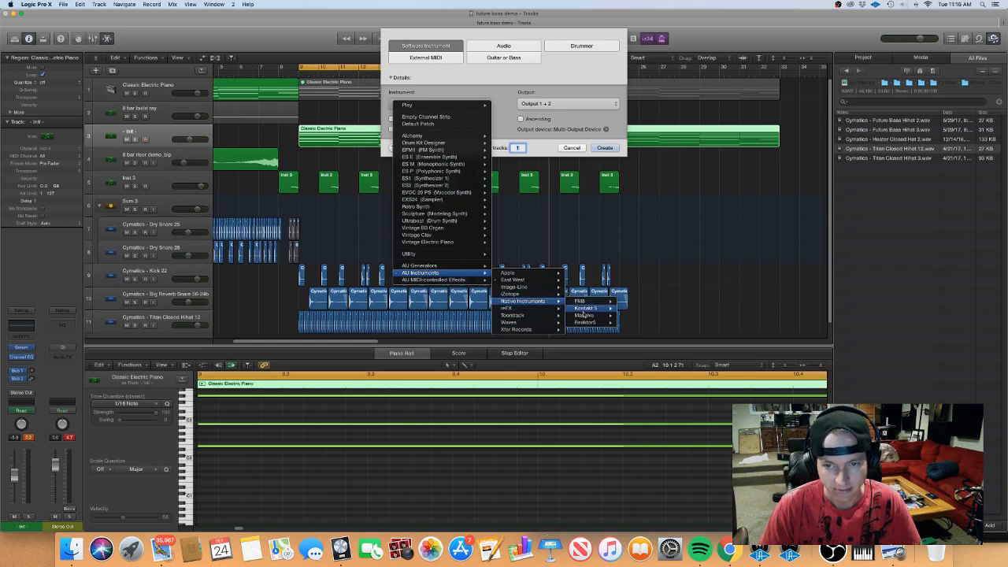
mouse_move(595, 325)
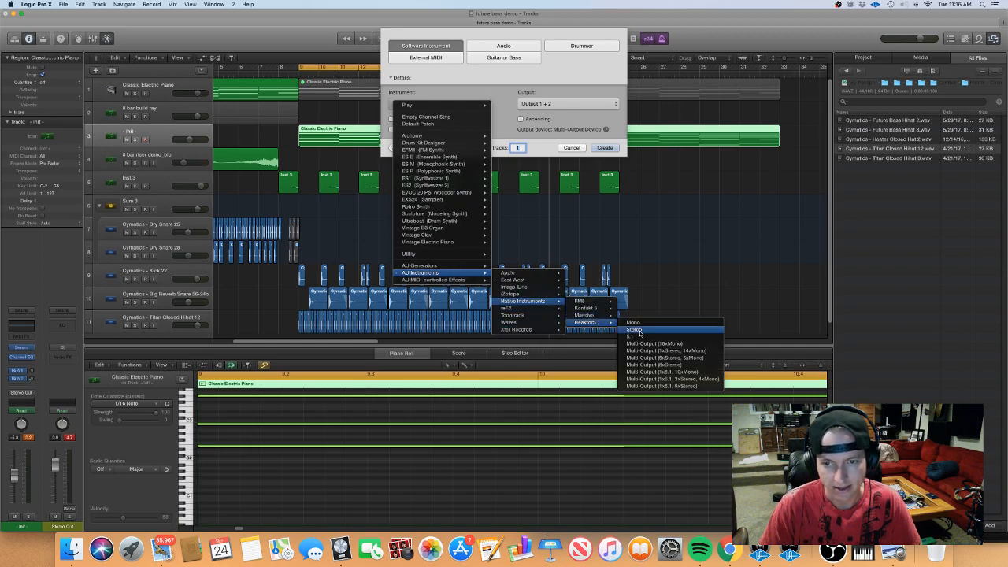
click(638, 331)
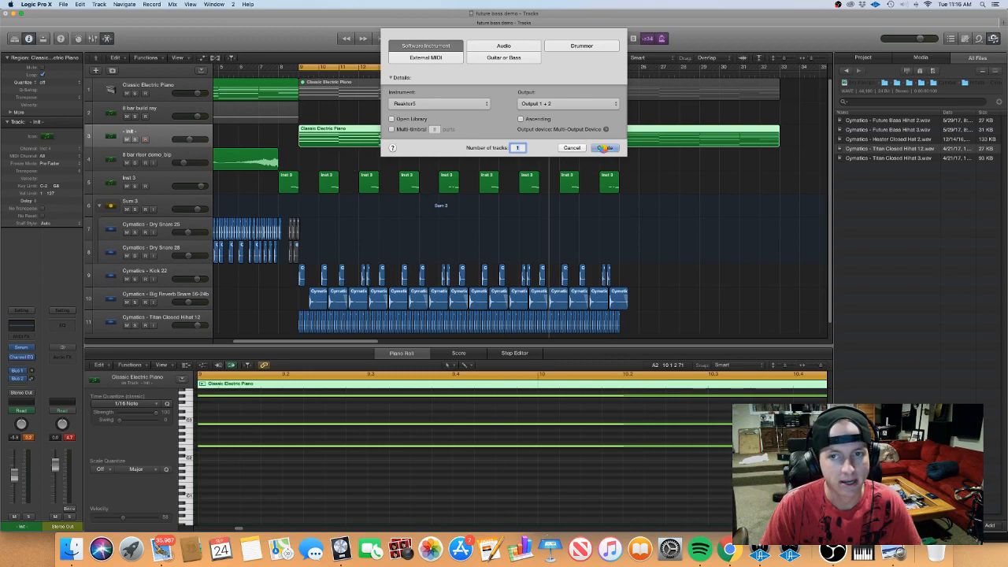
click(605, 148)
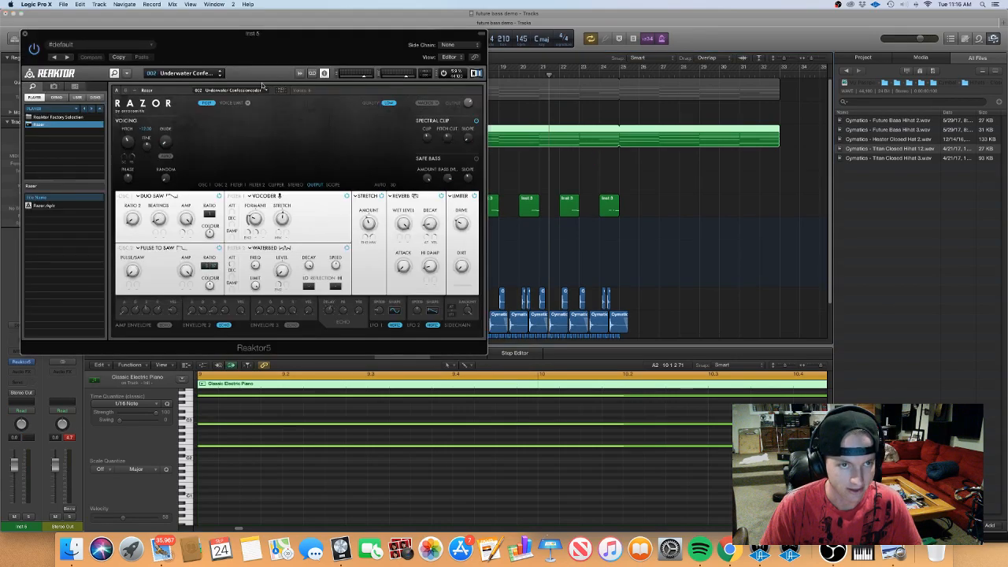
Load the Razor preset Punch in the Balls in Reaktor5 and close the plug-in window
click(195, 73)
mouse_move(230, 79)
click(286, 75)
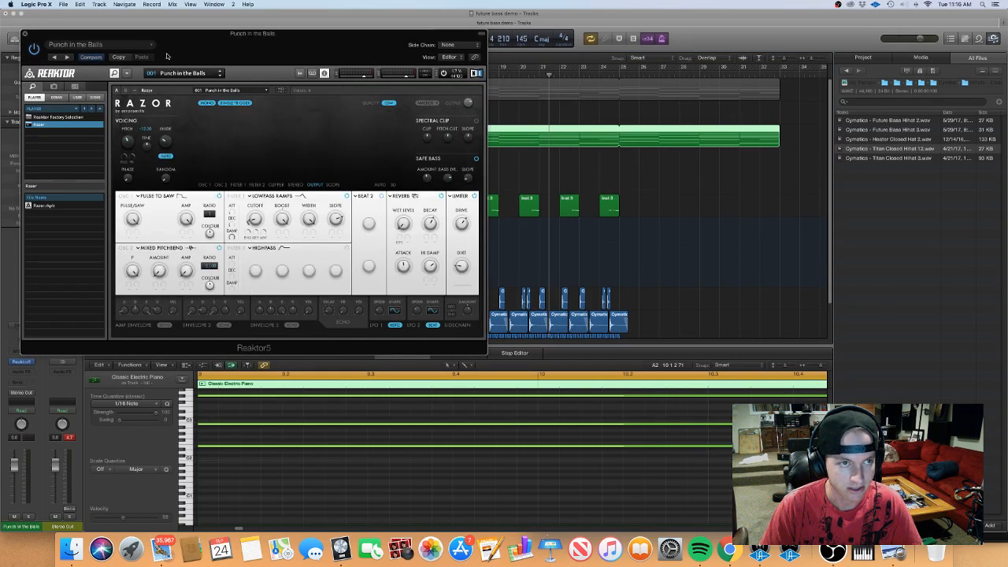
click(25, 35)
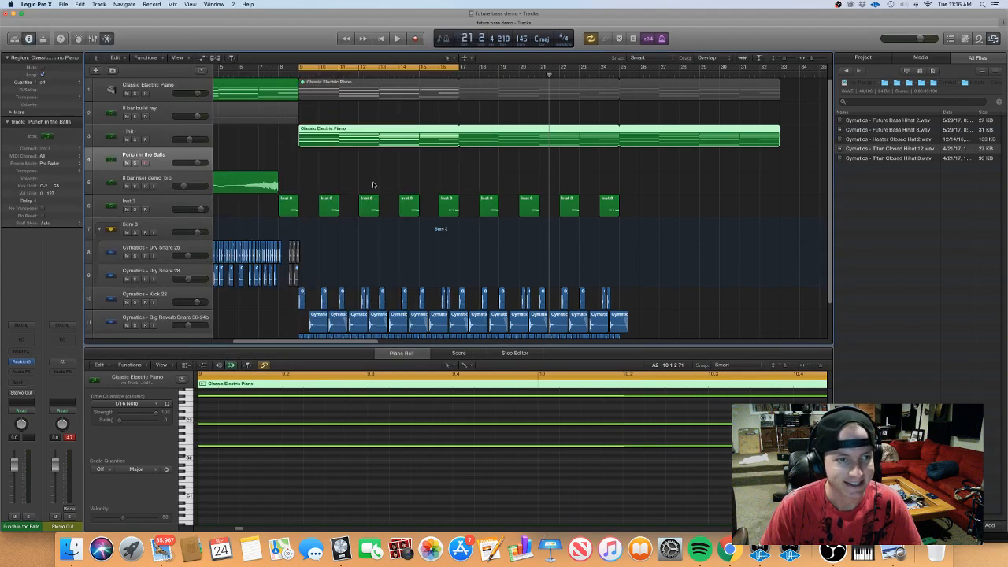
Copy the Init track's chord region onto the Punch in the Balls track and delete all notes except the lowest line
click(327, 167)
drag(318, 146, 324, 159)
scroll(455, 396, up, 2)
scroll(450, 411, down, 10)
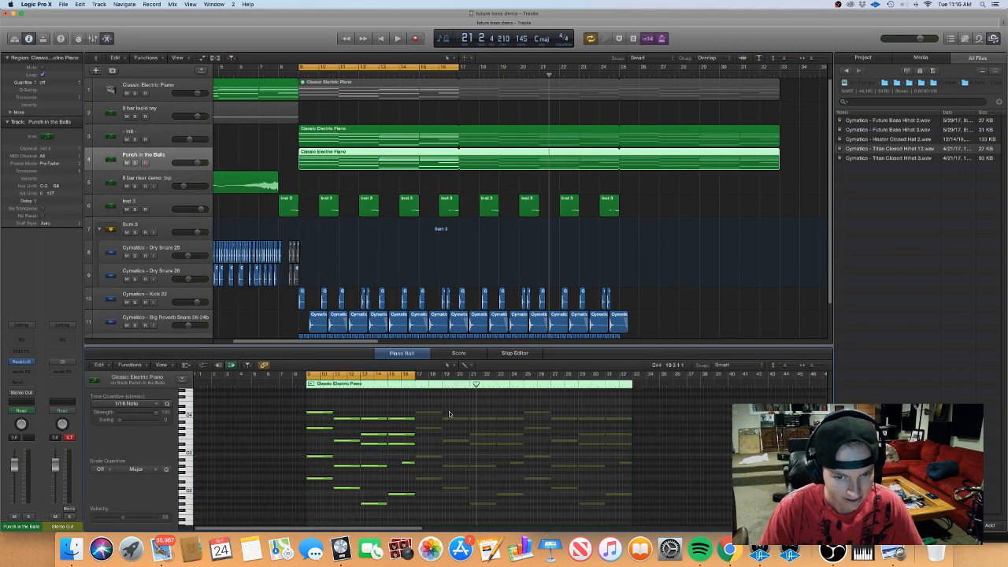
drag(424, 466, 433, 476)
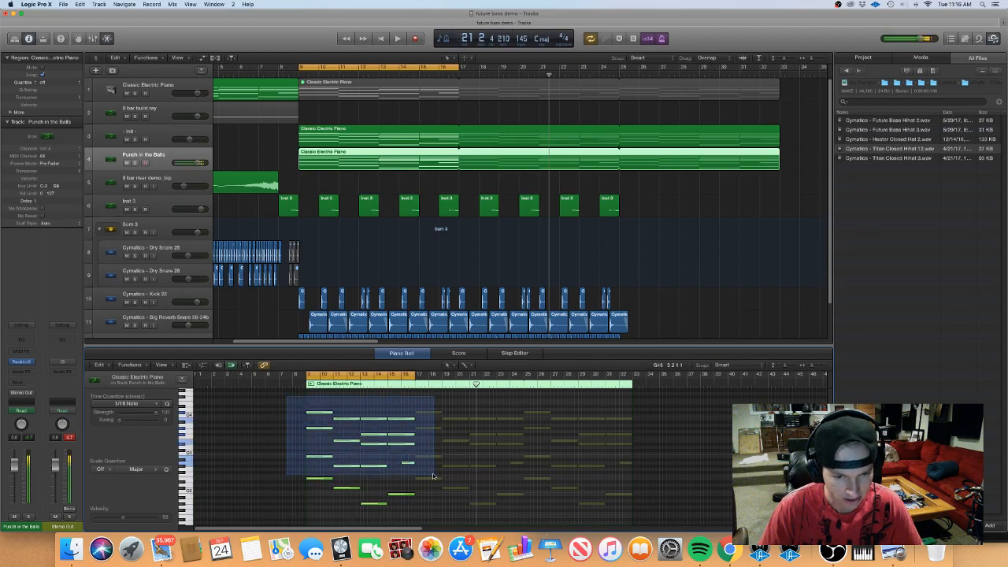
key(Delete)
Try the four bass notes an octave lower, and return them to their original pitches
key(space)
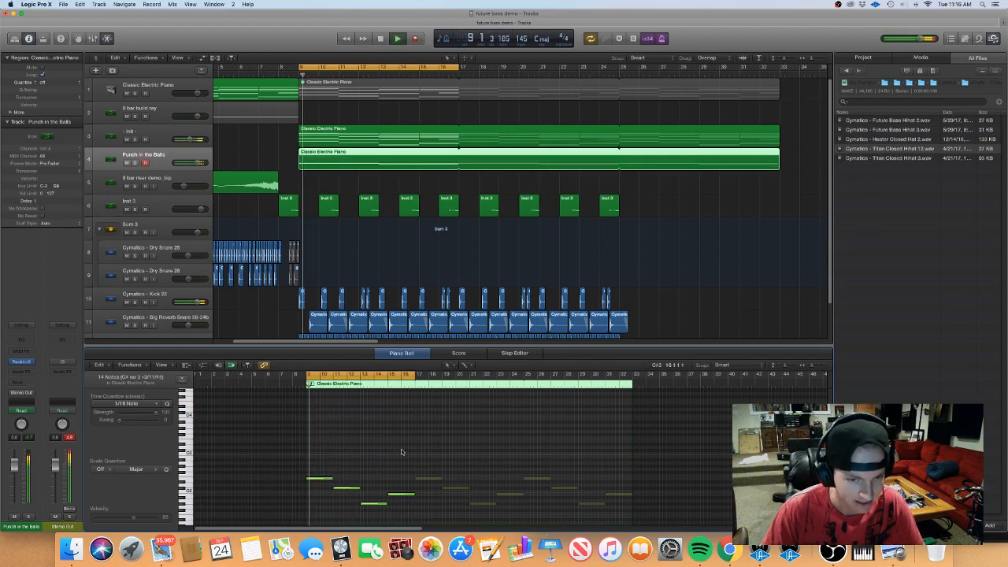
key(super+Right)
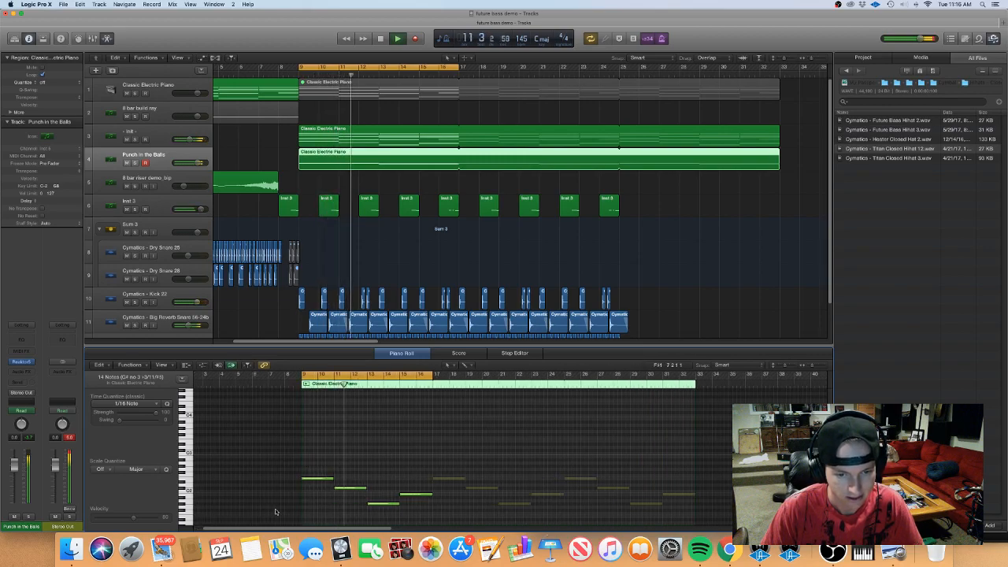
drag(352, 499, 430, 476)
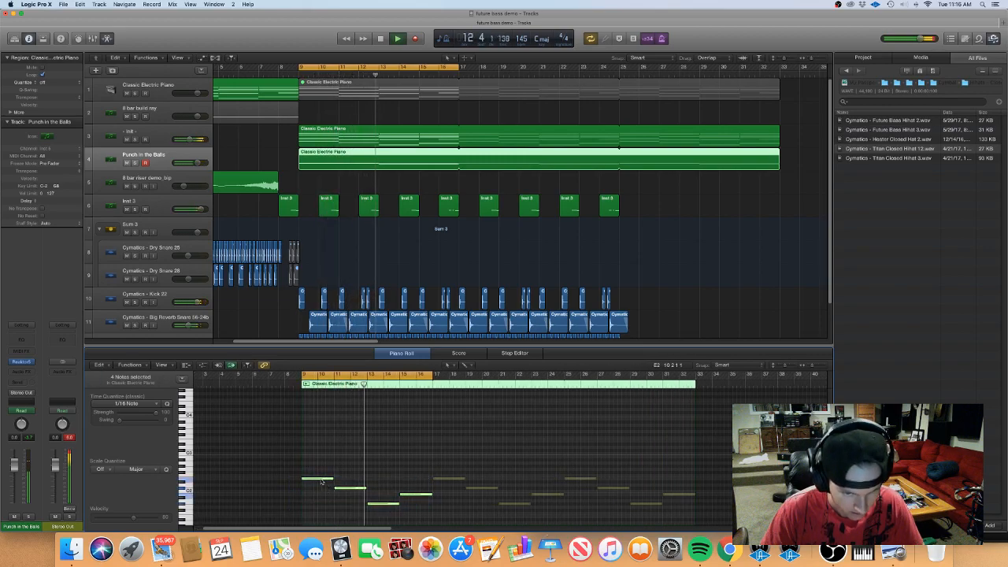
drag(321, 490, 322, 517)
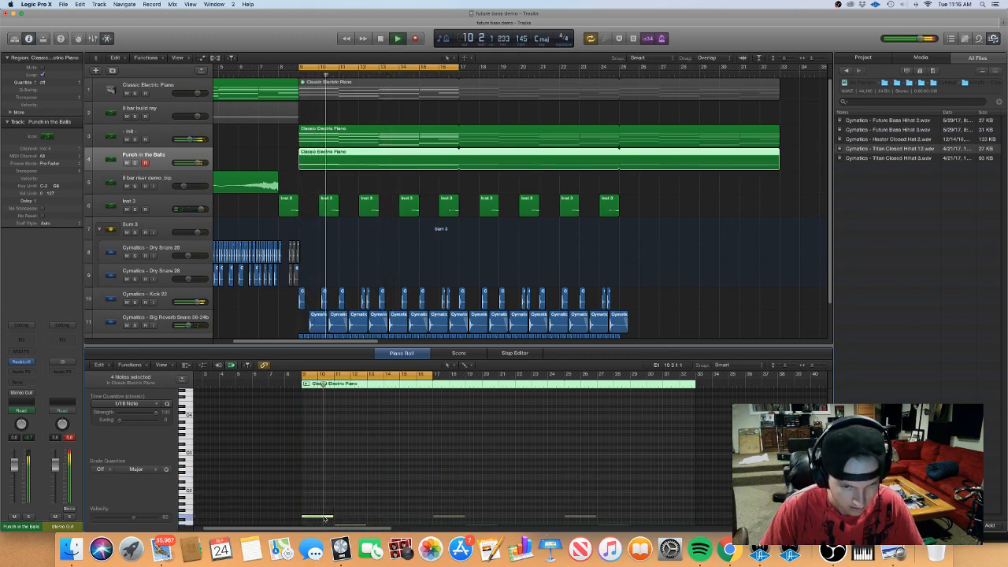
drag(325, 516, 324, 478)
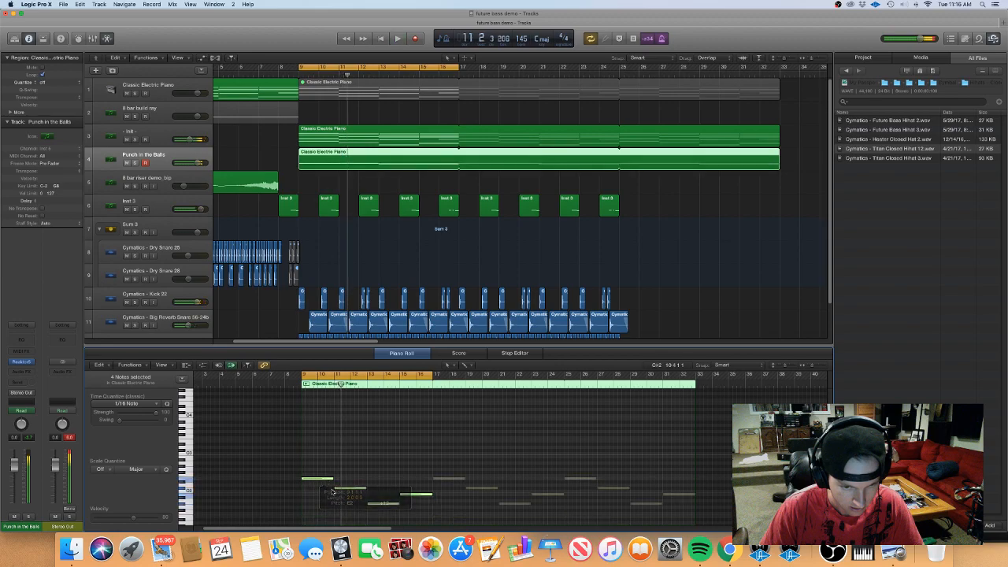
Delete all bass notes except the first, and turn it into three evenly spaced short notes from bar 9 to bar 10
mouse_move(351, 516)
mouse_down()
mouse_move(425, 474)
mouse_move(418, 471)
mouse_up()
key(Delete)
scroll(417, 469, up, 5)
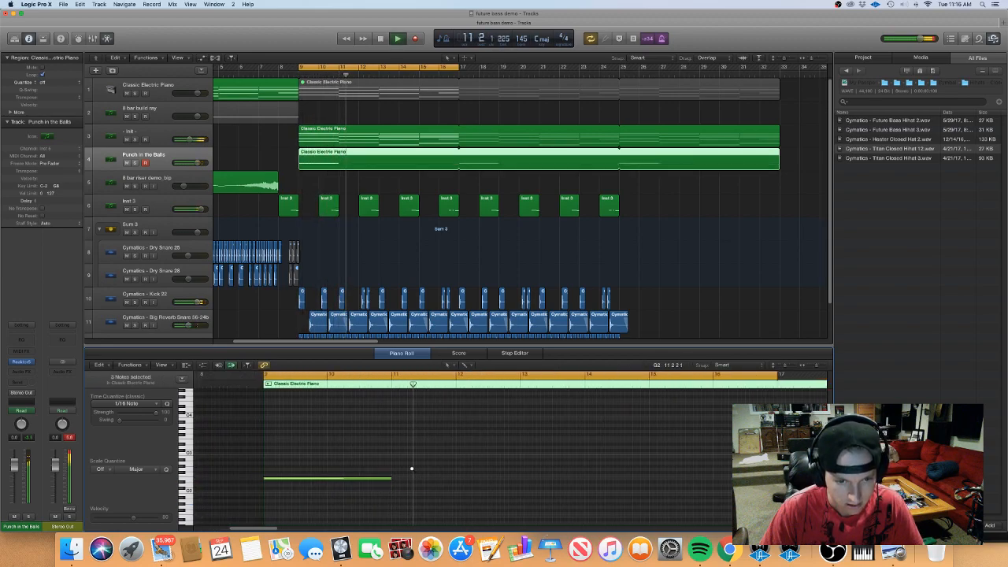
drag(424, 482, 343, 479)
key(space)
key(space)
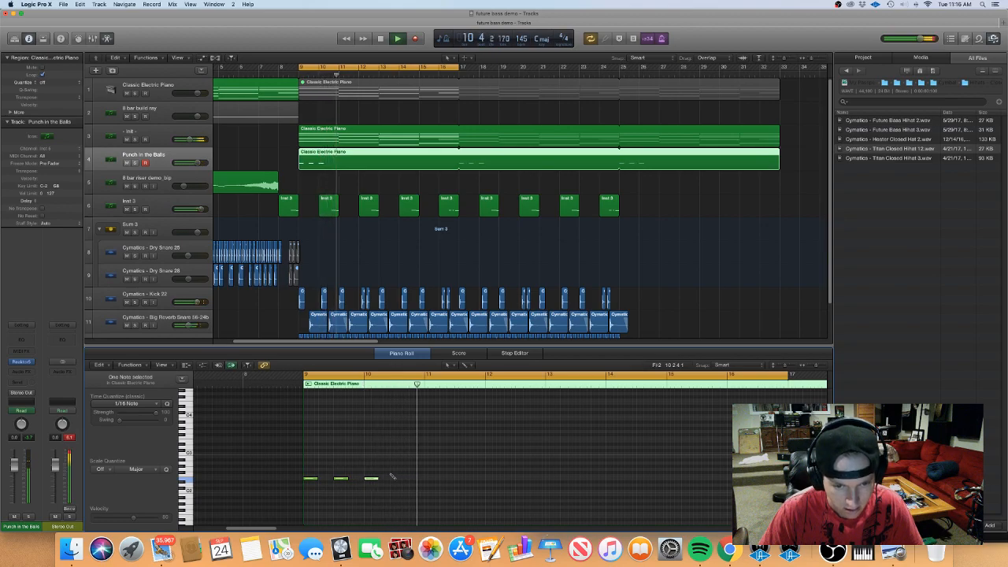
Add four short bass notes at varied pitches in the second half of bar 10, starting with a high accent note
drag(399, 474, 397, 463)
key(super+Right)
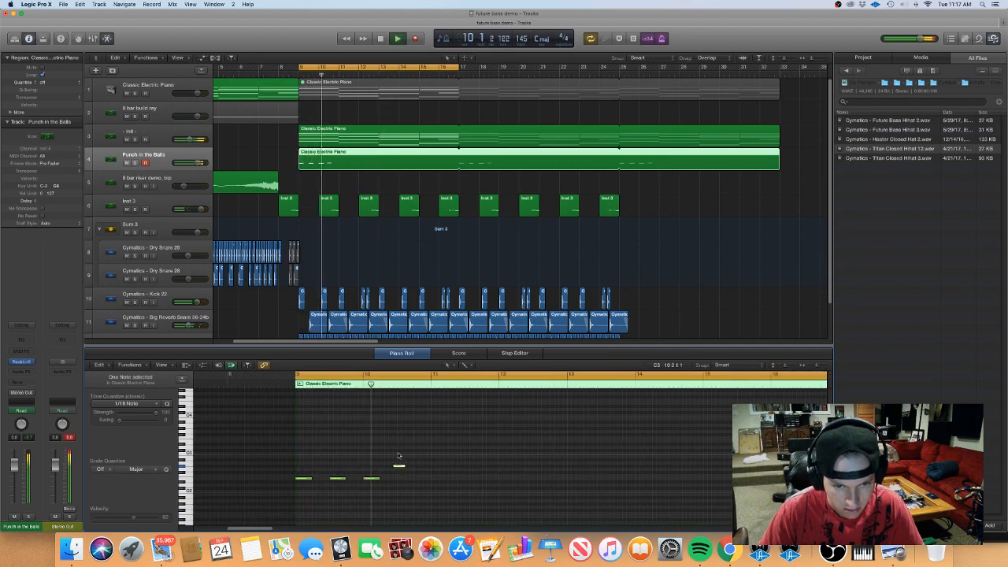
drag(401, 466, 395, 466)
key(Return)
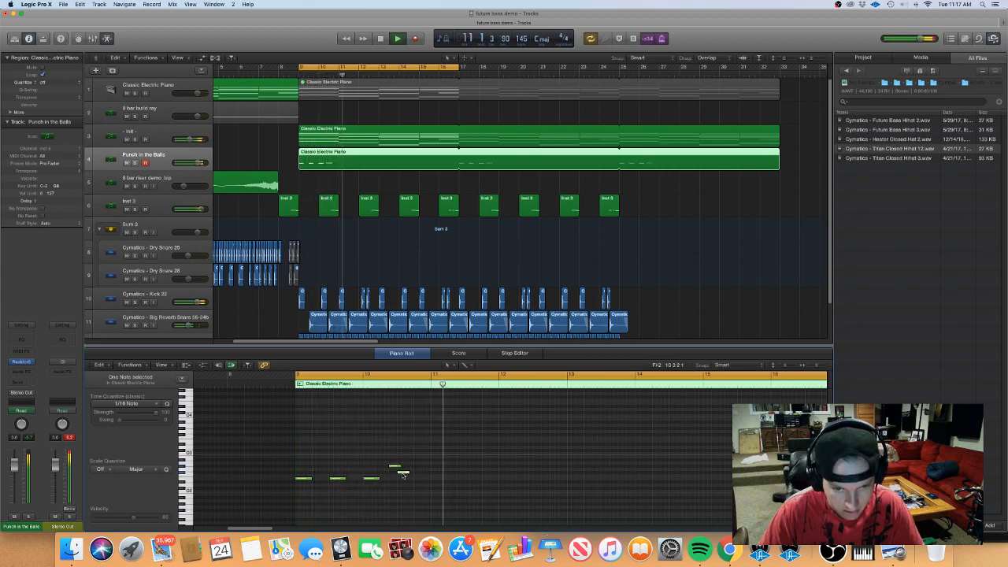
click(403, 473)
drag(403, 474, 411, 489)
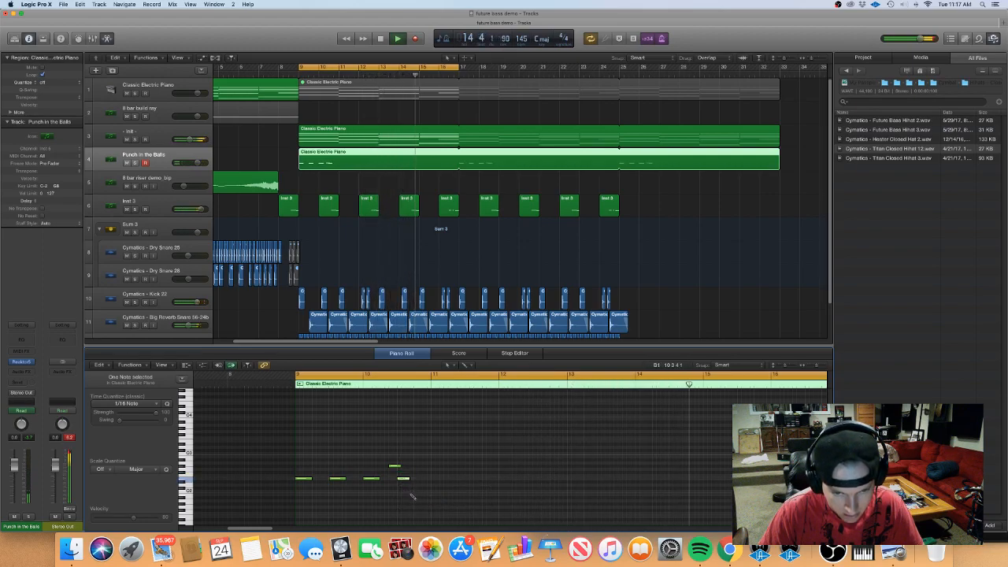
click(415, 493)
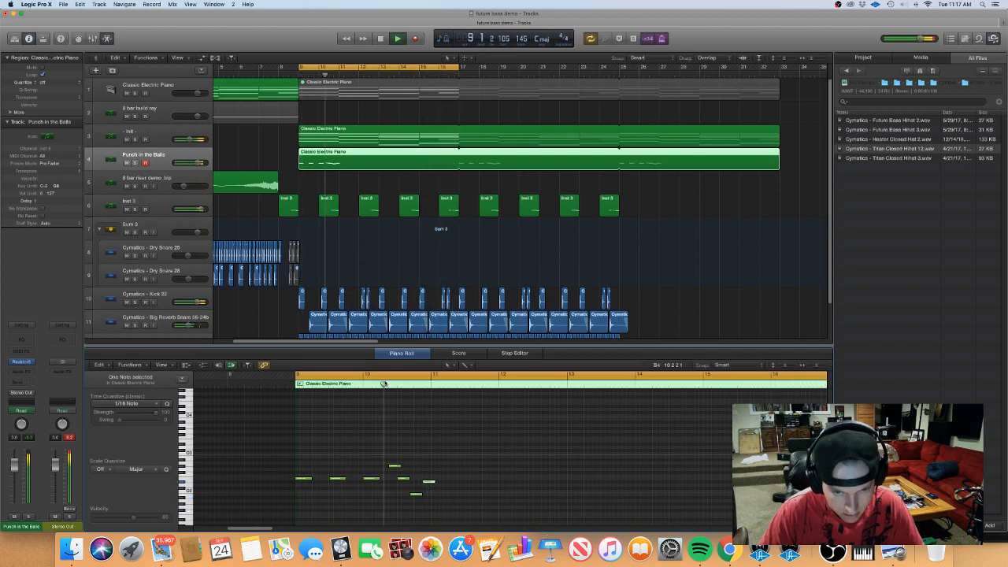
Listen to the bar 9–10 bass phrase against the track and inspect the spacing of its notes
key(space)
key(space)
click(469, 496)
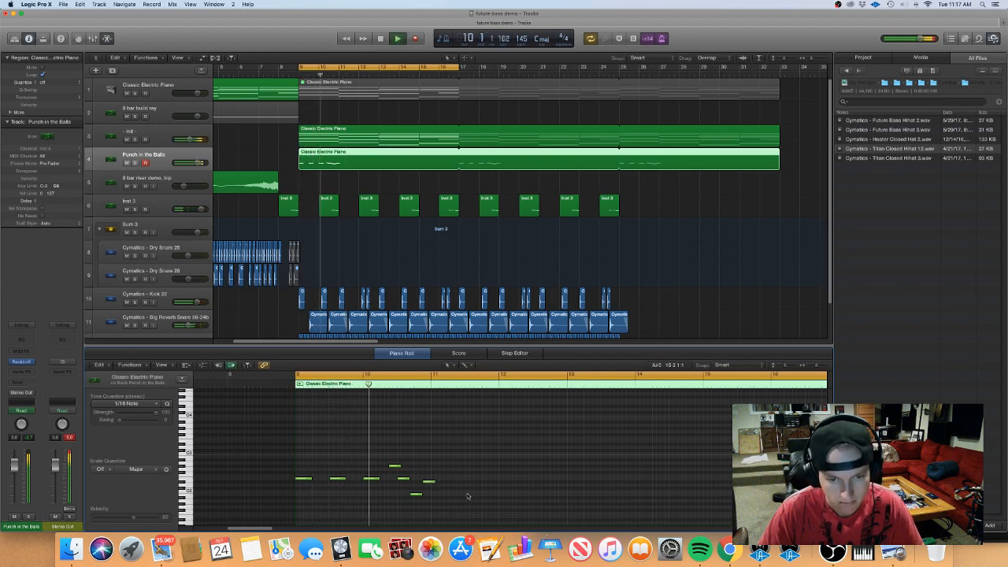
key(space)
key(space)
scroll(468, 495, down, 3)
scroll(379, 497, up, 2)
scroll(376, 497, up, 4)
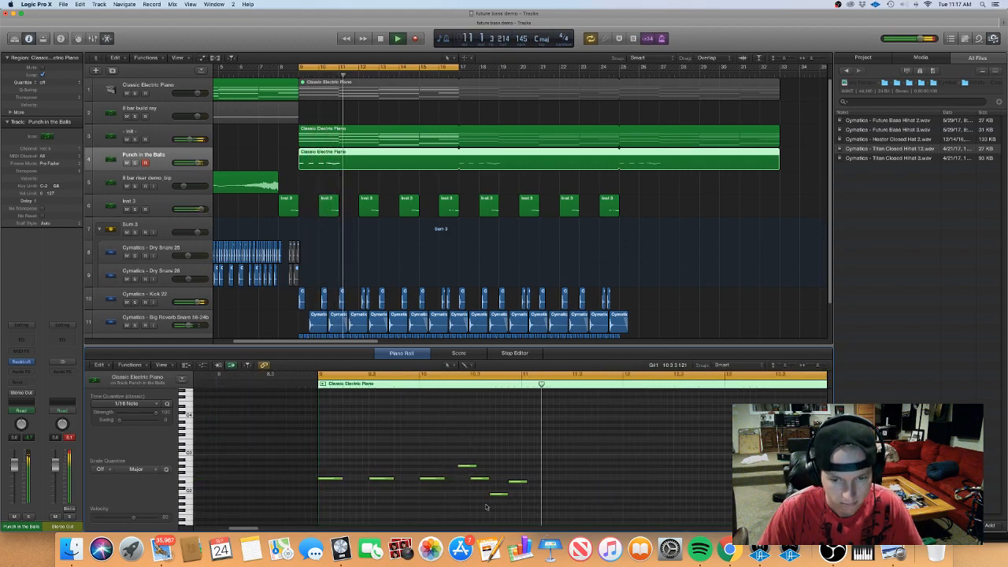
key(space)
key(space)
Repeat the bass phrase across bars 11 and 12, with its main notes at a lower pitch
scroll(531, 511, down, 5)
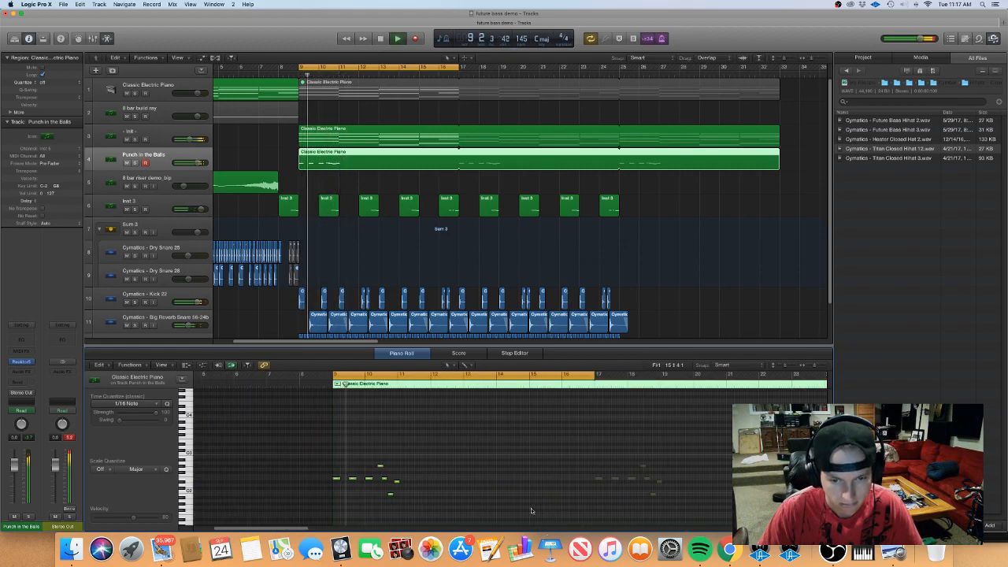
drag(423, 507, 447, 470)
click(400, 489)
key(space)
key(space)
click(451, 495)
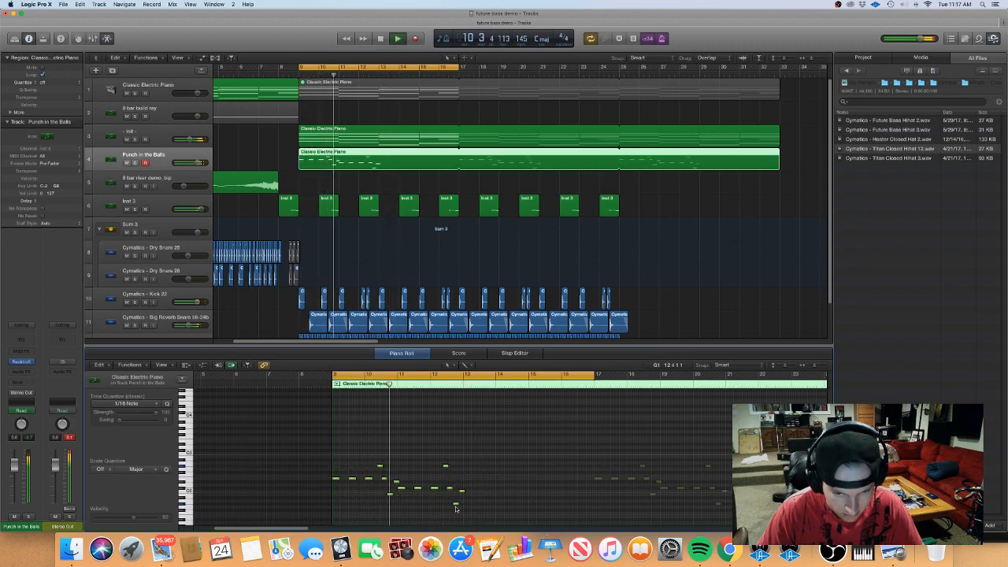
Lower the high accent note and the closing note of the bar 11–12 bass phrase, and play it back
mouse_move(461, 491)
mouse_down()
mouse_move(446, 471)
mouse_move(446, 479)
mouse_up()
key(space)
key(space)
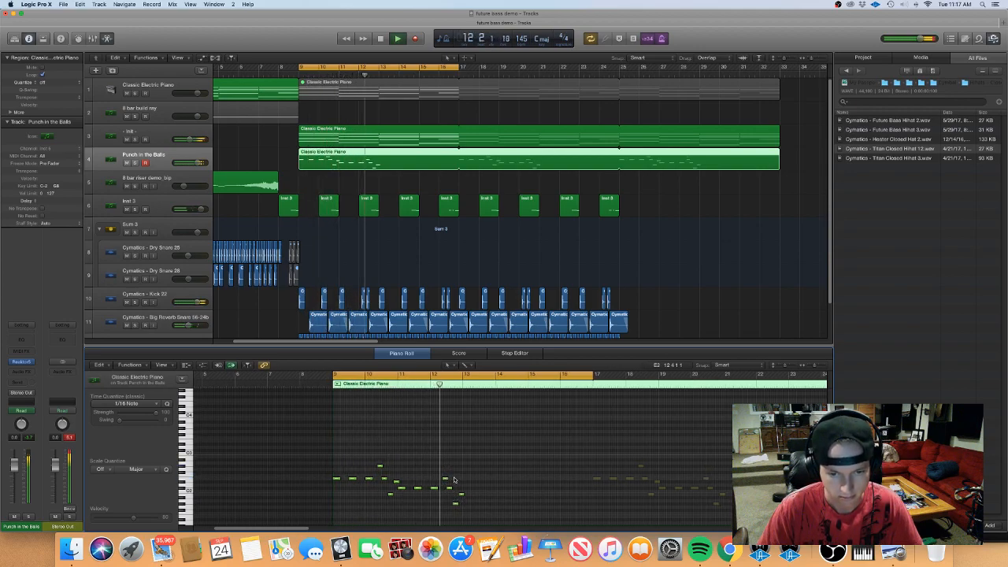
key(space)
key(space)
Add eight short low bass notes, one on each beat of bars 13 and 14
scroll(466, 487, up, 1)
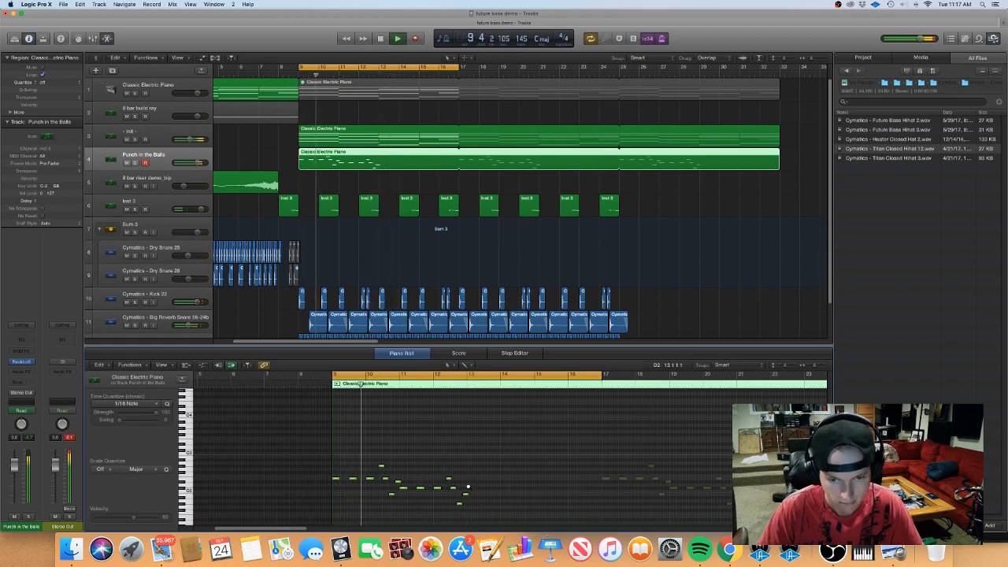
scroll(489, 498, up, 2)
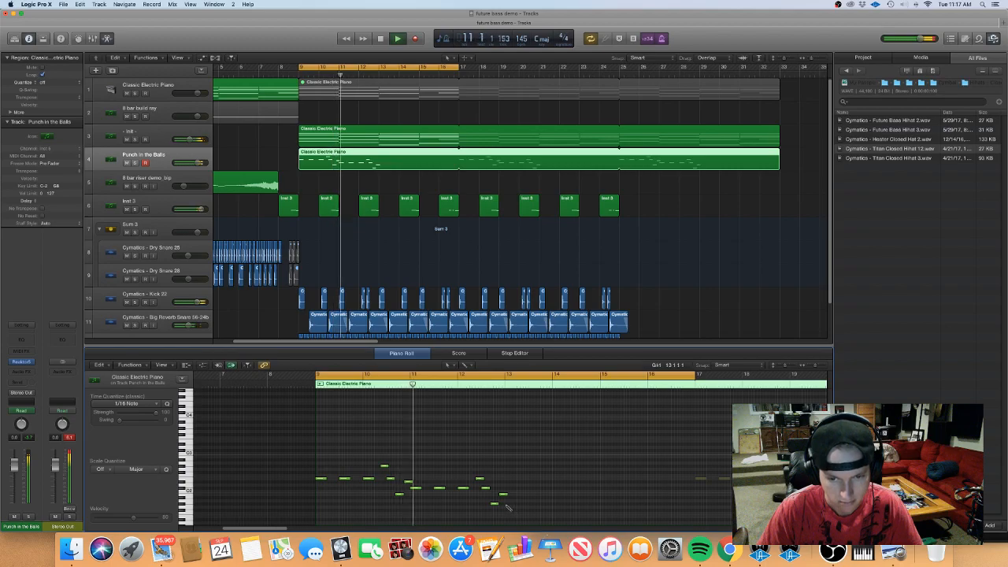
super+click(508, 504)
super+click(520, 505)
super+click(532, 505)
super+click(544, 505)
super+click(555, 505)
super+click(567, 505)
super+click(578, 505)
super+click(591, 505)
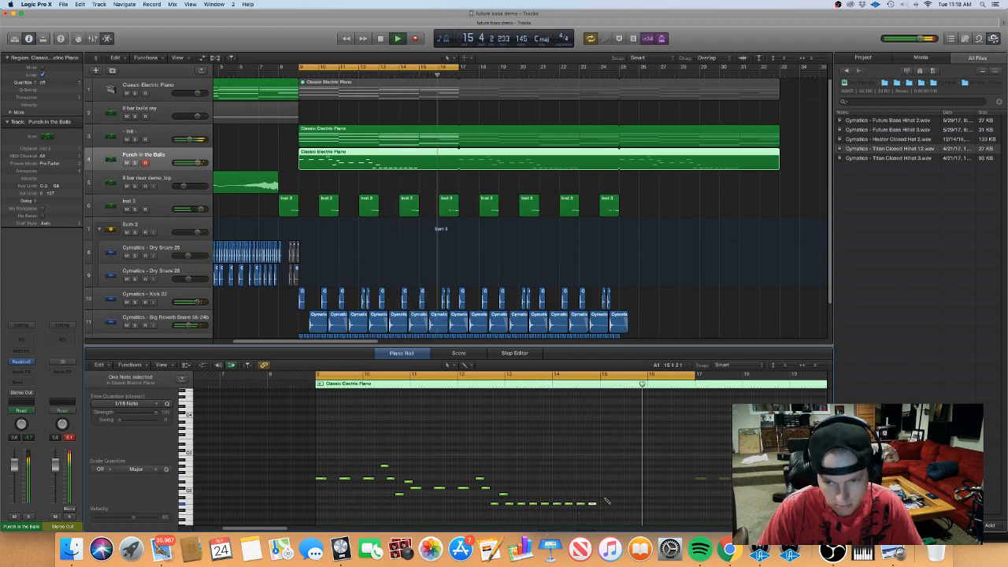
Add higher short bass notes on each beat of bar 15, followed by three closely spaced notes leading into bar 16
super+click(604, 495)
super+click(615, 494)
super+click(627, 495)
super+click(638, 495)
drag(639, 495, 638, 496)
super+click(644, 494)
super+click(650, 495)
super+click(656, 495)
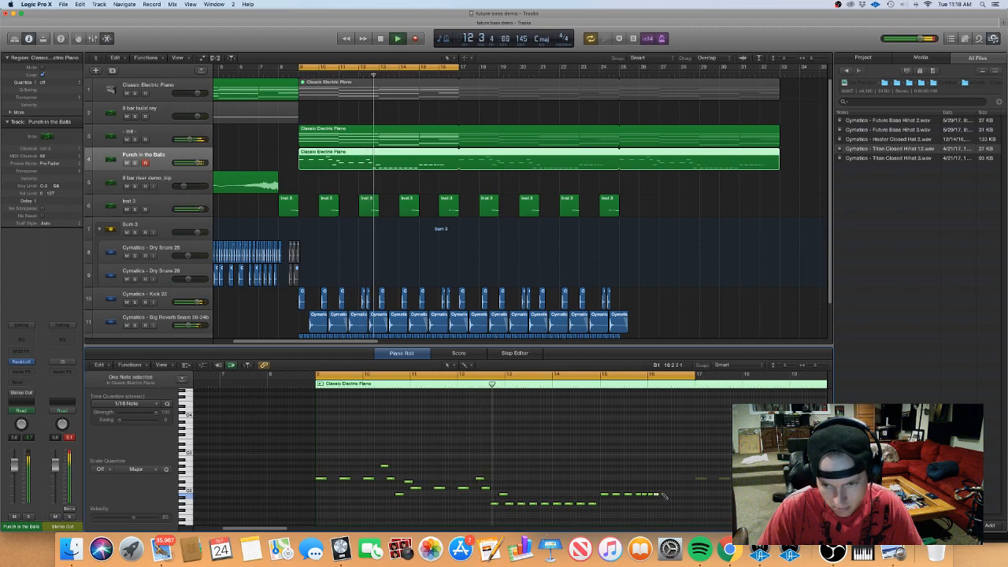
Finish bar 16 with three bass notes: one at the same pitch, one slightly higher and a low closing note
super+click(669, 494)
drag(674, 497, 671, 496)
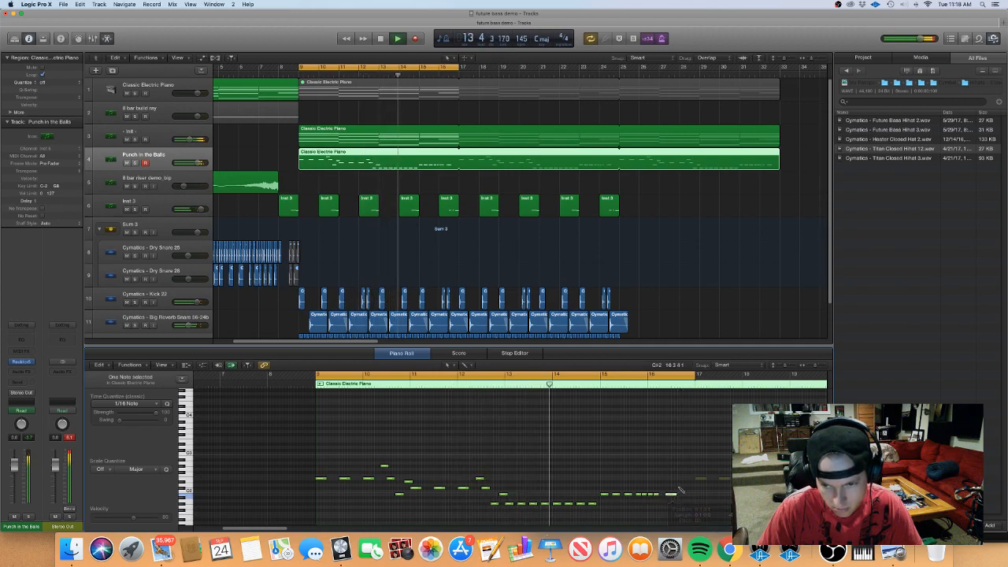
super+click(681, 488)
super+click(687, 503)
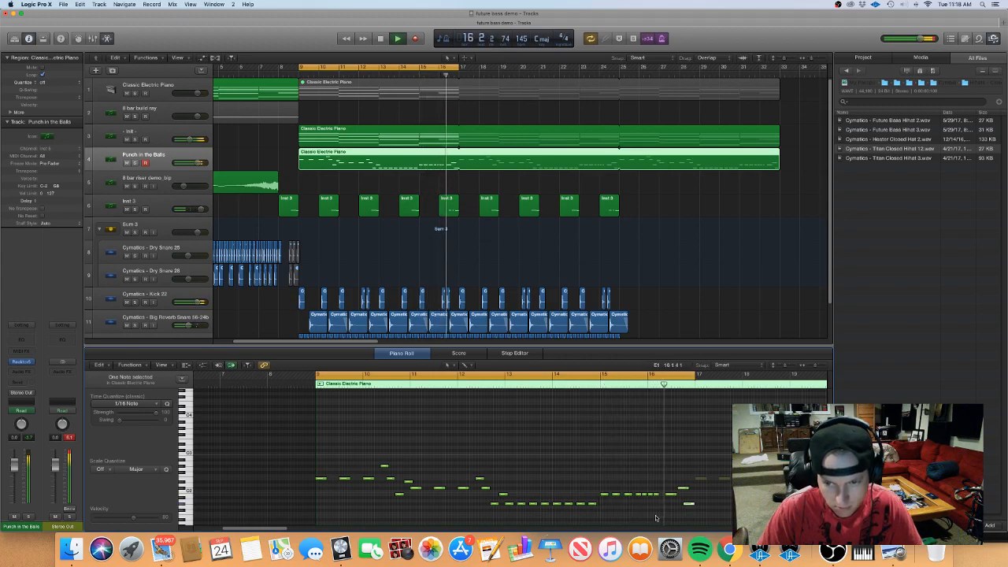
scroll(518, 458, left, 2)
scroll(518, 459, down, 5)
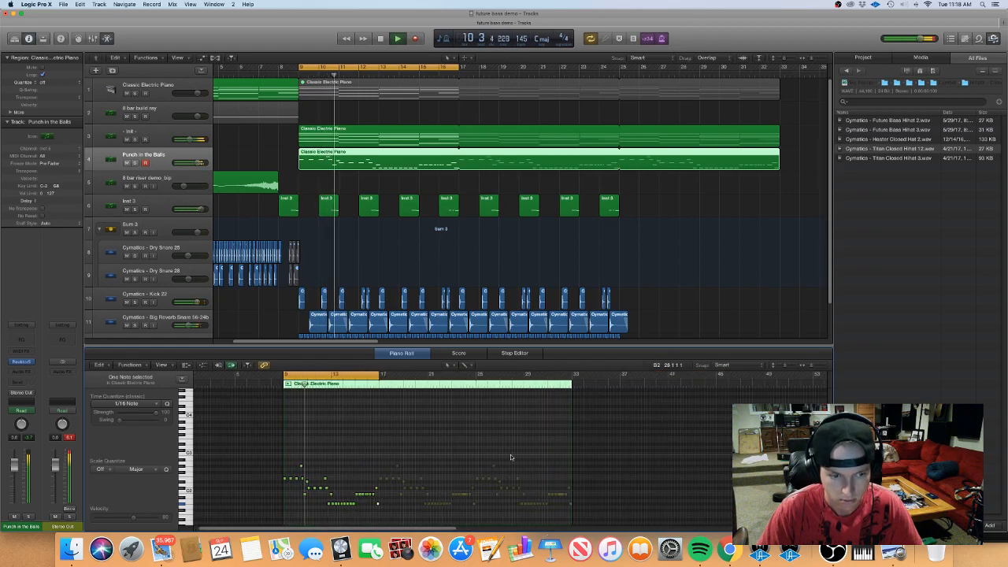
Lower the Punch in the Balls track's volume and stop playback
click(159, 135)
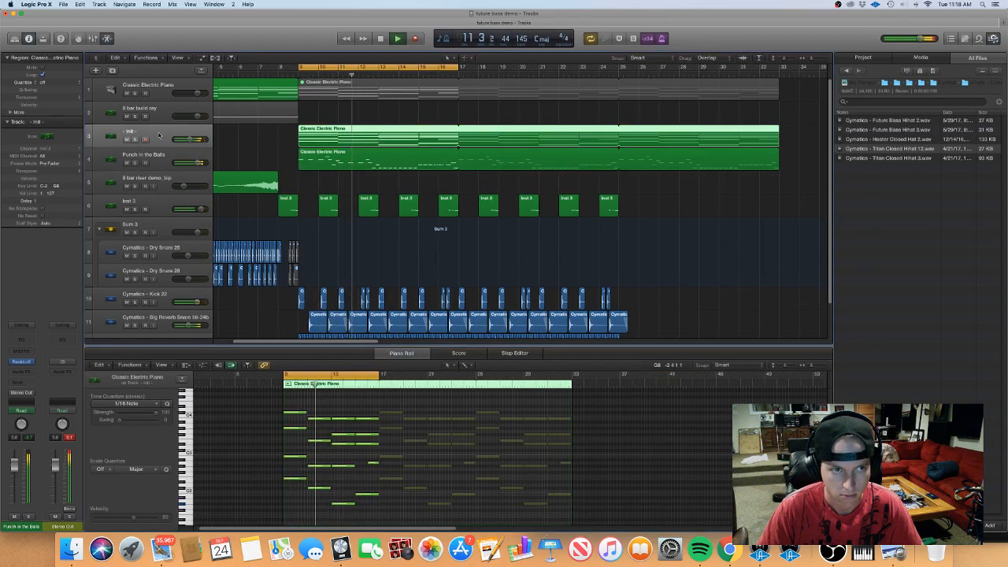
click(202, 155)
mouse_move(199, 163)
mouse_down()
mouse_move(188, 139)
mouse_move(191, 163)
mouse_up()
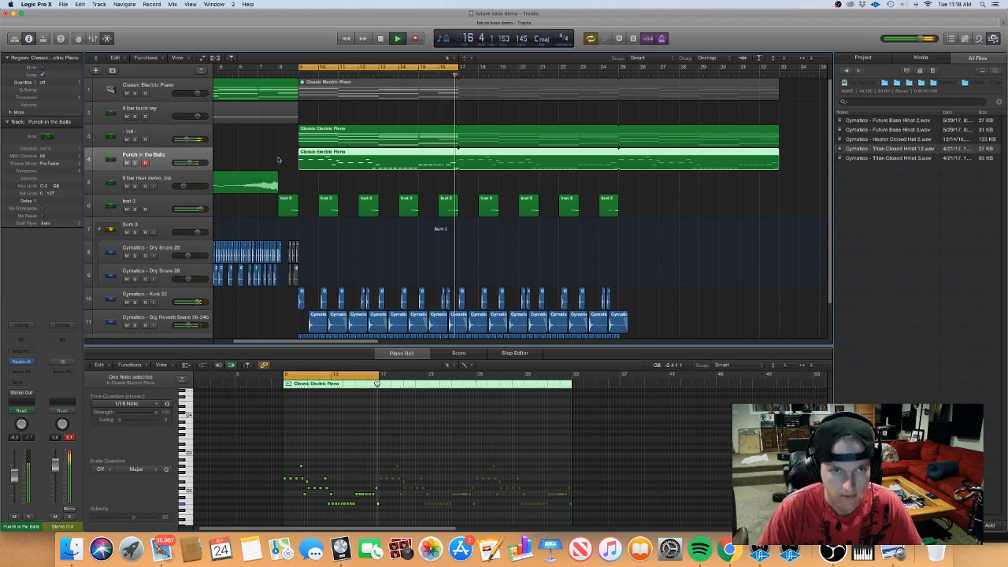
click(279, 160)
click(361, 164)
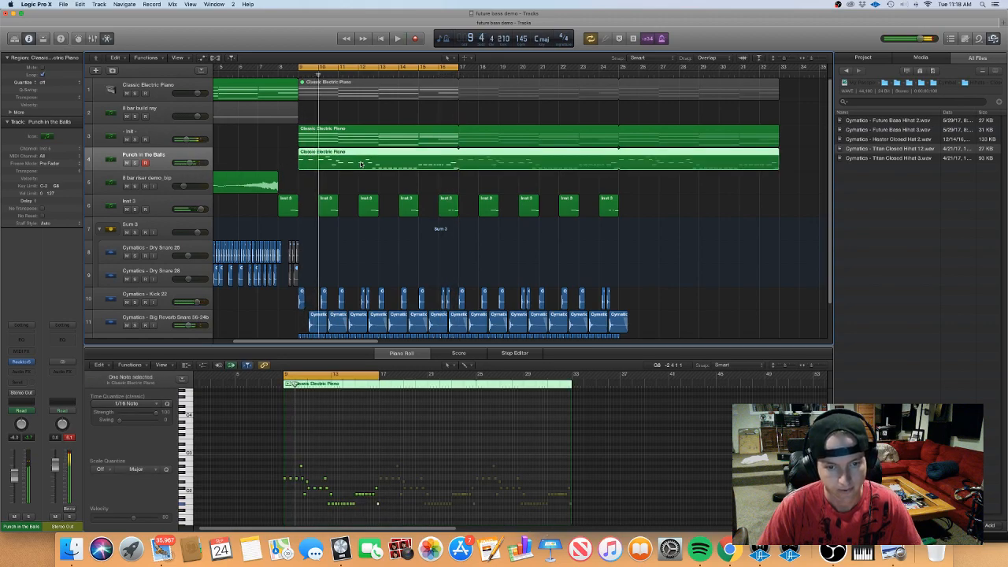
Enlarge the piano roll editor to show the full bar 9–16 bass pattern and deselect the last note
scroll(437, 434, up, 5)
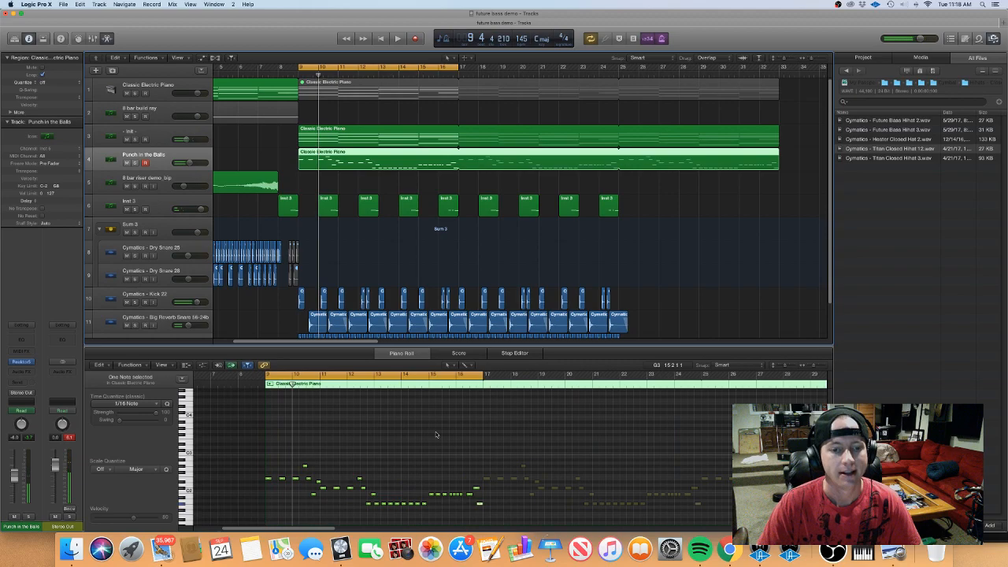
scroll(435, 435, left, 2)
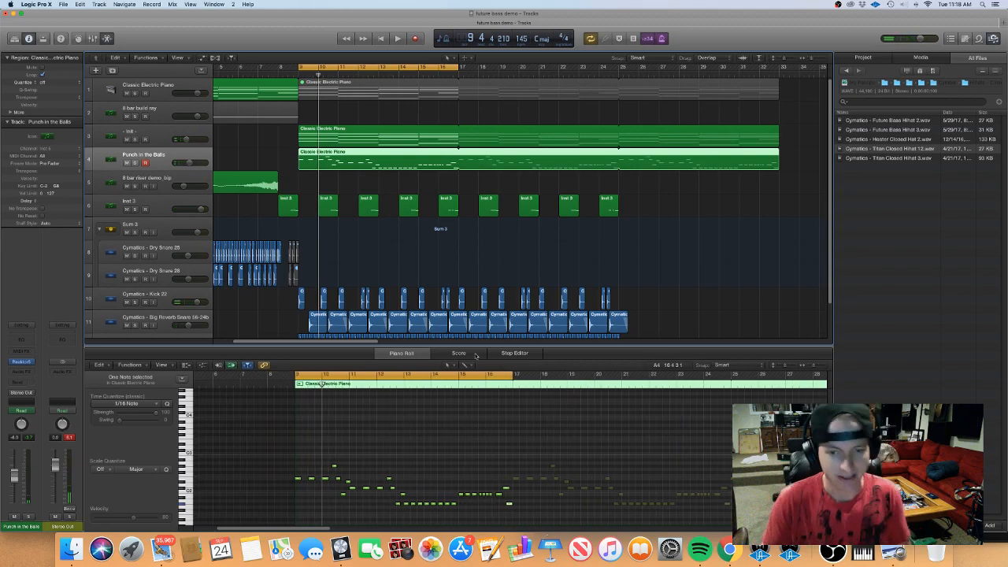
drag(478, 345, 479, 285)
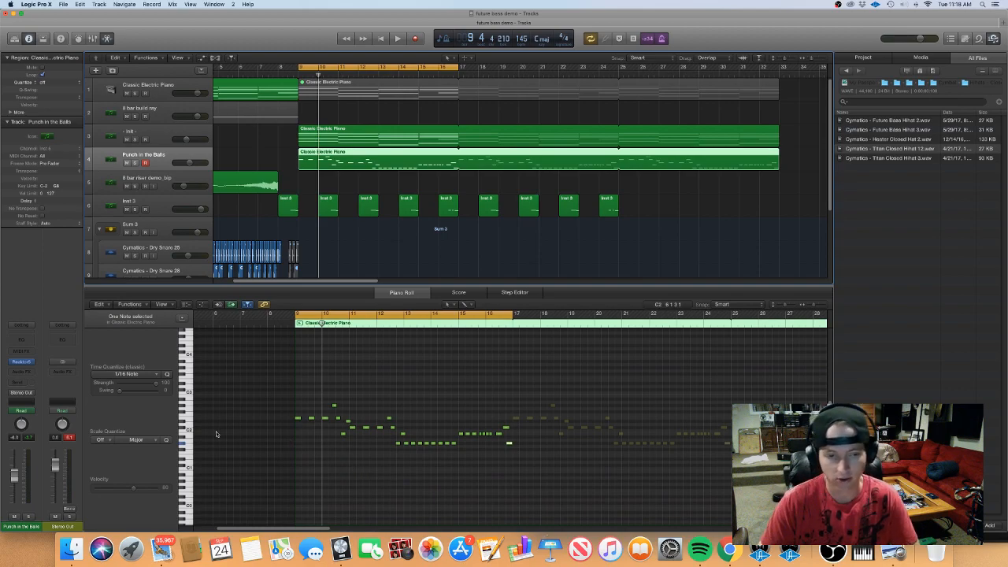
click(274, 432)
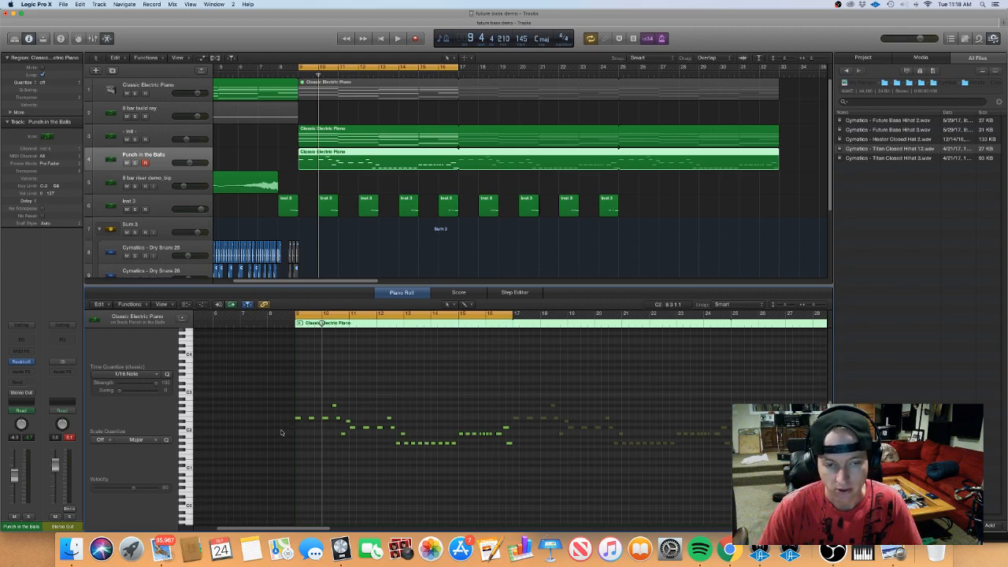
Examine the bass pattern from bar 9 to bar 16, comparing its held pitches, passing notes and rhythm
drag(298, 420, 300, 419)
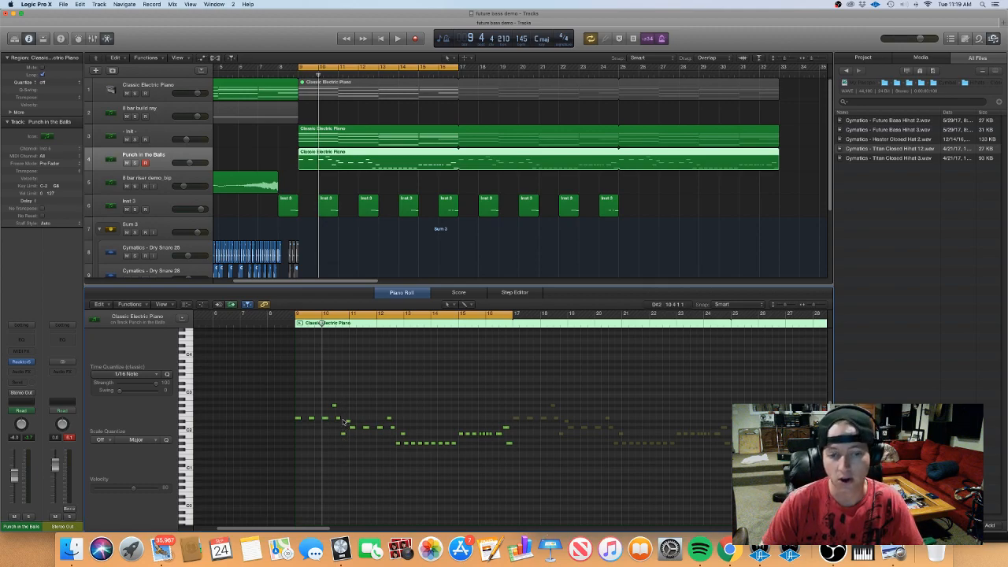
key(super+Right)
key(super+Right)
key(super+Right)
key(super+Right)
key(super+Right)
key(super+Right)
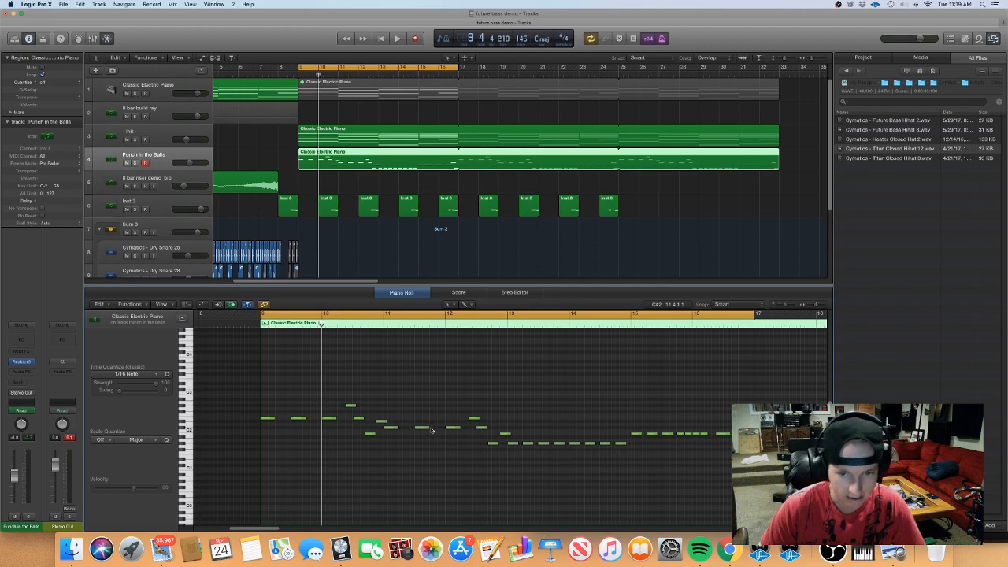
click(481, 427)
click(492, 444)
click(505, 434)
click(510, 426)
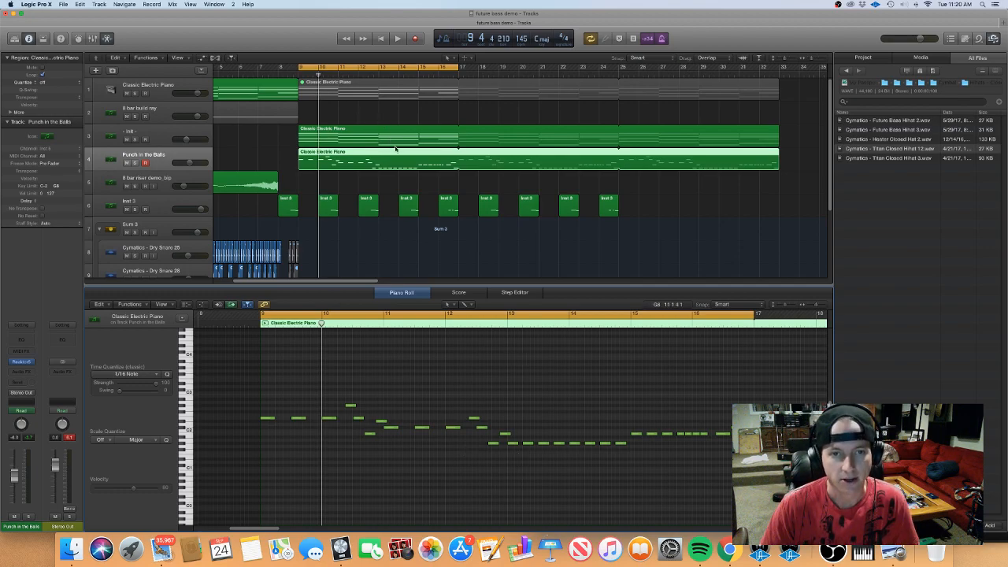
mouse_move(511, 459)
mouse_down()
mouse_move(626, 435)
mouse_move(515, 447)
mouse_up()
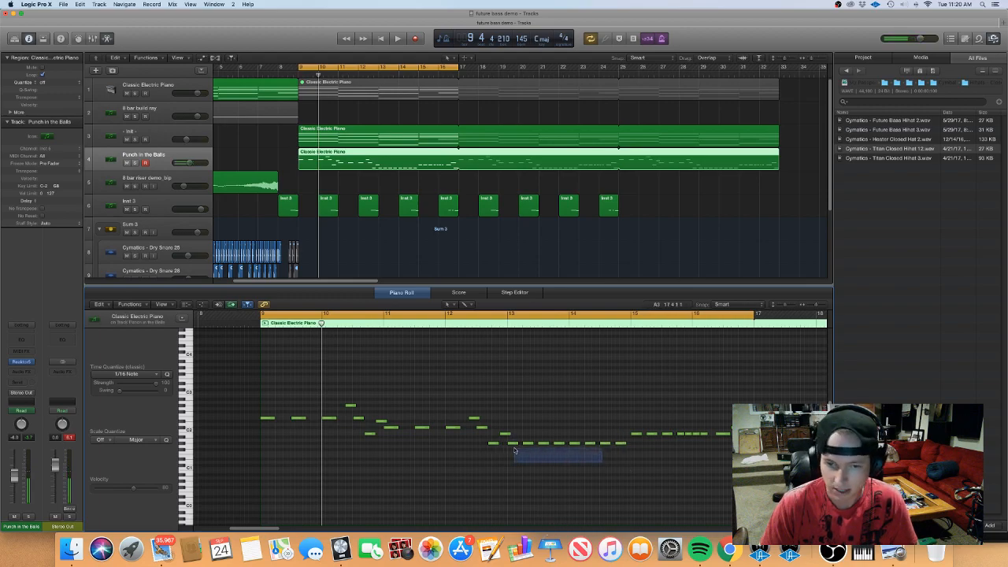
drag(644, 455, 723, 466)
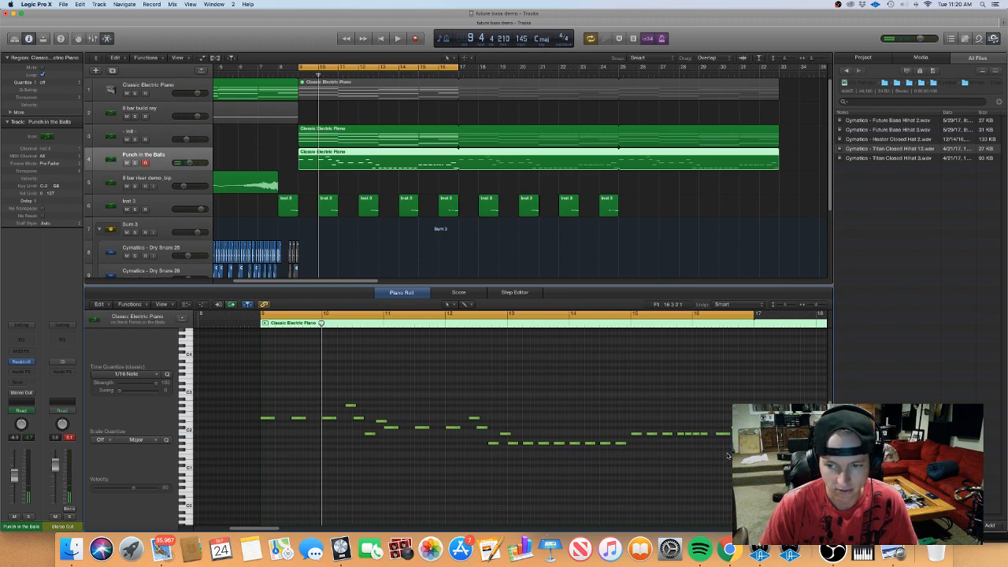
Select the closing bass note in bar 16, play the end of the pattern from late in bar 15, and stop playback
click(740, 428)
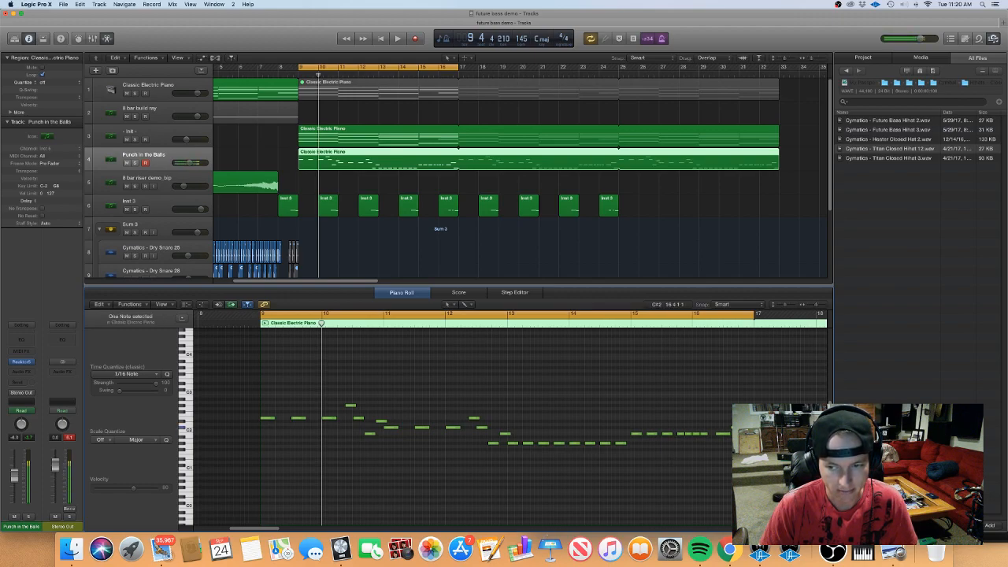
click(677, 325)
key(space)
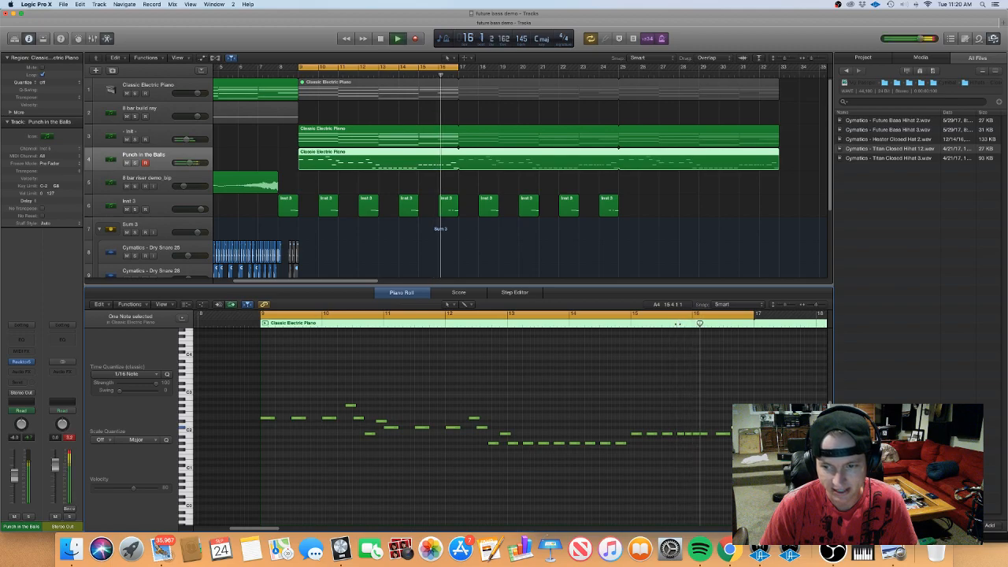
key(space)
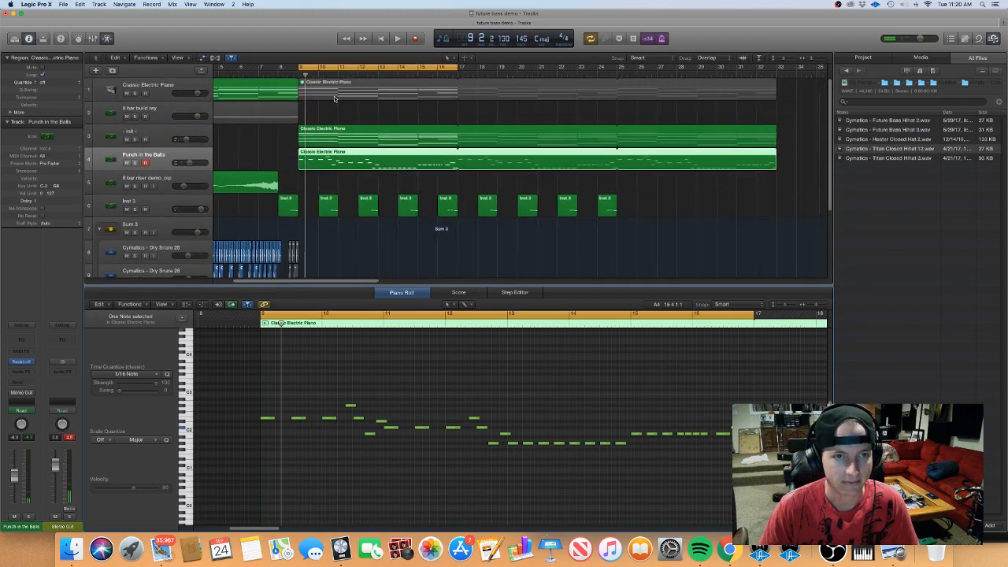
Extend the cycle range so it starts at bar 1 and spans 24 bars, covering the build and the main section
scroll(336, 100, down, 5)
drag(272, 69, 382, 98)
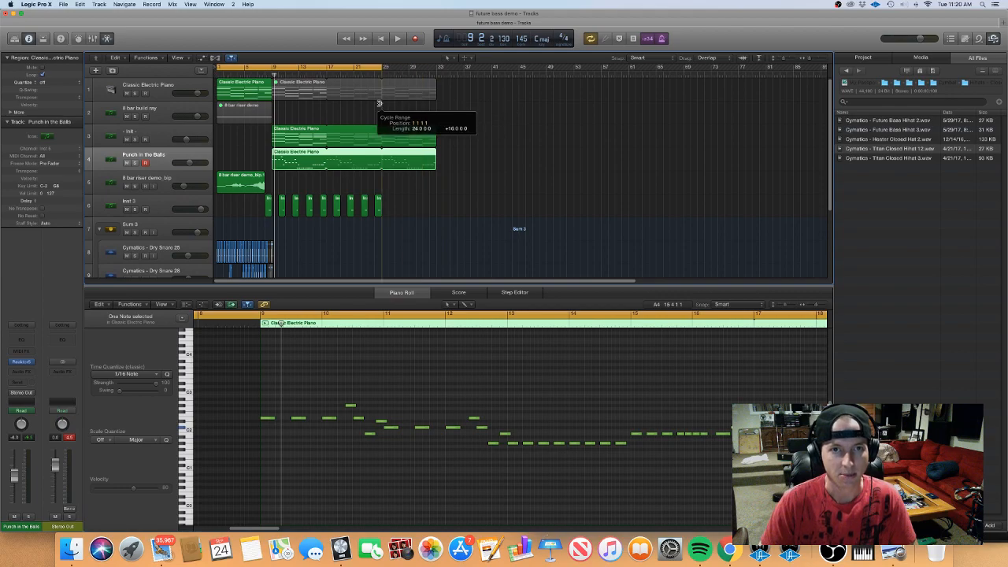
scroll(399, 163, up, 3)
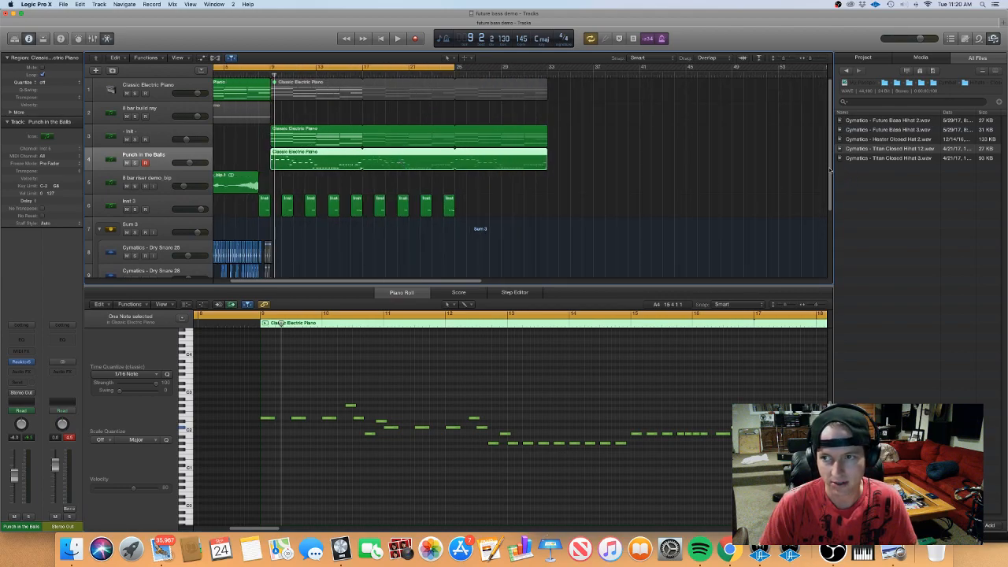
scroll(830, 169, down, 4)
scroll(628, 158, up, 4)
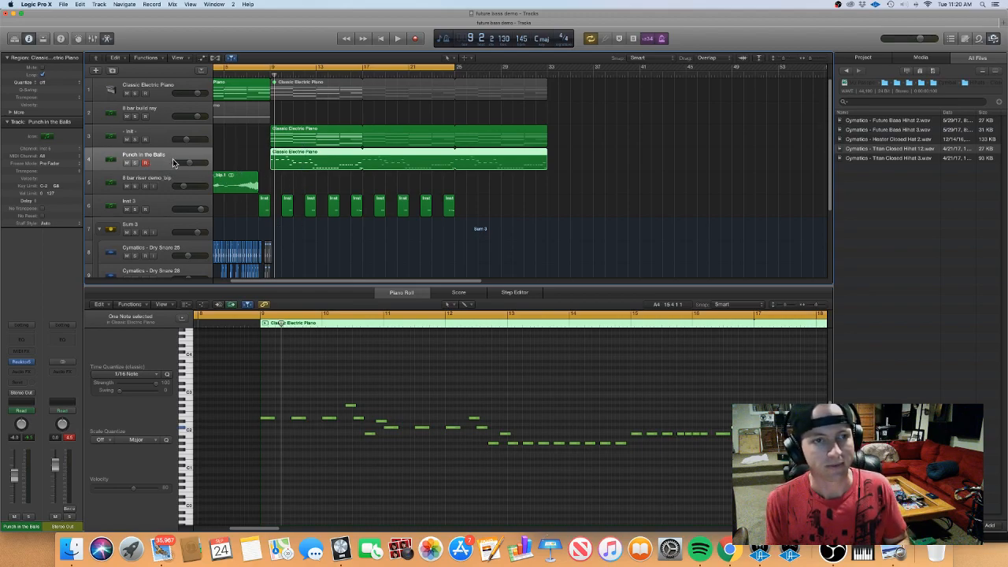
Rename the Punch in the Balls track as BASS and the Init chord track above it as FLUTTER
double_click(154, 157)
text(BaSS)
key(Return)
double_click(163, 132)
text(FLUTTER)
key(Return)
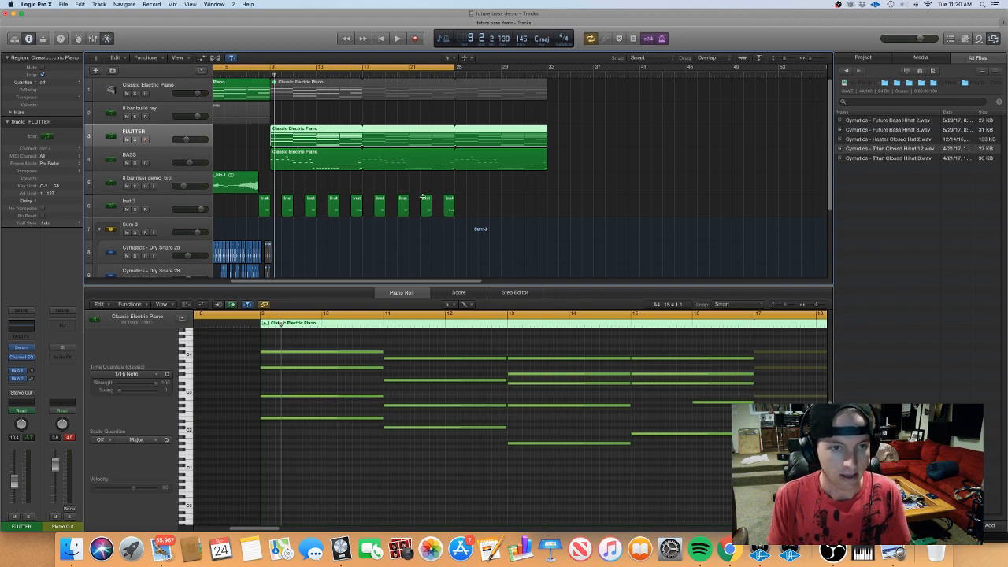
Close the piano roll editor and fit the arrangement so all twelve tracks show from bar 1
double_click(394, 285)
scroll(403, 285, left, 5)
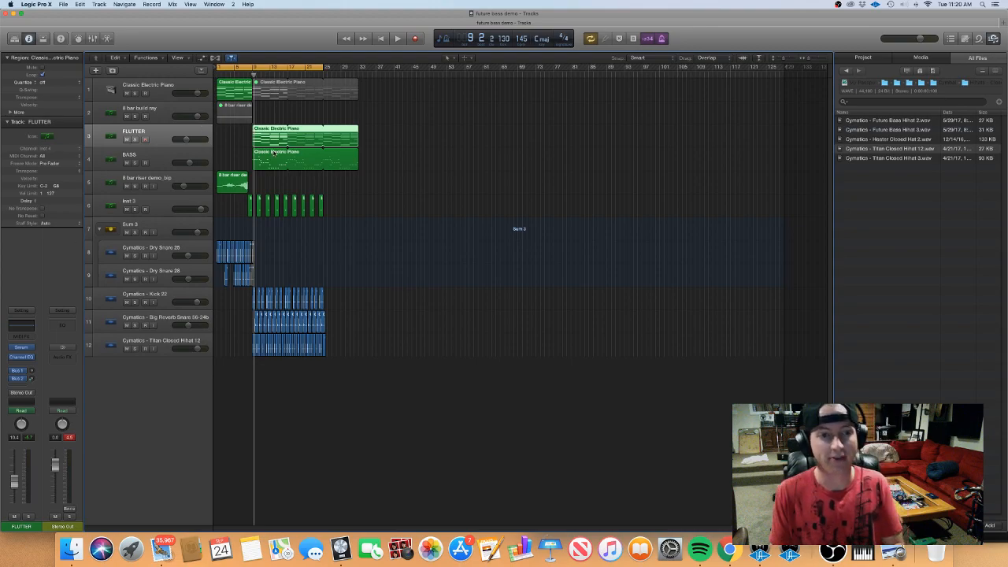
key(super+Right)
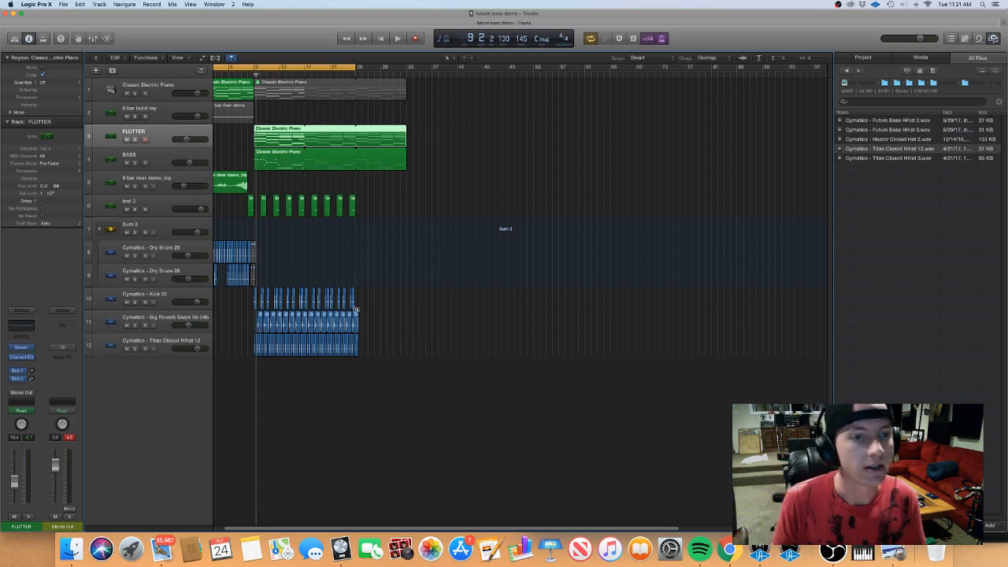
scroll(364, 310, left, 2)
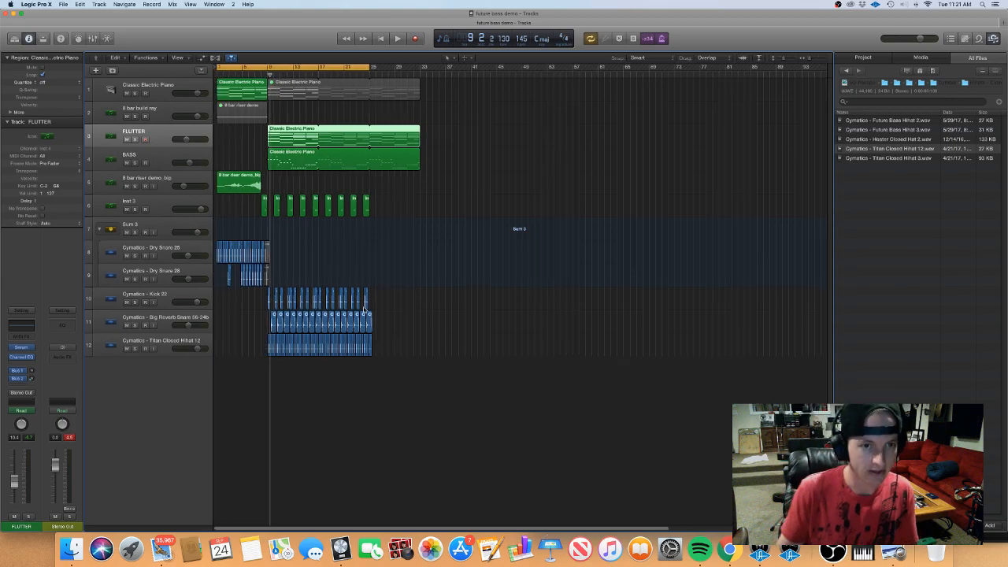
Play the main section from bar 9 through bar 23, then return to the song's beginning and stop playback
key(space)
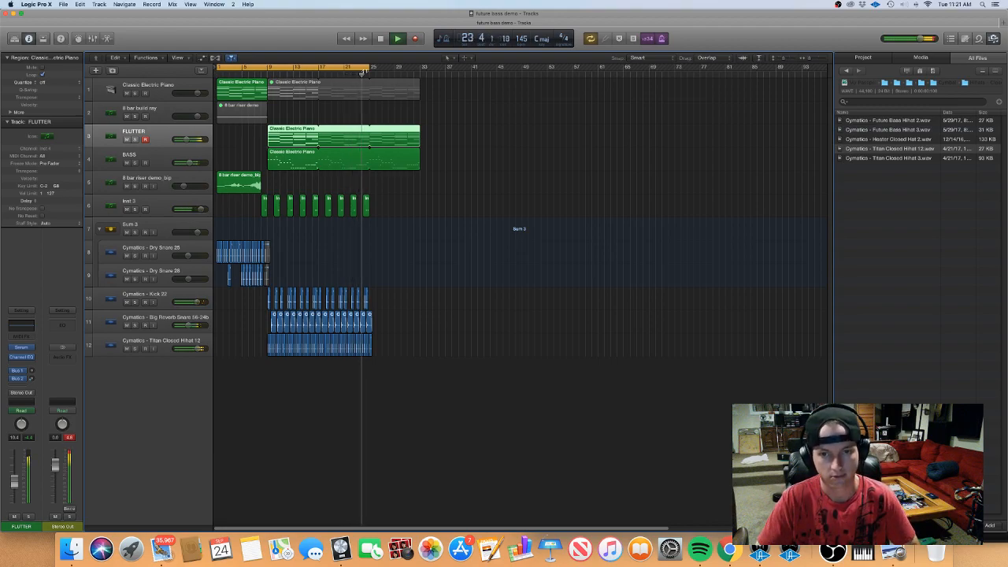
key(Return)
key(space)
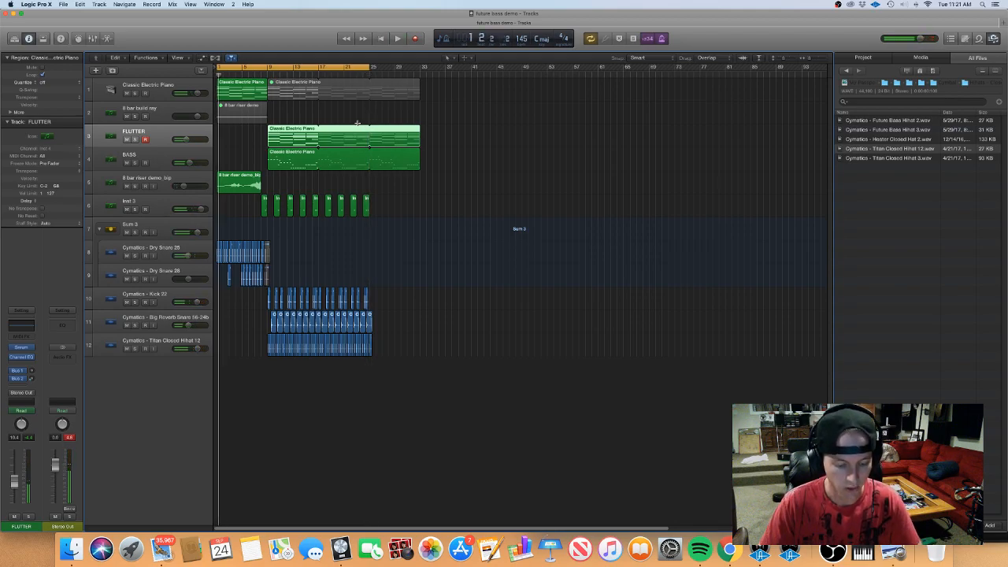